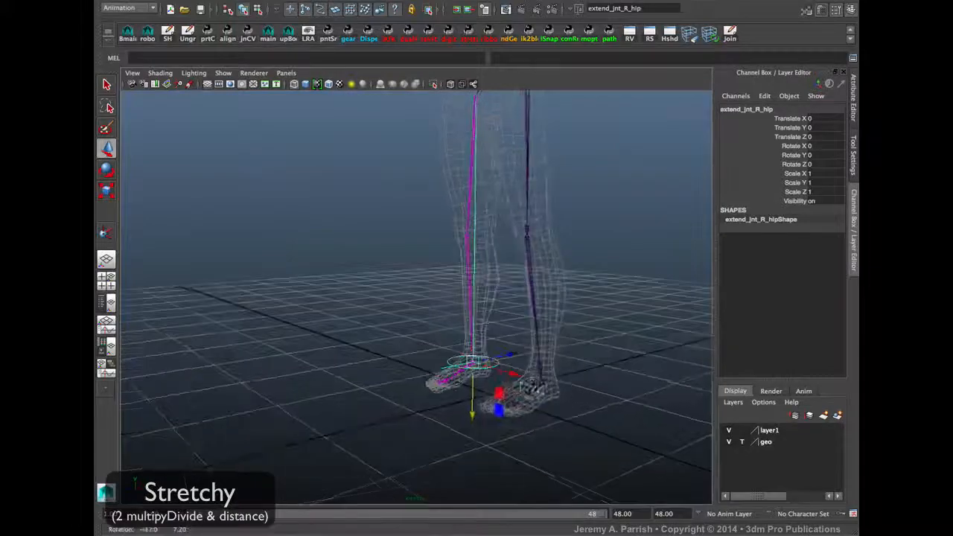
# Test the right leg's stretch by moving the extend_jnt_R_hip control vertically, then restore its Translate Y to 0.
pyautogui.moveTo(466, 408); pyautogui.dragTo(456, 319)
pyautogui.moveTo(462, 422); pyautogui.dragTo(469, 294)
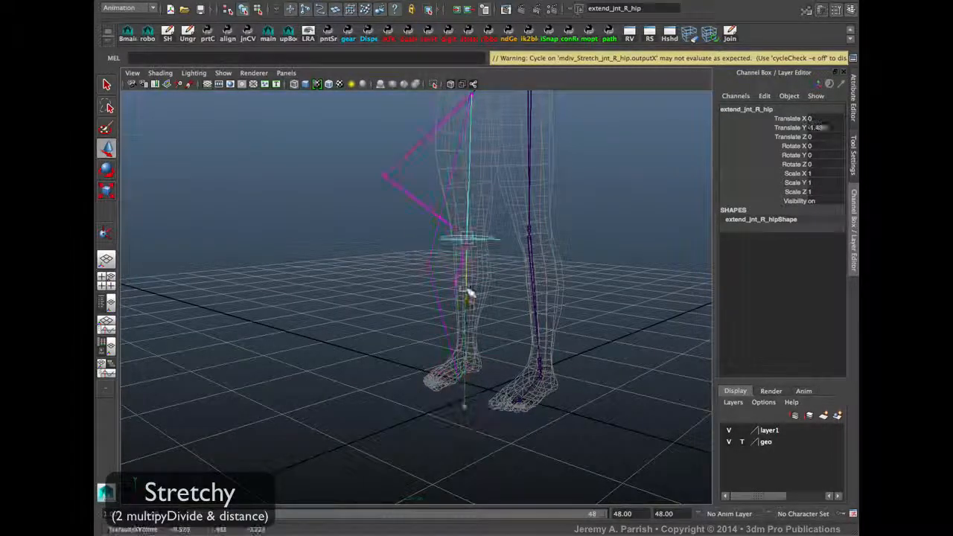
pyautogui.hotkey('ctrl', 'z')
pyautogui.hotkey('ctrl', 'z')
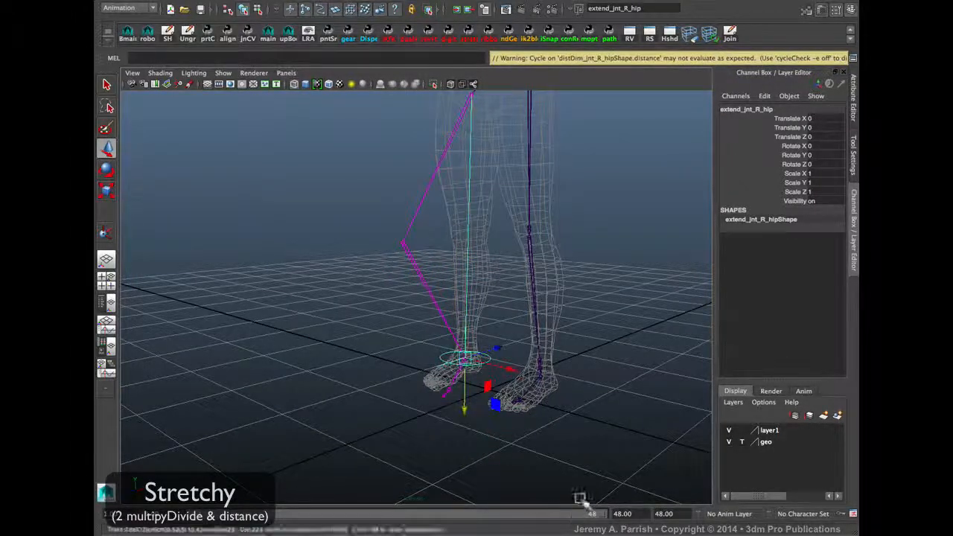
pyautogui.click(469, 367)
pyautogui.moveTo(461, 396); pyautogui.dragTo(465, 417)
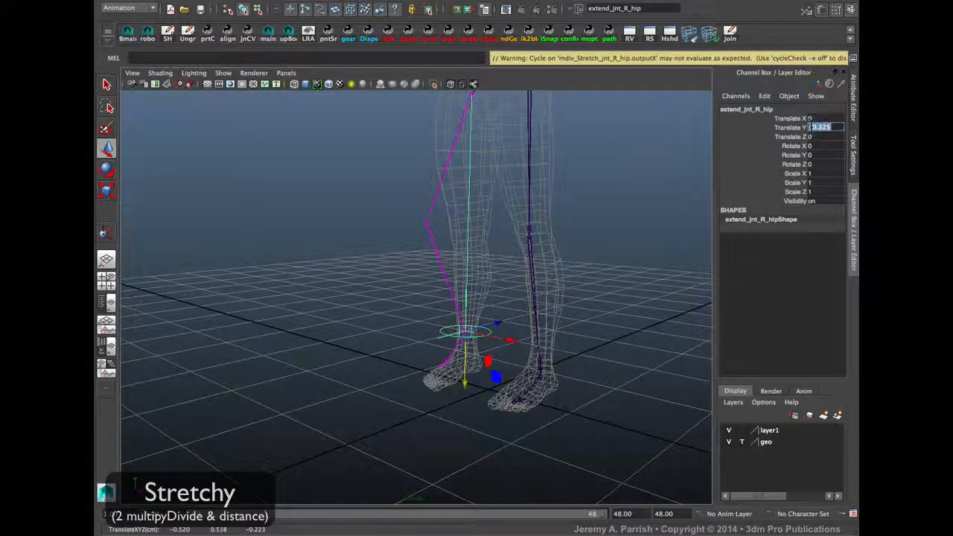
pyautogui.press('Return')
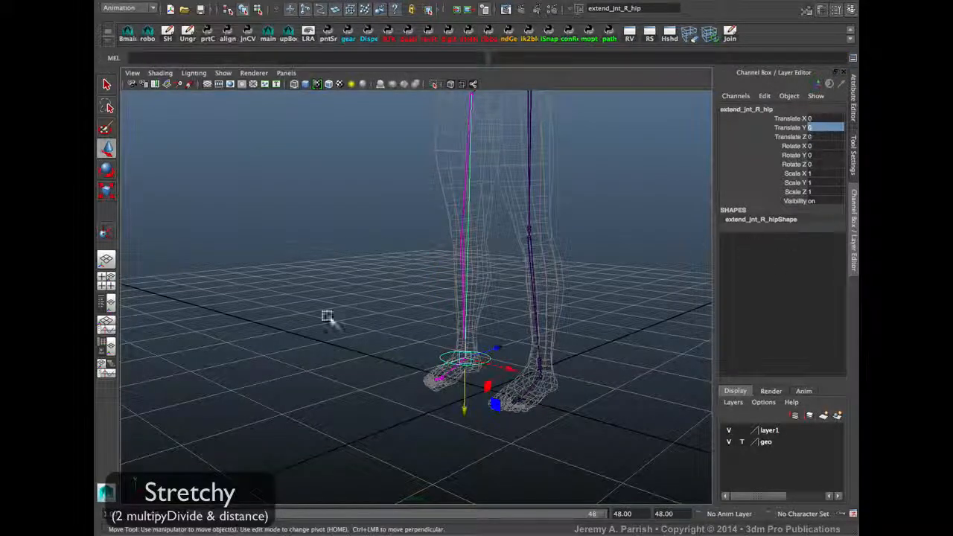
# Inspect the right knee joint's channels and inputs, clear the selection, and hide the geo layer.
pyautogui.keyDown('alt'); pyautogui.moveTo(279, 333); pyautogui.dragTo(416, 328); pyautogui.keyUp('alt')
pyautogui.click(398, 286)
pyautogui.keyDown('alt'); pyautogui.moveTo(476, 350); pyautogui.dragTo(550, 364, button='right'); pyautogui.keyUp('alt')
pyautogui.keyDown('alt'); pyautogui.moveTo(551, 364); pyautogui.dragTo(460, 315); pyautogui.keyUp('alt')
pyautogui.keyDown('alt'); pyautogui.moveTo(474, 281); pyautogui.dragTo(487, 323); pyautogui.keyUp('alt')
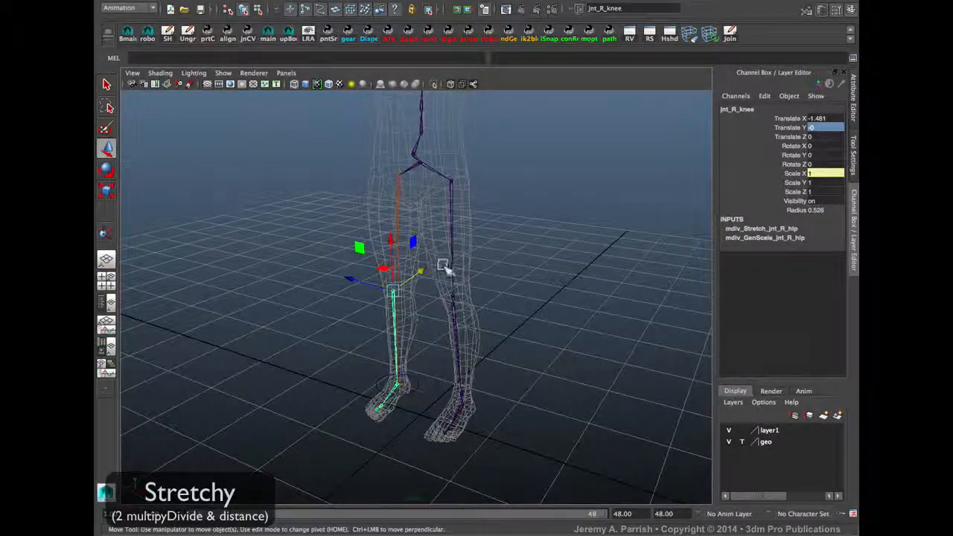
pyautogui.click(556, 382)
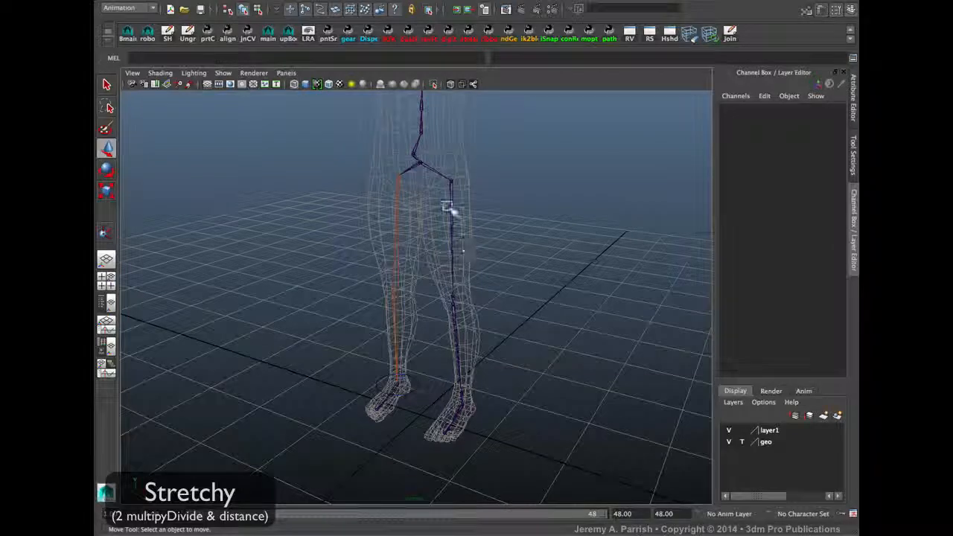
pyautogui.click(729, 441)
# Examine the left leg chain by selecting its hip joint and its ankle root joint in turn.
pyautogui.keyDown('alt'); pyautogui.moveTo(629, 416); pyautogui.dragTo(533, 372); pyautogui.keyUp('alt')
pyautogui.click(462, 144)
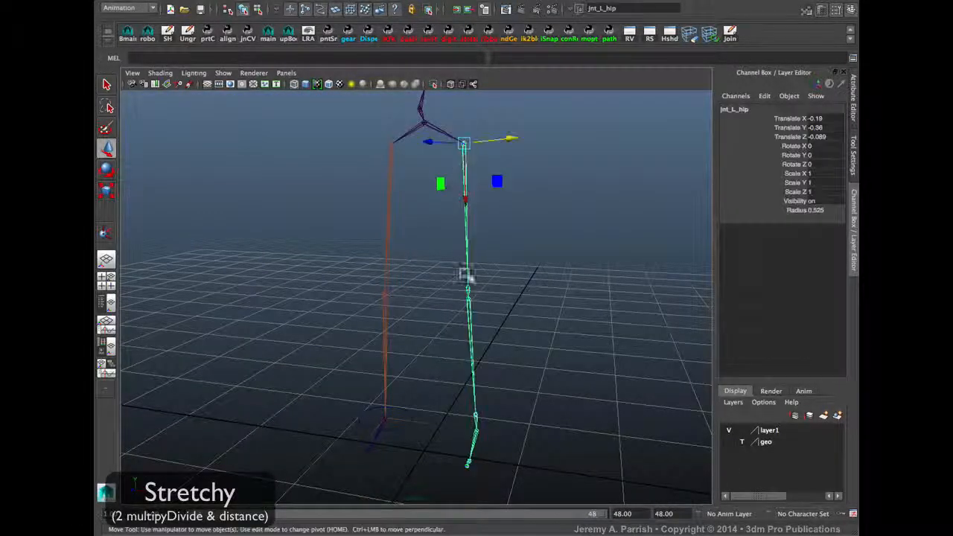
pyautogui.click(476, 409)
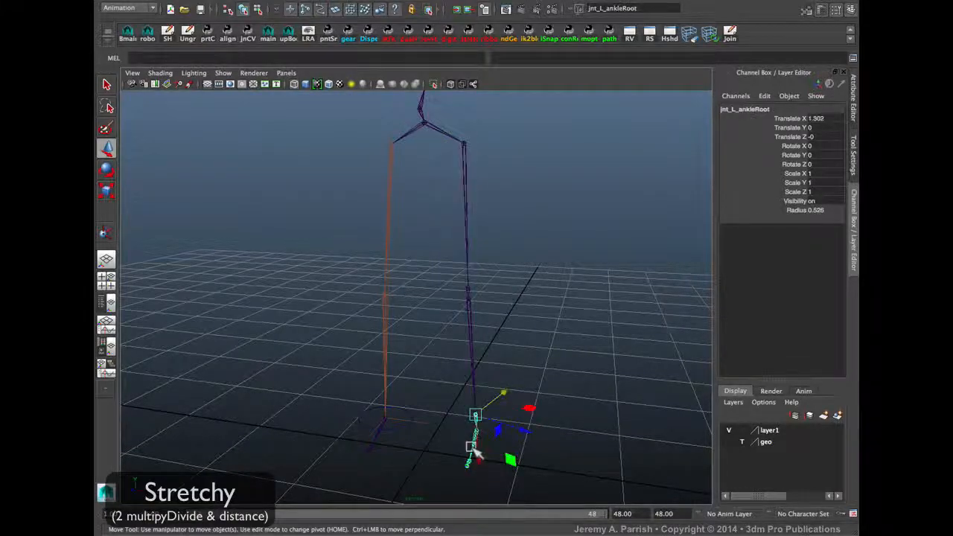
pyautogui.keyDown('alt'); pyautogui.moveTo(506, 345); pyautogui.dragTo(538, 298); pyautogui.keyUp('alt')
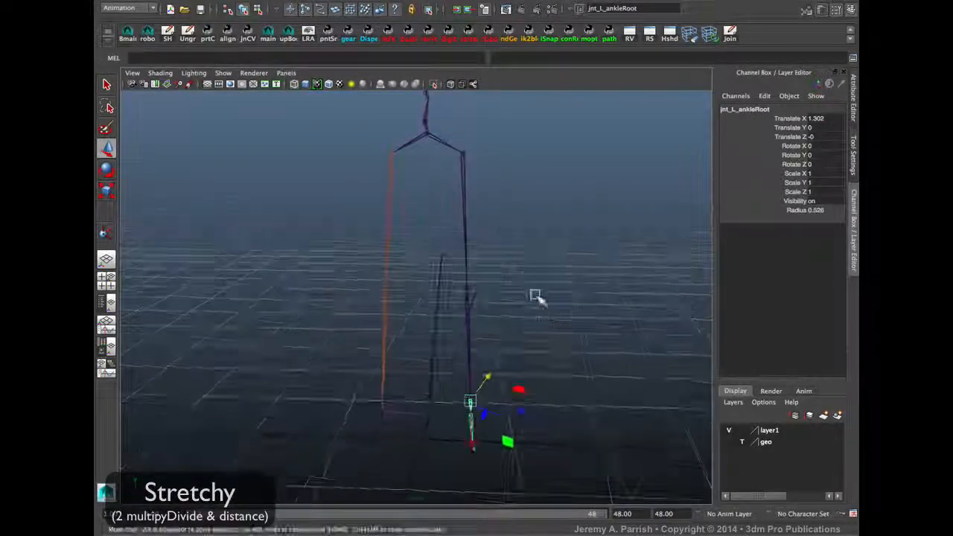
pyautogui.click(463, 165)
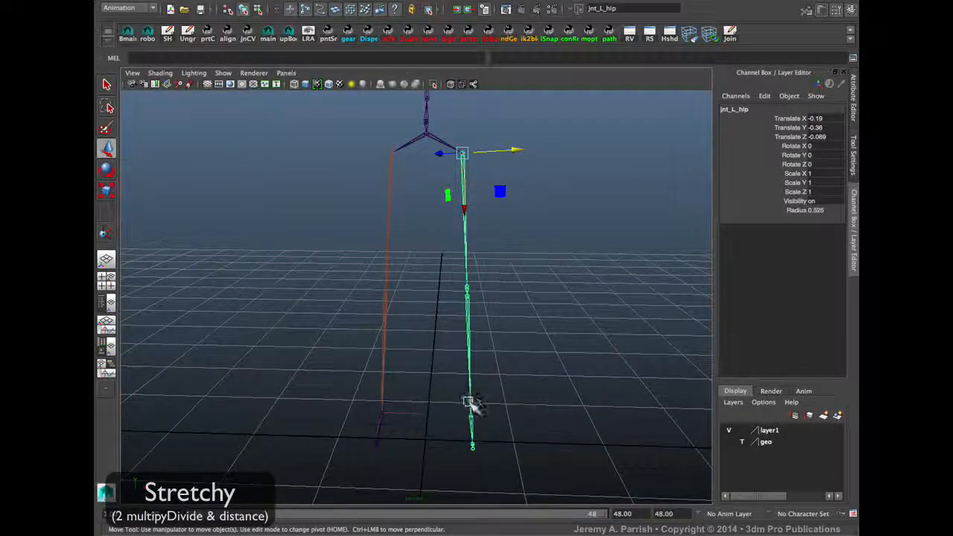
pyautogui.click(472, 404)
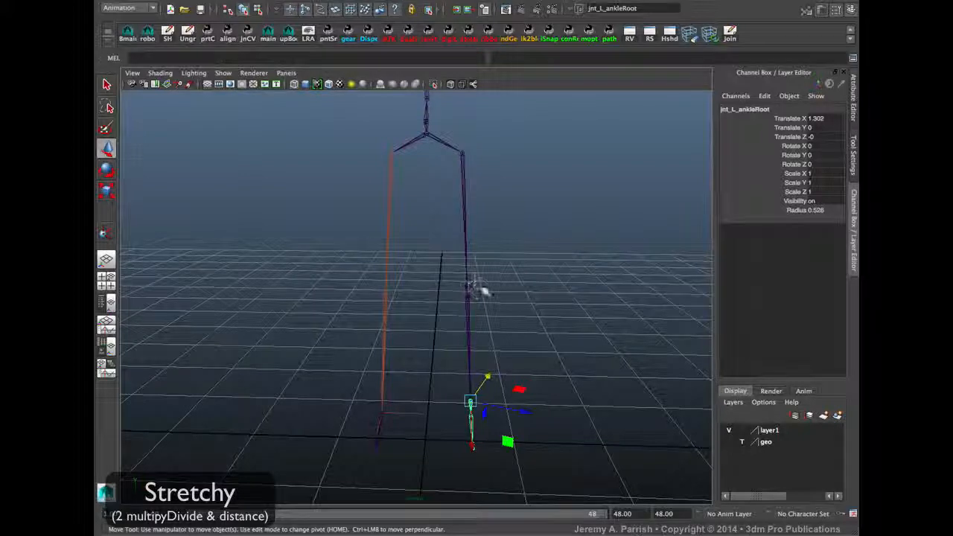
pyautogui.keyDown('alt'); pyautogui.moveTo(485, 289); pyautogui.dragTo(514, 206); pyautogui.keyUp('alt')
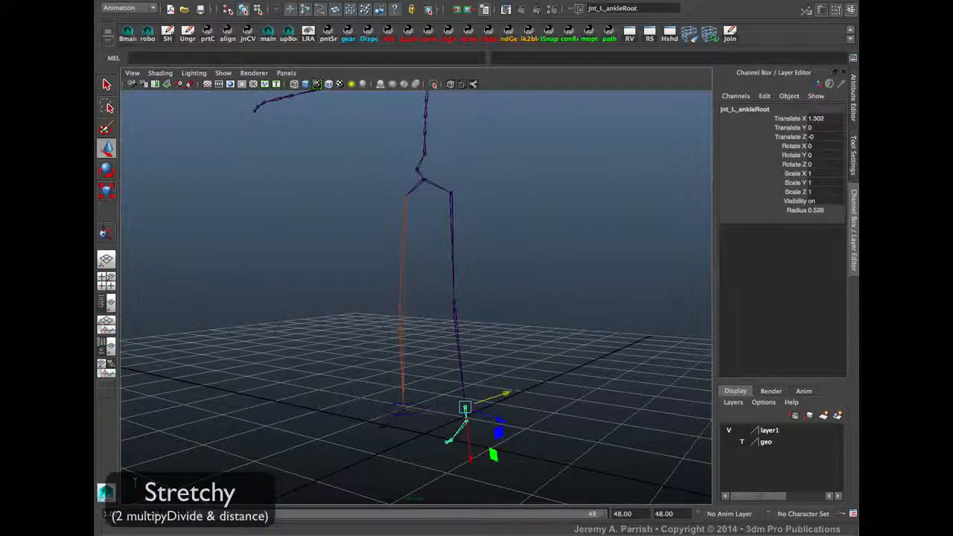
# Open the Hypershade and inspect the right leg's utility nodes mdiv_Stretch_jnt_R_hip and mdiv_GenScale_jnt_R_hip.
pyautogui.click(330, 0)
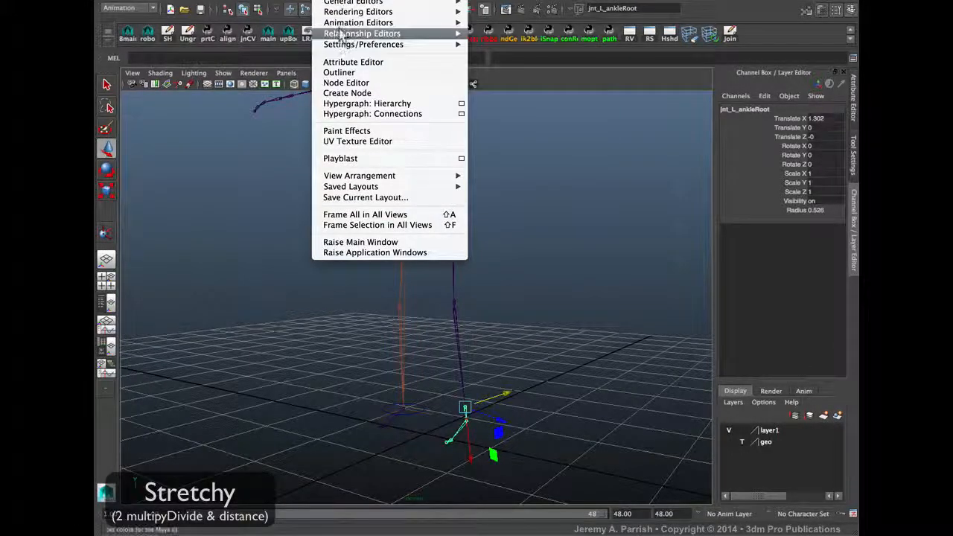
pyautogui.moveTo(358, 11)
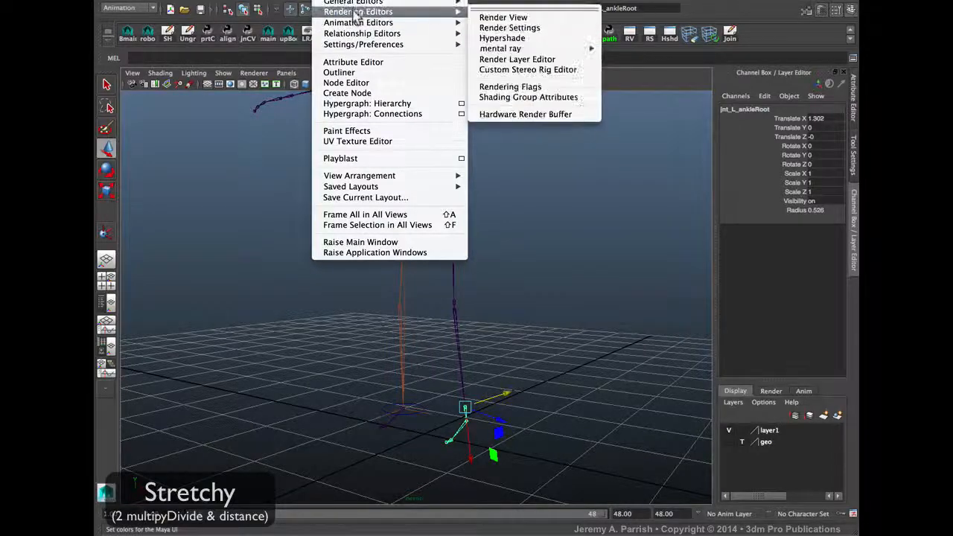
pyautogui.click(586, 40)
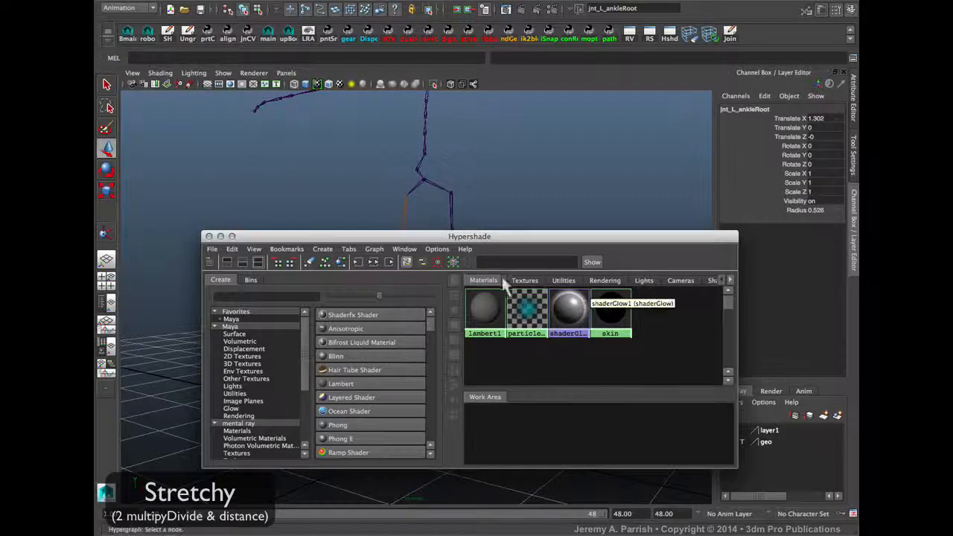
pyautogui.click(562, 280)
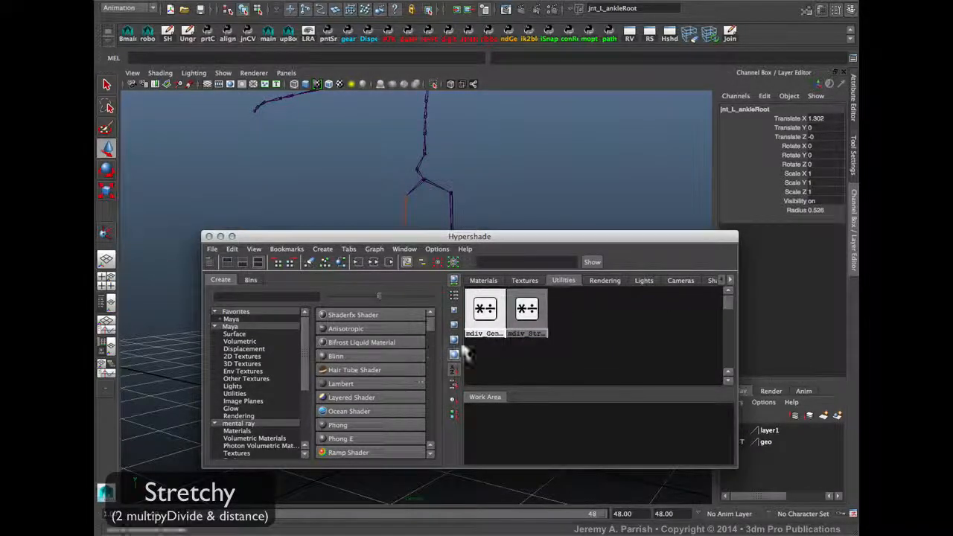
pyautogui.click(509, 306)
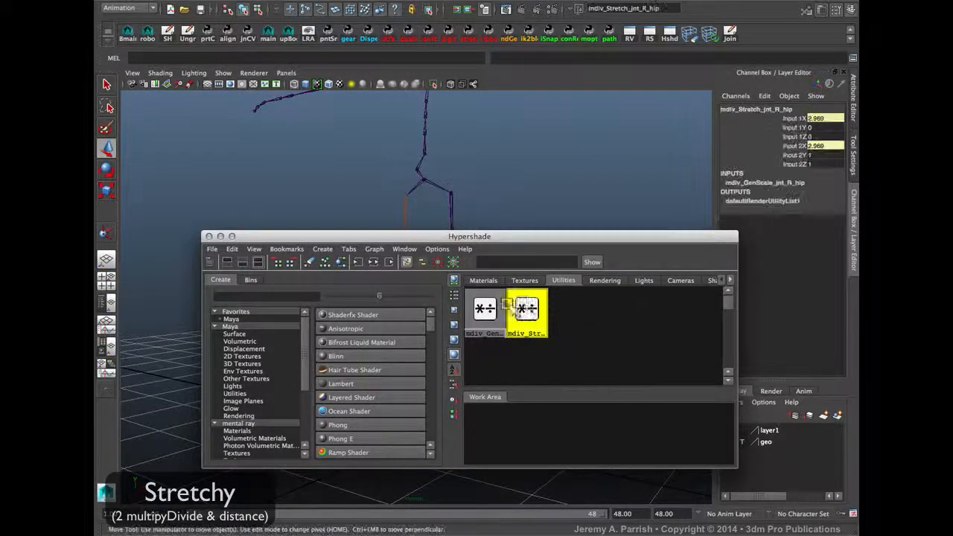
pyautogui.click(485, 308)
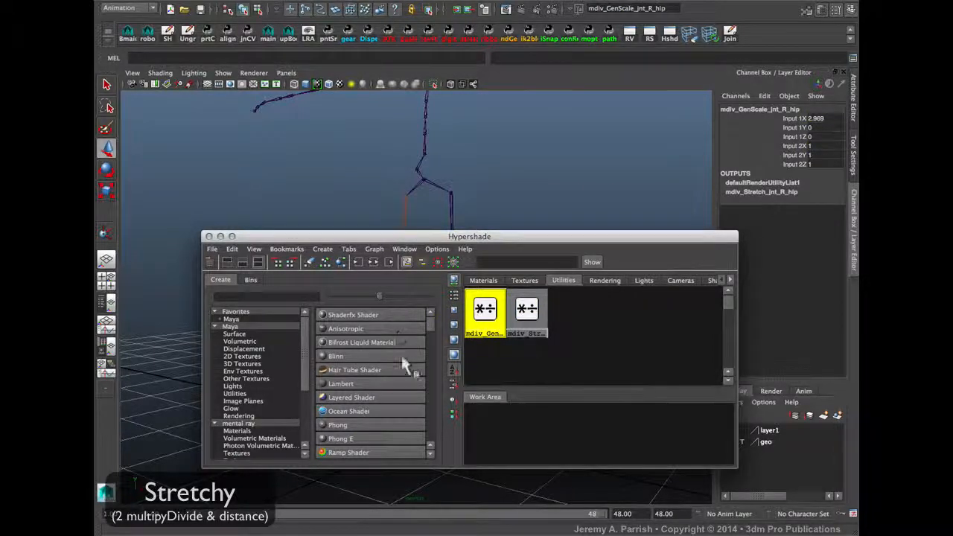
# Create a new Multiply Divide utility node in the Hypershade.
pyautogui.click(237, 392)
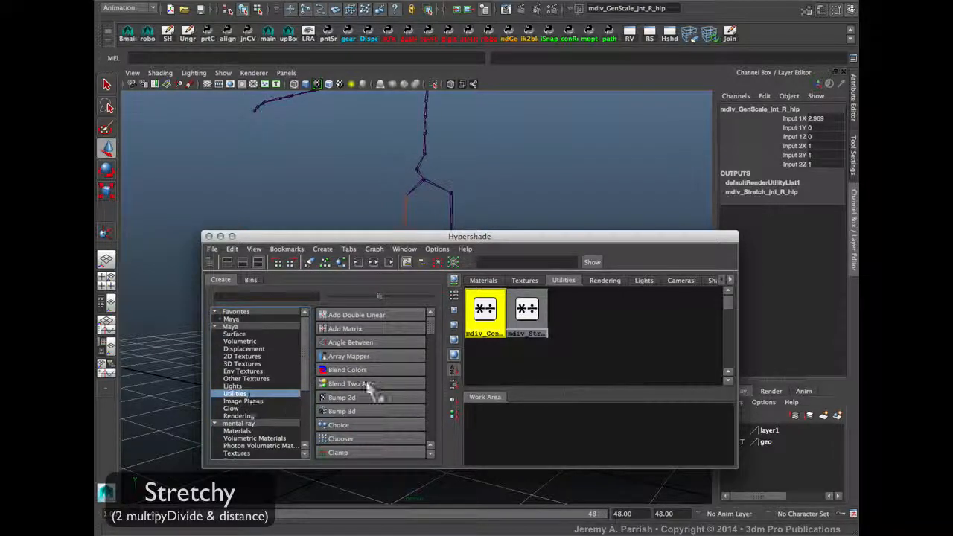
pyautogui.scroll(-10, 356, 398)
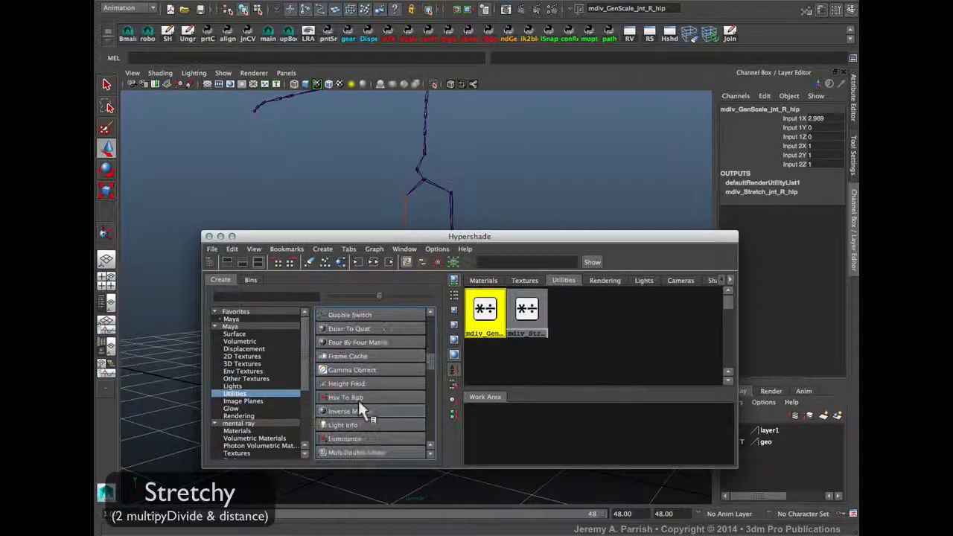
pyautogui.scroll(-5, 357, 398)
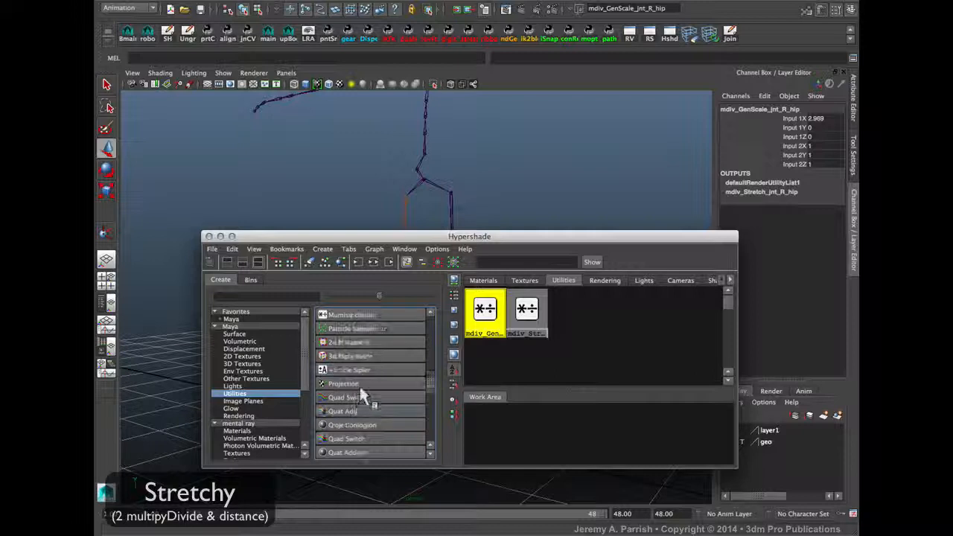
pyautogui.click(351, 311)
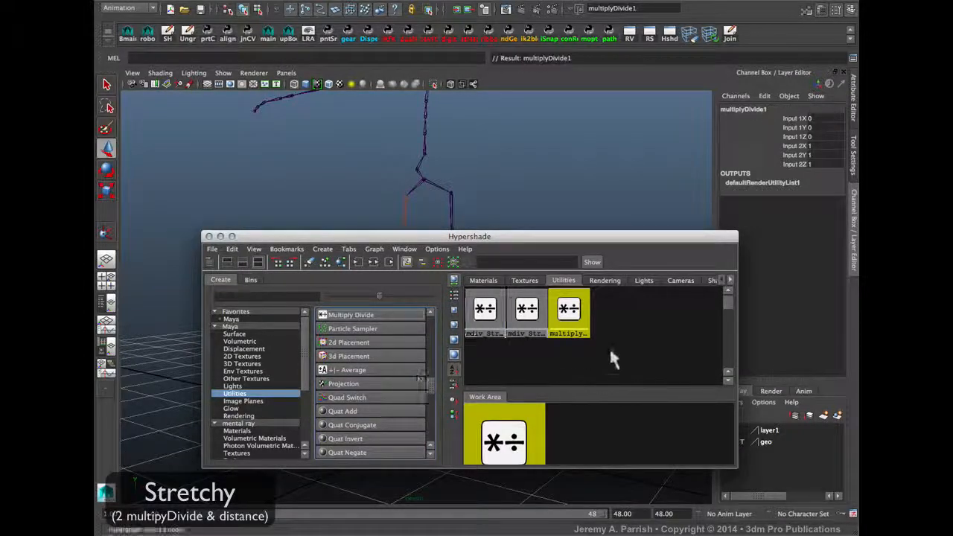
# Display the new Multiply Divide node's attributes and rename the node as mDiv_L_Stretch.
pyautogui.doubleClick(567, 309)
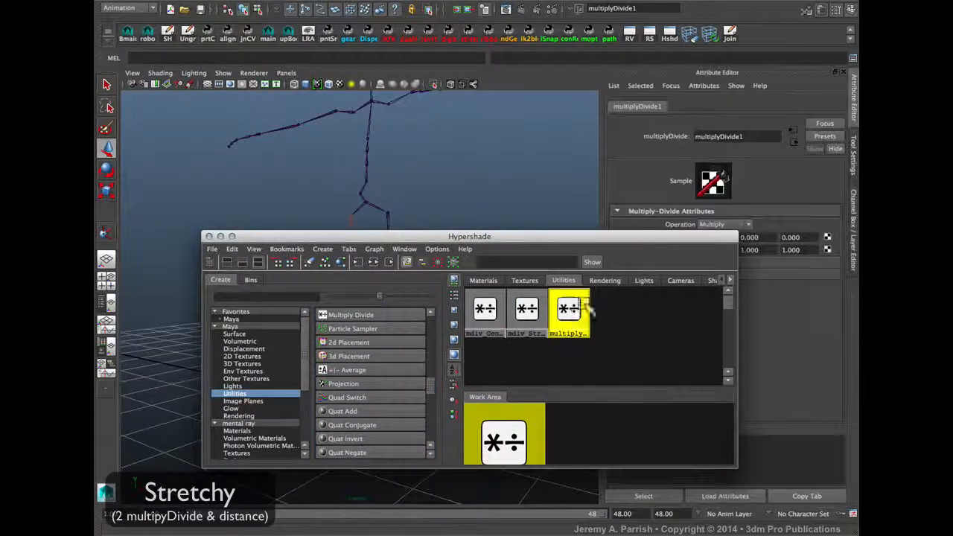
pyautogui.moveTo(567, 237); pyautogui.dragTo(470, 269)
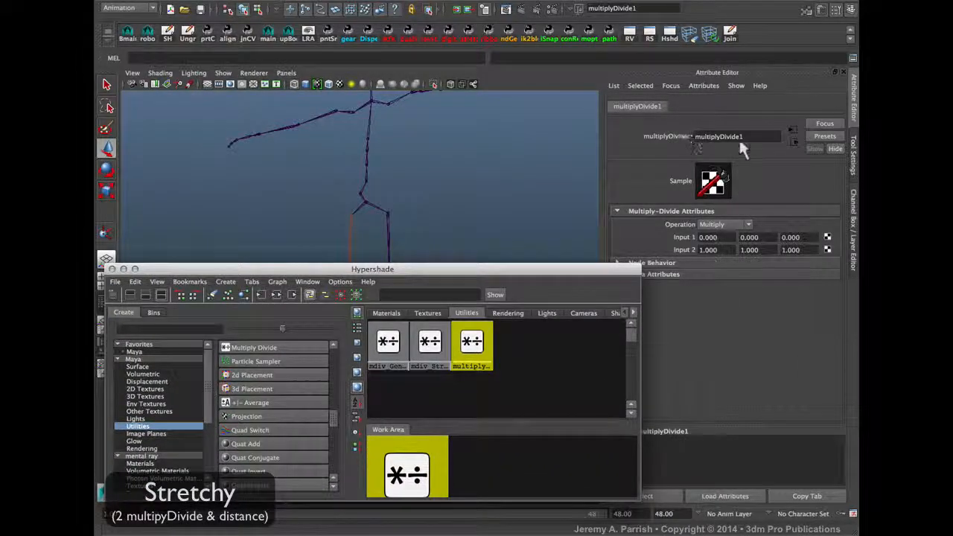
pyautogui.click(750, 137)
pyautogui.doubleClick(749, 137)
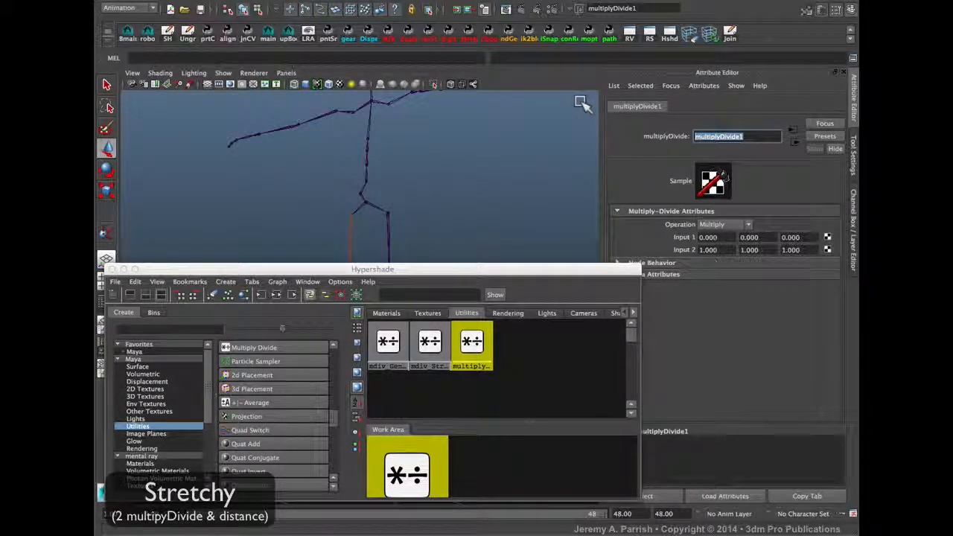
pyautogui.write('mDiv')
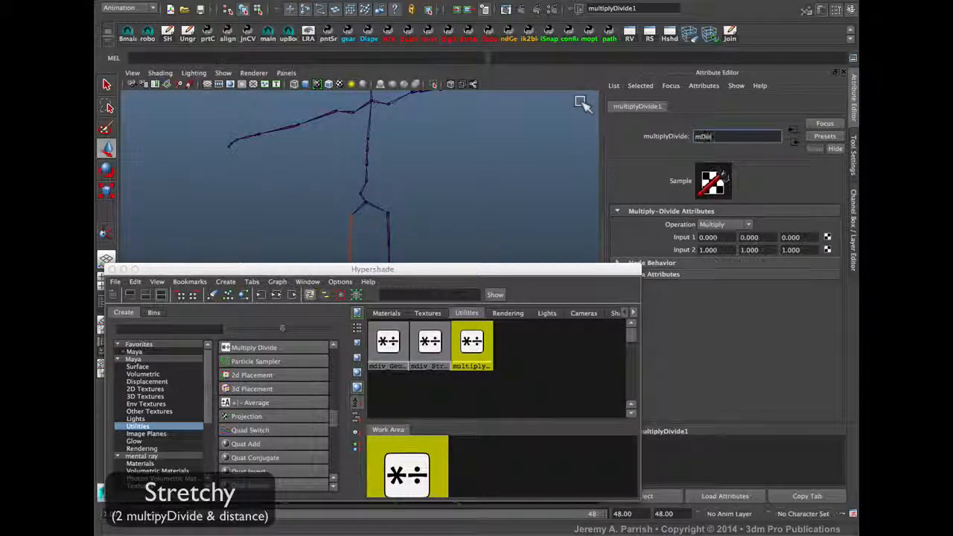
pyautogui.write('_L')
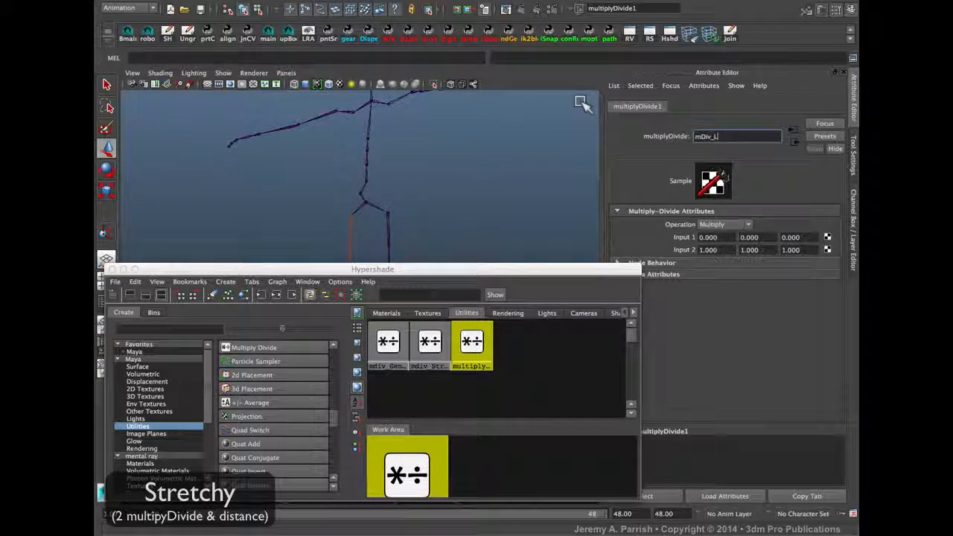
pyautogui.write('_')
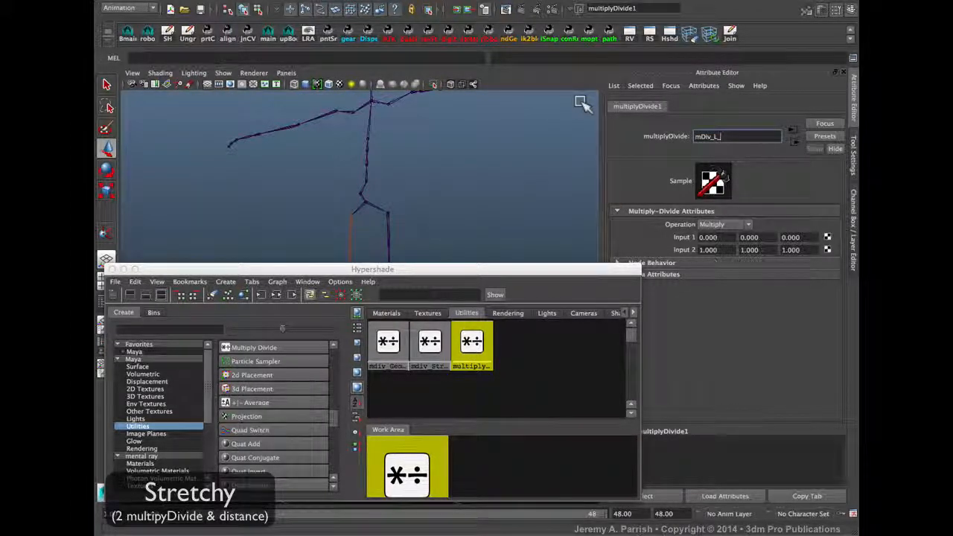
pyautogui.write('Scale')
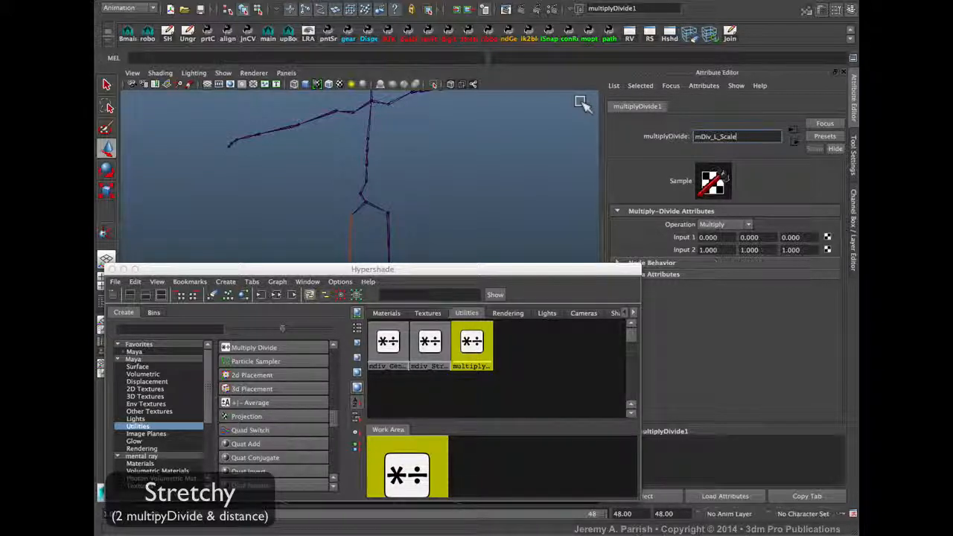
pyautogui.press('Return')
pyautogui.press('BackSpace')
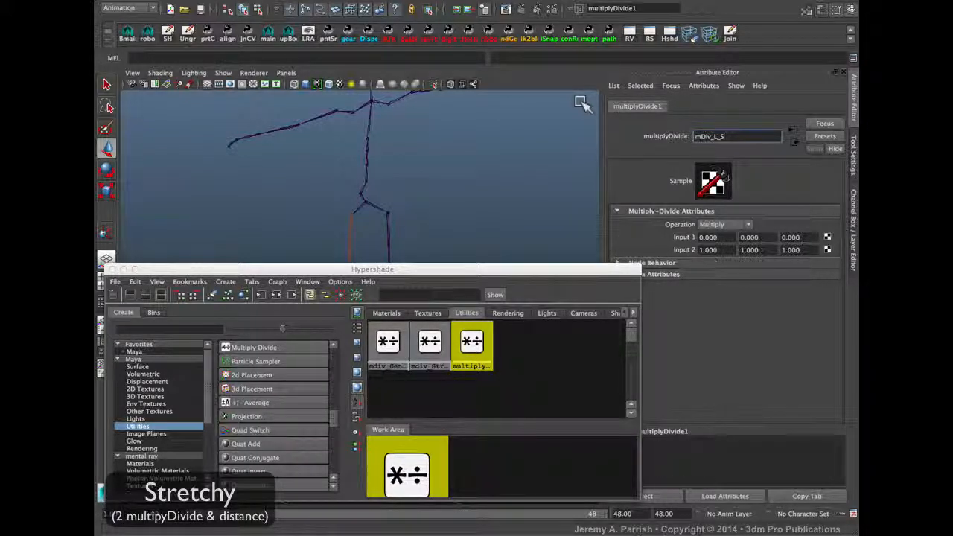
pyautogui.write('tretc')
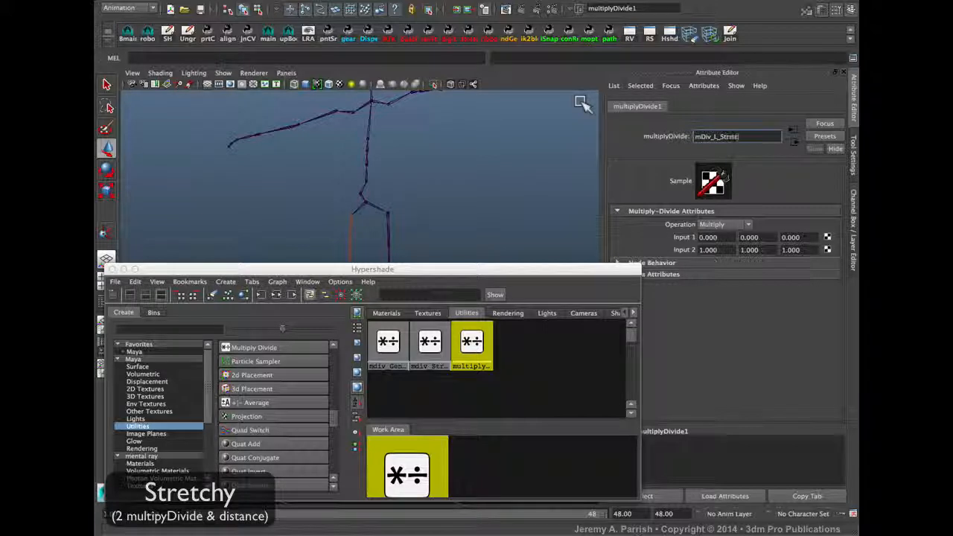
pyautogui.write('h')
pyautogui.press('Return')
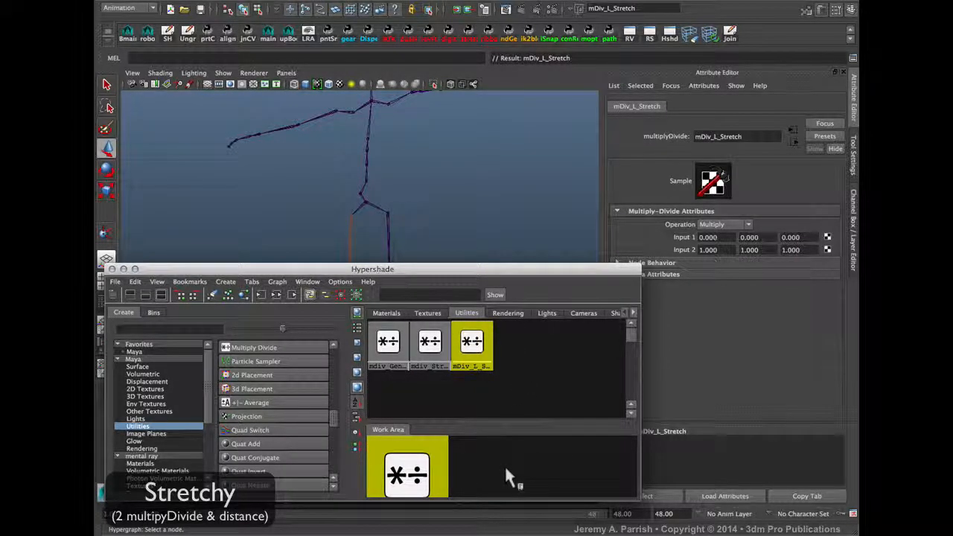
# Duplicate the mDiv_L_Stretch node and rename the copy as mDiv_L_globalScale.
pyautogui.hotkey('ctrl', 'd')
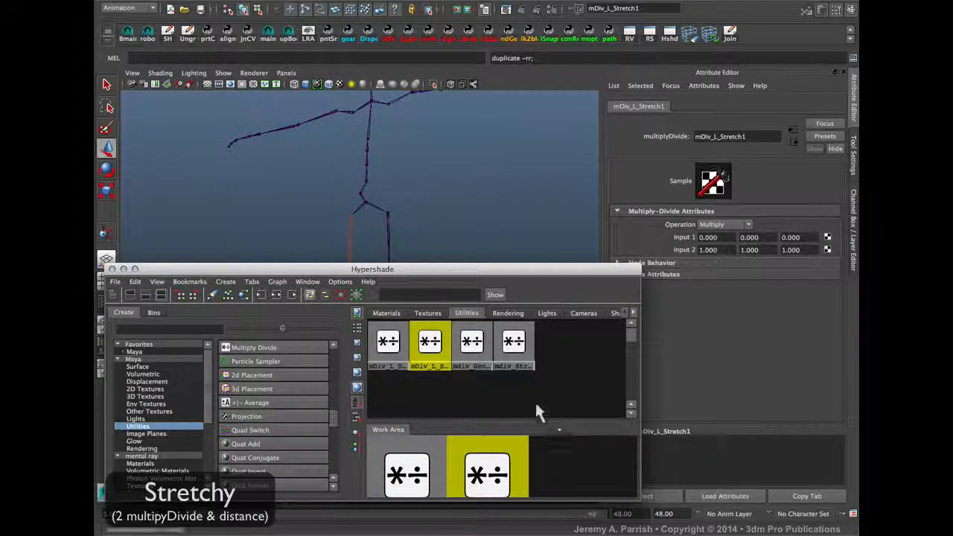
pyautogui.click(764, 143)
pyautogui.press('BackSpace')
pyautogui.press('BackSpace')
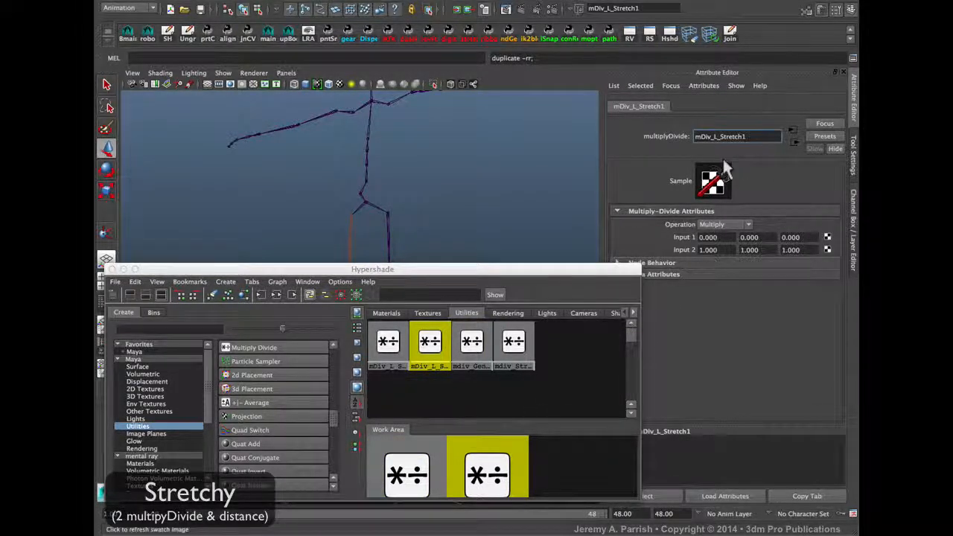
pyautogui.press('BackSpace')
pyautogui.press('BackSpace')
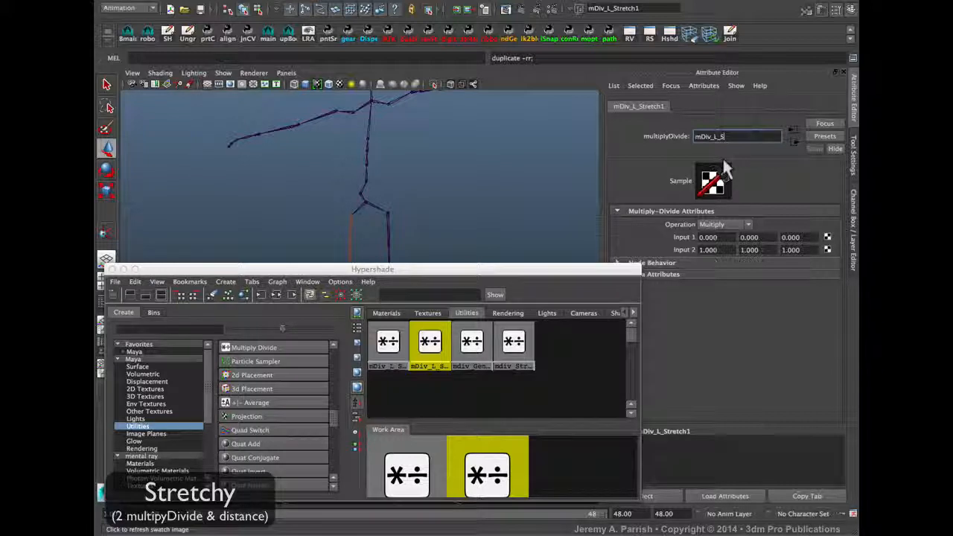
pyautogui.write('cale')
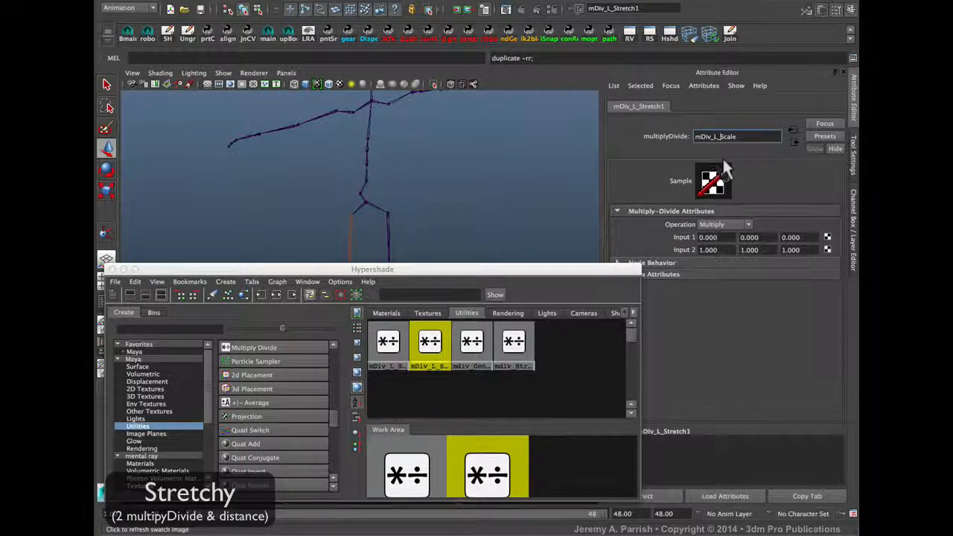
pyautogui.write('global')
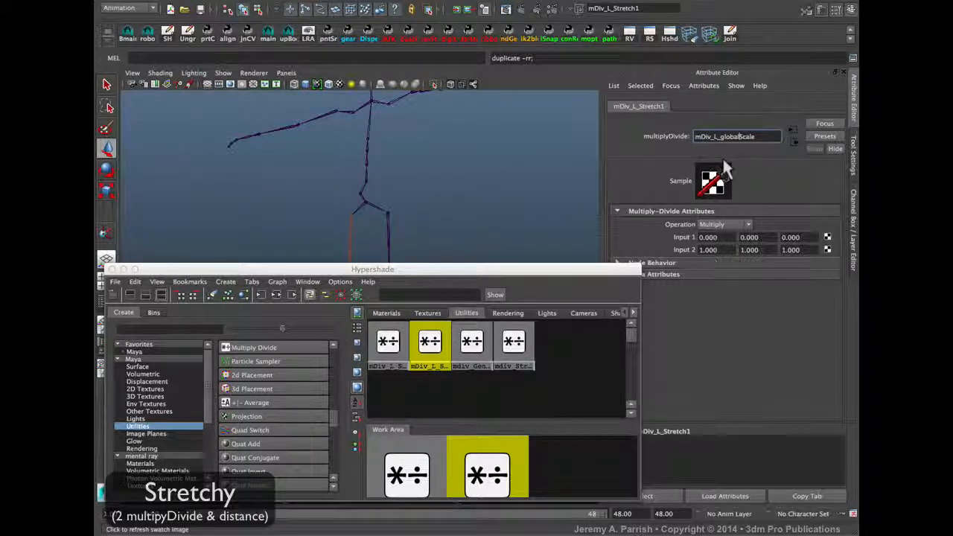
pyautogui.press('Return')
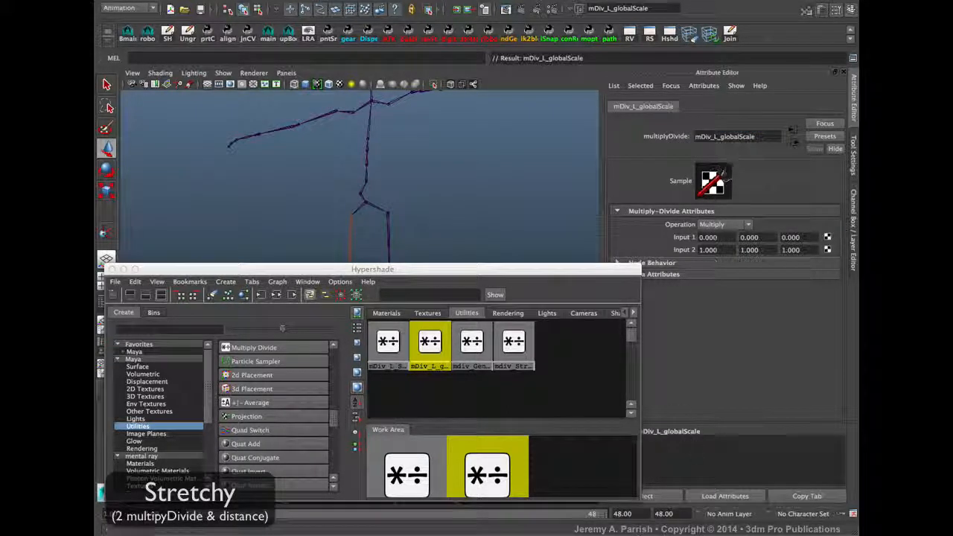
# Set the operation of the mDiv_L_Stretch node to Divide and close the Hypershade.
pyautogui.click(513, 344)
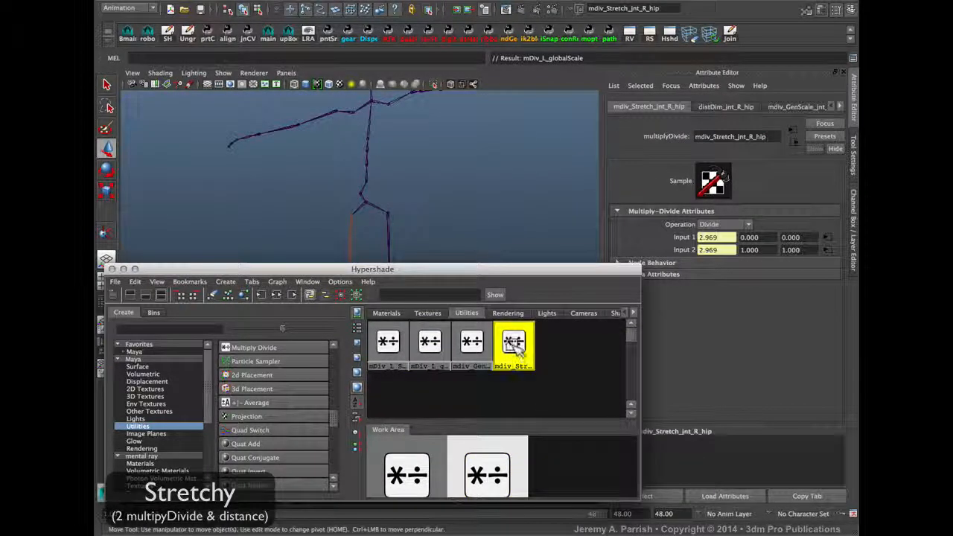
pyautogui.click(429, 342)
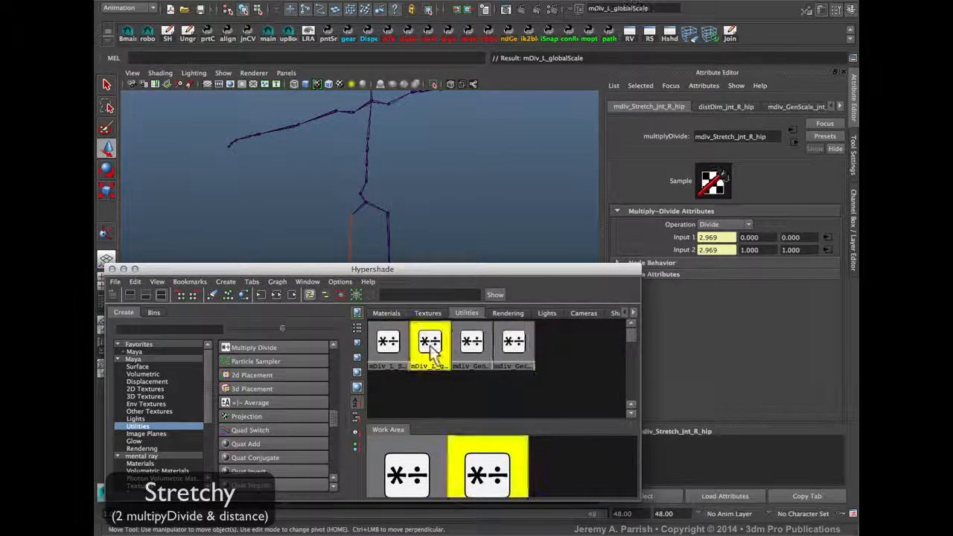
pyautogui.click(387, 342)
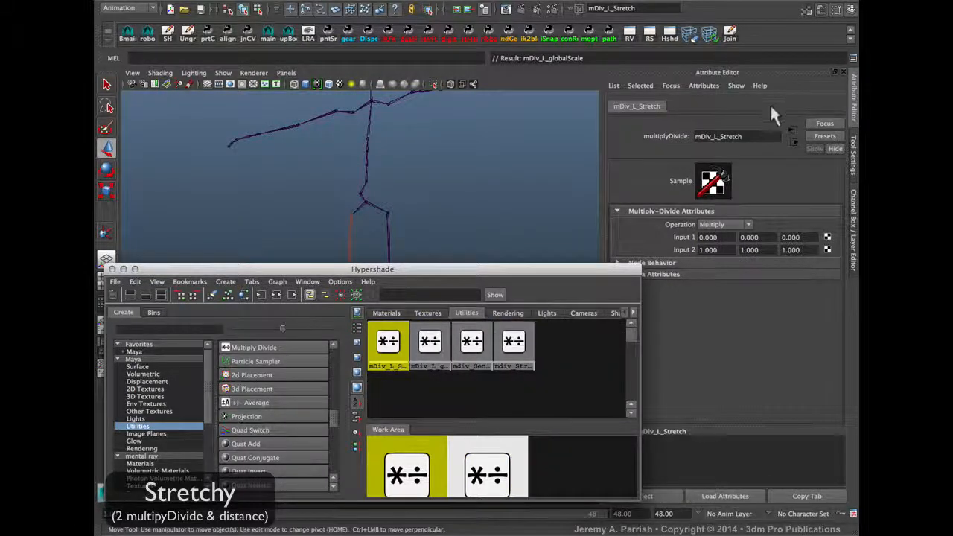
pyautogui.click(714, 225)
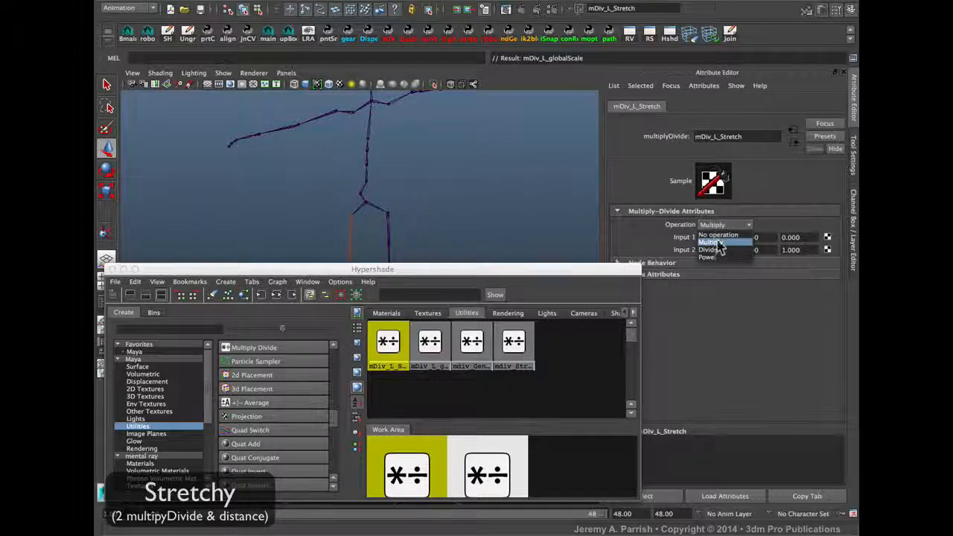
pyautogui.click(711, 237)
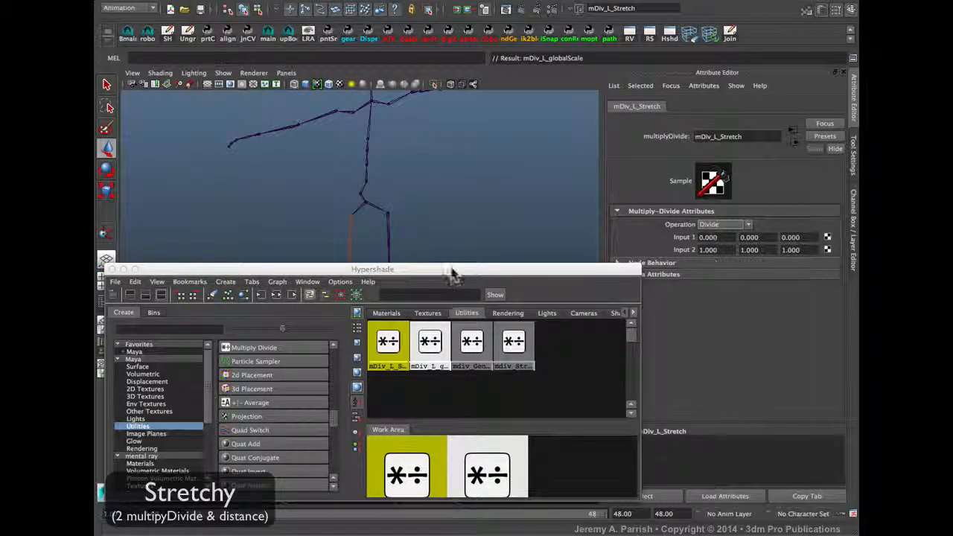
pyautogui.moveTo(453, 271); pyautogui.dragTo(542, 251)
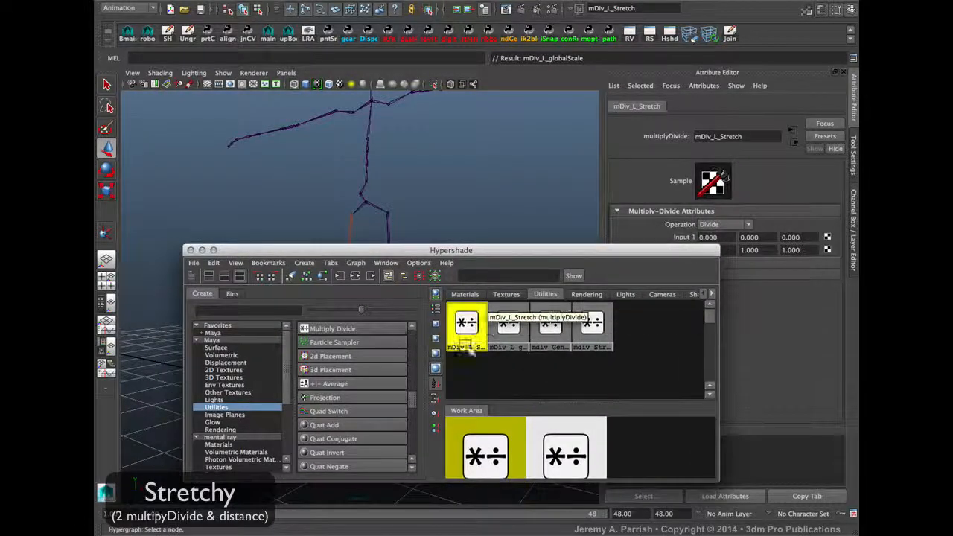
pyautogui.click(191, 251)
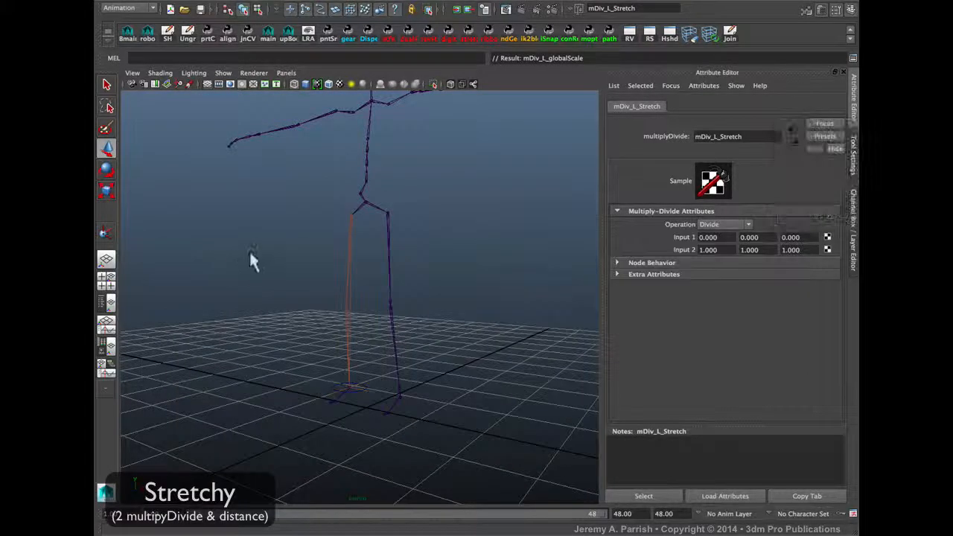
# Examine the left leg chain from the hip joint to the knee root joint and down to the foot.
pyautogui.click(490, 339)
pyautogui.keyDown('alt'); pyautogui.moveTo(417, 319); pyautogui.dragTo(391, 219); pyautogui.keyUp('alt')
pyautogui.click(385, 178)
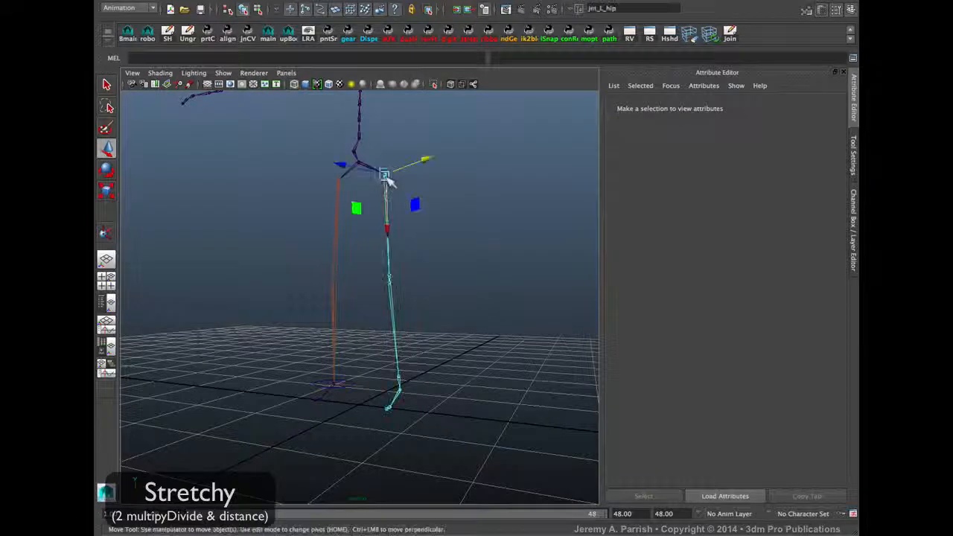
pyautogui.click(388, 280)
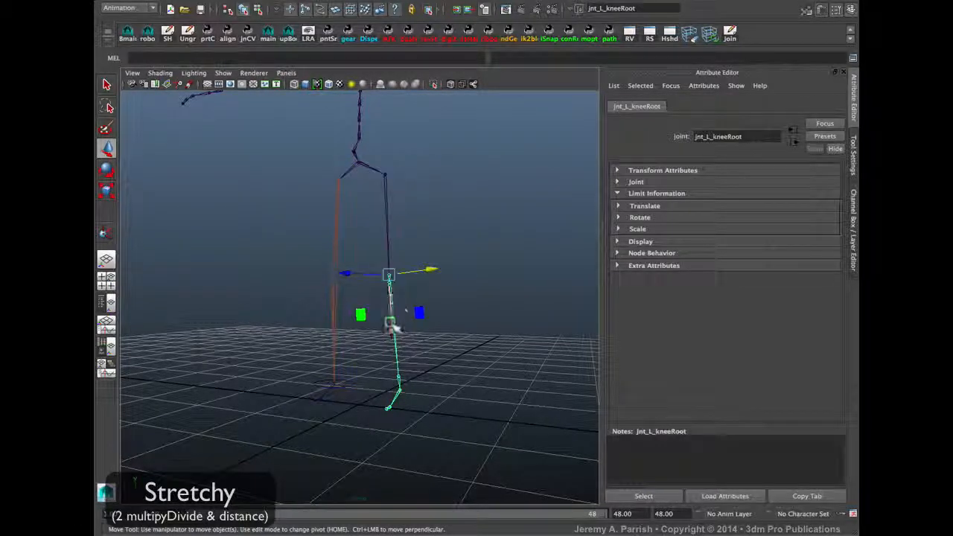
pyautogui.click(386, 179)
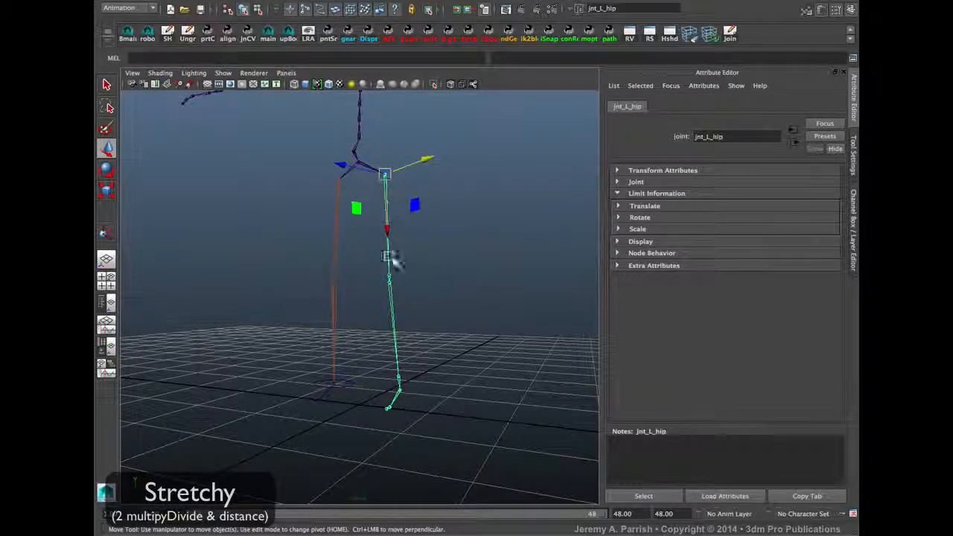
pyautogui.keyDown('alt'); pyautogui.moveTo(431, 229); pyautogui.dragTo(446, 292); pyautogui.keyUp('alt')
pyautogui.keyDown('alt'); pyautogui.moveTo(447, 292); pyautogui.dragTo(447, 296, button='middle'); pyautogui.keyUp('alt')
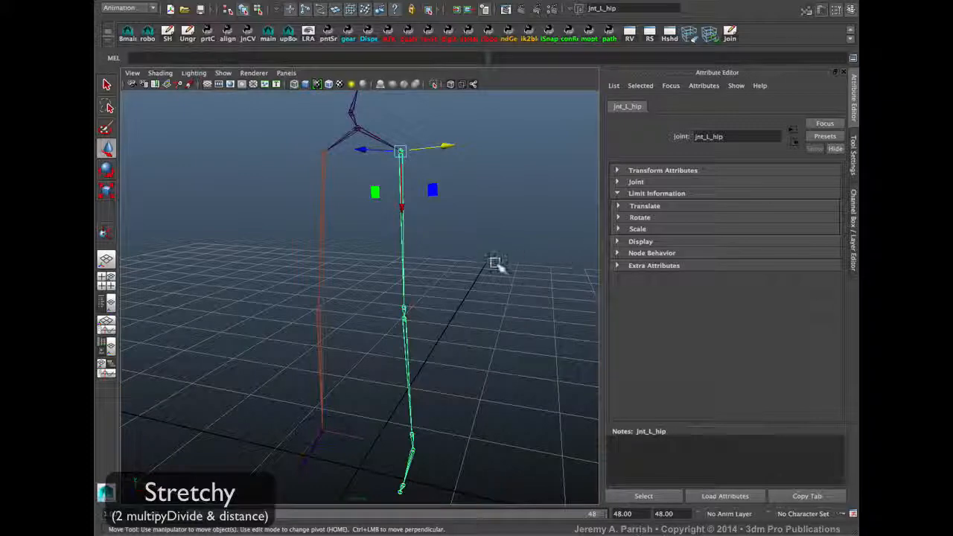
pyautogui.keyDown('alt'); pyautogui.moveTo(505, 267); pyautogui.dragTo(448, 239); pyautogui.keyUp('alt')
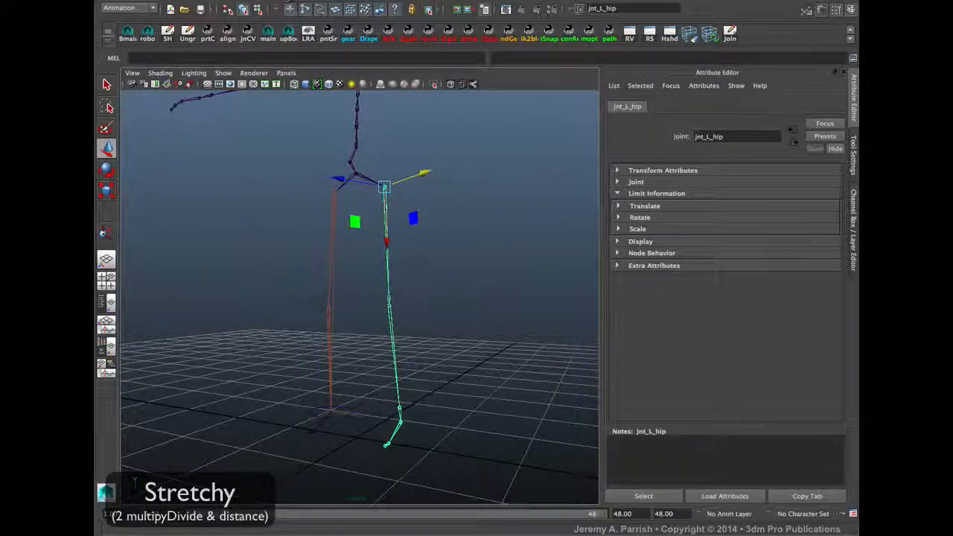
# Create a distance dimension from the left hip joint to the left ankle joint with the Distance Tool.
pyautogui.click(254, 0)
pyautogui.moveTo(220, 1)
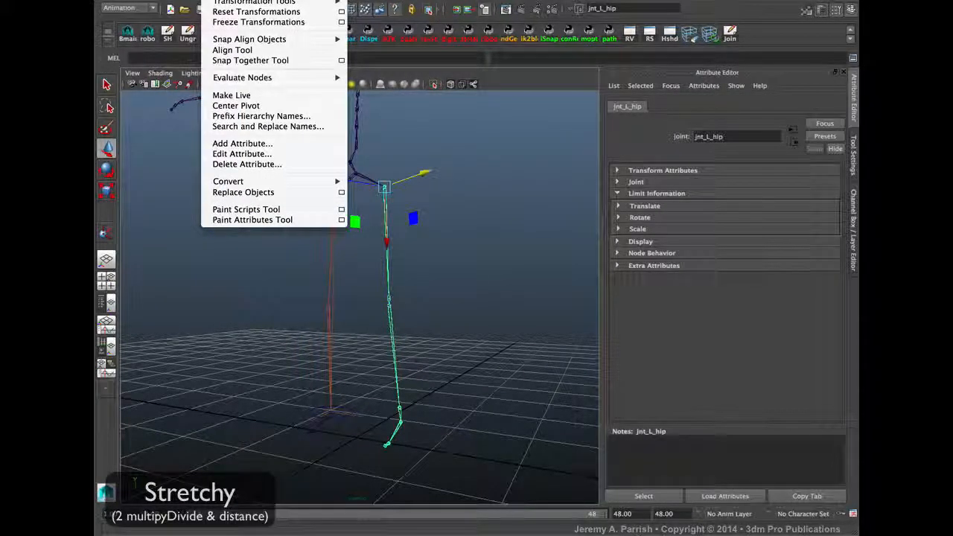
pyautogui.moveTo(254, 0)
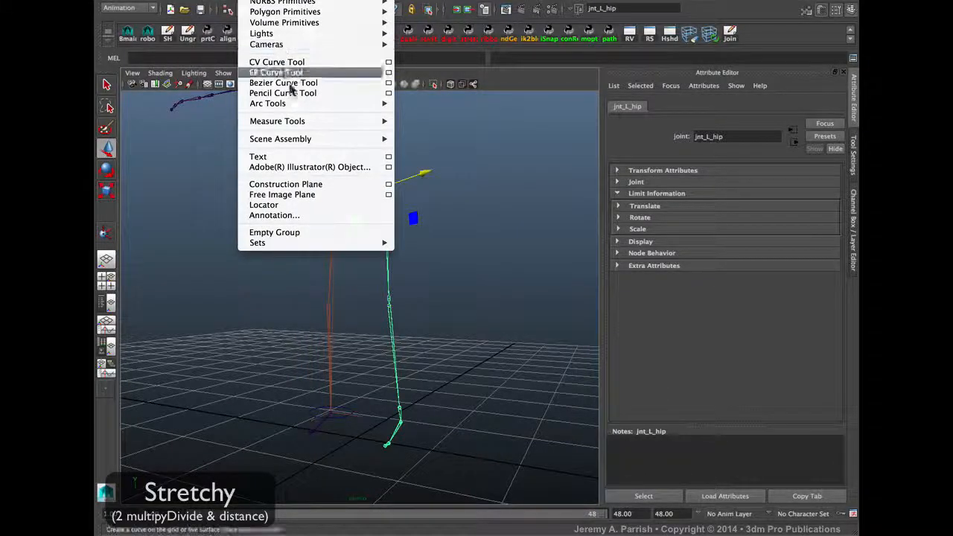
pyautogui.moveTo(319, 122)
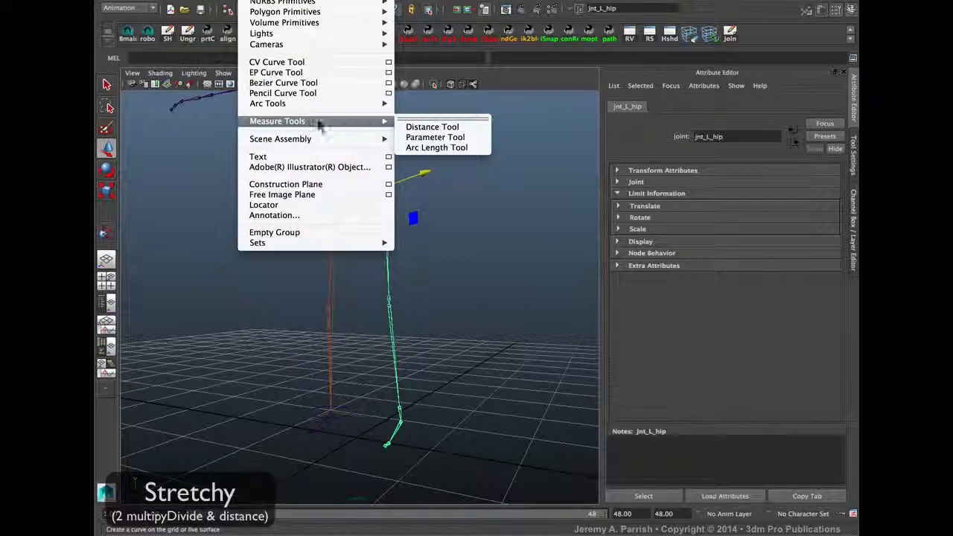
pyautogui.click(432, 127)
pyautogui.keyDown('alt'); pyautogui.moveTo(394, 217); pyautogui.dragTo(362, 198); pyautogui.keyUp('alt')
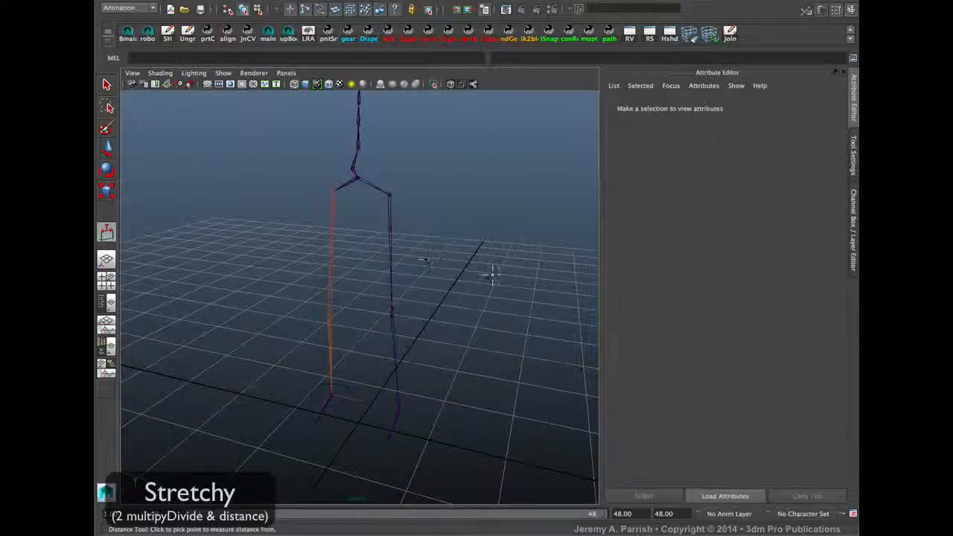
pyautogui.keyDown('alt'); pyautogui.moveTo(489, 272); pyautogui.dragTo(439, 218); pyautogui.keyUp('alt')
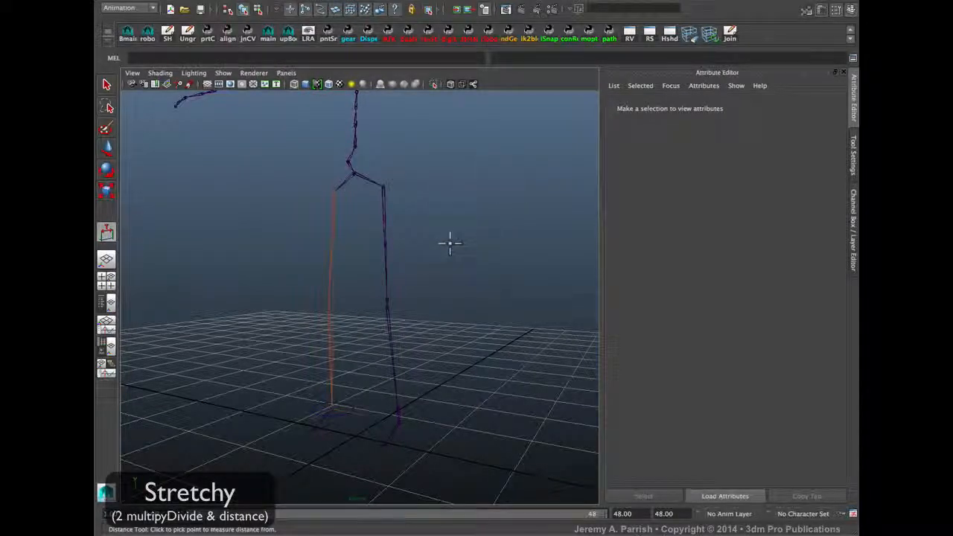
pyautogui.click(383, 186)
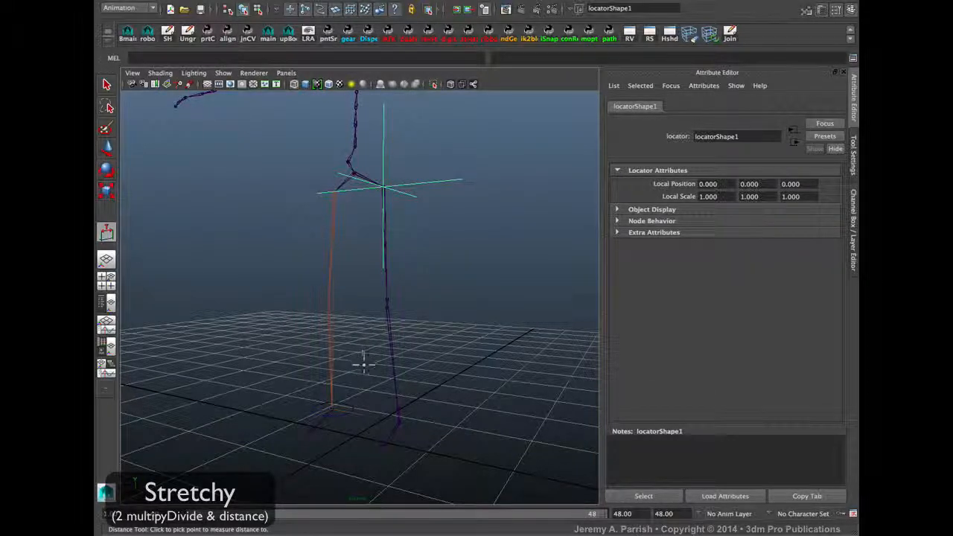
pyautogui.click(398, 420)
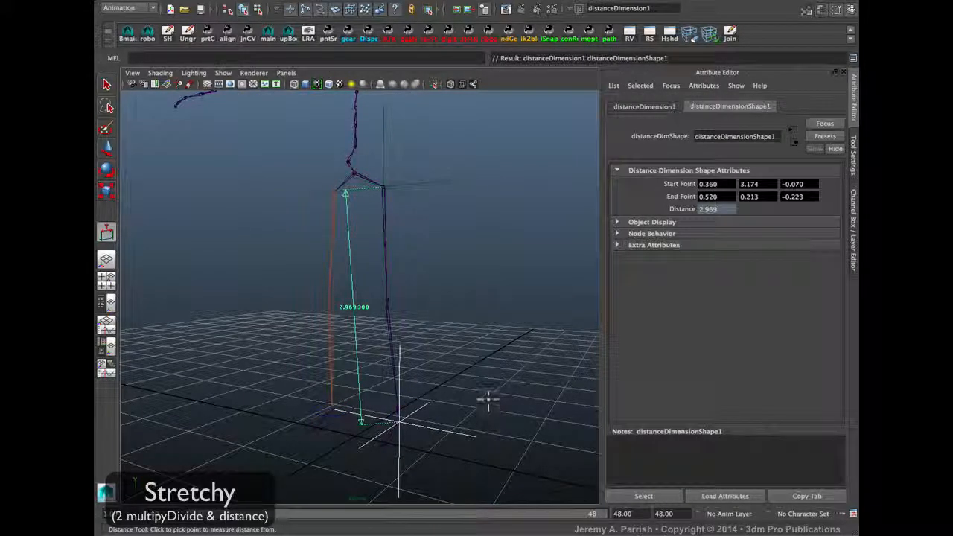
pyautogui.press('w')
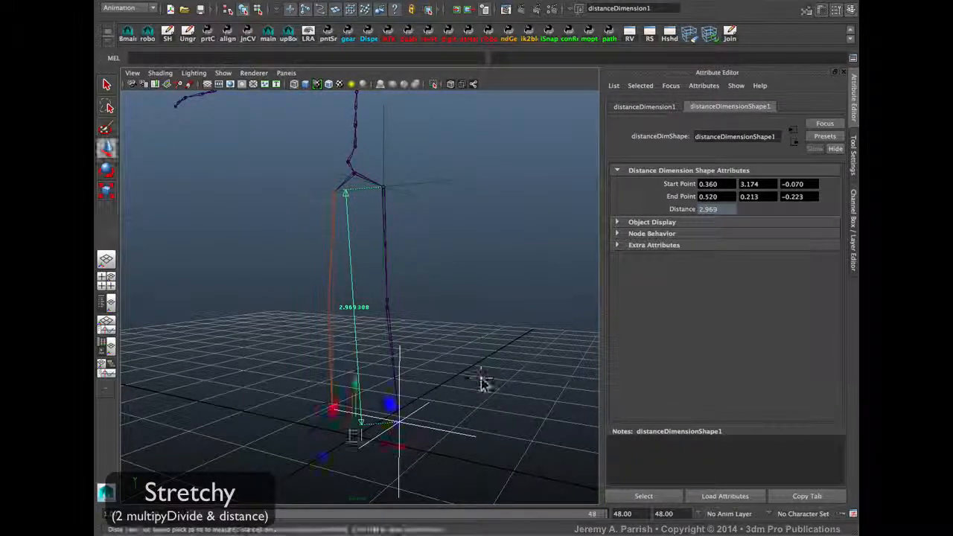
pyautogui.keyDown('alt'); pyautogui.moveTo(405, 269); pyautogui.dragTo(414, 245); pyautogui.keyUp('alt')
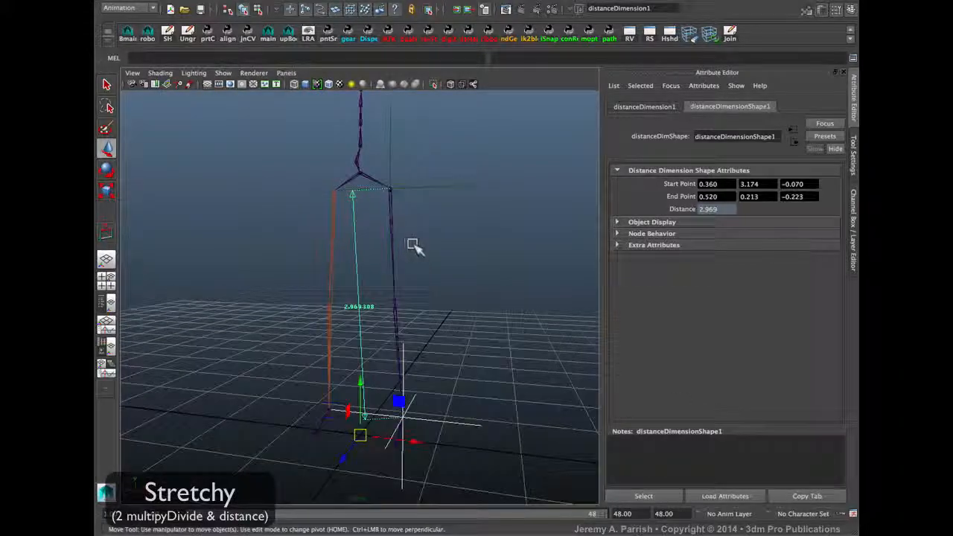
pyautogui.keyDown('alt'); pyautogui.moveTo(373, 286); pyautogui.dragTo(395, 213); pyautogui.keyUp('alt')
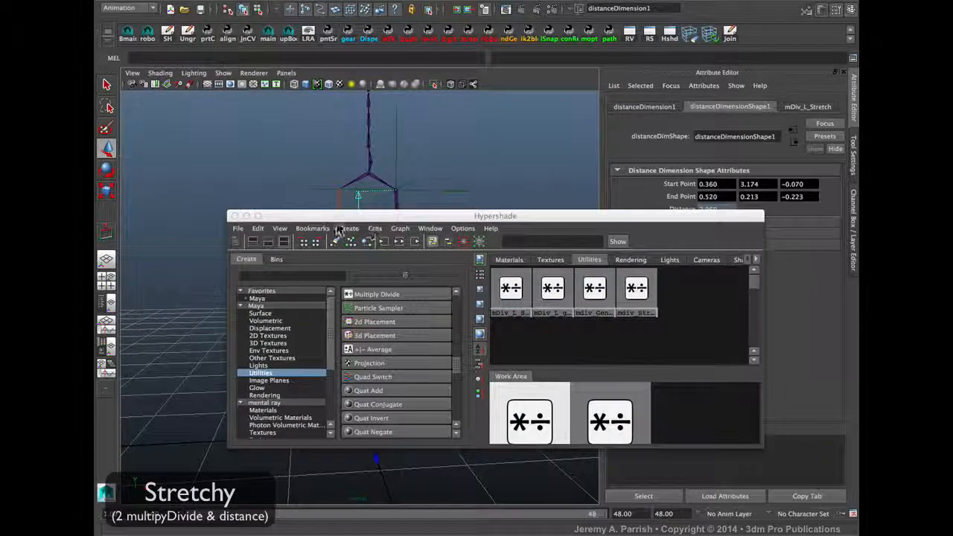
# Select the leg distance dimension's shape node and open the Connection Editor with it loaded as the output node.
pyautogui.click(235, 216)
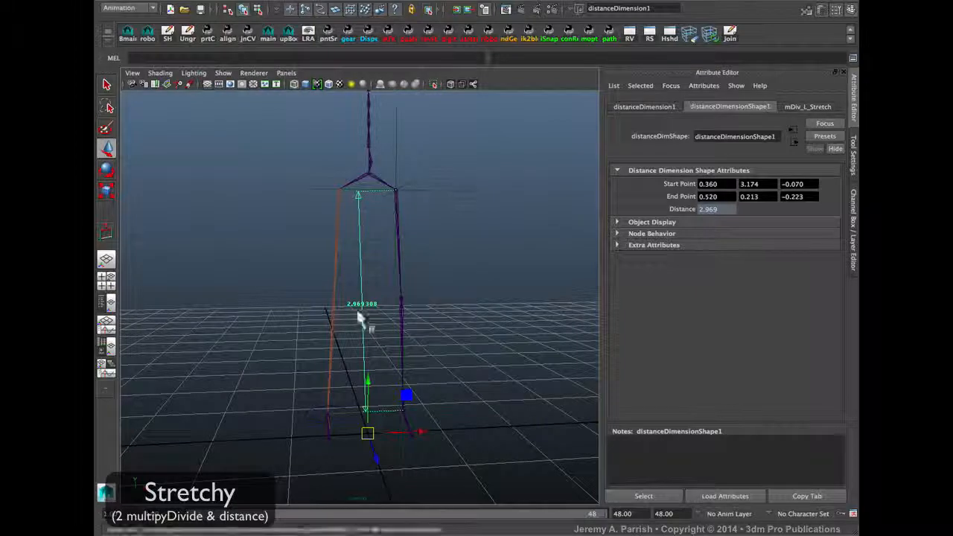
pyautogui.click(636, 107)
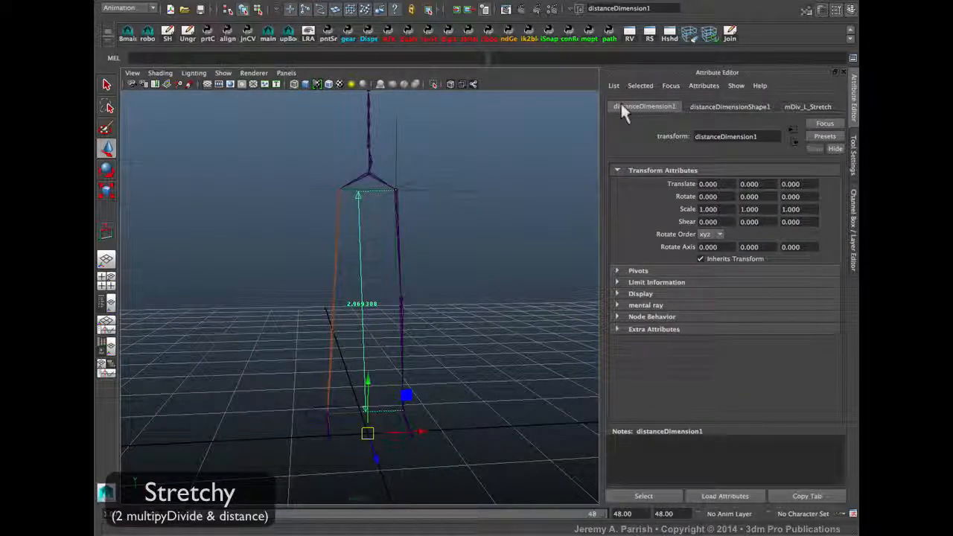
pyautogui.click(697, 106)
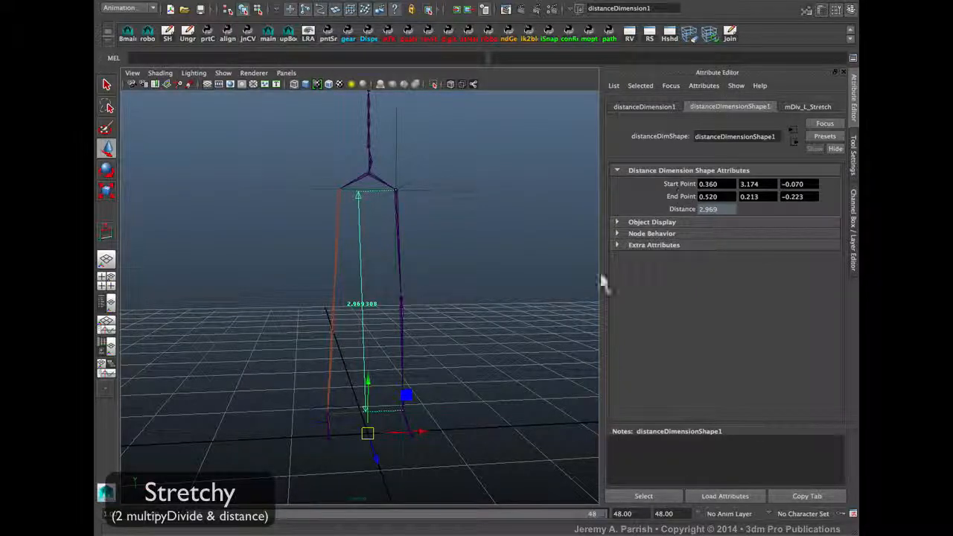
pyautogui.click(643, 496)
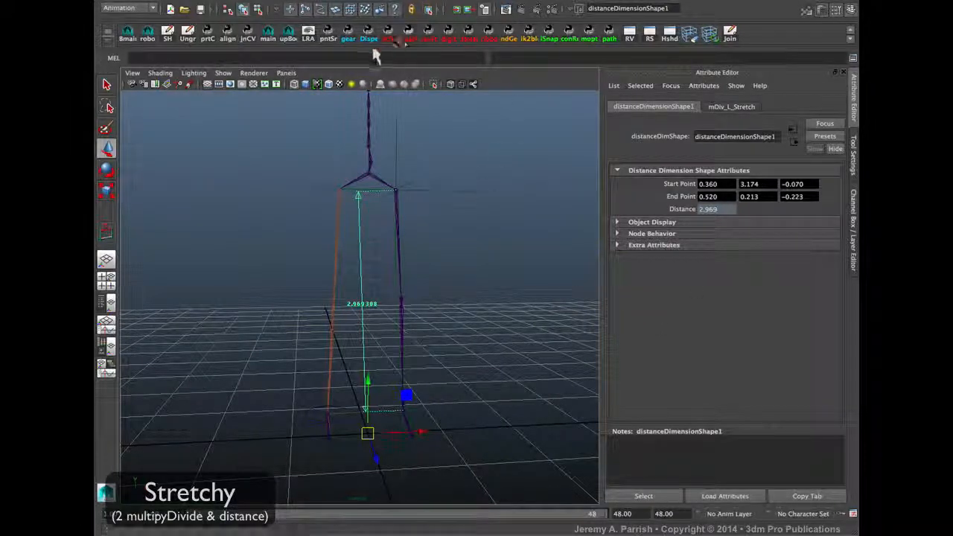
pyautogui.click(342, 0)
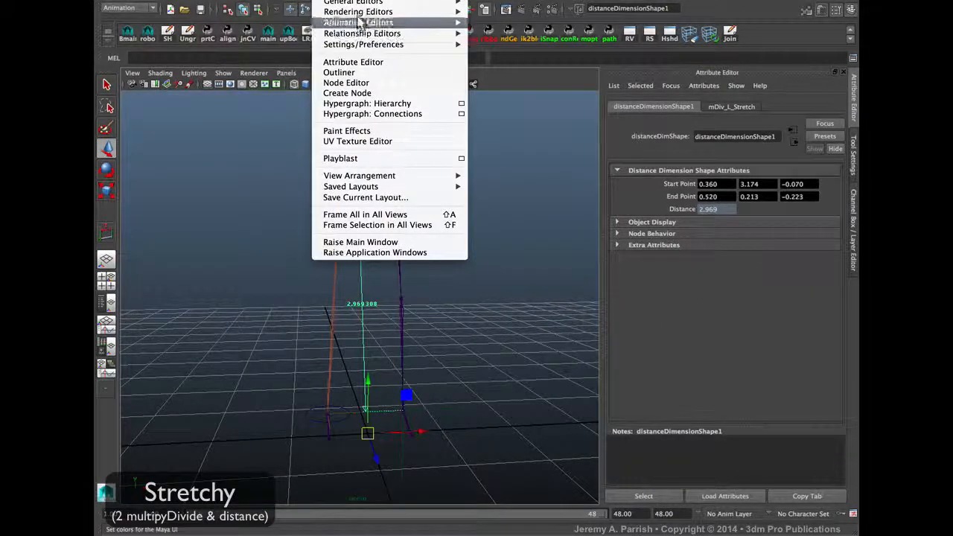
pyautogui.moveTo(402, 3)
pyautogui.click(512, 27)
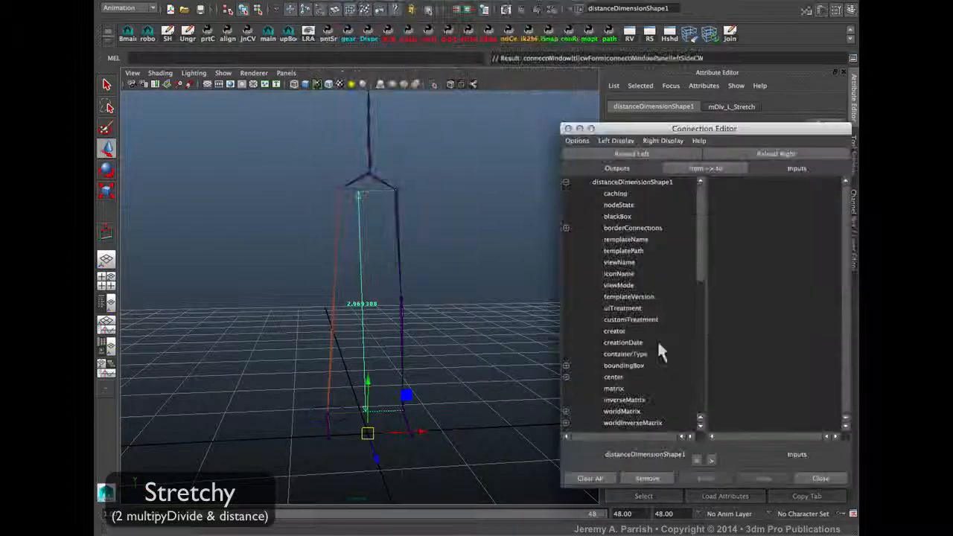
pyautogui.moveTo(619, 131); pyautogui.dragTo(533, 65)
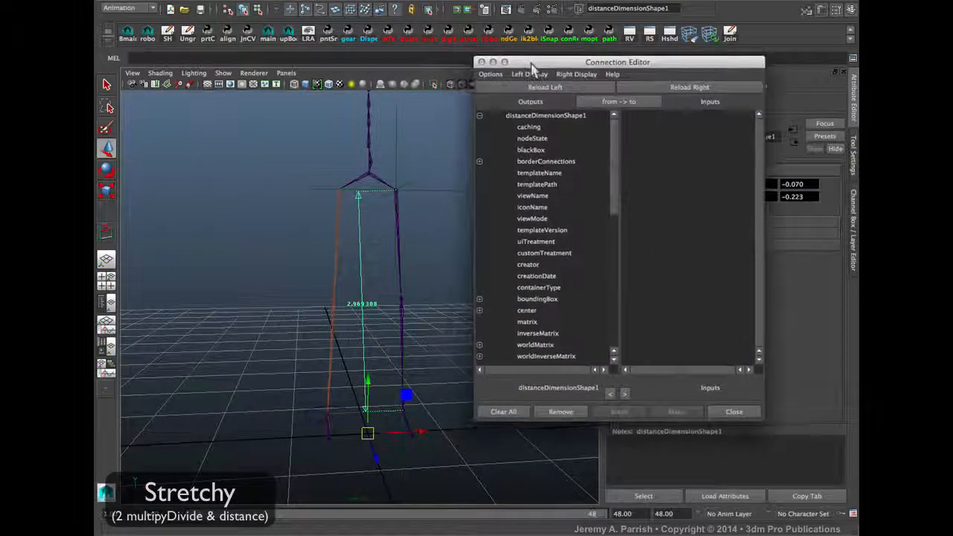
# Choose the dimension's distance attribute as the output and load the mDiv_L_Stretch node as the input node in the Connection Editor.
pyautogui.scroll(-10, 506, 186)
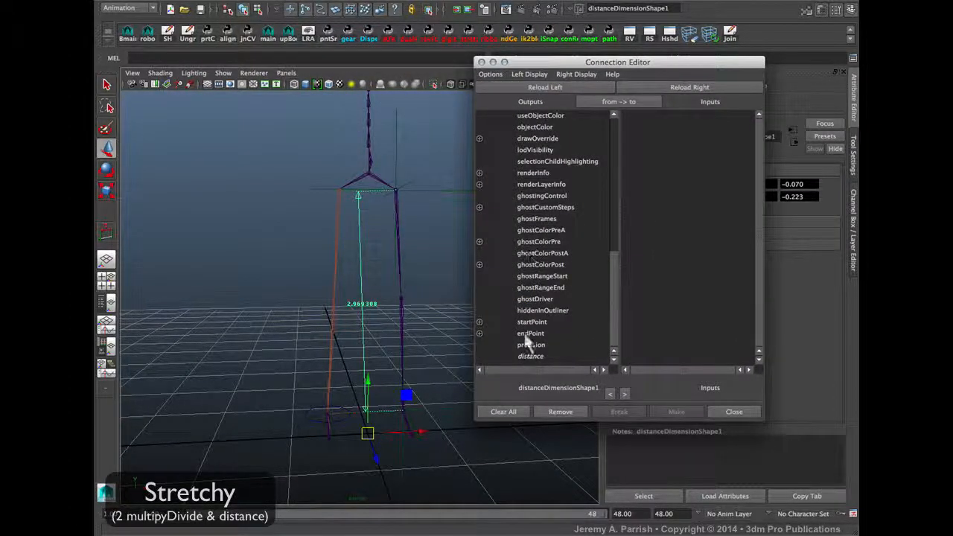
pyautogui.click(521, 355)
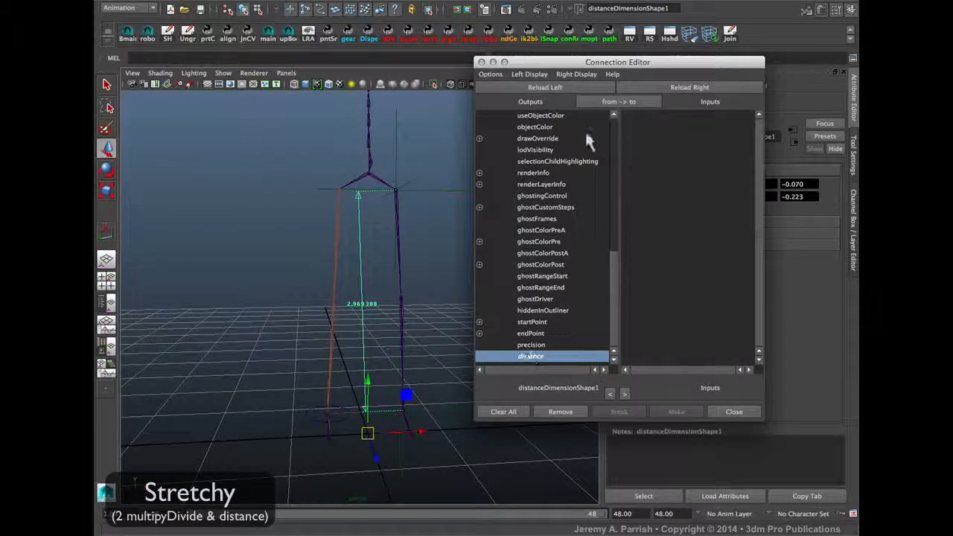
pyautogui.moveTo(594, 66); pyautogui.dragTo(634, 118)
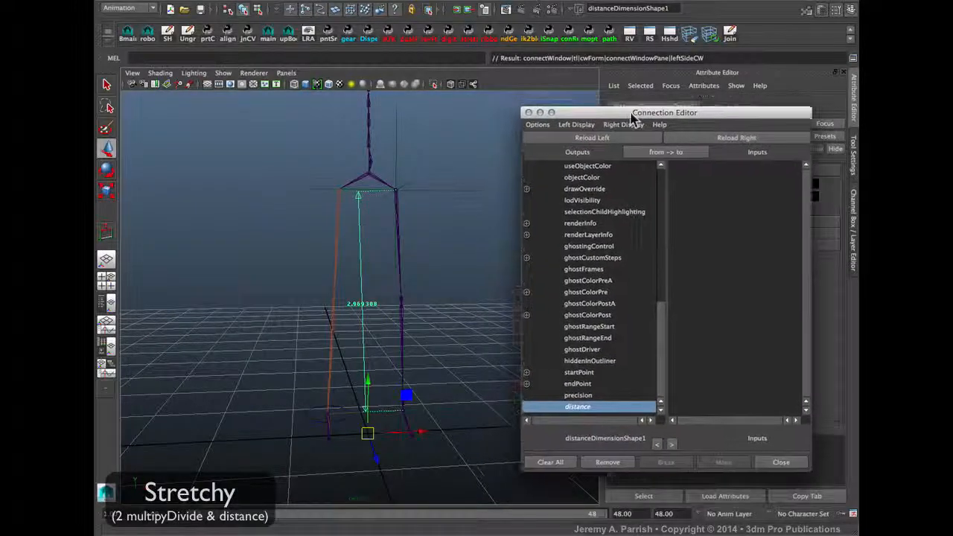
pyautogui.click(669, 33)
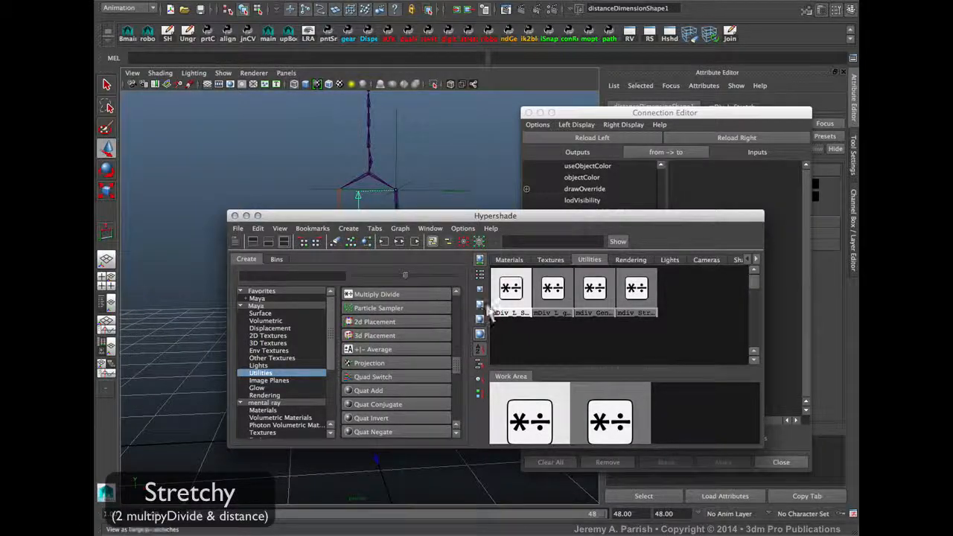
pyautogui.click(510, 291)
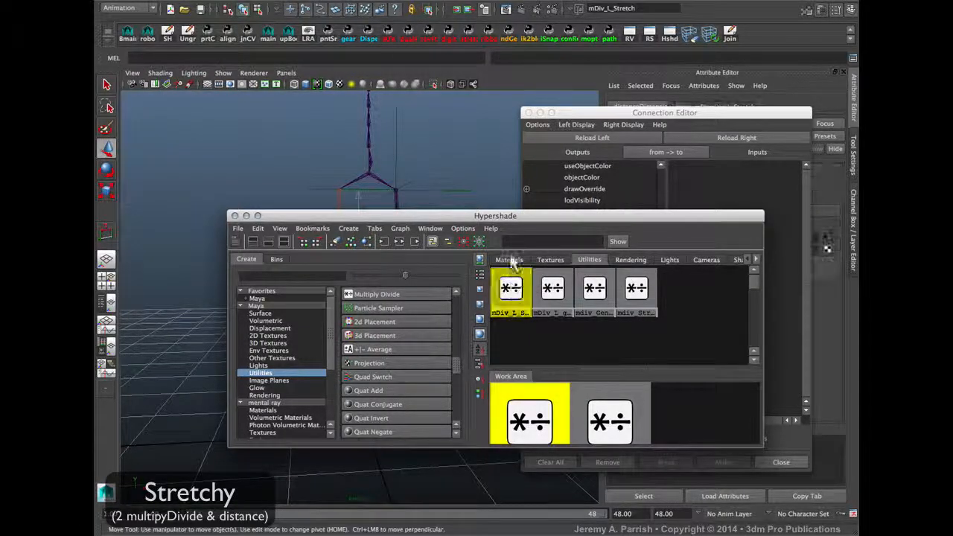
pyautogui.moveTo(503, 217); pyautogui.dragTo(405, 237)
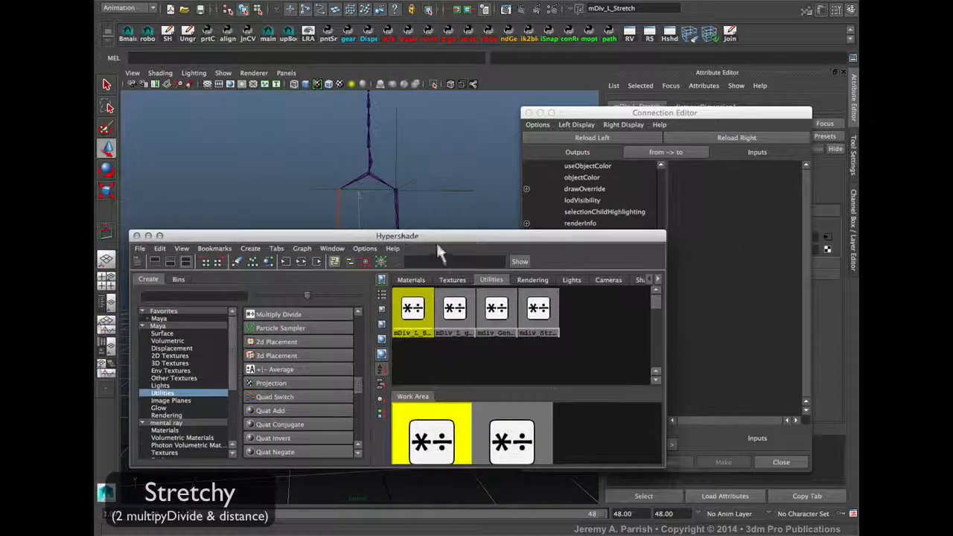
pyautogui.click(731, 139)
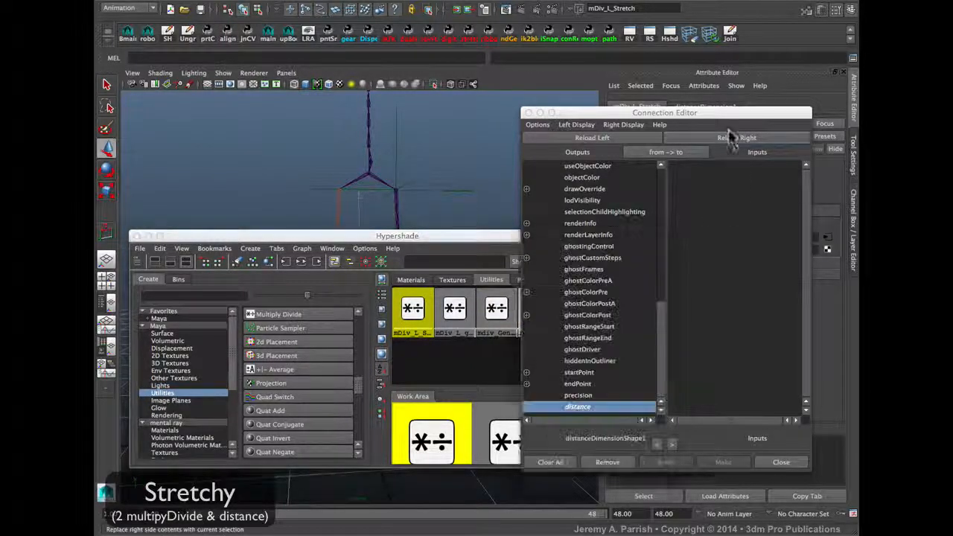
pyautogui.click(731, 137)
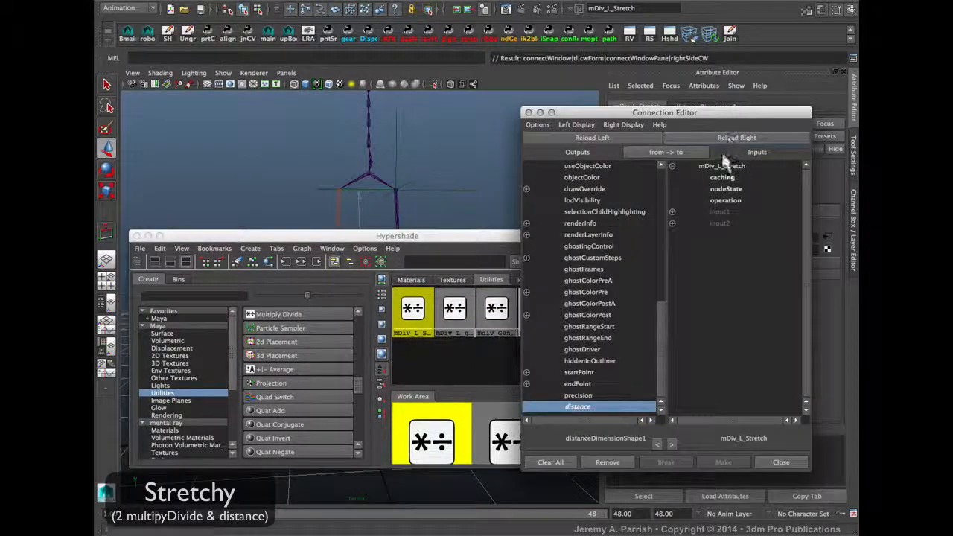
# Connect the distance output to input1X of the mDiv_L_Stretch node.
pyautogui.click(672, 211)
pyautogui.click(733, 223)
pyautogui.click(720, 225)
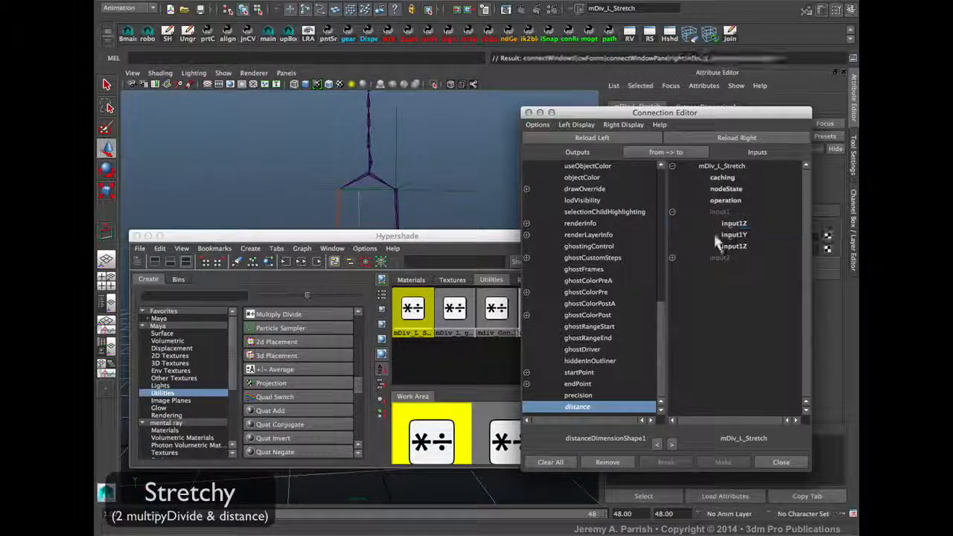
pyautogui.click(724, 223)
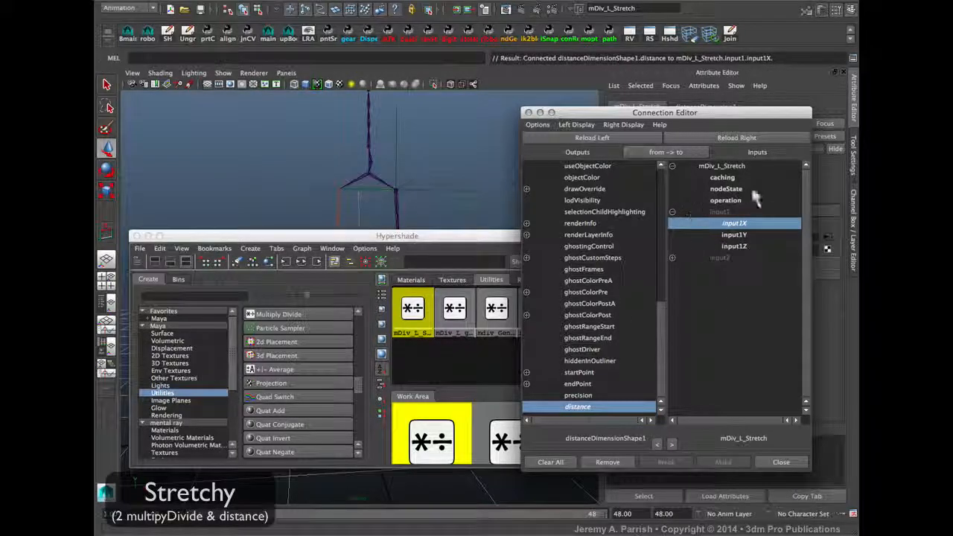
# Load mDiv_L_globalScale as the output node, connect its outputX to input2X of mDiv_L_Stretch, and close the Connection Editor.
pyautogui.click(478, 242)
pyautogui.moveTo(478, 241); pyautogui.dragTo(454, 241)
pyautogui.click(432, 311)
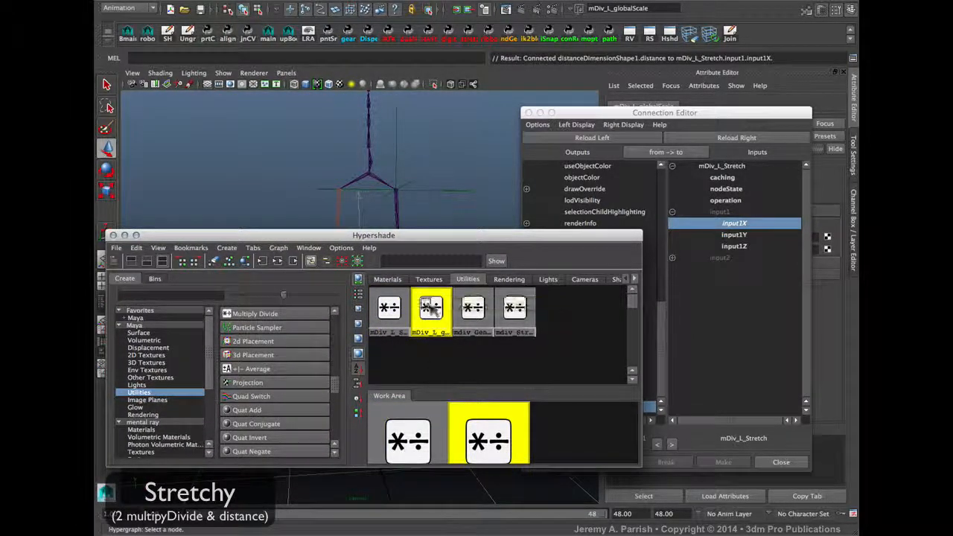
pyautogui.click(576, 137)
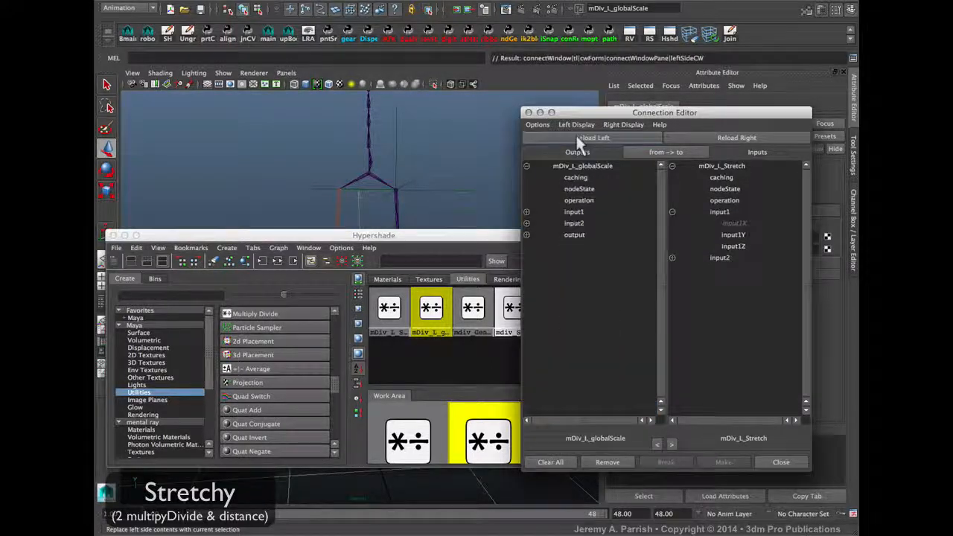
pyautogui.click(527, 234)
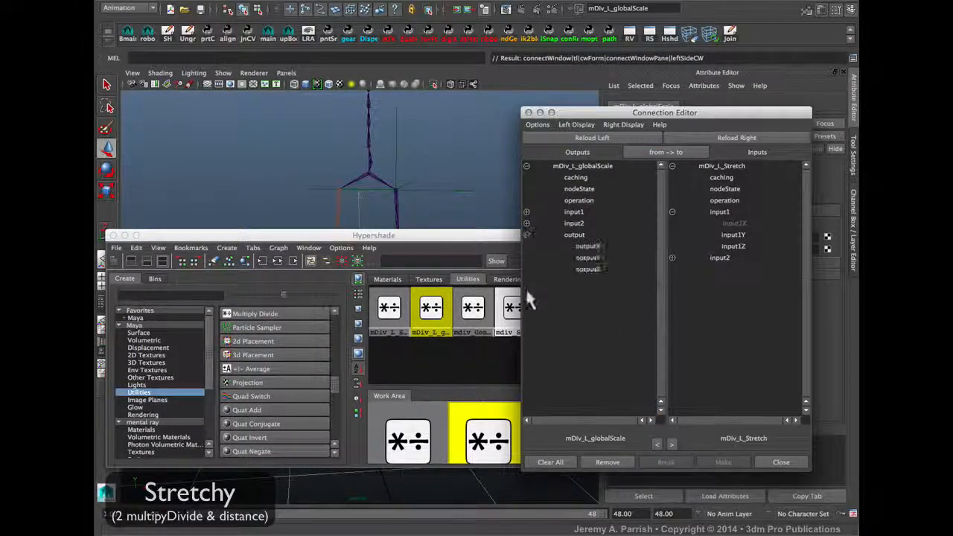
pyautogui.click(587, 247)
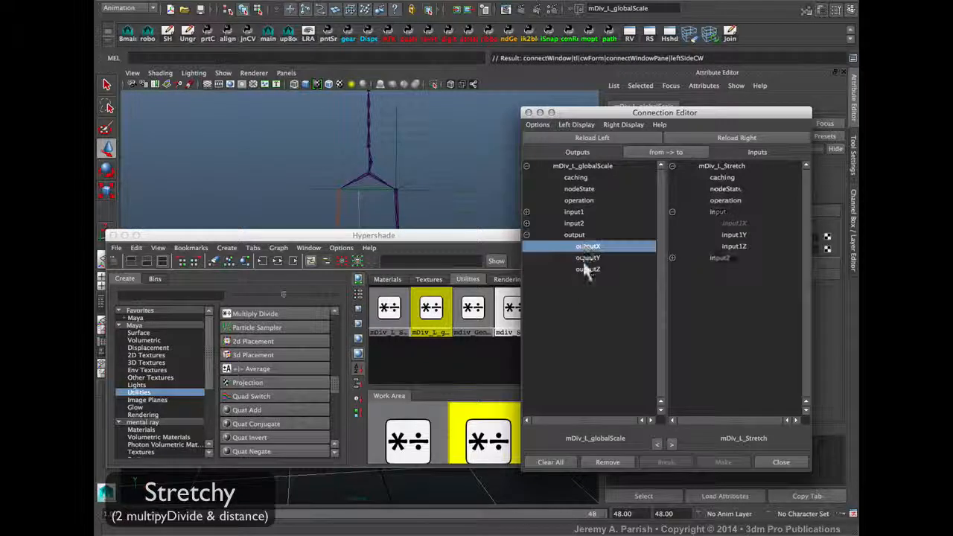
pyautogui.click(672, 258)
pyautogui.click(733, 269)
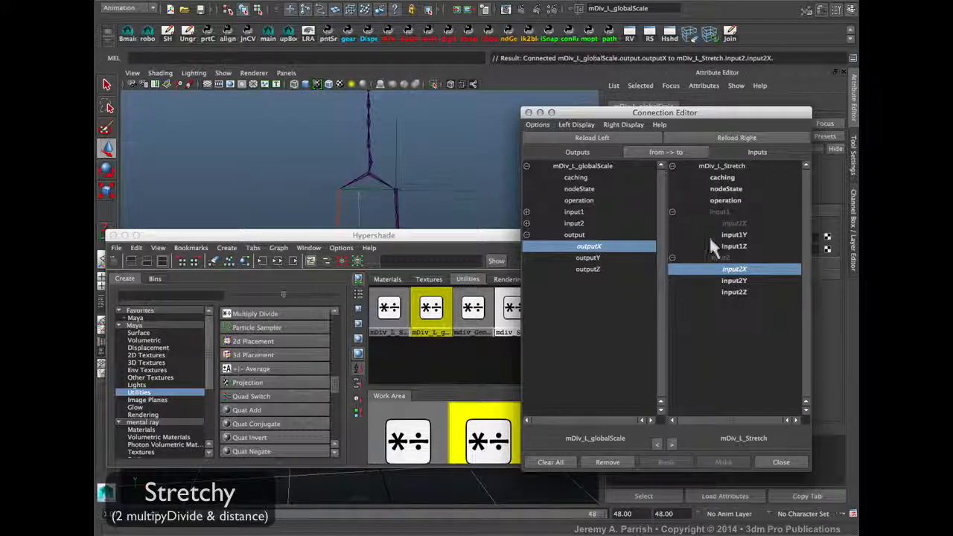
pyautogui.moveTo(638, 102); pyautogui.dragTo(660, 68)
pyautogui.click(550, 78)
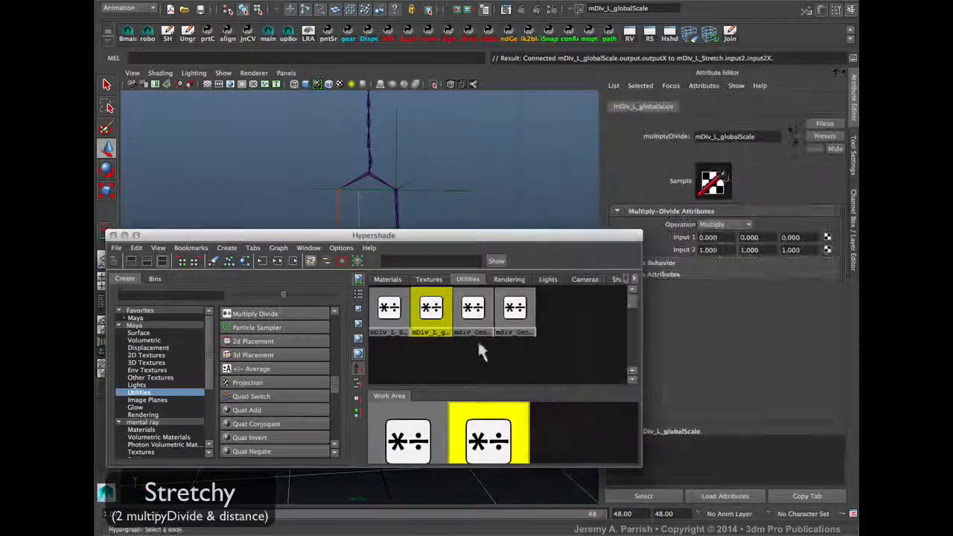
# Set the first Input 1 value of the mDiv_L_globalScale node to the leg length, 2.969.
pyautogui.moveTo(297, 230); pyautogui.dragTo(375, 278)
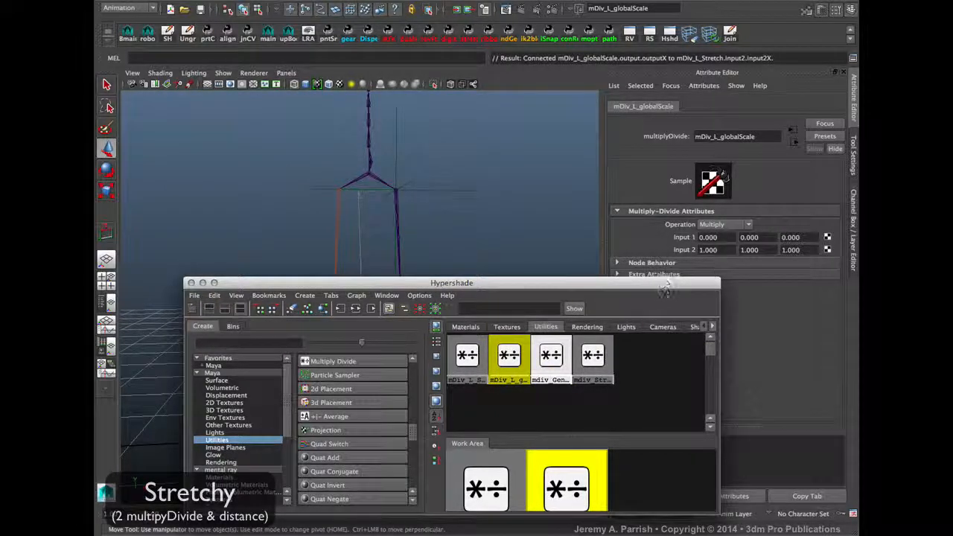
pyautogui.click(721, 239)
pyautogui.click(720, 239)
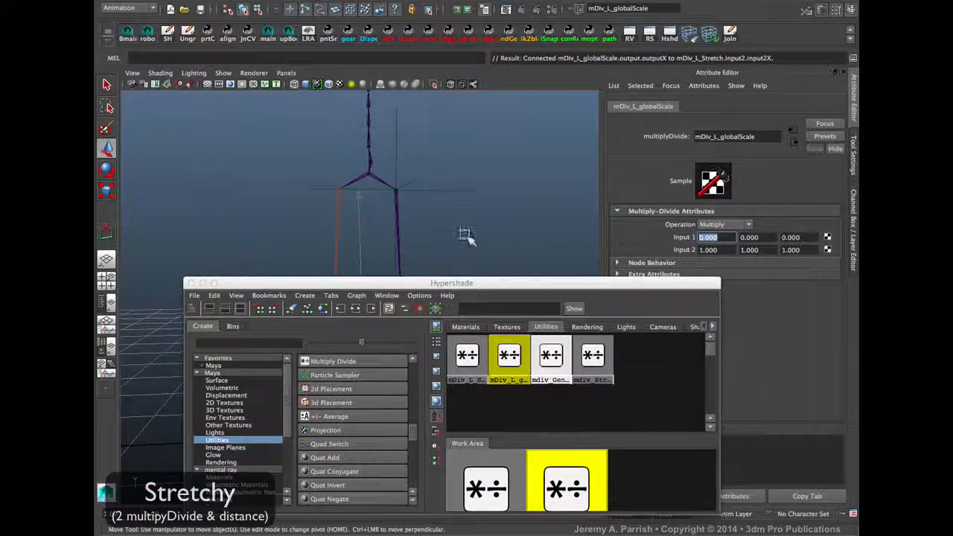
pyautogui.moveTo(407, 279); pyautogui.dragTo(505, 429)
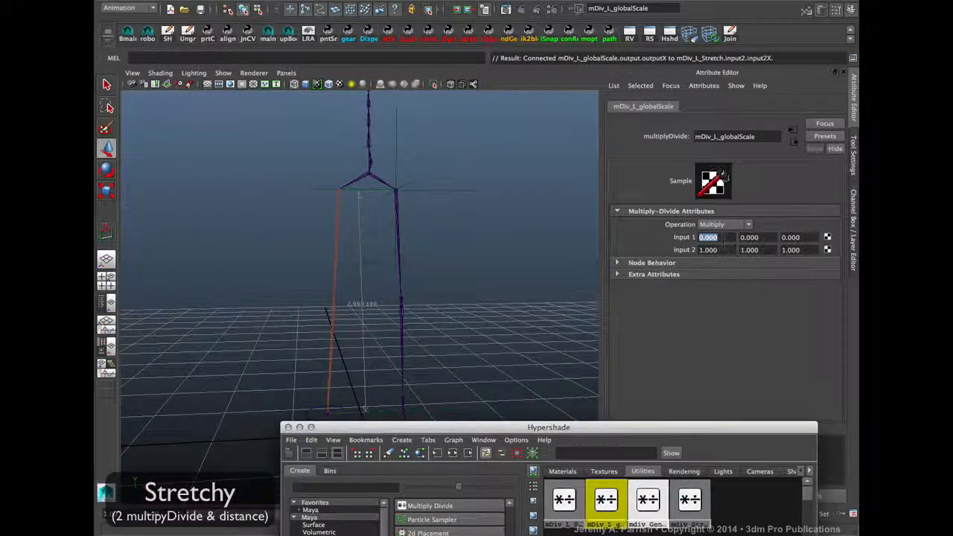
pyautogui.write('2')
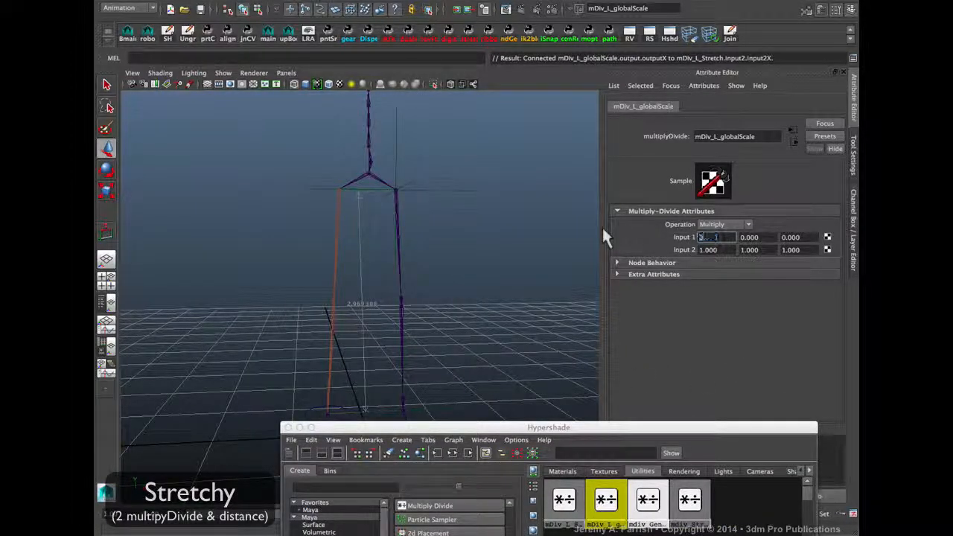
pyautogui.write('.969')
pyautogui.moveTo(480, 430); pyautogui.dragTo(418, 308)
pyautogui.click(386, 284)
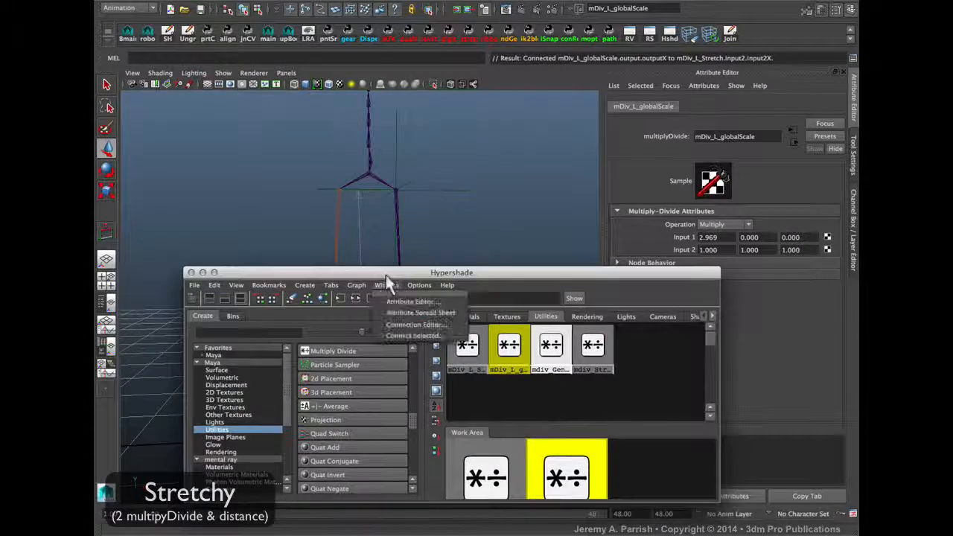
pyautogui.click(419, 277)
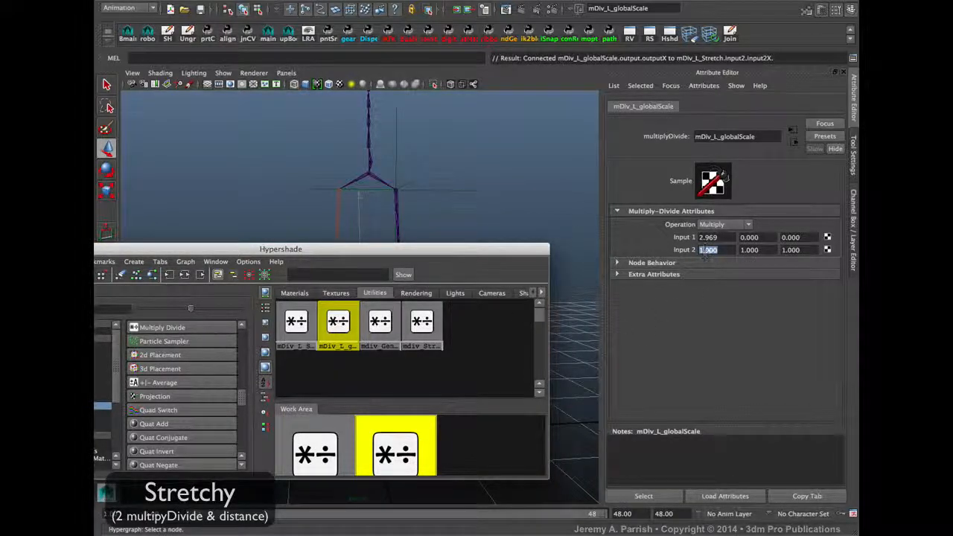
pyautogui.click(703, 237)
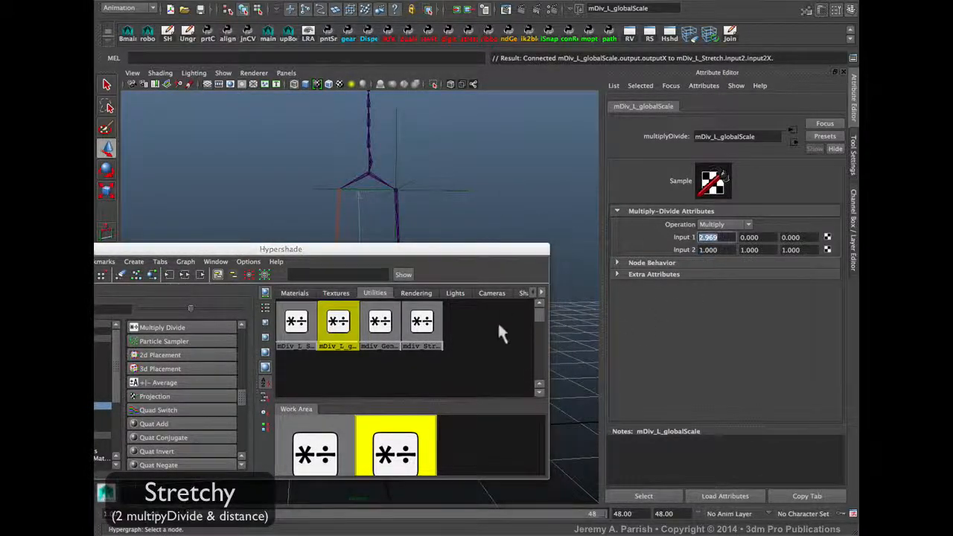
# Create a NURBS circle on the ground around the character's feet and scale it up uniformly to about 2.04.
pyautogui.moveTo(449, 253); pyautogui.dragTo(952, 330)
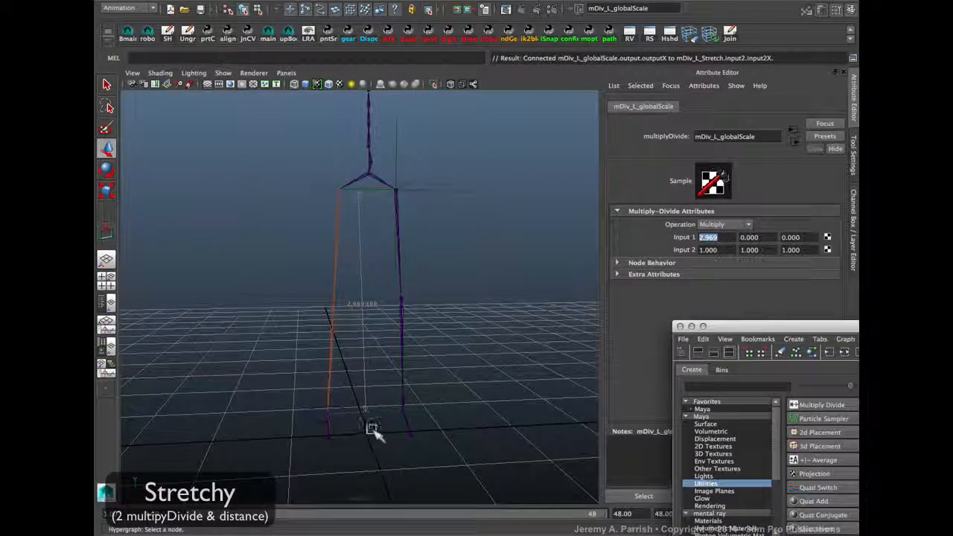
pyautogui.click(479, 372)
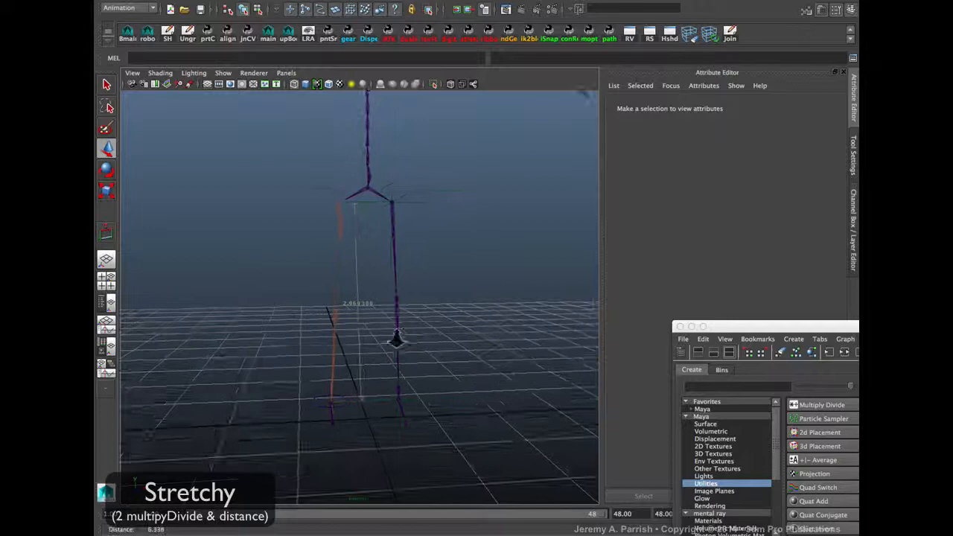
pyautogui.keyDown('alt'); pyautogui.moveTo(397, 339); pyautogui.dragTo(388, 339, button='right'); pyautogui.keyUp('alt')
pyautogui.keyDown('alt'); pyautogui.moveTo(442, 324); pyautogui.dragTo(446, 317, button='middle'); pyautogui.keyUp('alt')
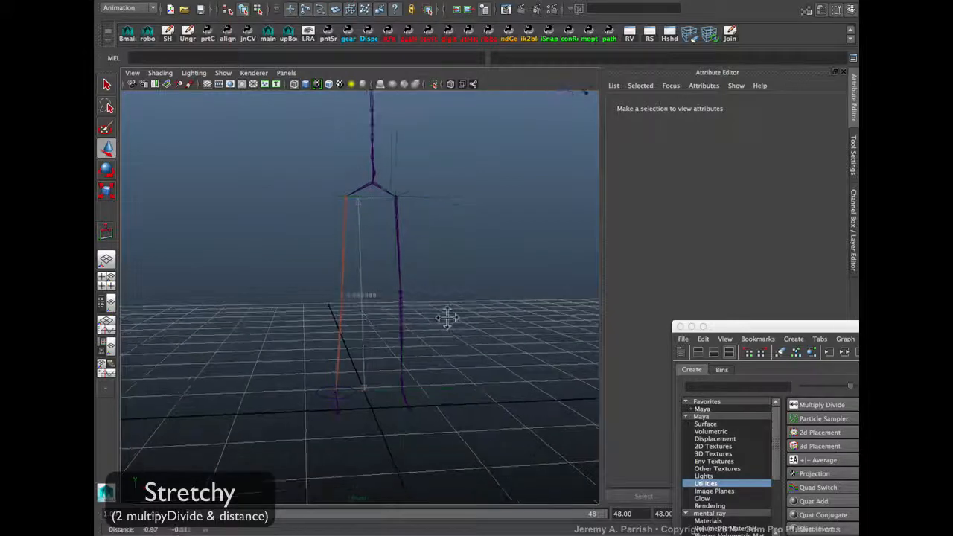
pyautogui.keyDown('alt'); pyautogui.moveTo(447, 317); pyautogui.dragTo(425, 331, button='right'); pyautogui.keyUp('alt')
pyautogui.keyDown('alt'); pyautogui.moveTo(428, 335); pyautogui.dragTo(442, 353); pyautogui.keyUp('alt')
pyautogui.click(236, 2)
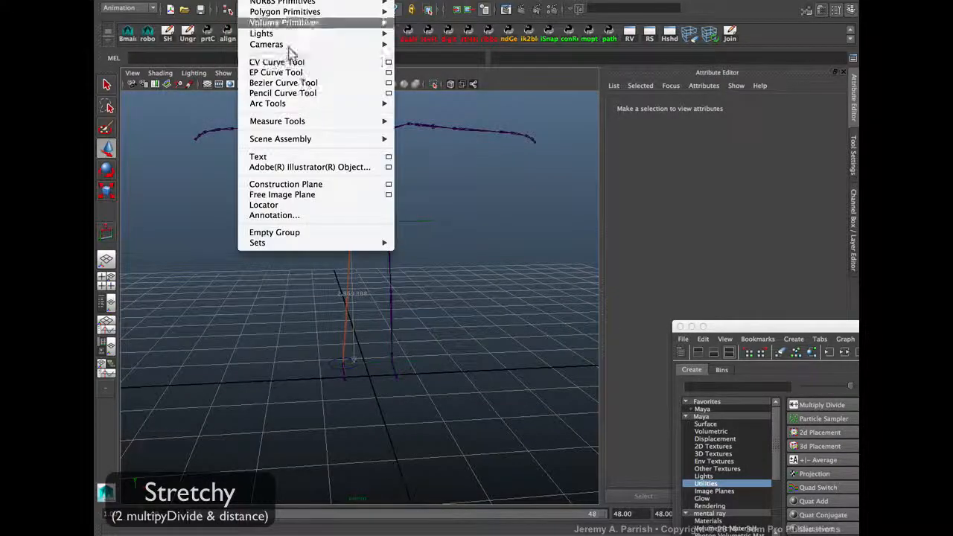
pyautogui.moveTo(356, 4)
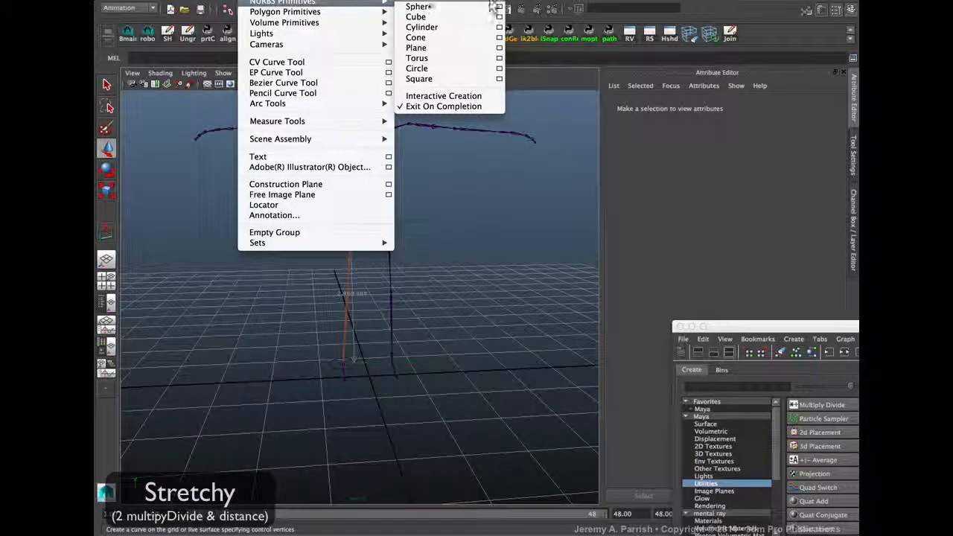
pyautogui.click(448, 70)
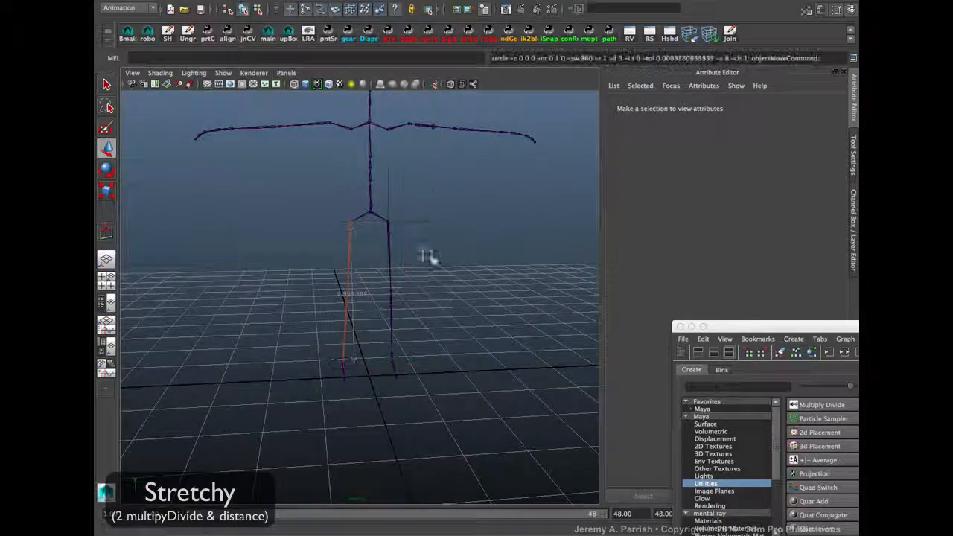
pyautogui.press('r')
pyautogui.moveTo(268, 362); pyautogui.dragTo(347, 362, button='middle')
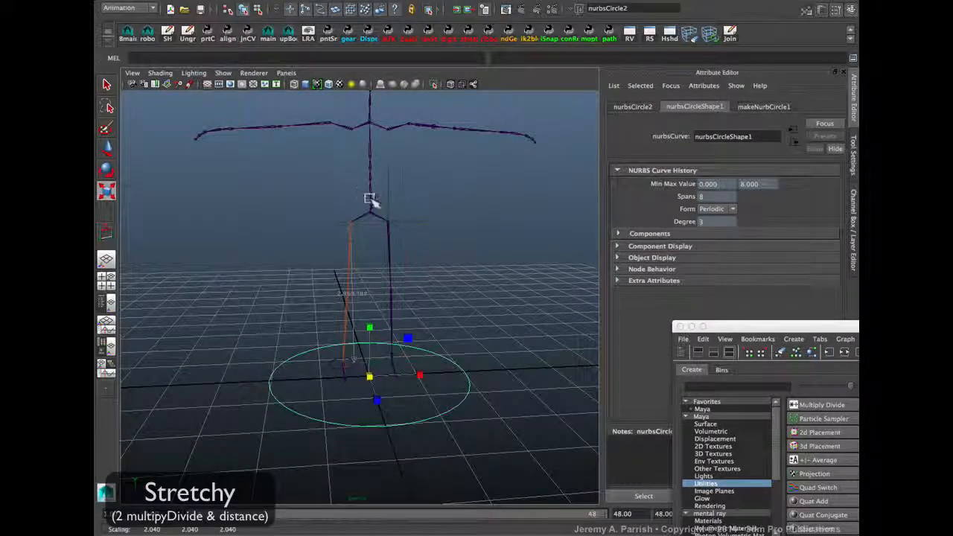
pyautogui.click(370, 207)
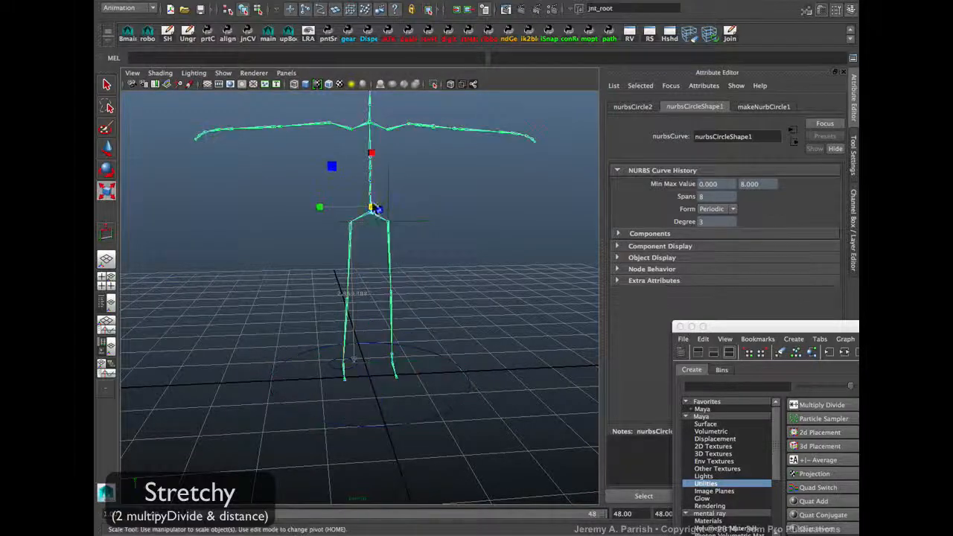
pyautogui.keyDown('shift'); pyautogui.click(318, 419); pyautogui.keyUp('shift')
pyautogui.click(439, 411)
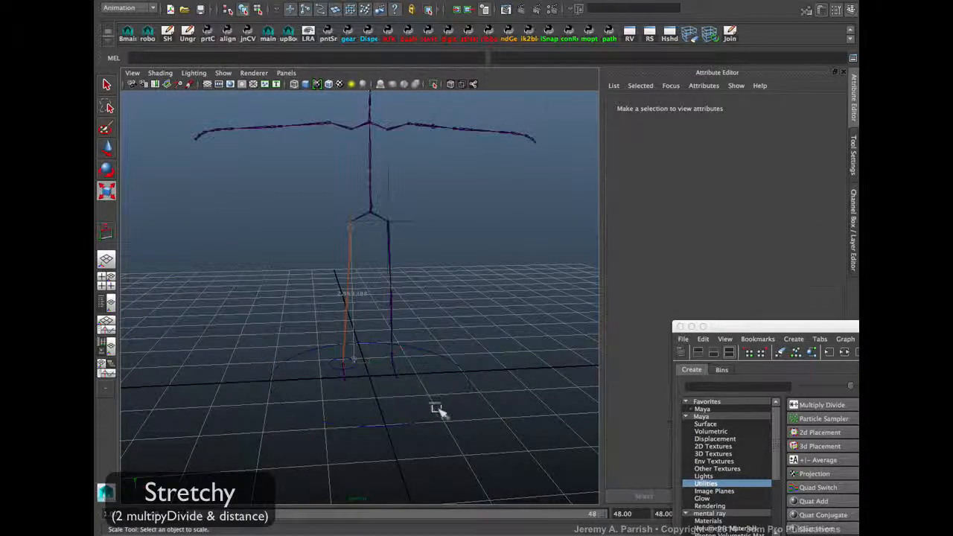
# Freeze the scale channels of the ground circle around the character's feet.
pyautogui.click(424, 398)
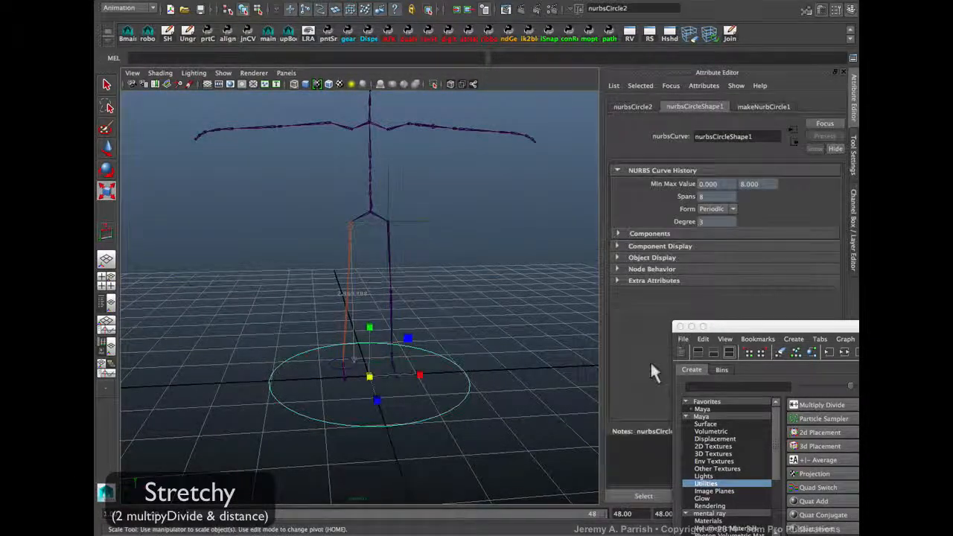
pyautogui.click(851, 208)
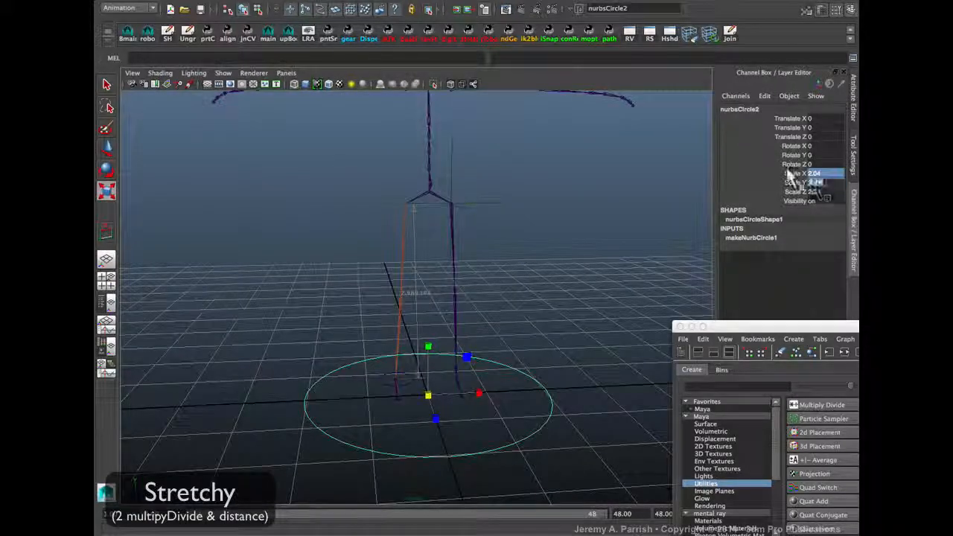
pyautogui.rightClick(789, 175)
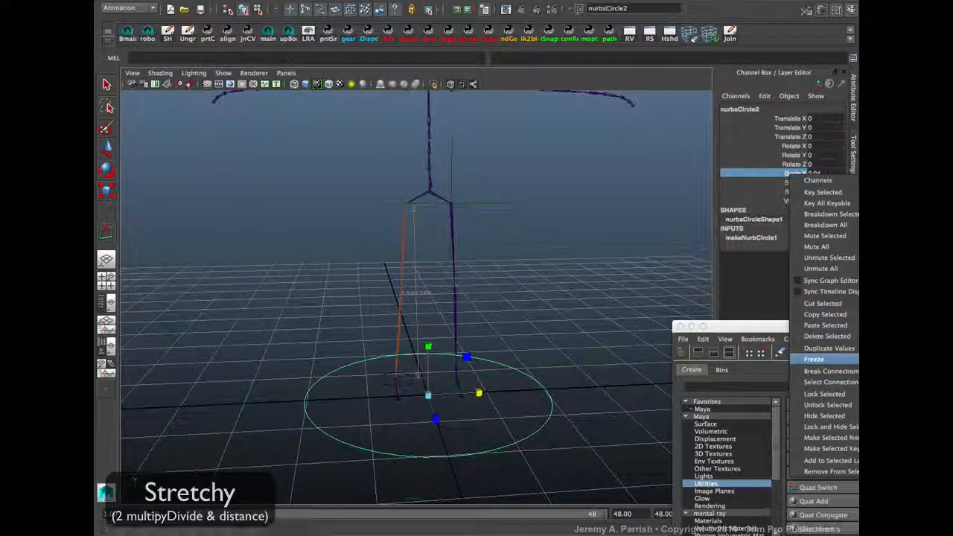
pyautogui.click(814, 359)
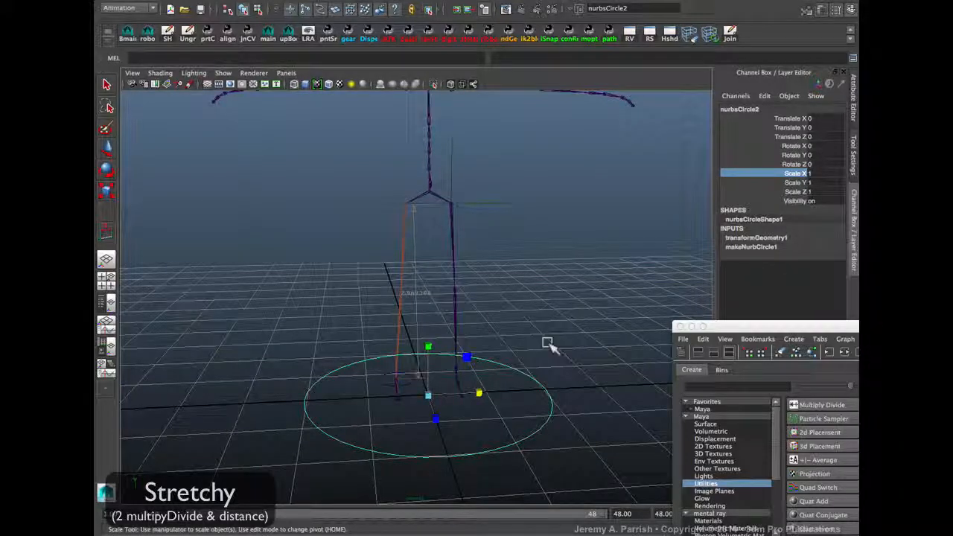
# Delete the ground circle's construction history and rename the circle skelMain.
pyautogui.hotkey('alt', 'shift', 'd')
pyautogui.click(741, 108)
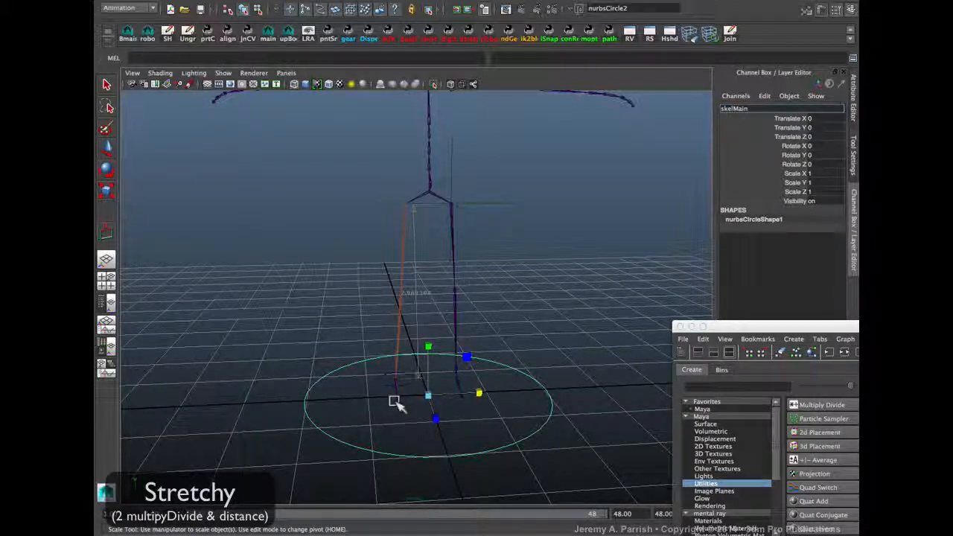
pyautogui.press('Return')
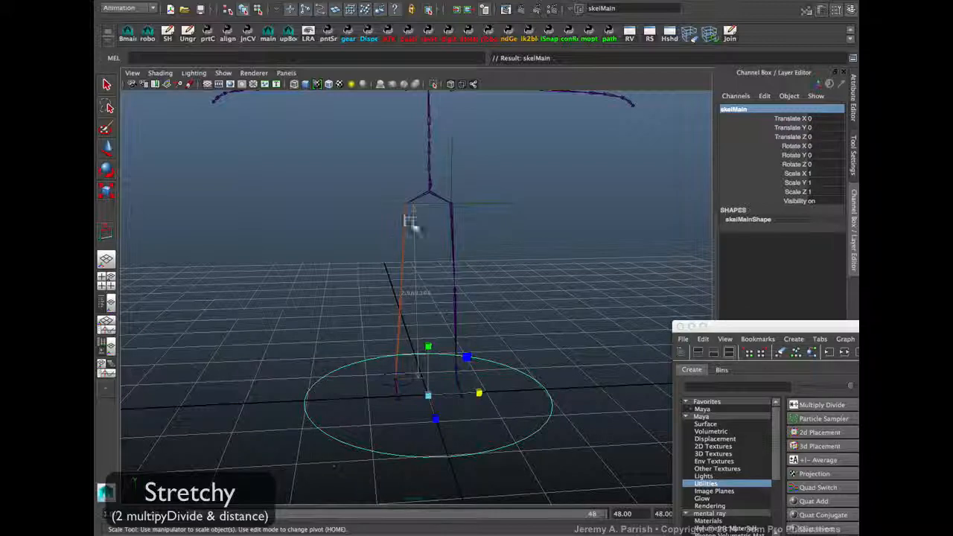
# Parent the skeleton's root joint jnt_root under the skelMain circle.
pyautogui.click(432, 194)
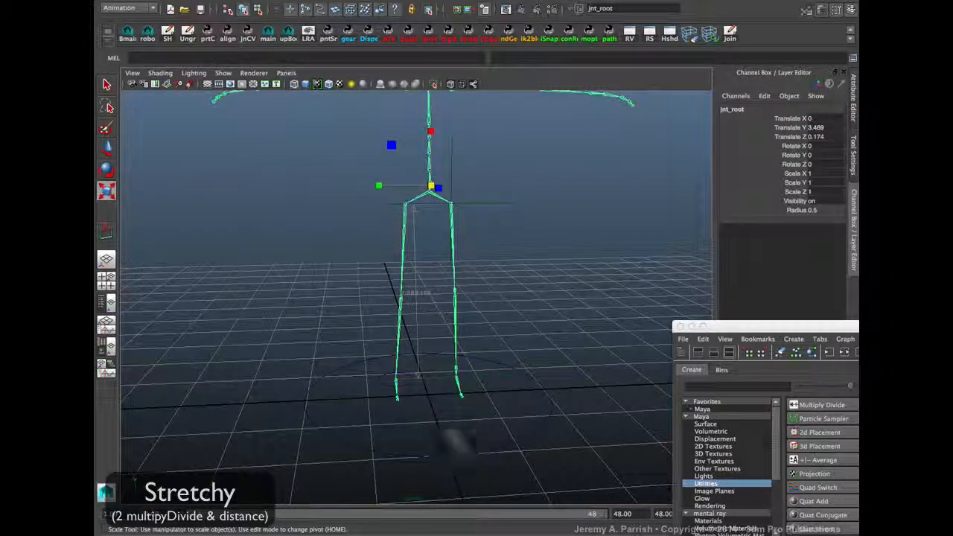
pyautogui.click(461, 452)
pyautogui.press('Down')
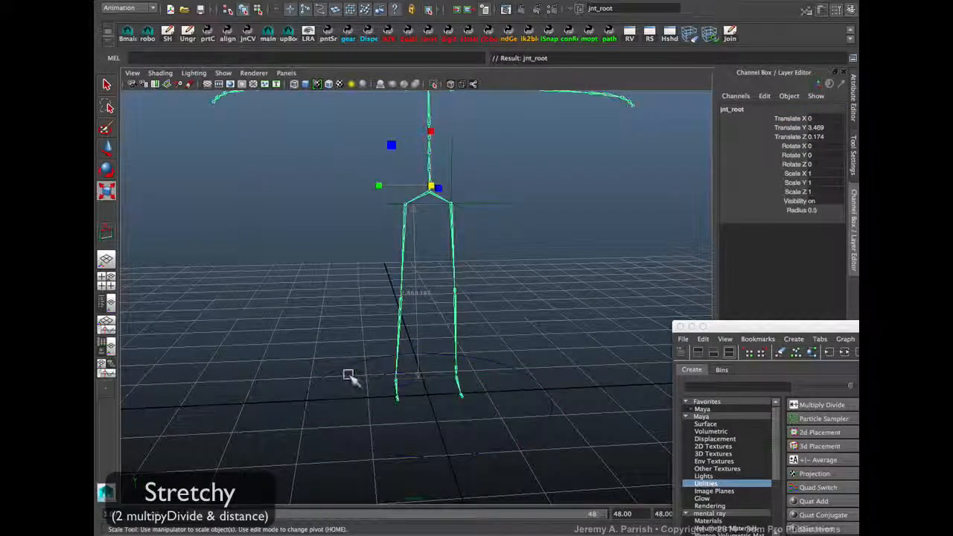
# Parent the small foot control circle extend_jnt_R_hip under skelMain, check the hierarchy by selecting skelMain, and clear the selection.
pyautogui.click(376, 380)
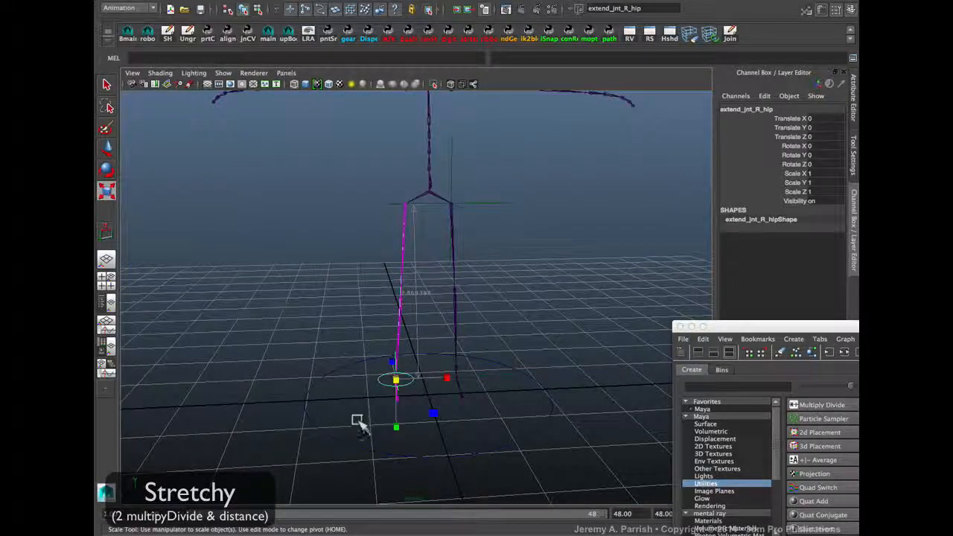
pyautogui.keyDown('shift'); pyautogui.moveTo(358, 421); pyautogui.dragTo(331, 466); pyautogui.keyUp('shift')
pyautogui.press('p')
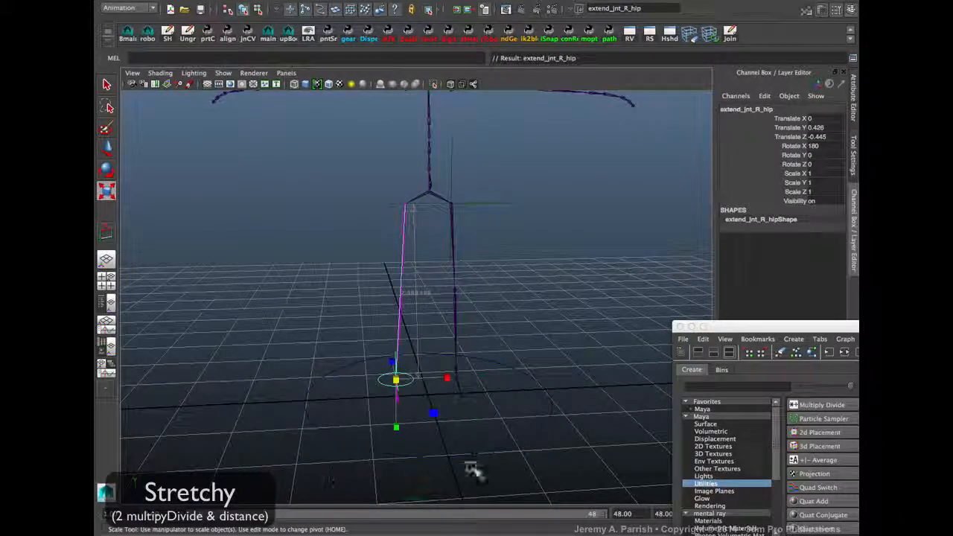
pyautogui.click(525, 436)
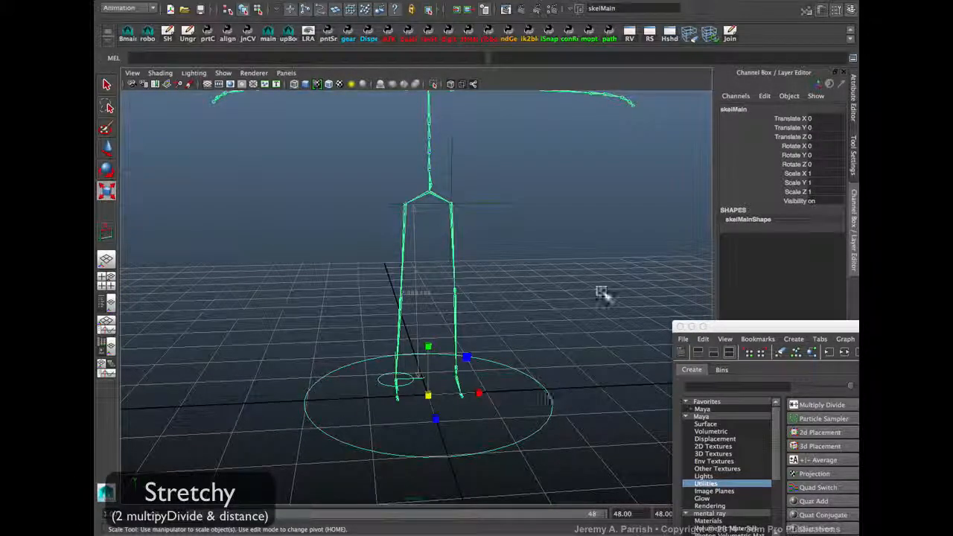
pyautogui.click(580, 323)
# Check the input values of the mDiv_L_globalScale and mDiv_L_Stretch nodes in the Hypershade.
pyautogui.moveTo(453, 362)
pyautogui.keyDown('alt'); pyautogui.mouseDown()
pyautogui.moveTo(420, 339)
pyautogui.moveTo(453, 368)
pyautogui.moveTo(469, 299)
pyautogui.moveTo(491, 310)
pyautogui.moveTo(459, 374)
pyautogui.mouseUp(); pyautogui.keyUp('alt')
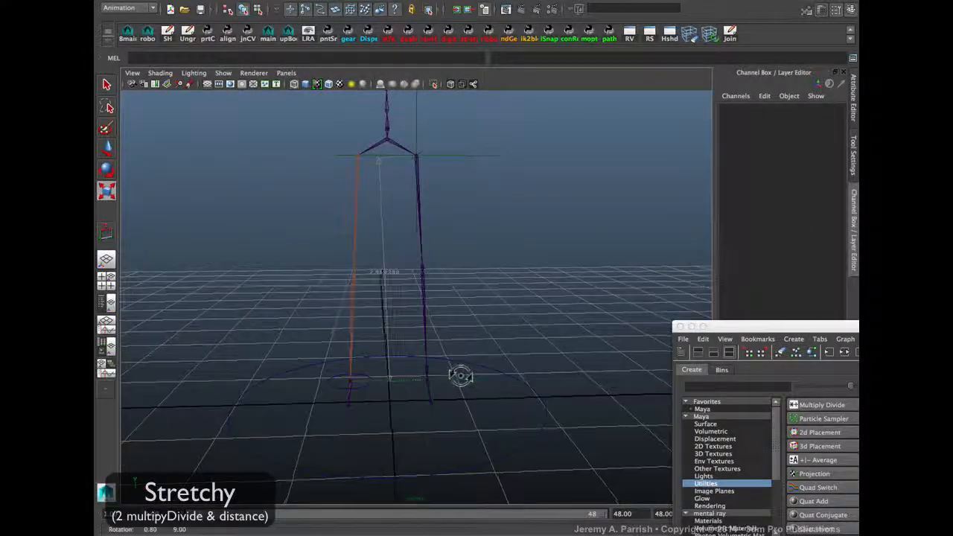
pyautogui.keyDown('alt'); pyautogui.moveTo(511, 142); pyautogui.dragTo(511, 311); pyautogui.keyUp('alt')
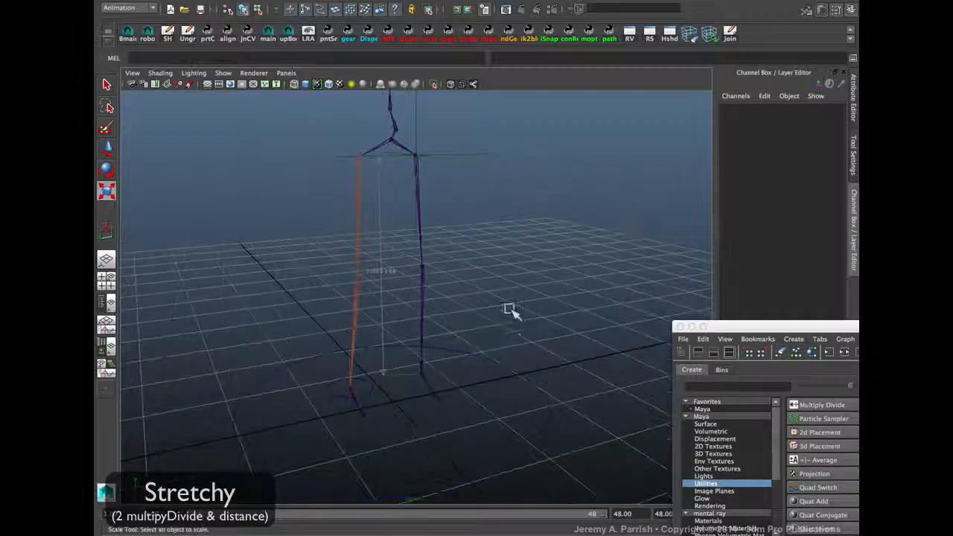
pyautogui.moveTo(838, 331); pyautogui.dragTo(593, 223)
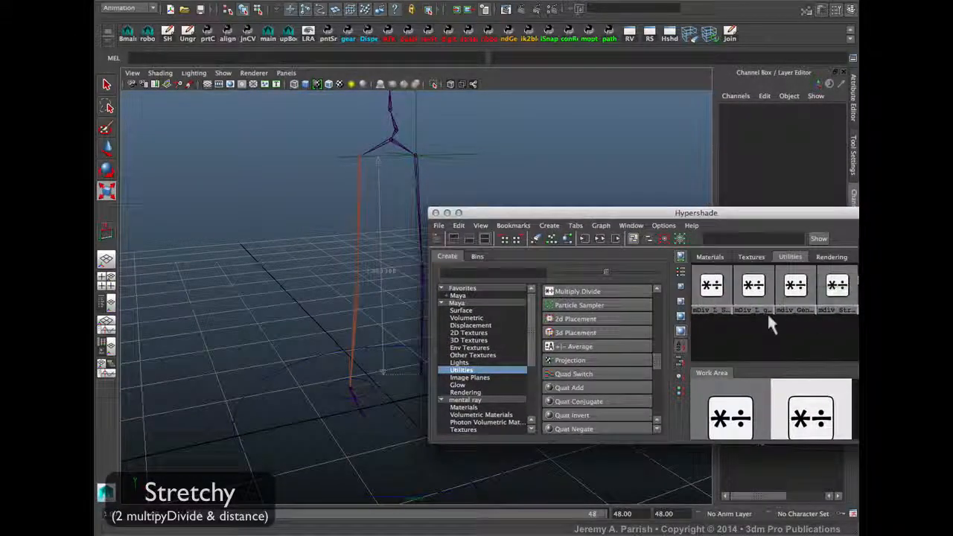
pyautogui.click(715, 289)
pyautogui.click(745, 293)
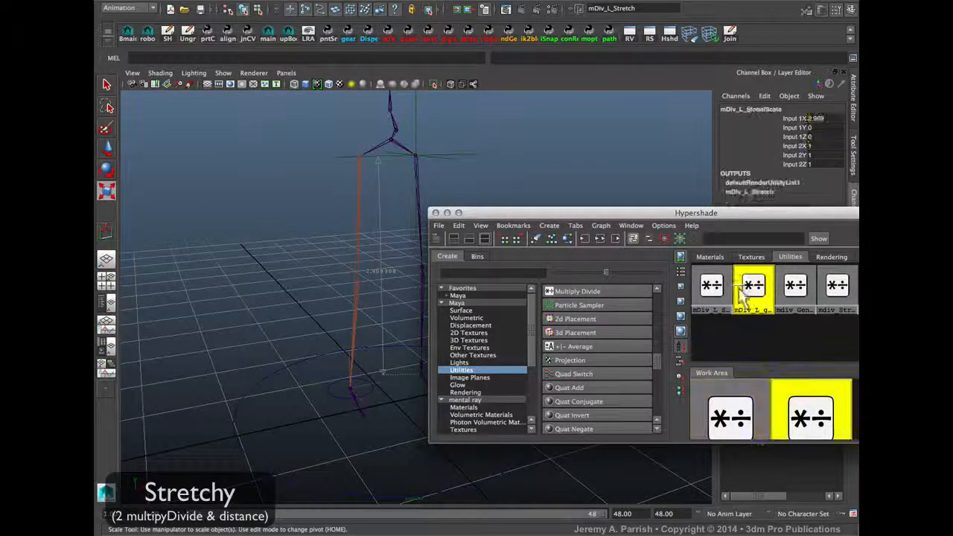
pyautogui.click(713, 291)
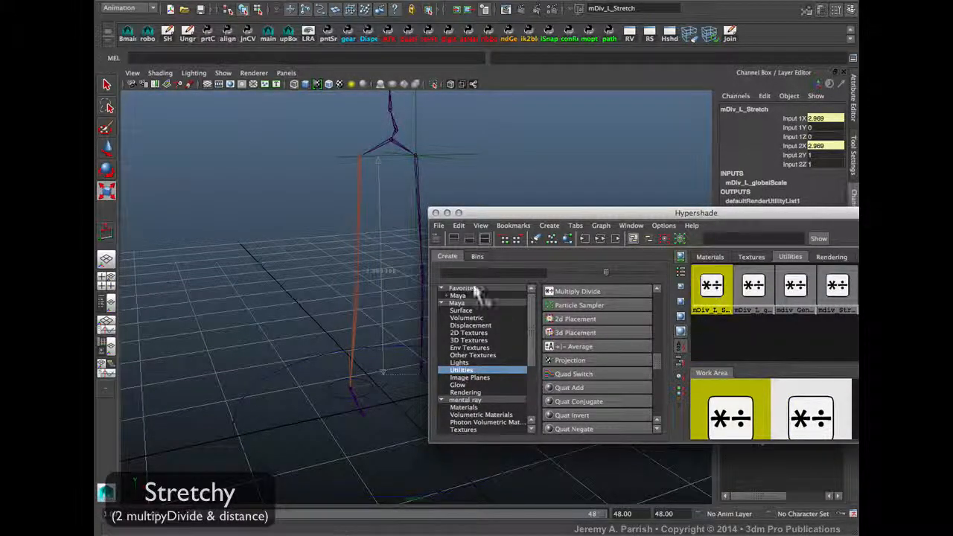
pyautogui.moveTo(509, 212); pyautogui.dragTo(387, 332)
# Examine the left leg's joint chain from the hip through the knee and ankle root to the ankle.
pyautogui.keyDown('alt'); pyautogui.moveTo(553, 202); pyautogui.dragTo(434, 218); pyautogui.keyUp('alt')
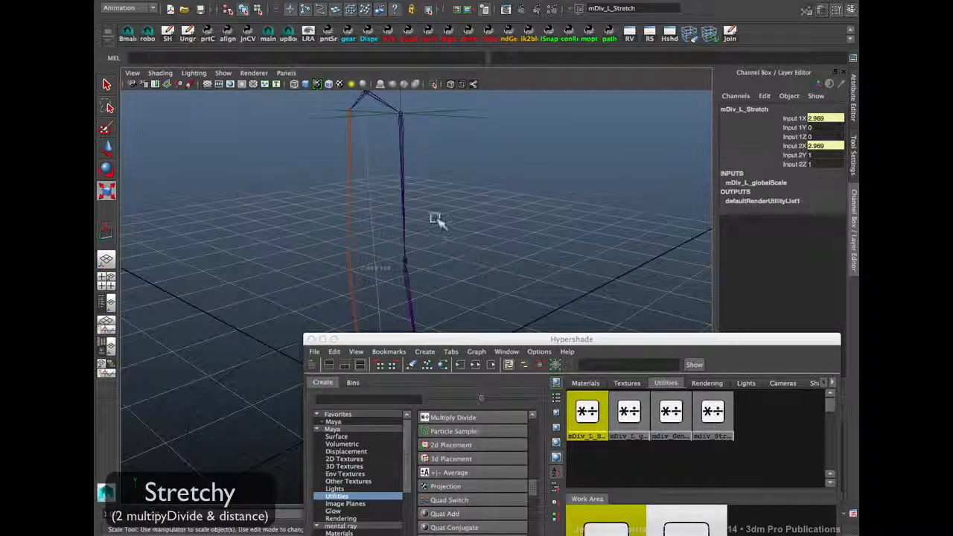
pyautogui.click(404, 251)
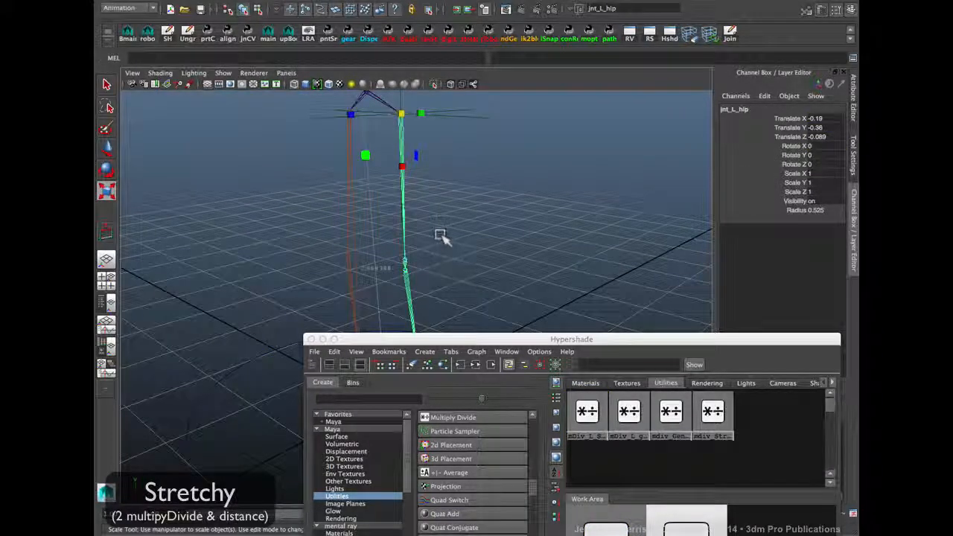
pyautogui.press('Down')
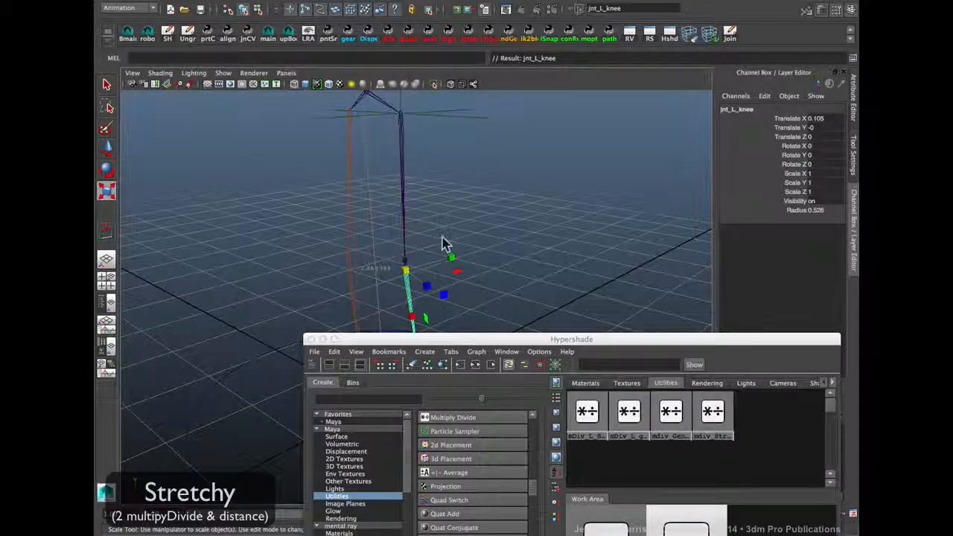
pyautogui.press('Down')
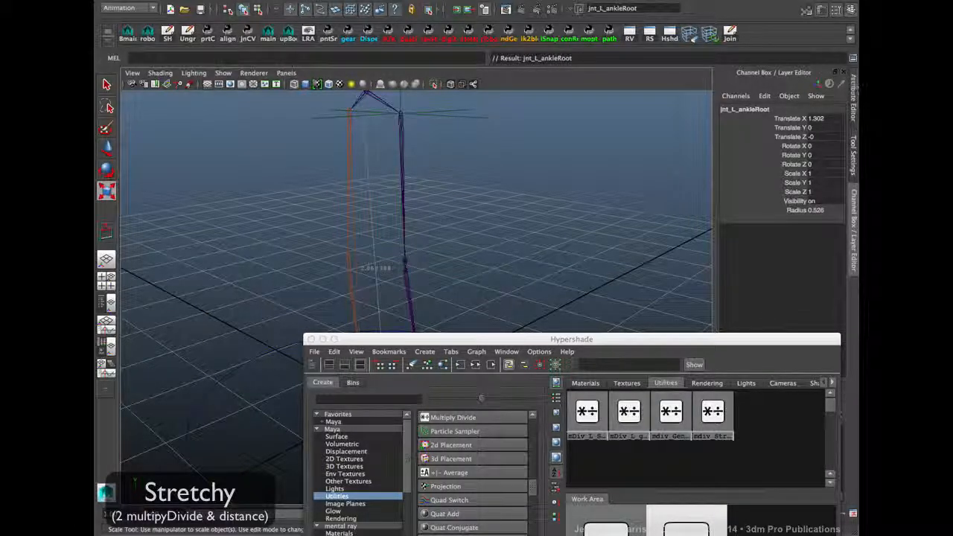
pyautogui.keyDown('alt'); pyautogui.moveTo(504, 244); pyautogui.dragTo(415, 206); pyautogui.keyUp('alt')
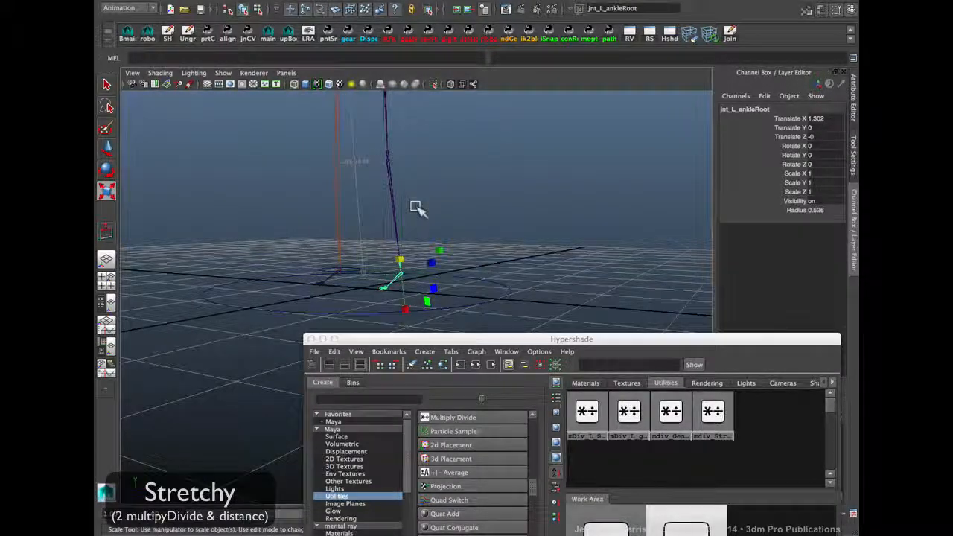
pyautogui.press('Up')
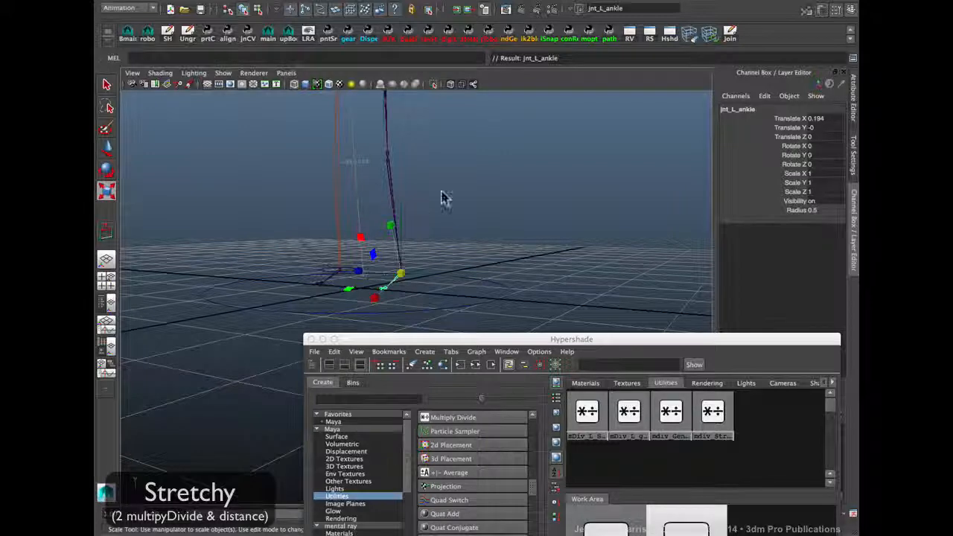
pyautogui.keyDown('alt'); pyautogui.moveTo(506, 178); pyautogui.dragTo(373, 248); pyautogui.keyUp('alt')
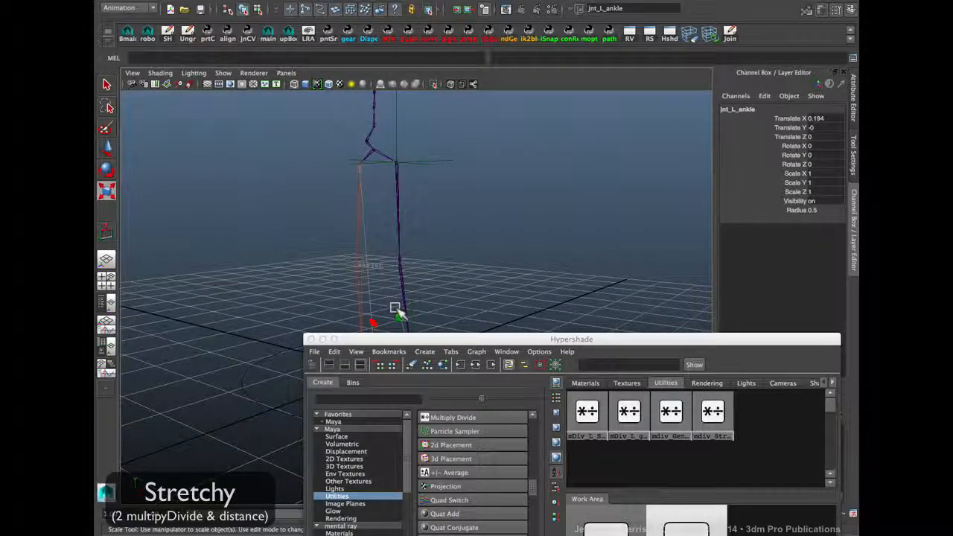
pyautogui.moveTo(396, 309)
pyautogui.keyDown('alt'); pyautogui.mouseDown()
pyautogui.moveTo(383, 308)
pyautogui.moveTo(367, 259)
pyautogui.moveTo(389, 313)
pyautogui.mouseUp(); pyautogui.keyUp('alt')
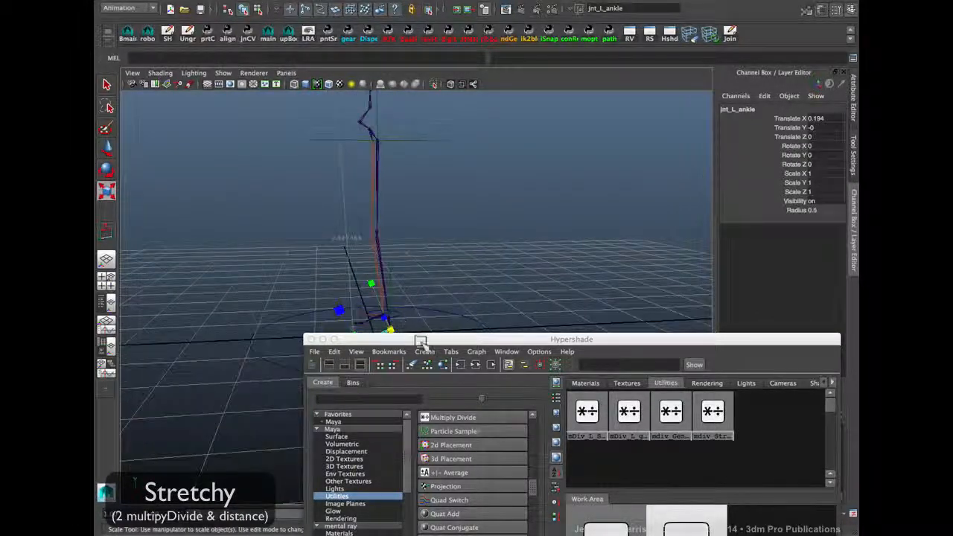
# Select the left ankle root, knee and hip joints together, with the Hypershade moved clear of the leg.
pyautogui.moveTo(420, 341); pyautogui.dragTo(574, 299)
pyautogui.press('q')
pyautogui.scroll(3, 522, 134)
pyautogui.click(521, 133)
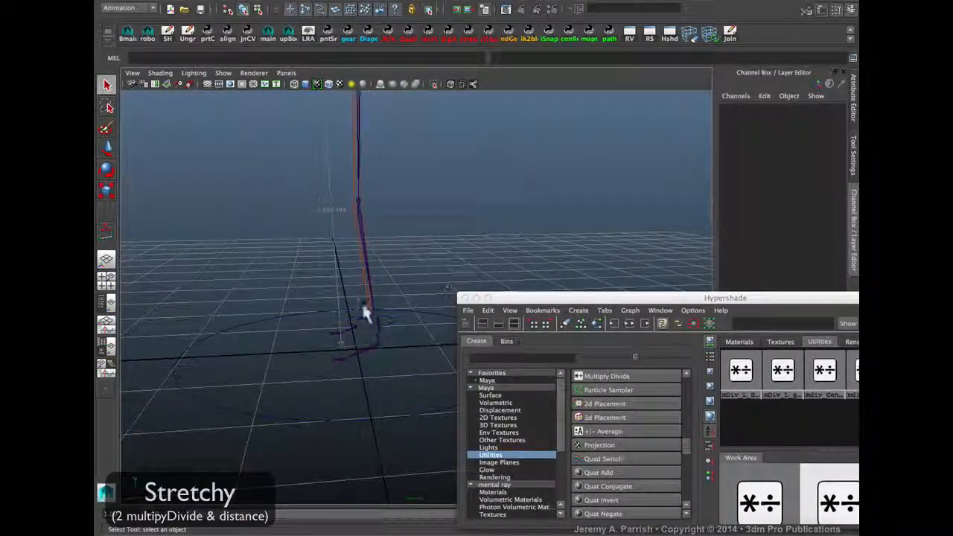
pyautogui.keyDown('alt'); pyautogui.moveTo(383, 336); pyautogui.dragTo(414, 336); pyautogui.keyUp('alt')
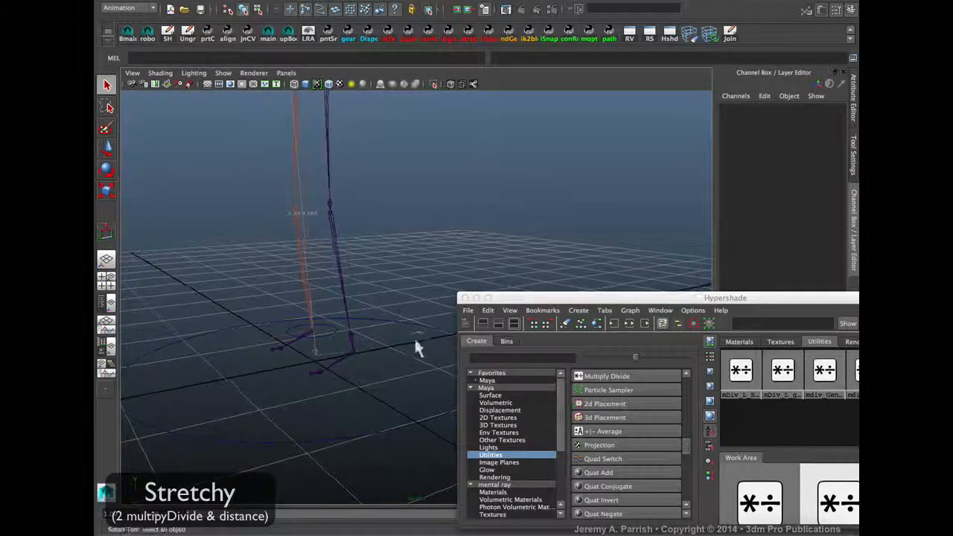
pyautogui.click(350, 337)
pyautogui.click(331, 245)
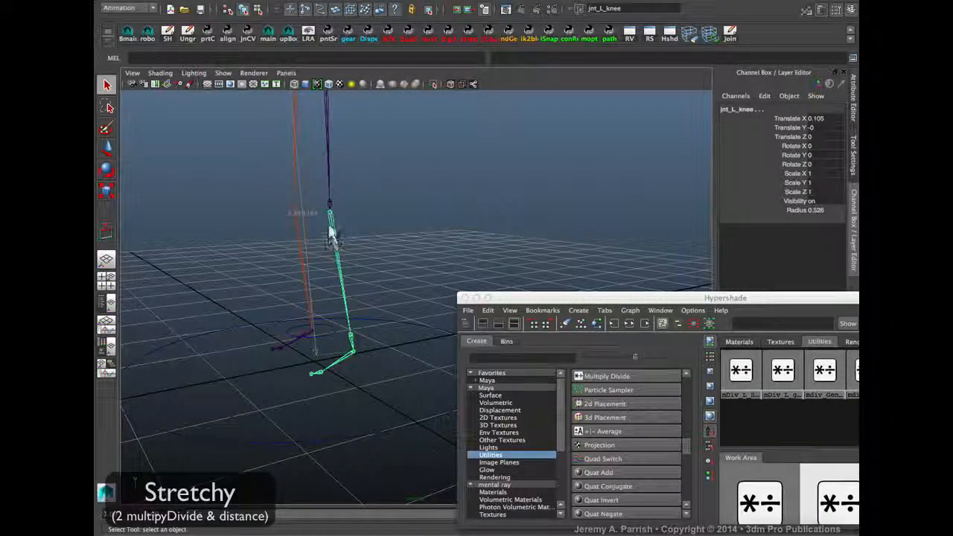
pyautogui.click(326, 165)
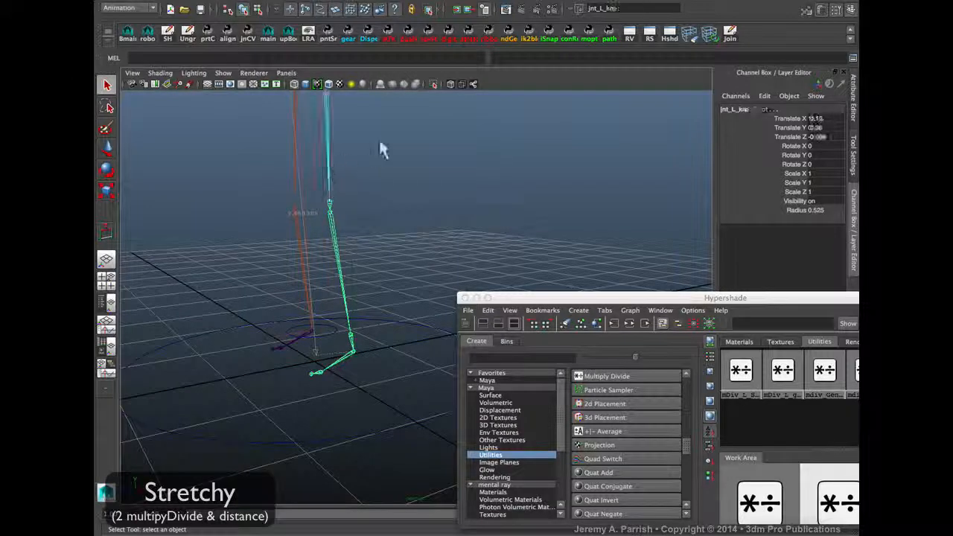
pyautogui.keyDown('alt'); pyautogui.moveTo(378, 137); pyautogui.dragTo(370, 324, button='middle'); pyautogui.keyUp('alt')
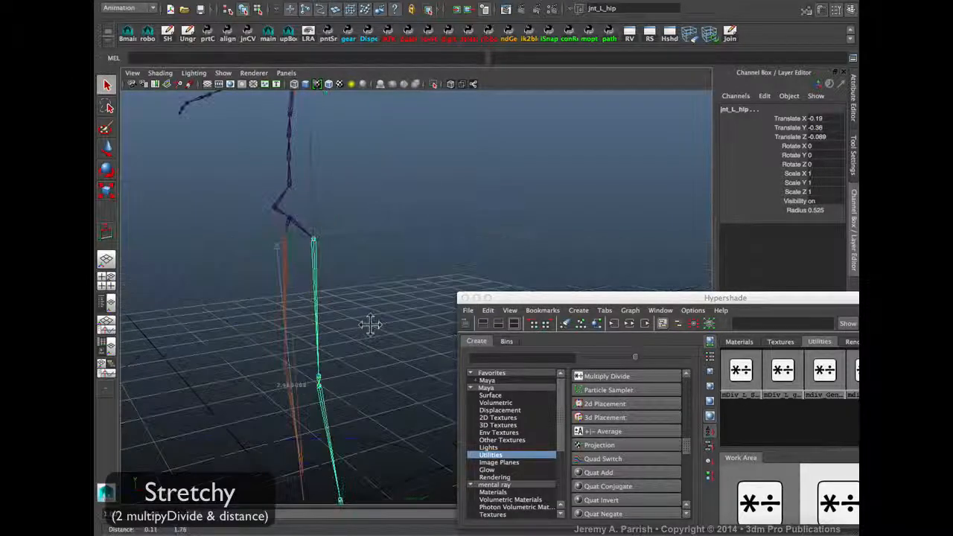
# Test stretching the selected left leg joints by raising their Scale X to about 1.136, and undo the scaling.
pyautogui.click(794, 173)
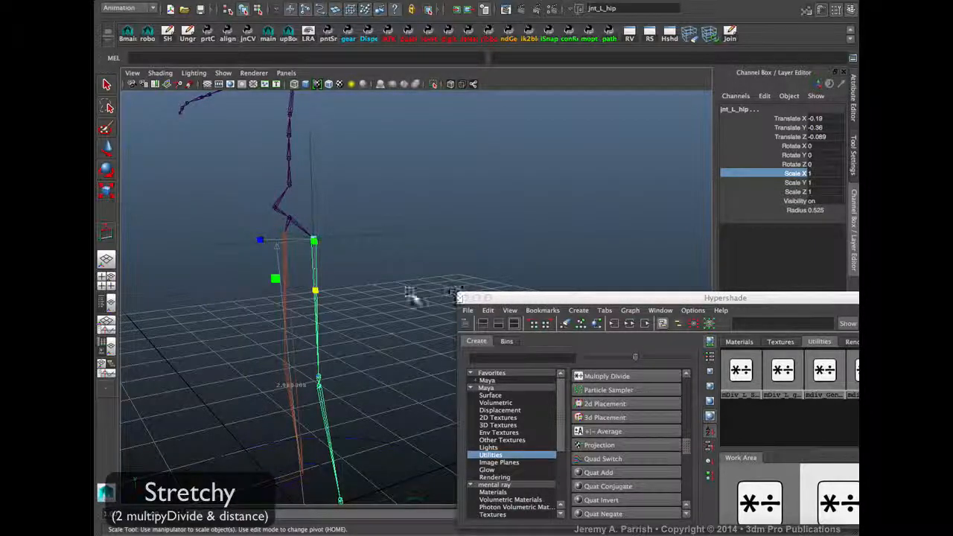
pyautogui.keyDown('alt'); pyautogui.moveTo(394, 293); pyautogui.dragTo(370, 168, button='middle'); pyautogui.keyUp('alt')
pyautogui.keyDown('alt'); pyautogui.moveTo(370, 168); pyautogui.dragTo(352, 216); pyautogui.keyUp('alt')
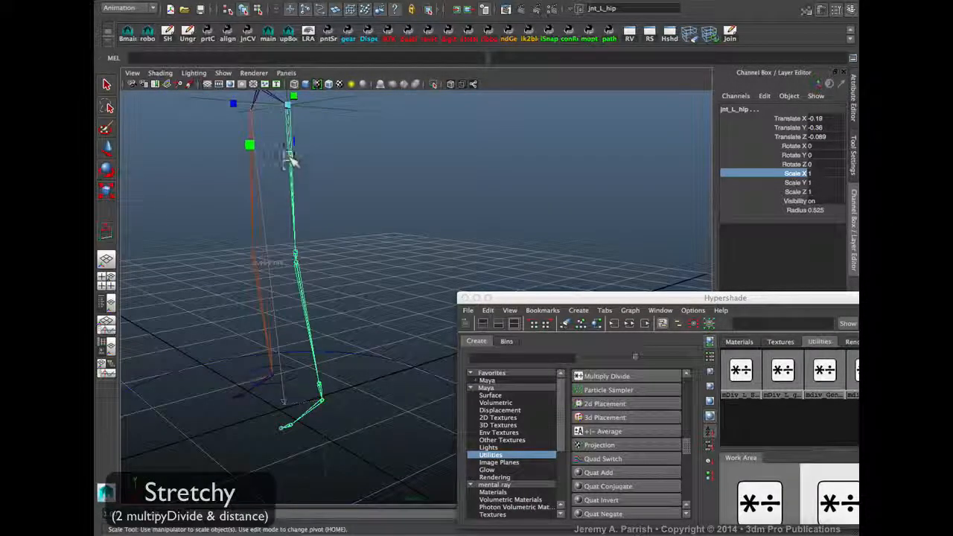
pyautogui.moveTo(289, 161)
pyautogui.mouseDown()
pyautogui.moveTo(293, 176)
pyautogui.moveTo(287, 159)
pyautogui.mouseUp()
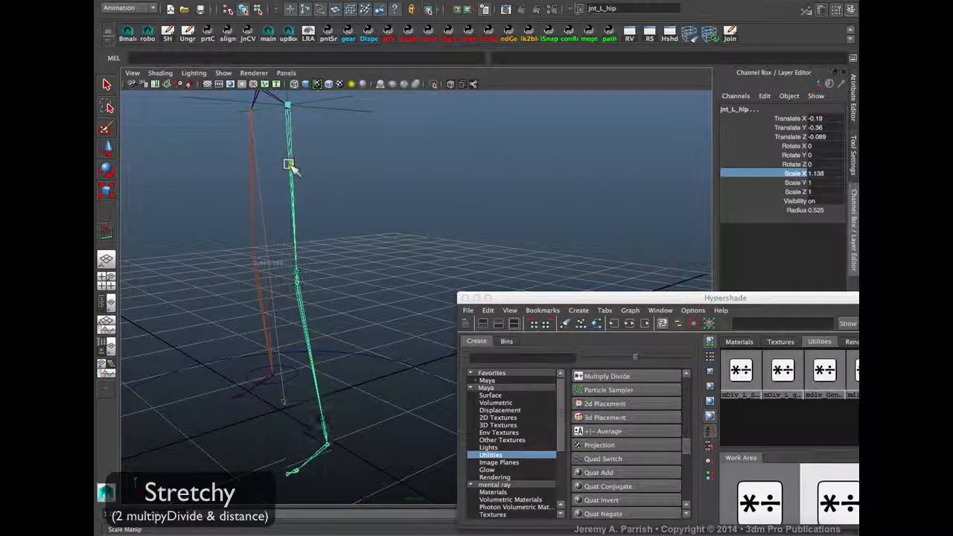
pyautogui.hotkey('ctrl', 'z')
# Open the Connection Editor with the left knee, knee root, hip and ankle root joints loaded as the inputs.
pyautogui.moveTo(435, 196)
pyautogui.keyDown('alt'); pyautogui.mouseDown()
pyautogui.moveTo(476, 192)
pyautogui.moveTo(457, 198)
pyautogui.moveTo(474, 206)
pyautogui.moveTo(421, 183)
pyautogui.mouseUp(); pyautogui.keyUp('alt')
pyautogui.moveTo(565, 294); pyautogui.dragTo(527, 291)
pyautogui.click(335, 0)
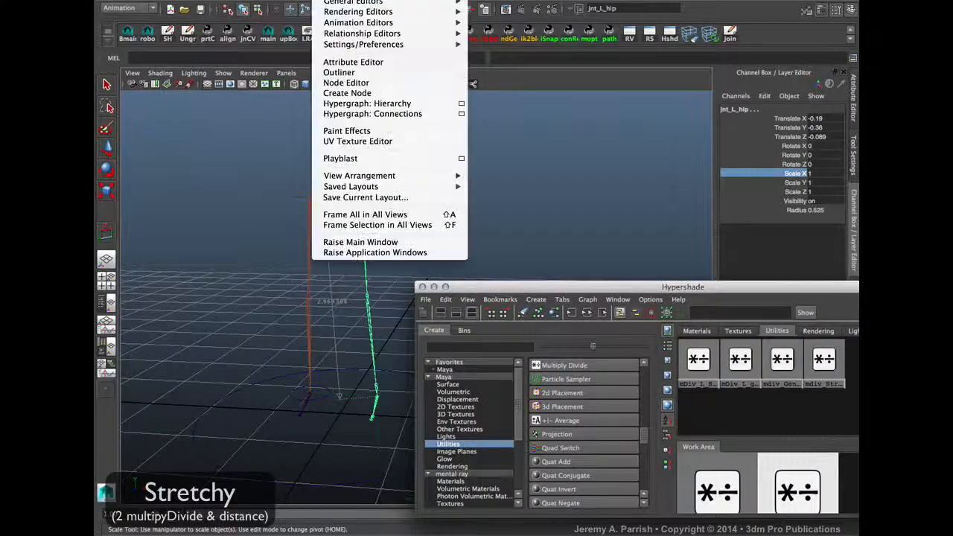
pyautogui.moveTo(380, 3)
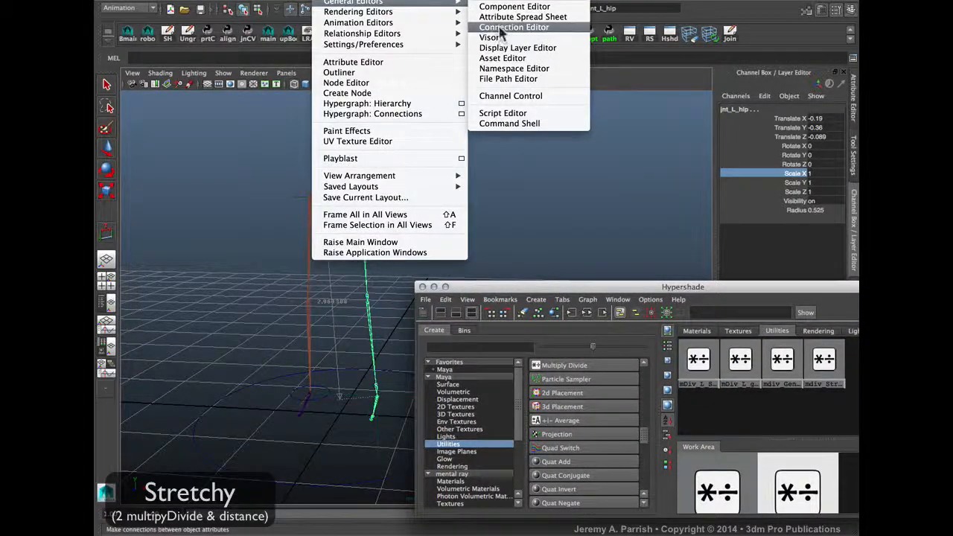
pyautogui.click(506, 26)
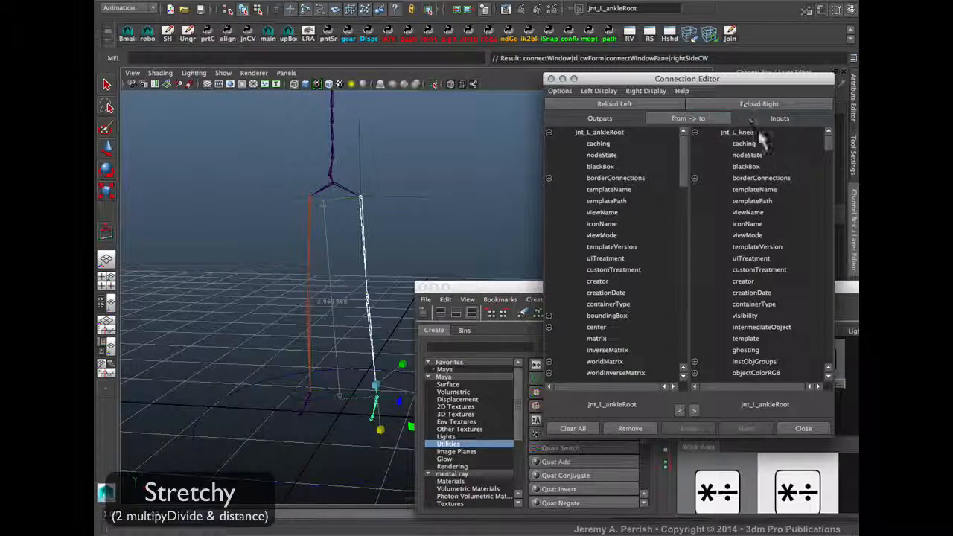
# Hide the non-keyable attributes on the input side and expand the scale attributes of the left leg joints.
pyautogui.click(645, 90)
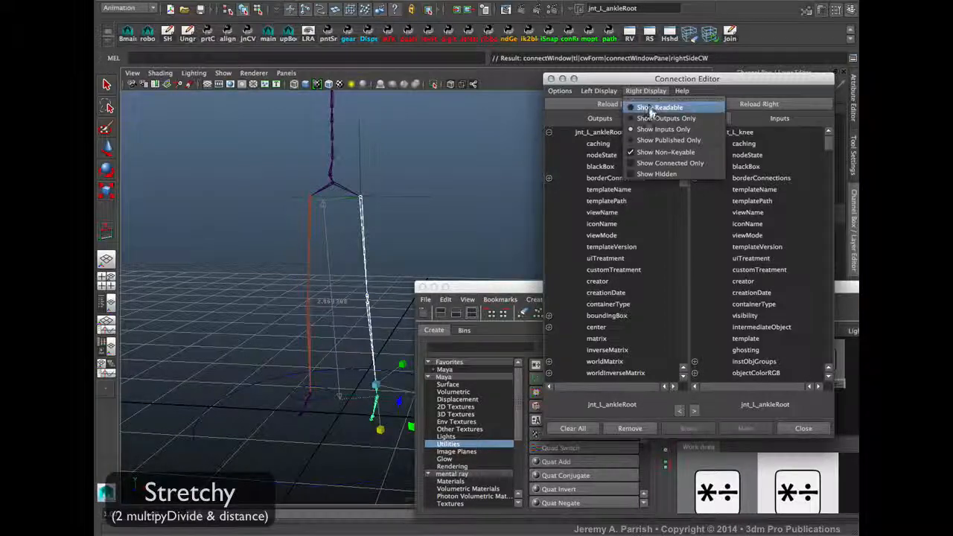
pyautogui.click(666, 152)
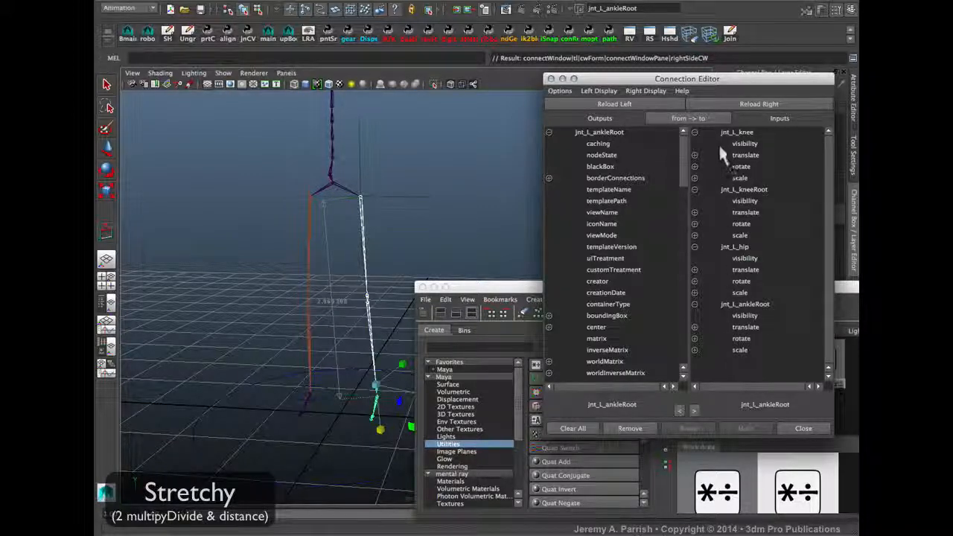
pyautogui.moveTo(690, 80); pyautogui.dragTo(681, 58)
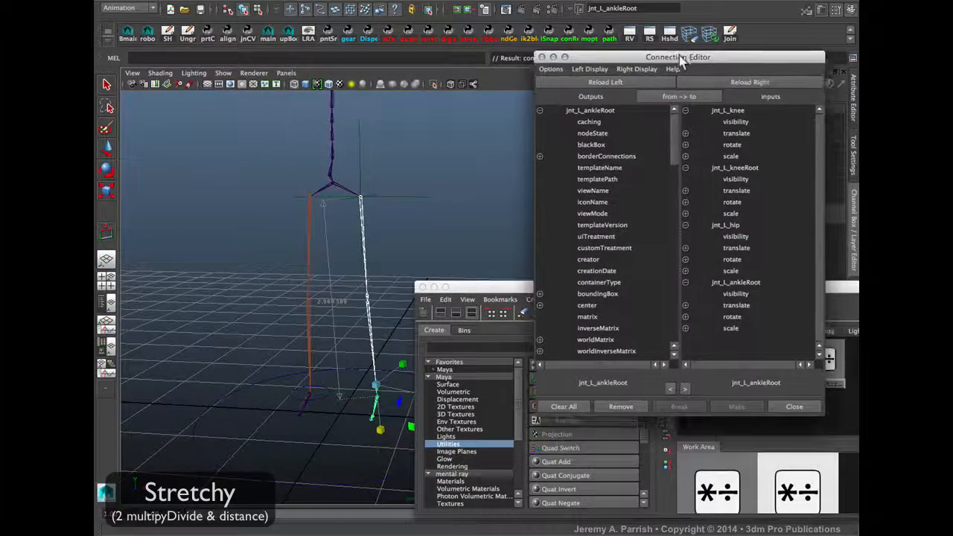
pyautogui.click(685, 156)
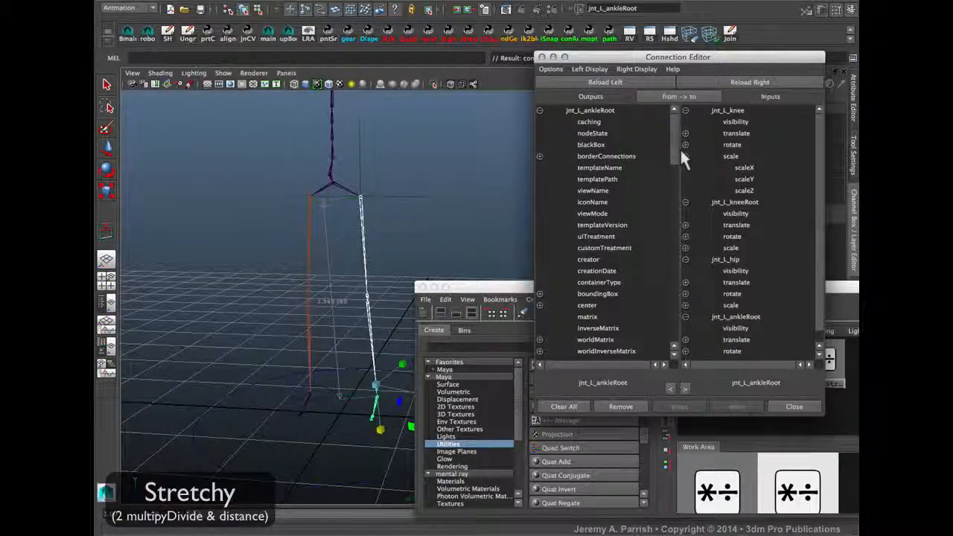
pyautogui.click(685, 248)
pyautogui.scroll(-3, 692, 227)
pyautogui.click(685, 294)
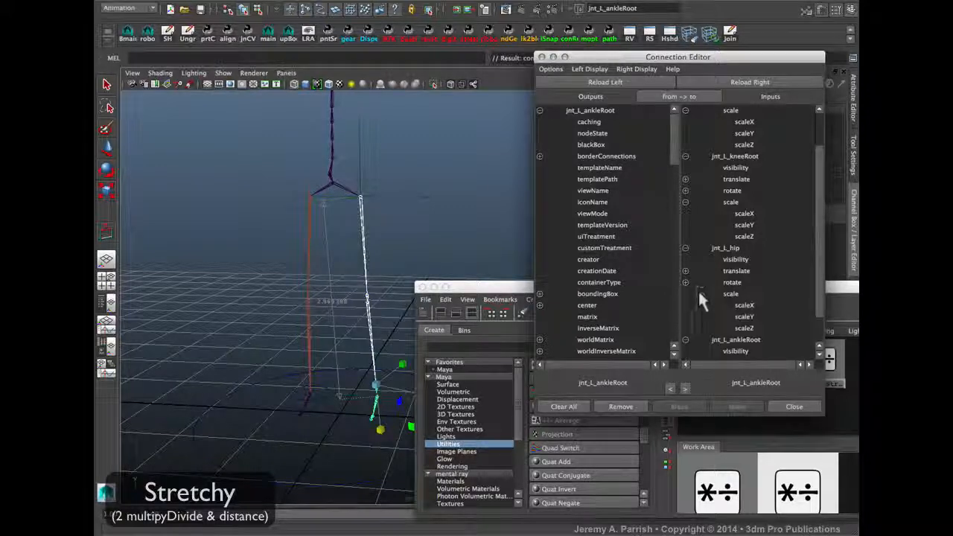
pyautogui.scroll(-1, 699, 288)
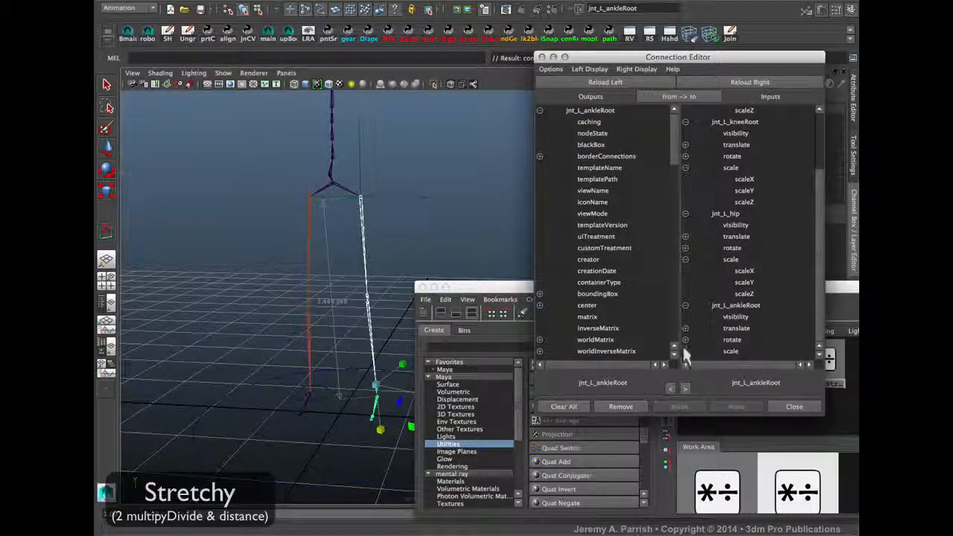
pyautogui.scroll(3, 704, 213)
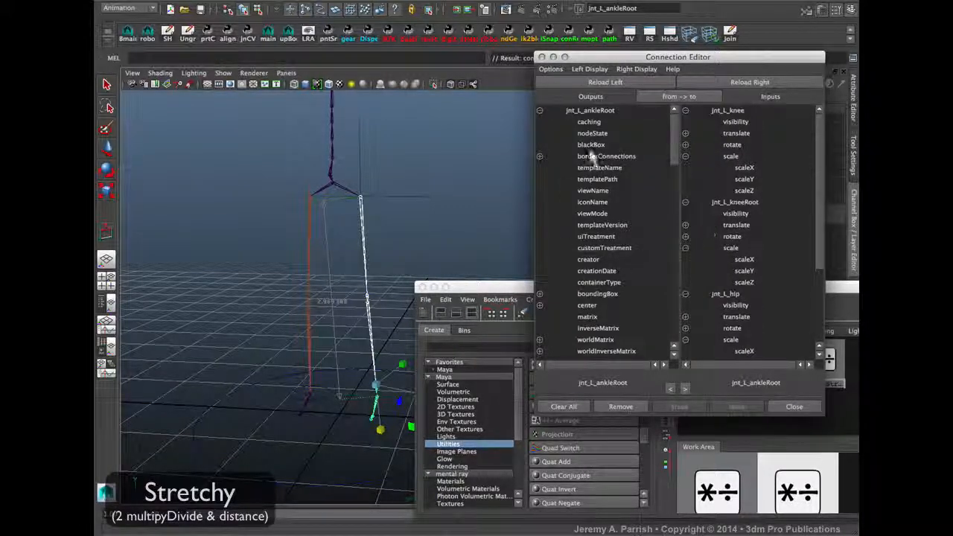
# Load mDiv_L_Stretch as the output node and check its Input 1 and Input 2 X values in the Attribute Editor.
pyautogui.moveTo(600, 60); pyautogui.dragTo(441, 89)
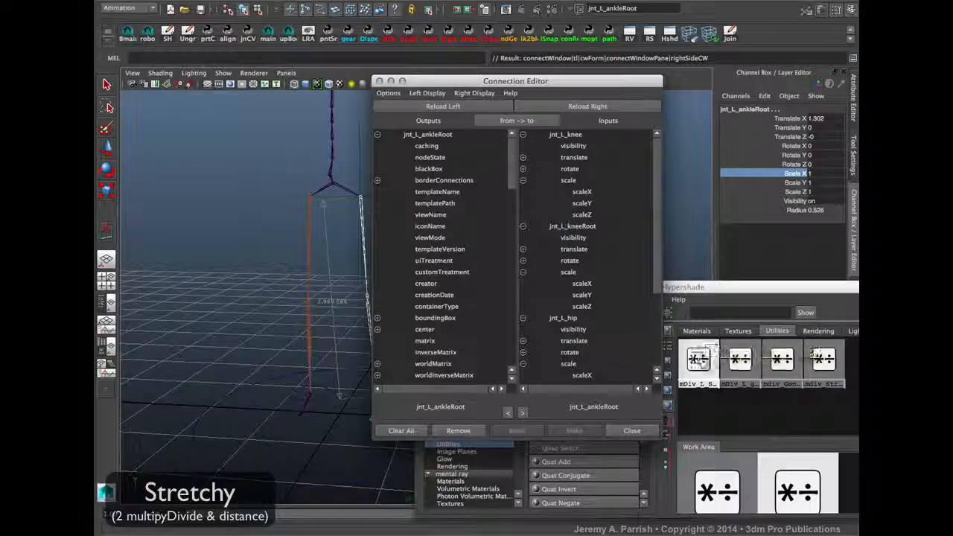
pyautogui.click(707, 375)
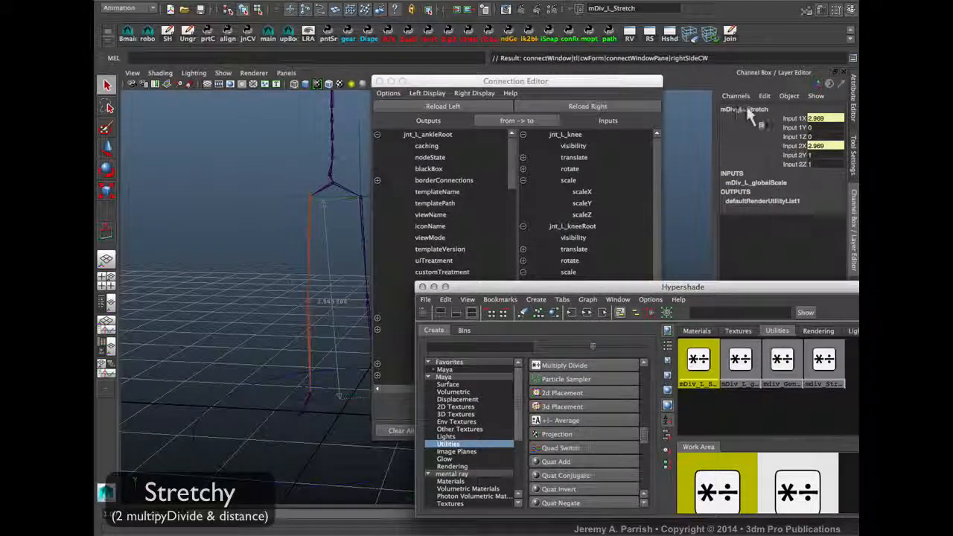
pyautogui.click(412, 103)
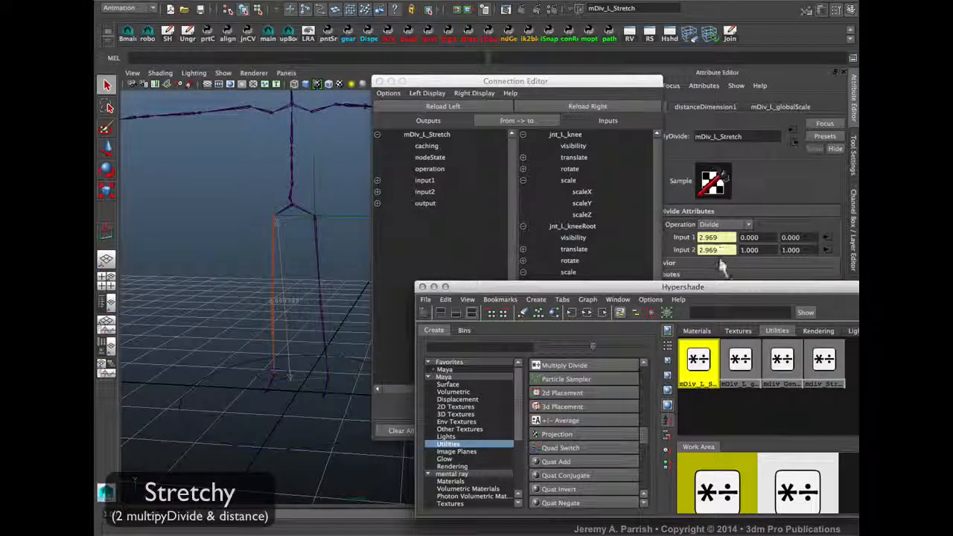
pyautogui.click(720, 253)
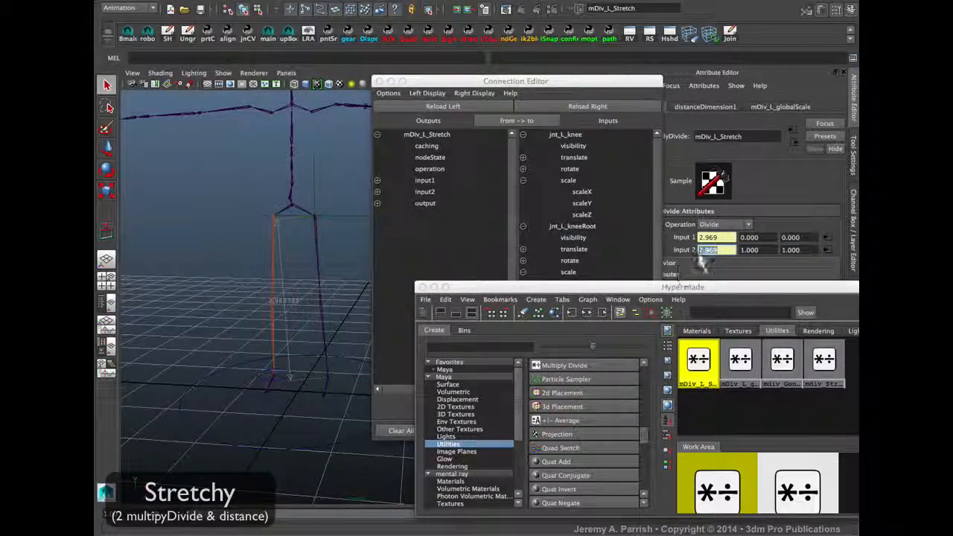
pyautogui.moveTo(707, 238); pyautogui.dragTo(709, 237)
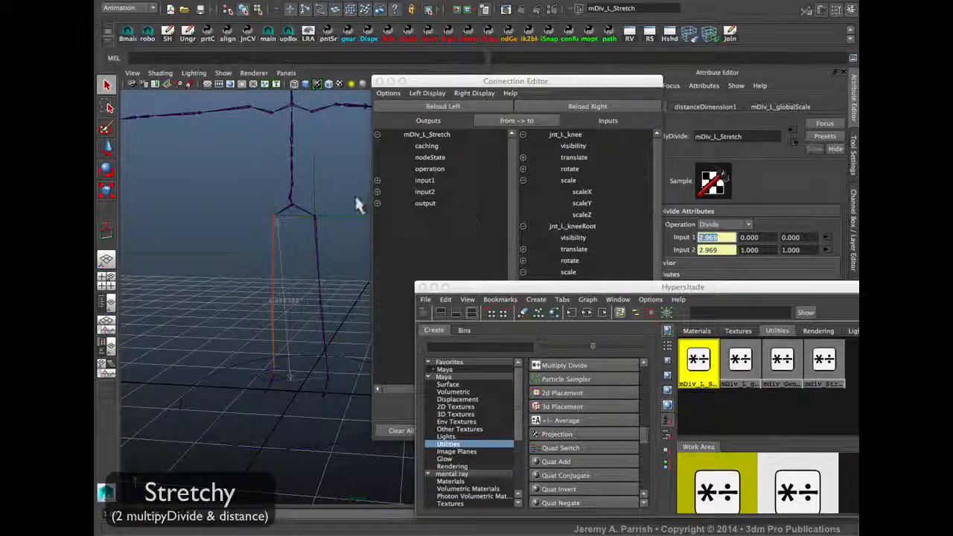
# Connect mDiv_L_Stretch's outputX to the scaleX of jnt_L_knee, jnt_L_kneeRoot, jnt_L_hip and jnt_L_ankleRoot.
pyautogui.click(376, 202)
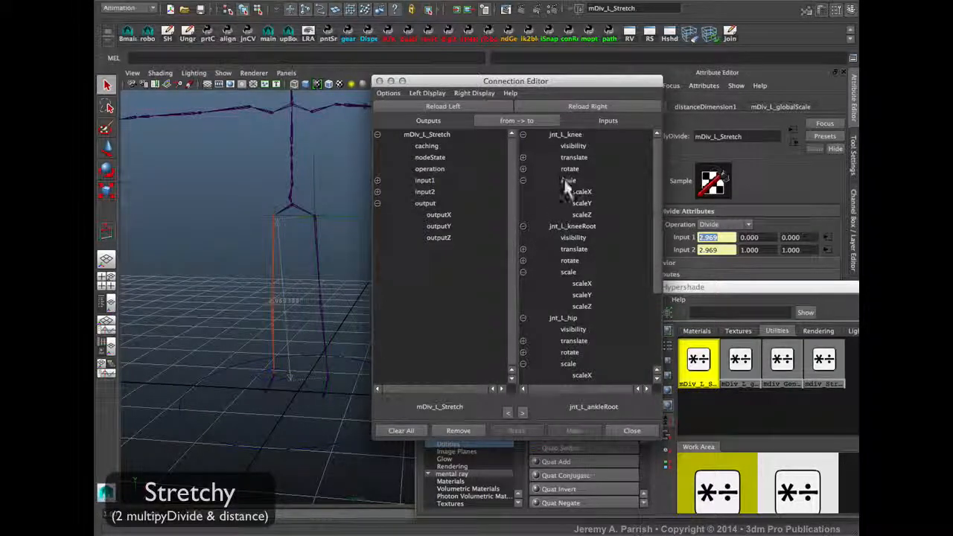
pyautogui.click(439, 215)
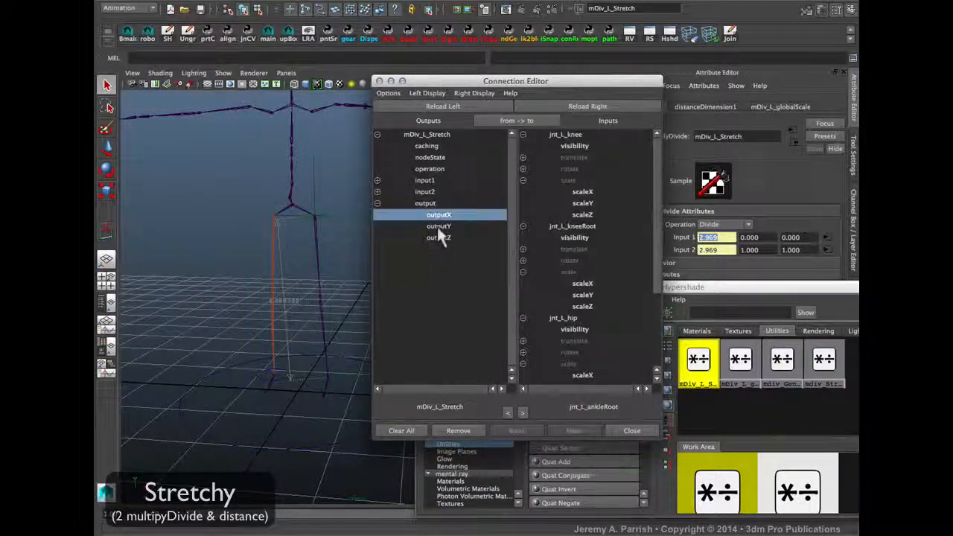
pyautogui.click(581, 192)
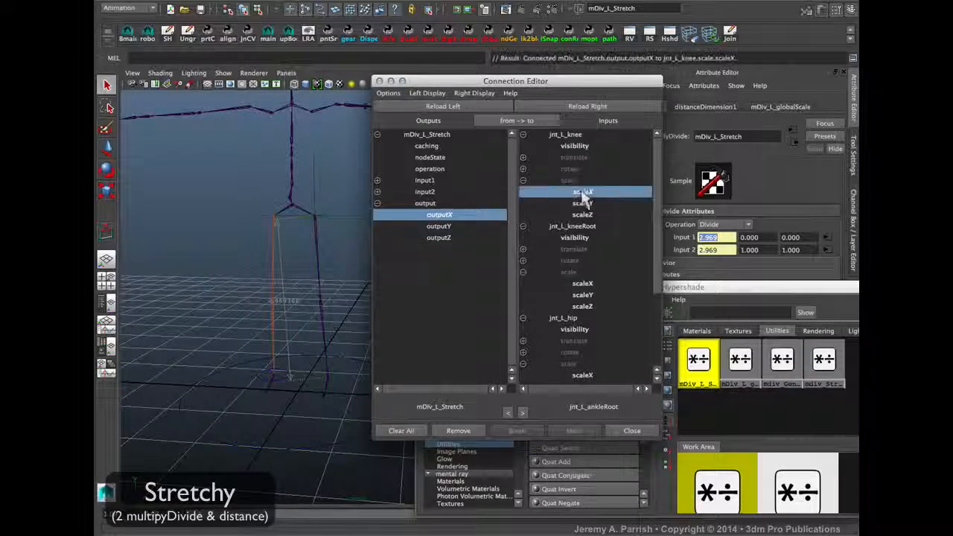
pyautogui.click(582, 284)
pyautogui.scroll(-5, 569, 310)
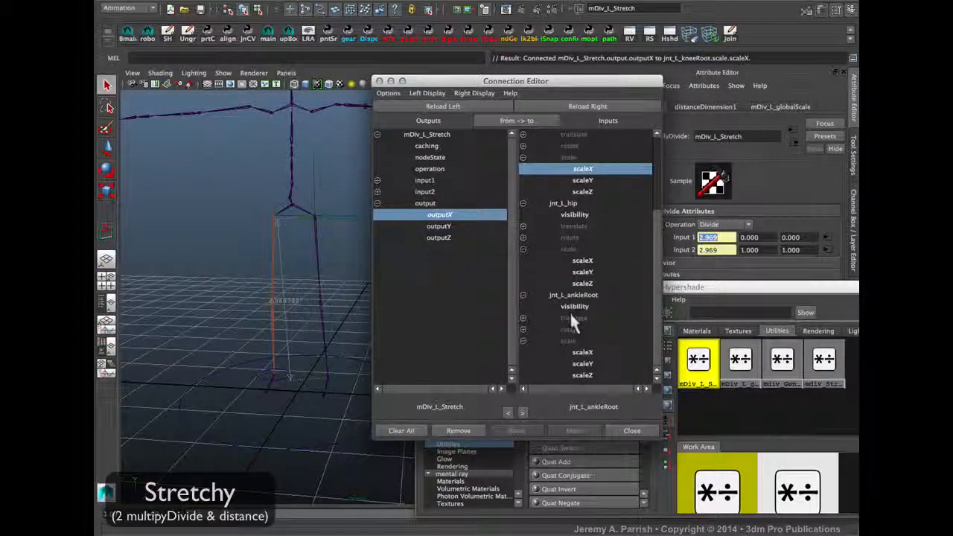
pyautogui.click(581, 260)
pyautogui.click(583, 352)
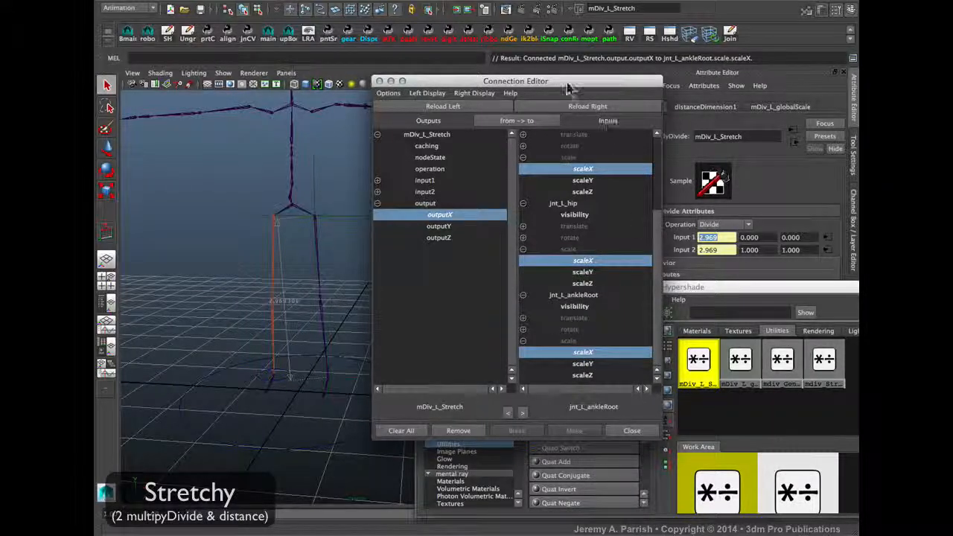
# Put the Hypershade away and move the Connection Editor clear of the left leg.
pyautogui.moveTo(567, 87); pyautogui.dragTo(390, 143)
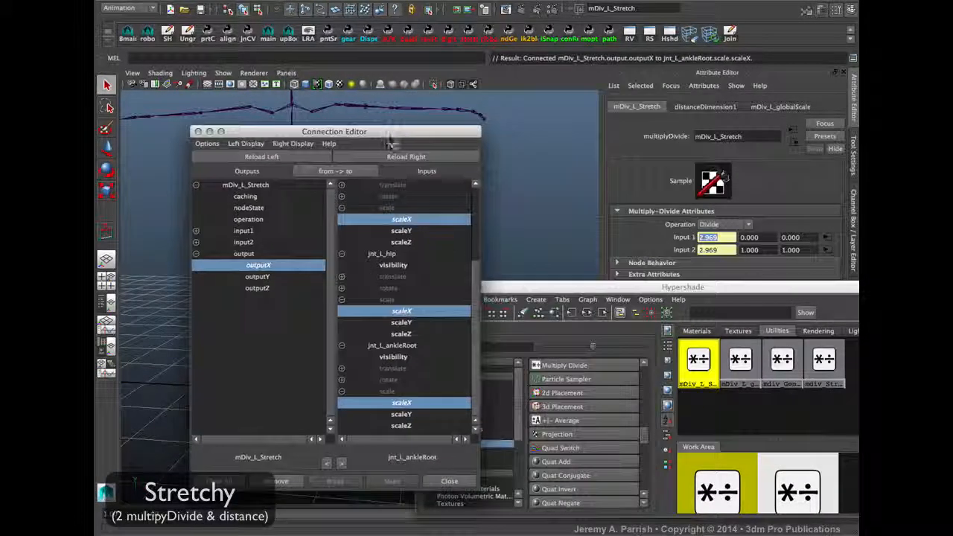
pyautogui.moveTo(551, 289); pyautogui.dragTo(599, 256)
pyautogui.click(471, 246)
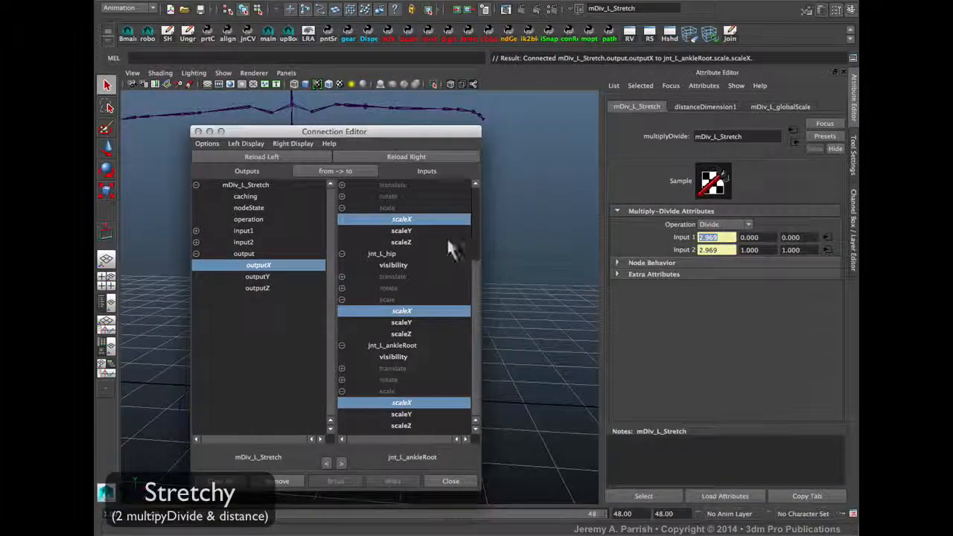
pyautogui.moveTo(402, 134); pyautogui.dragTo(665, 110)
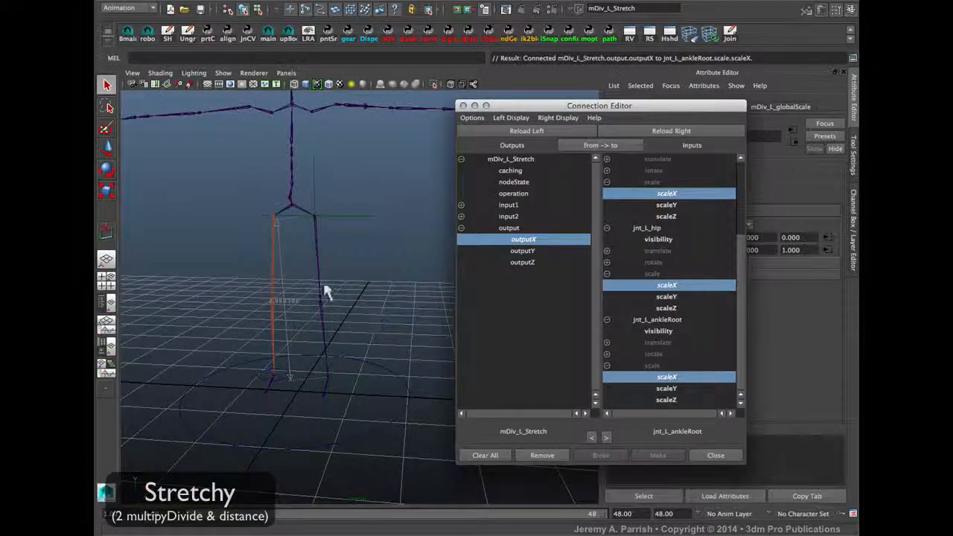
# Select both distance locators at the left hip and ankle and set their Local Scale X, Y and Z to 0.2.
pyautogui.keyDown('alt'); pyautogui.moveTo(344, 293); pyautogui.dragTo(367, 232); pyautogui.keyUp('alt')
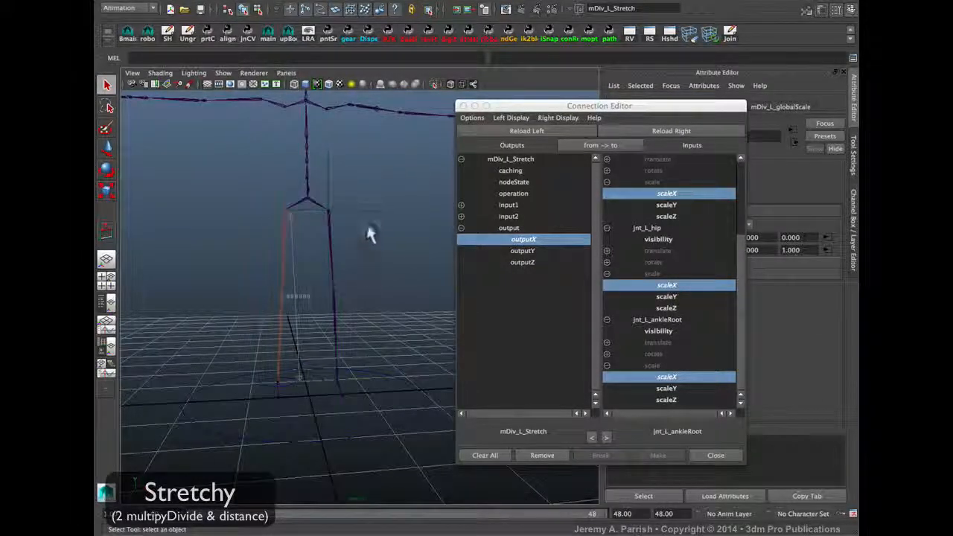
pyautogui.click(359, 245)
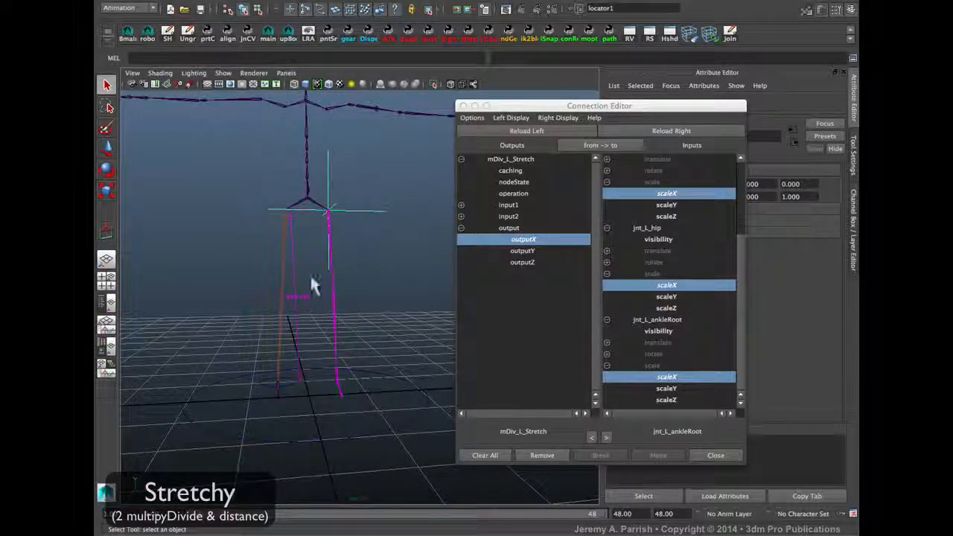
pyautogui.click(332, 423)
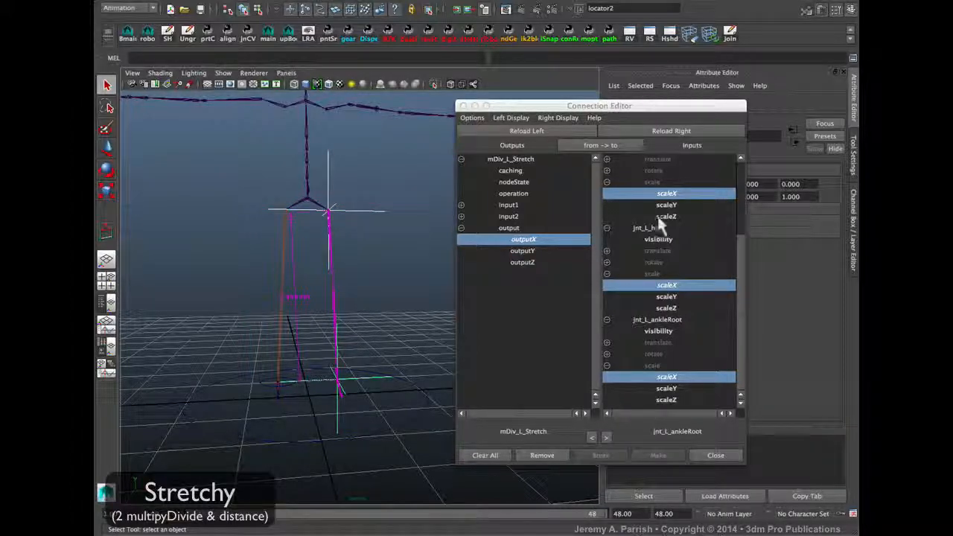
pyautogui.click(853, 223)
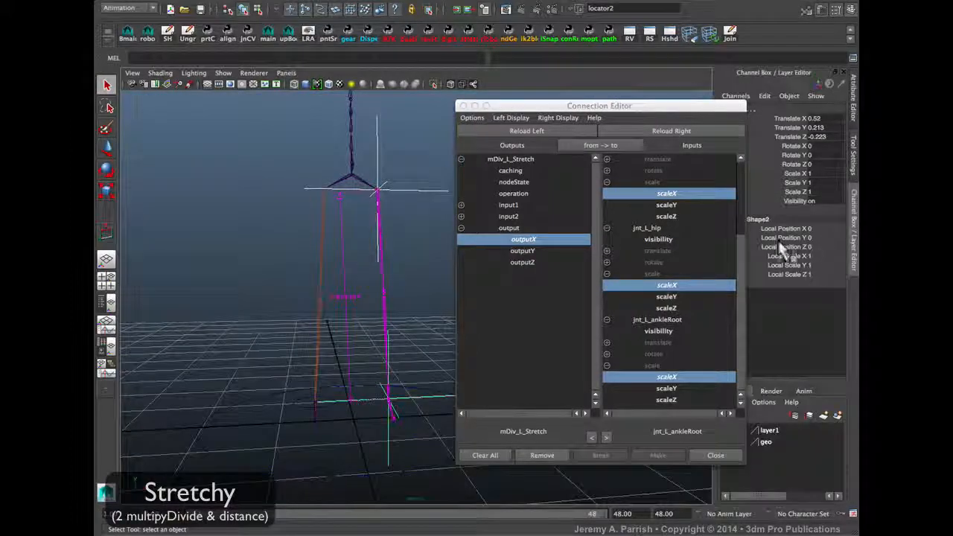
pyautogui.moveTo(777, 255); pyautogui.dragTo(774, 274)
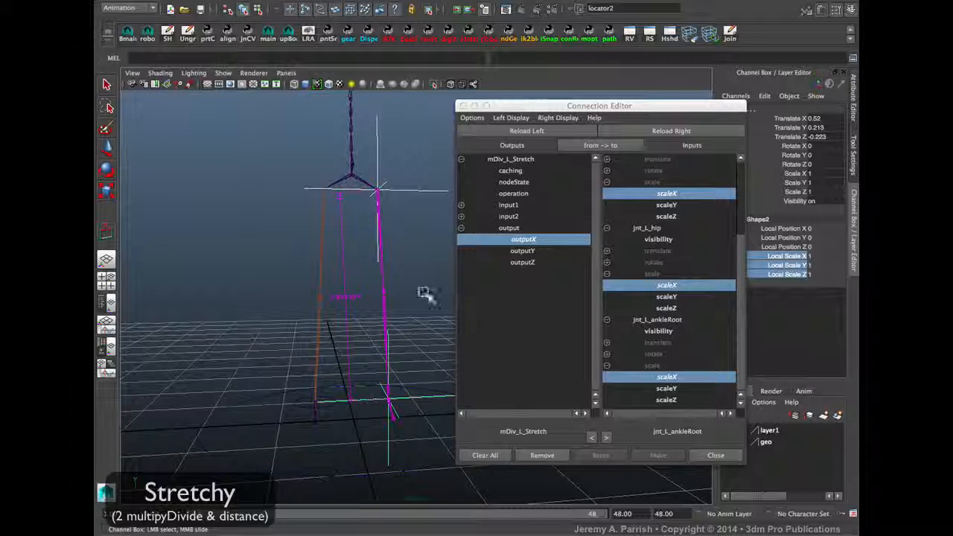
pyautogui.moveTo(424, 291); pyautogui.dragTo(419, 297, button='middle')
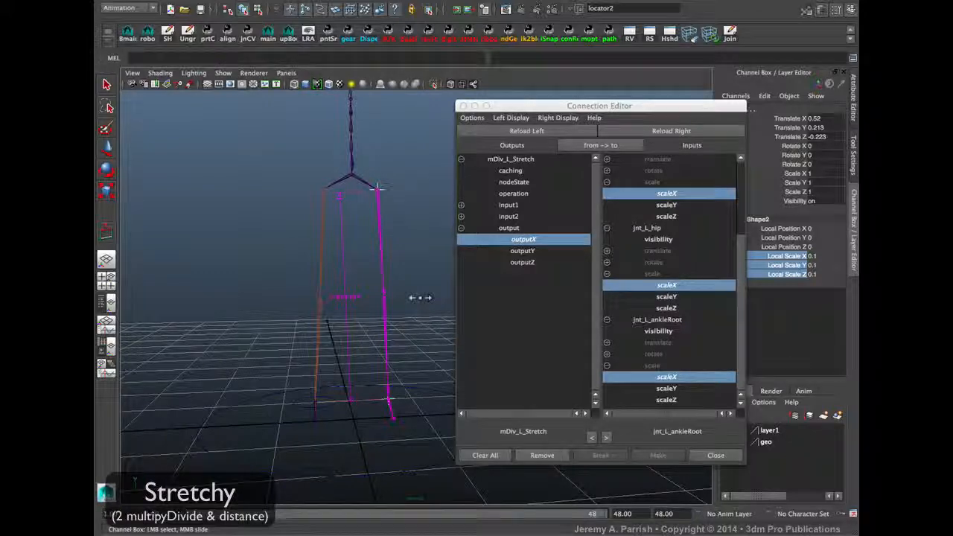
pyautogui.keyDown('alt'); pyautogui.moveTo(381, 269); pyautogui.dragTo(350, 243); pyautogui.keyUp('alt')
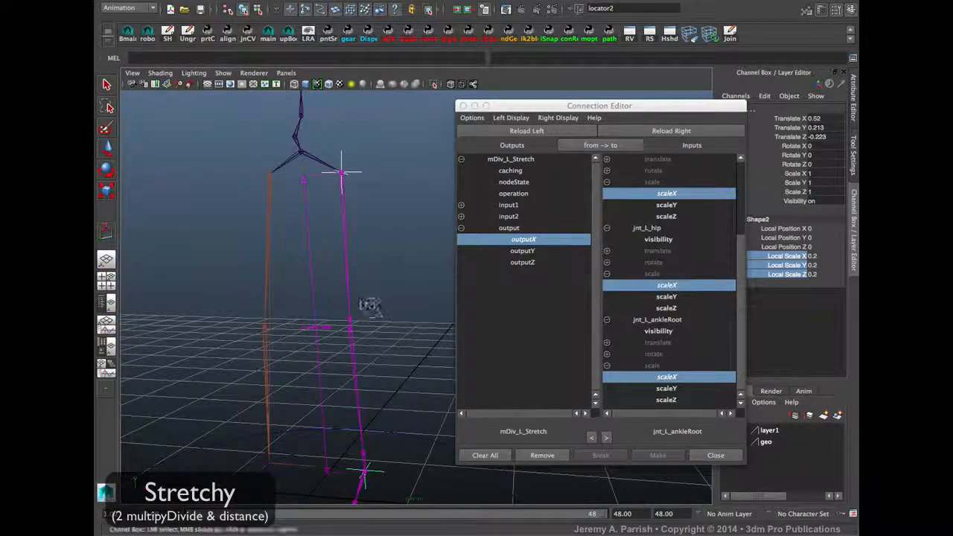
# Try to parent the hip locator, locator1, under jnt_L_hip, and undo the parenting.
pyautogui.keyDown('alt'); pyautogui.moveTo(369, 315); pyautogui.dragTo(364, 271); pyautogui.keyUp('alt')
pyautogui.moveTo(371, 171); pyautogui.dragTo(383, 250)
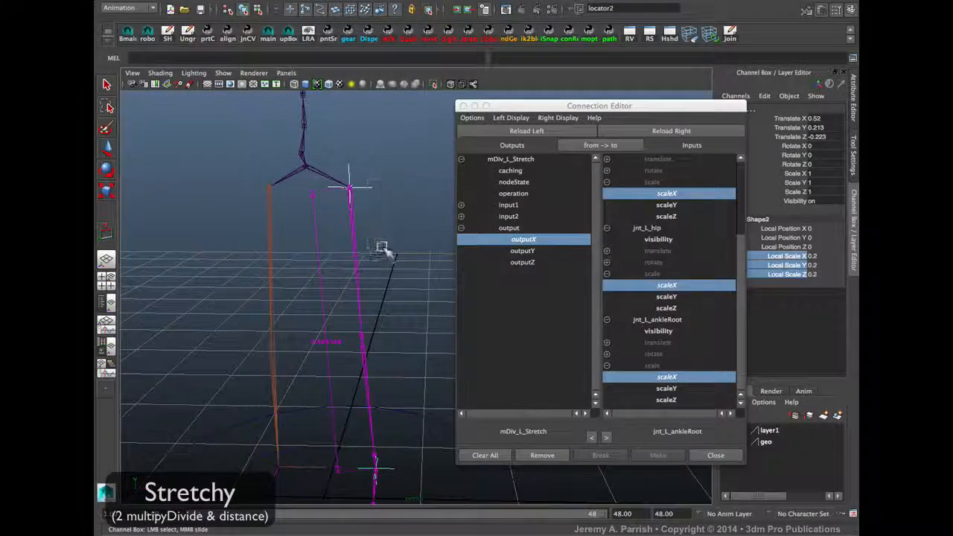
pyautogui.press('q')
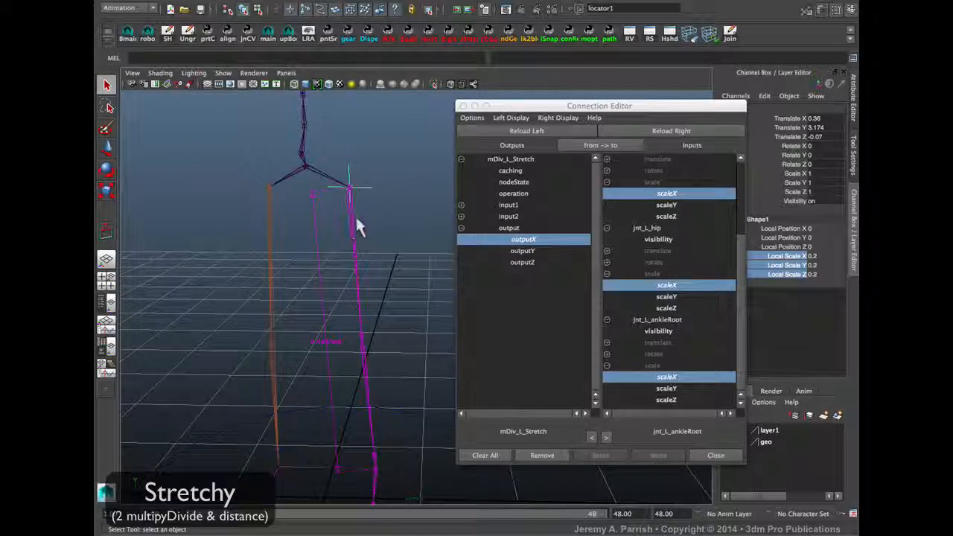
pyautogui.click(354, 228)
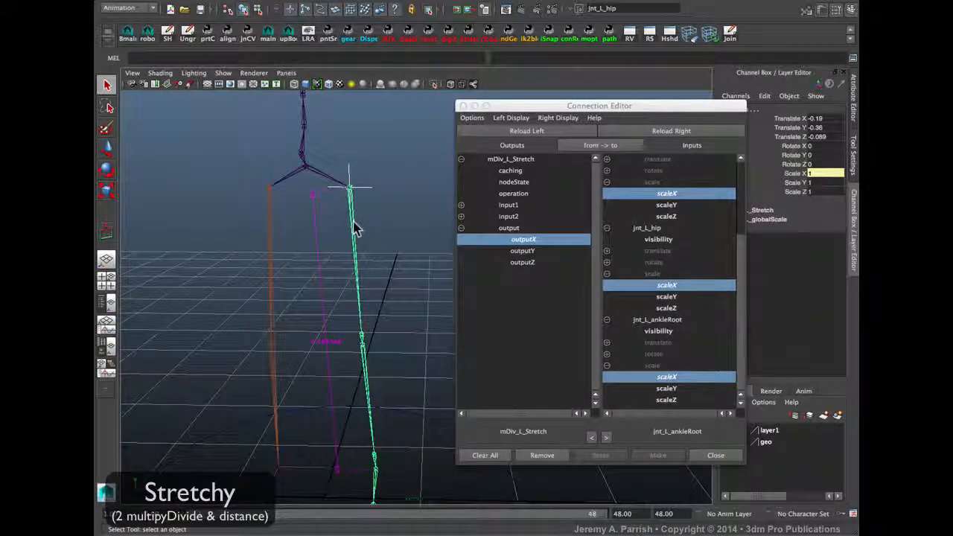
pyautogui.hotkey('ctrl', 'z')
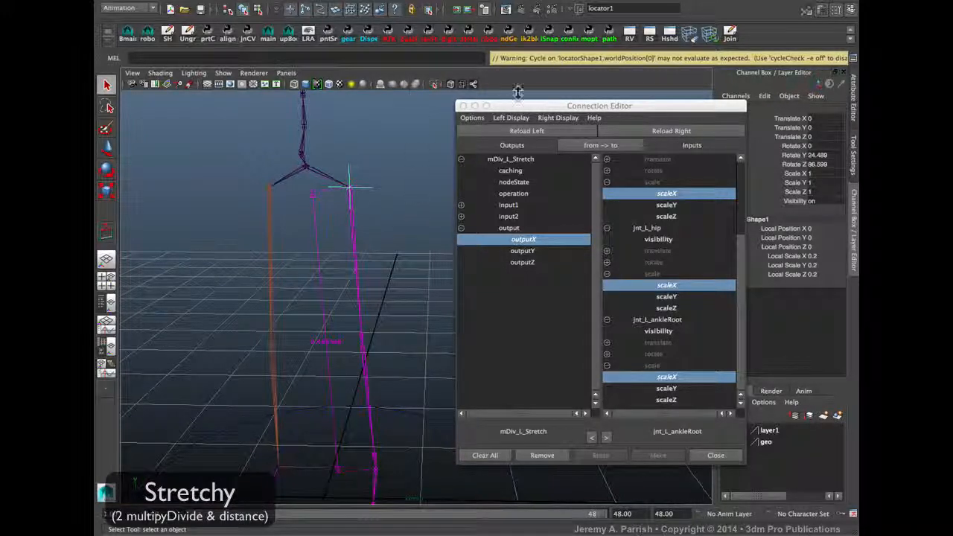
pyautogui.hotkey('ctrl', 'z')
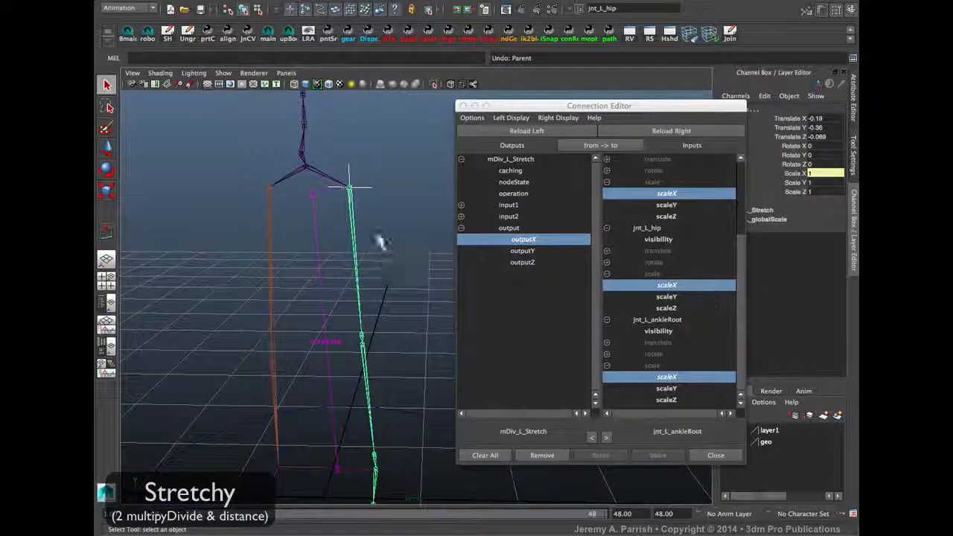
pyautogui.click(381, 209)
pyautogui.click(347, 204)
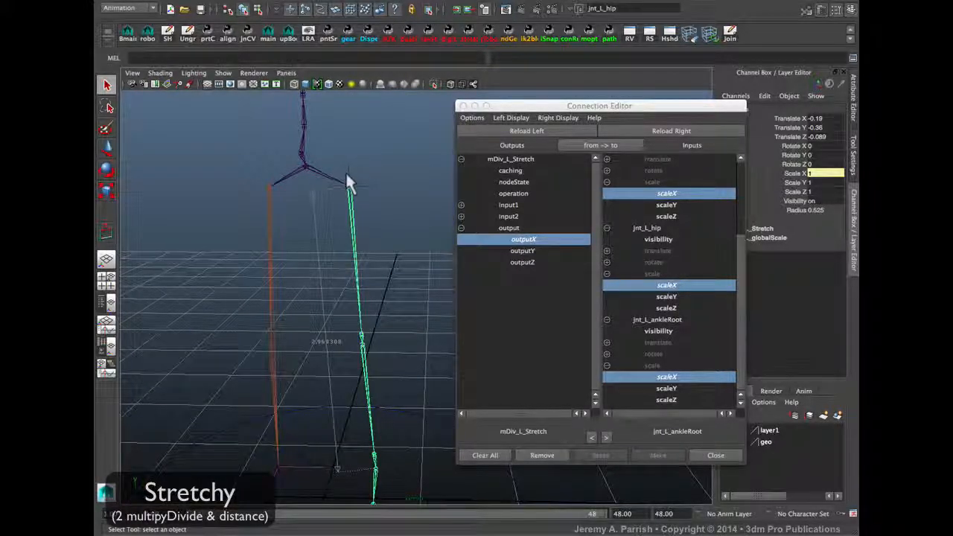
pyautogui.click(346, 179)
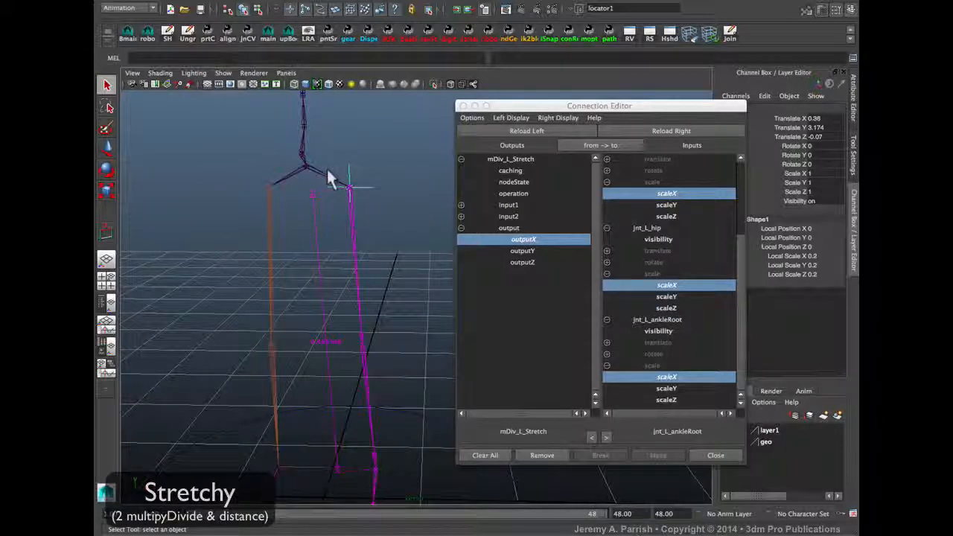
pyautogui.click(346, 207)
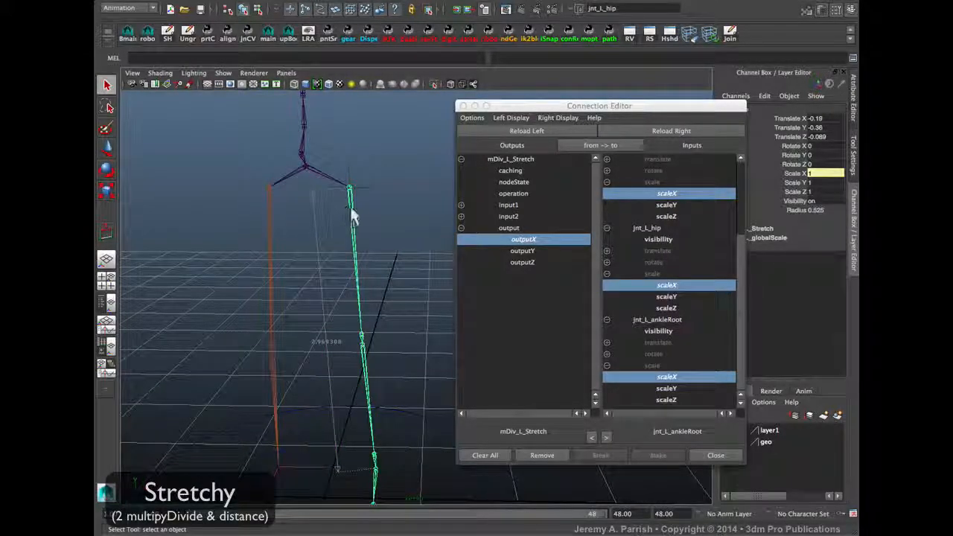
pyautogui.click(357, 187)
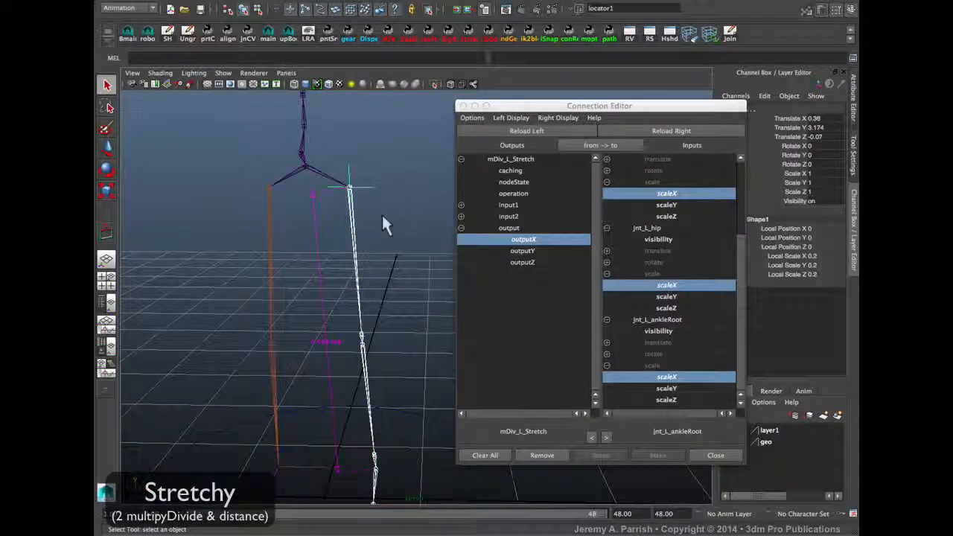
pyautogui.click(351, 219)
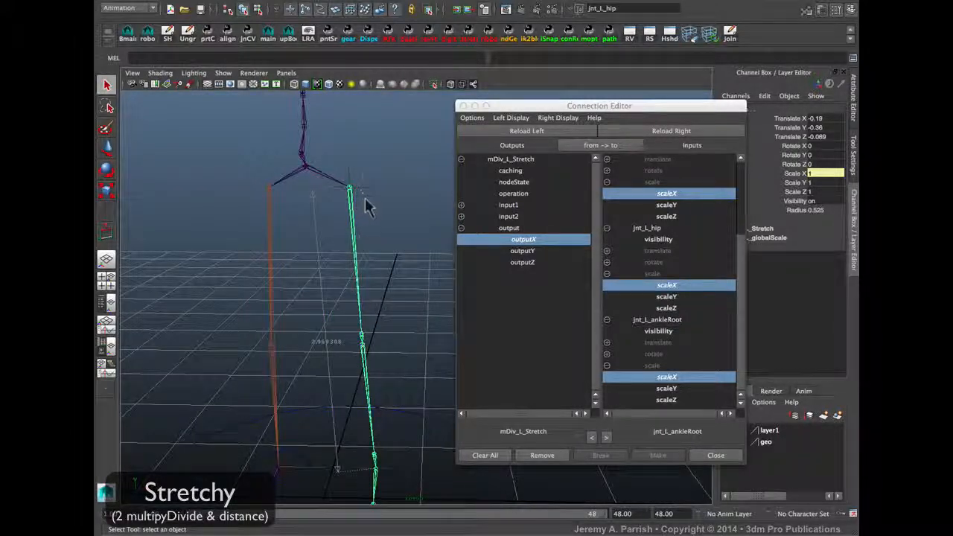
# Rename the locator at the left hip as locator_L_hipDist.
pyautogui.click(365, 198)
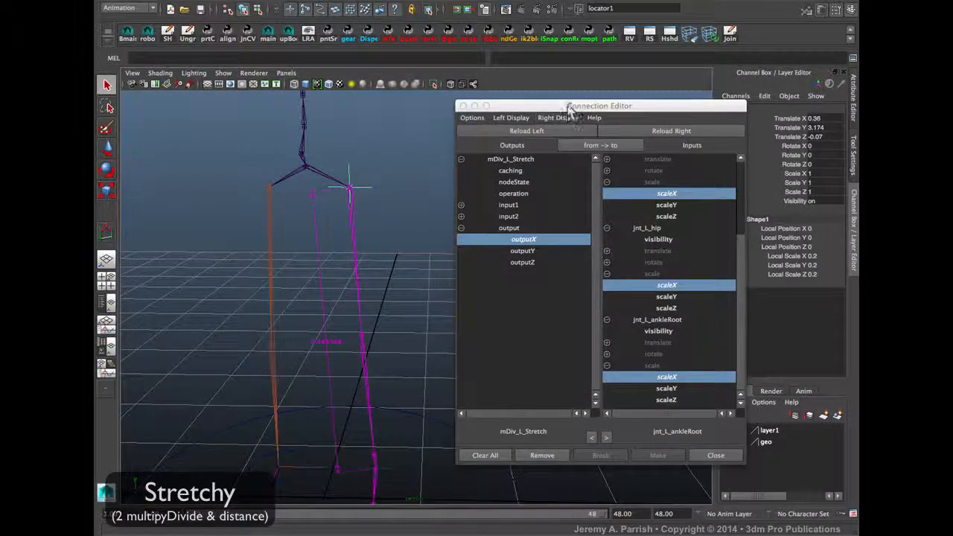
pyautogui.moveTo(568, 109); pyautogui.dragTo(510, 126)
pyautogui.click(754, 108)
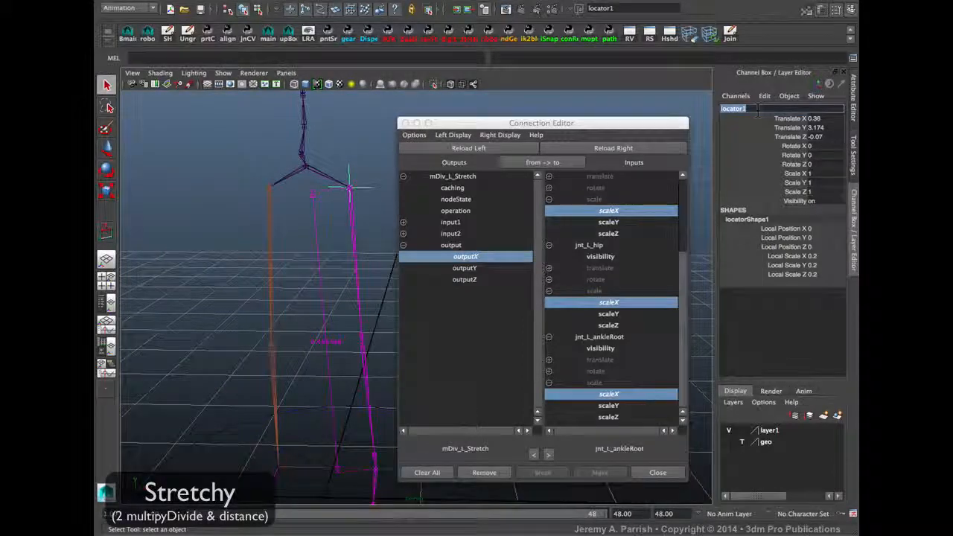
pyautogui.press('Right')
pyautogui.press('BackSpace')
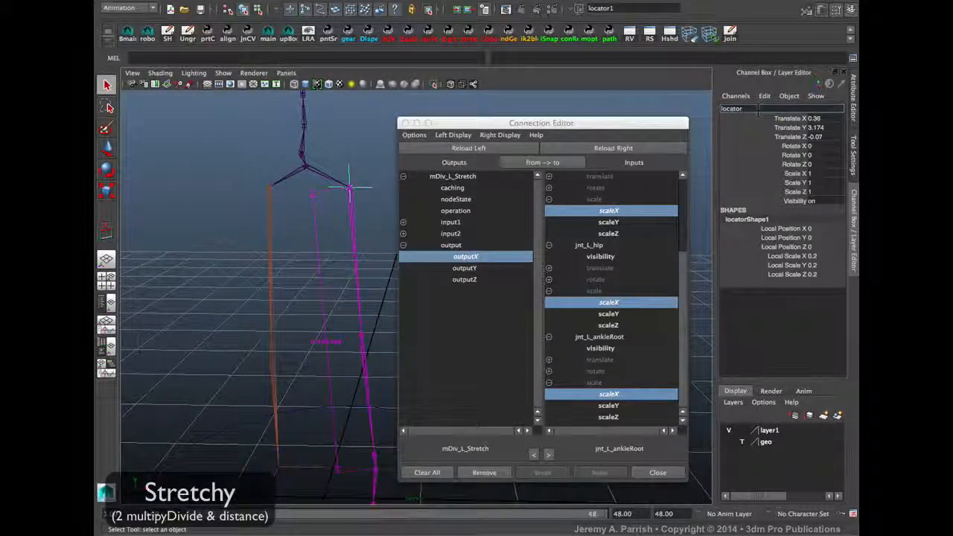
pyautogui.write('_L_')
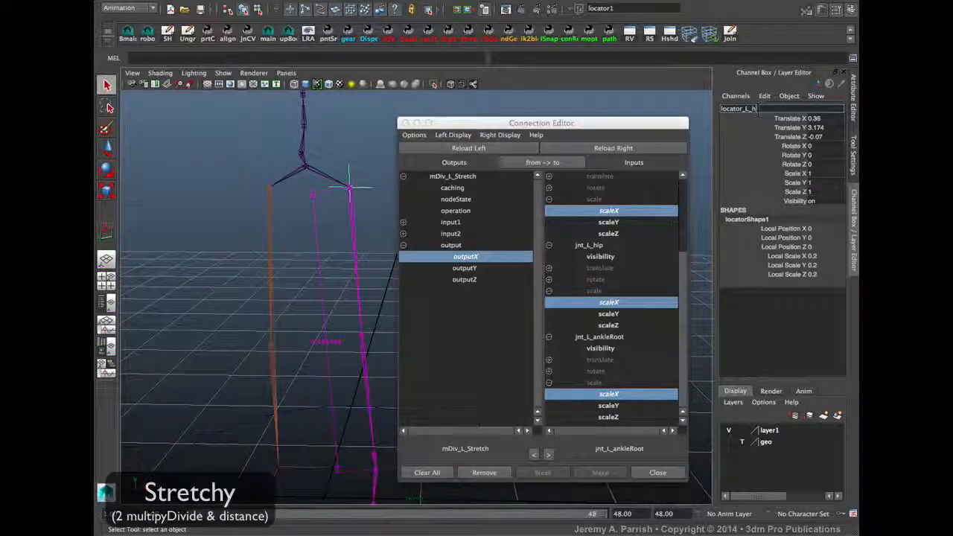
pyautogui.write('hipDi')
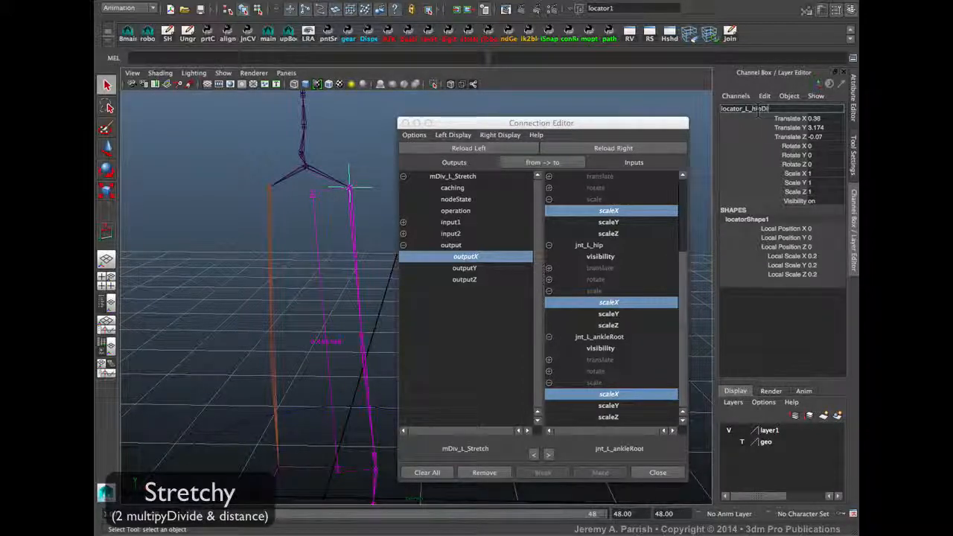
pyautogui.write('st')
pyautogui.press('Return')
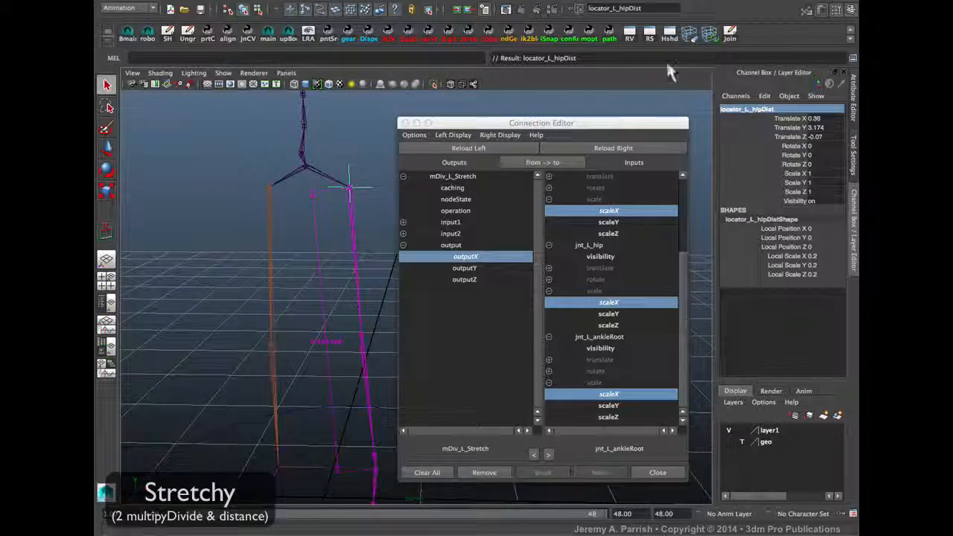
# Point constrain locator_L_hipDist to jnt_L_hip with Maintain offset enabled.
pyautogui.click(355, 232)
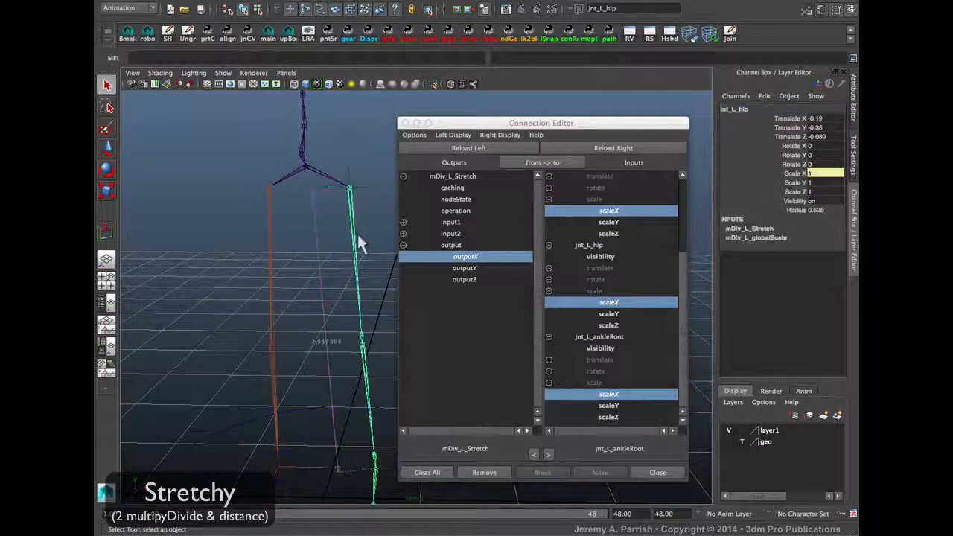
pyautogui.keyDown('shift'); pyautogui.click(362, 187); pyautogui.keyUp('shift')
pyautogui.click(737, 0)
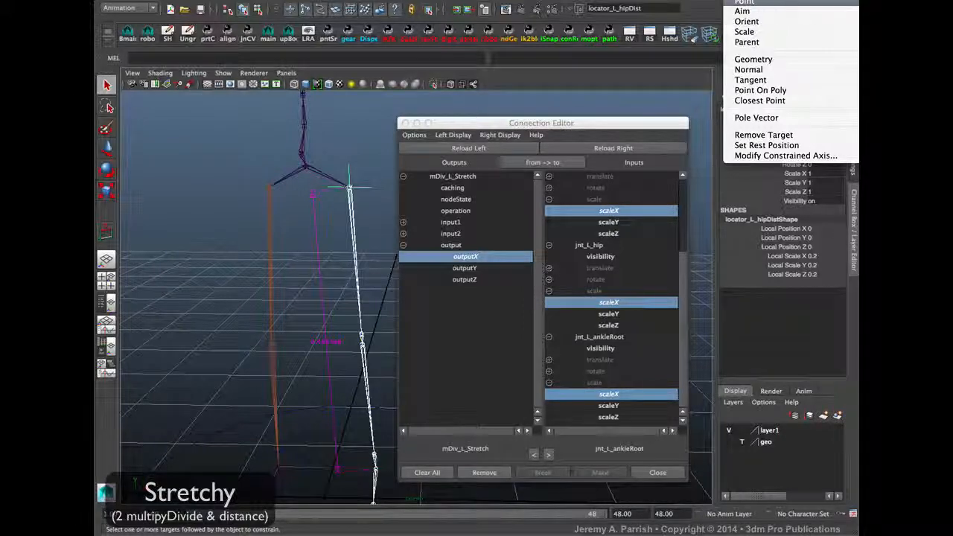
pyautogui.click(848, 2)
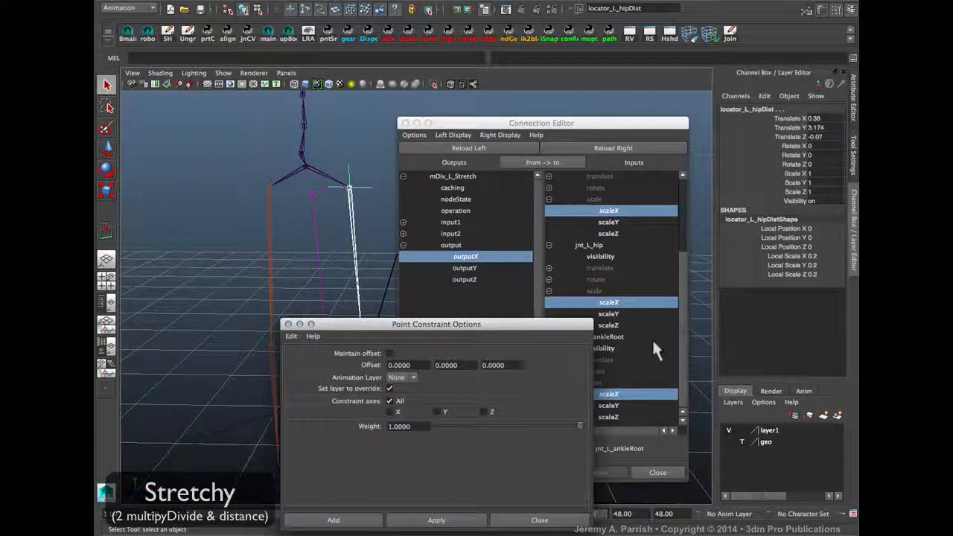
pyautogui.click(388, 352)
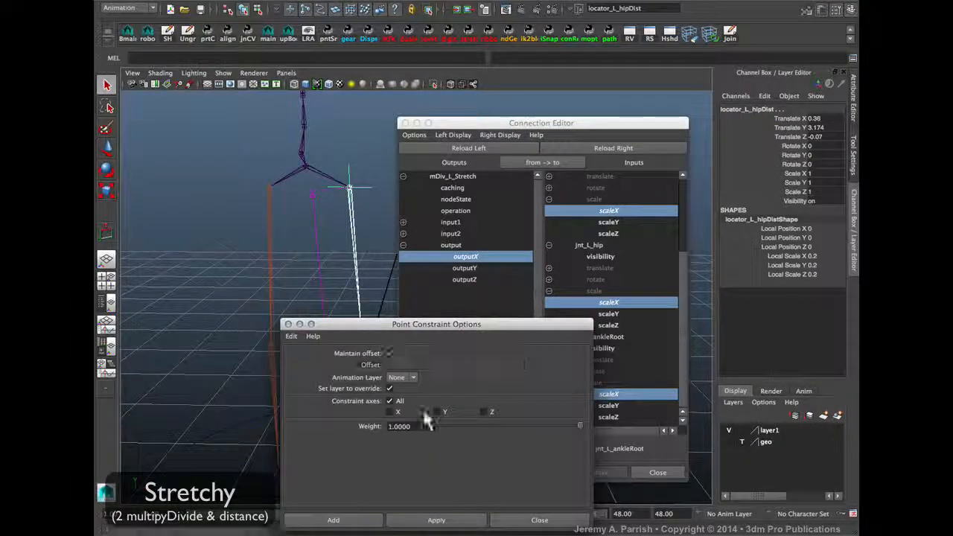
pyautogui.click(351, 522)
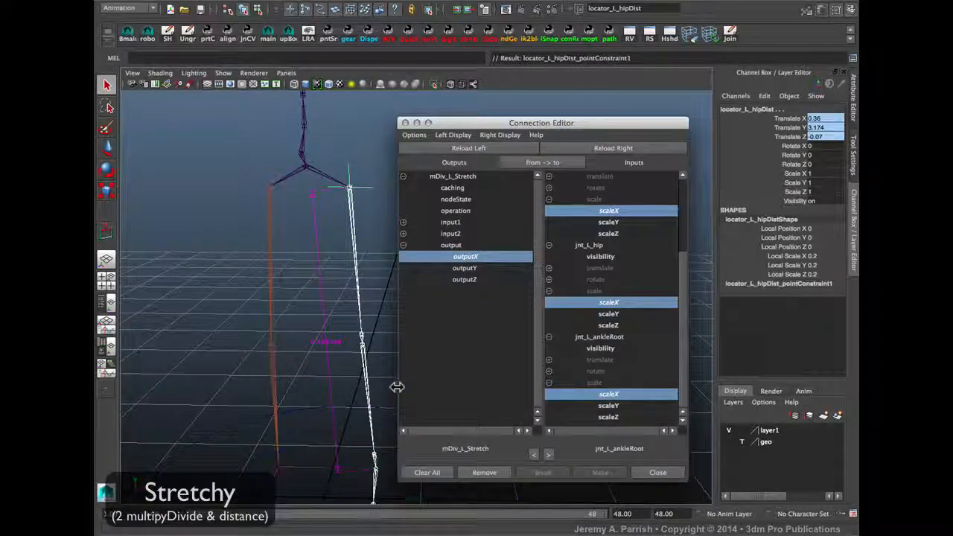
# Select the distance locator at the left ankle, locator2, and close the Connection Editor.
pyautogui.click(355, 212)
pyautogui.keyDown('alt'); pyautogui.moveTo(354, 212); pyautogui.dragTo(340, 354); pyautogui.keyUp('alt')
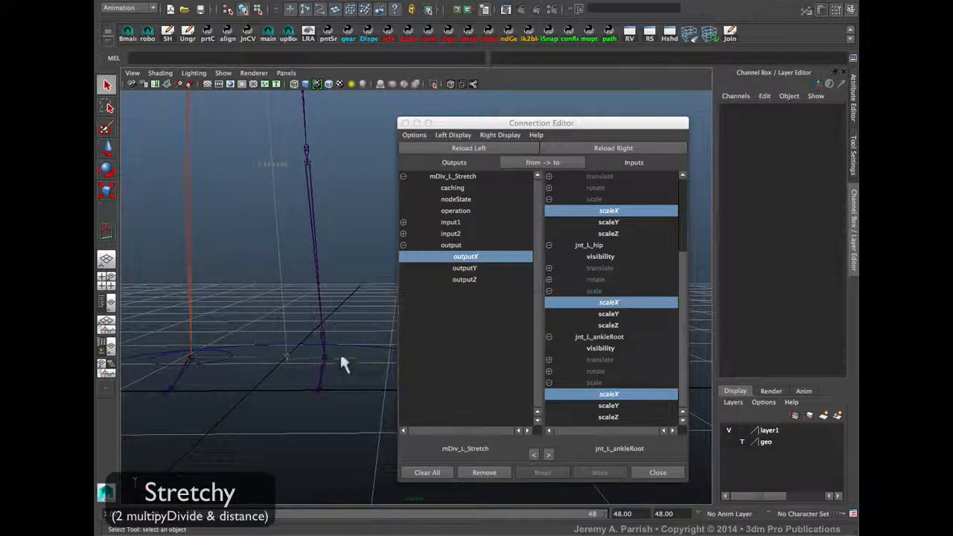
pyautogui.click(340, 356)
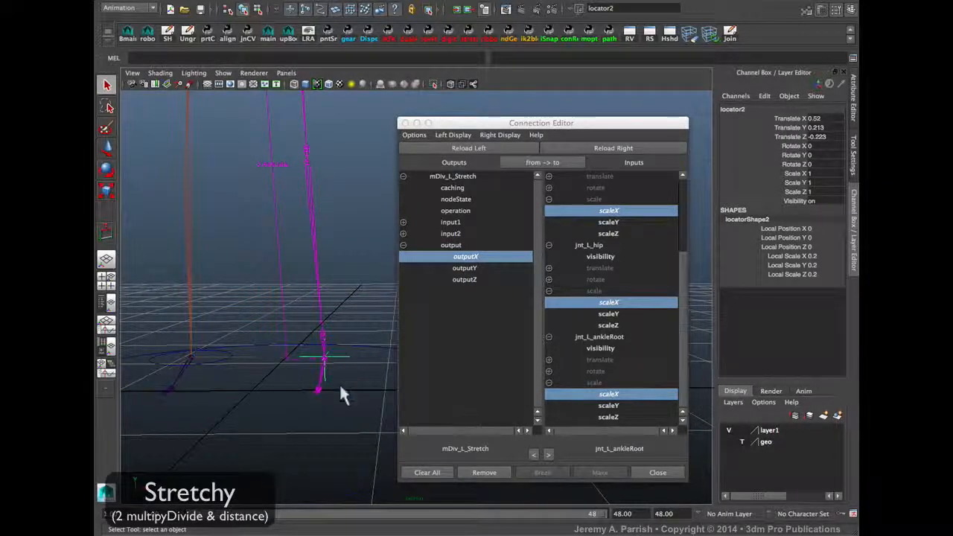
pyautogui.moveTo(341, 394)
pyautogui.keyDown('alt'); pyautogui.mouseDown()
pyautogui.moveTo(298, 378)
pyautogui.moveTo(325, 399)
pyautogui.mouseUp(); pyautogui.keyUp('alt')
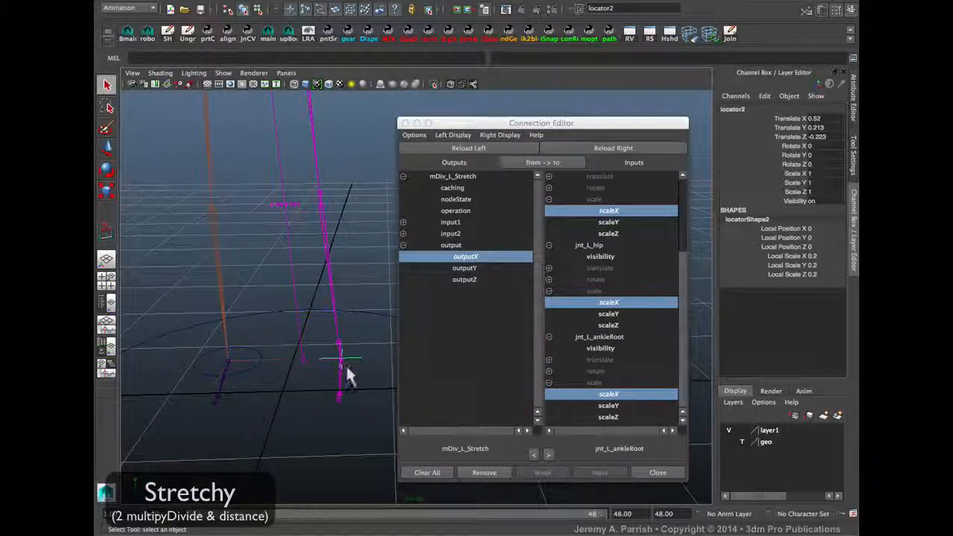
pyautogui.click(347, 362)
pyautogui.moveTo(541, 128); pyautogui.dragTo(694, 79)
pyautogui.click(804, 423)
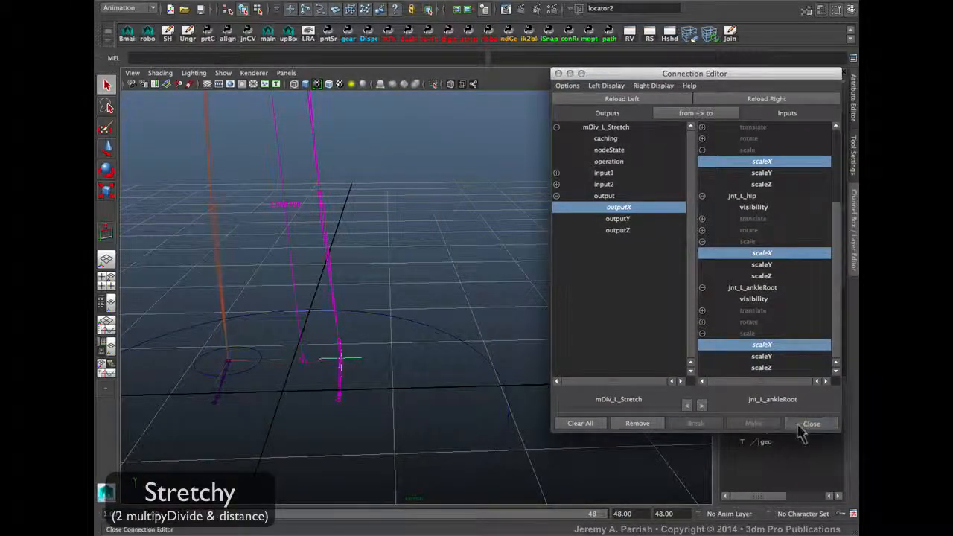
pyautogui.keyDown('alt'); pyautogui.moveTo(470, 425); pyautogui.dragTo(422, 428); pyautogui.keyUp('alt')
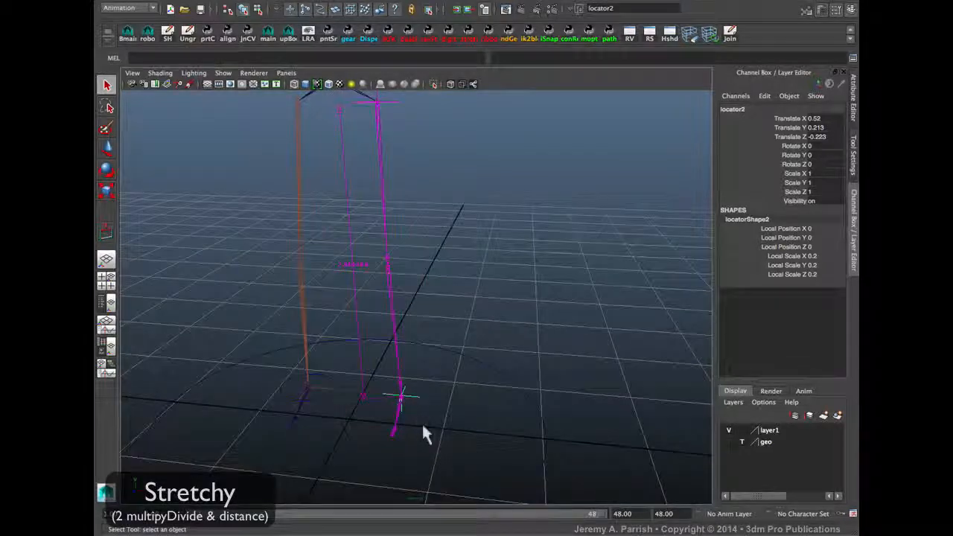
# Create a NURBS circle and snap it onto the left ankle at Translate 0.52, 0.213, -0.223.
pyautogui.click(308, 399)
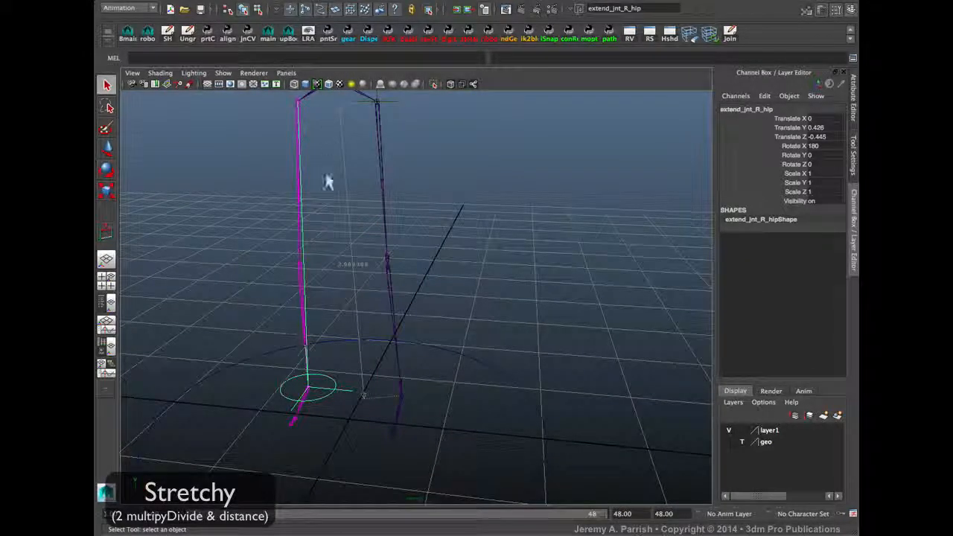
pyautogui.click(260, 0)
pyautogui.moveTo(283, 2)
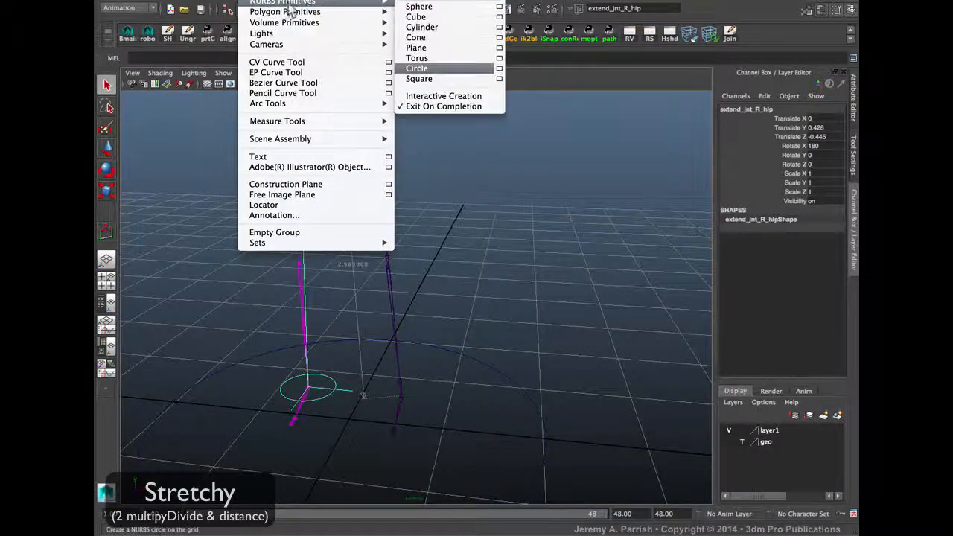
pyautogui.click(439, 68)
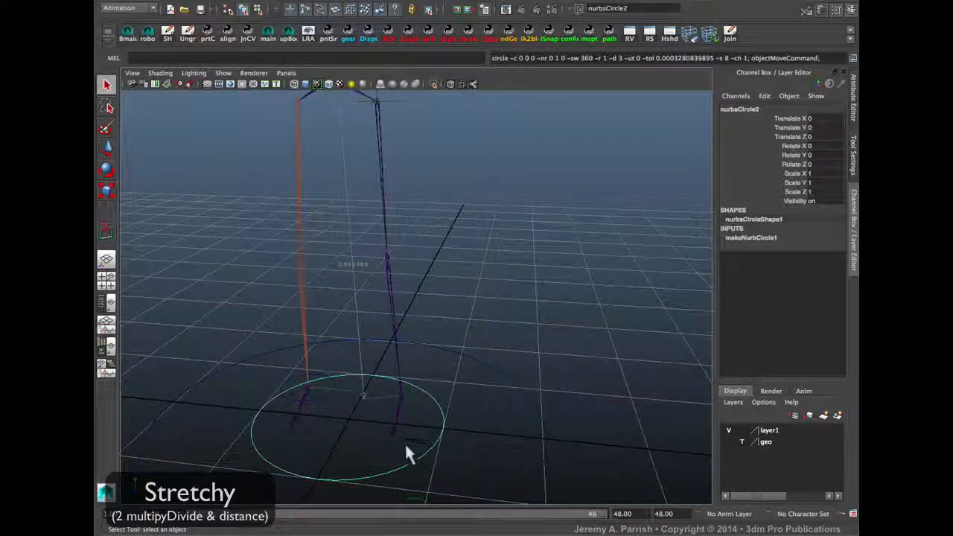
pyautogui.press('w')
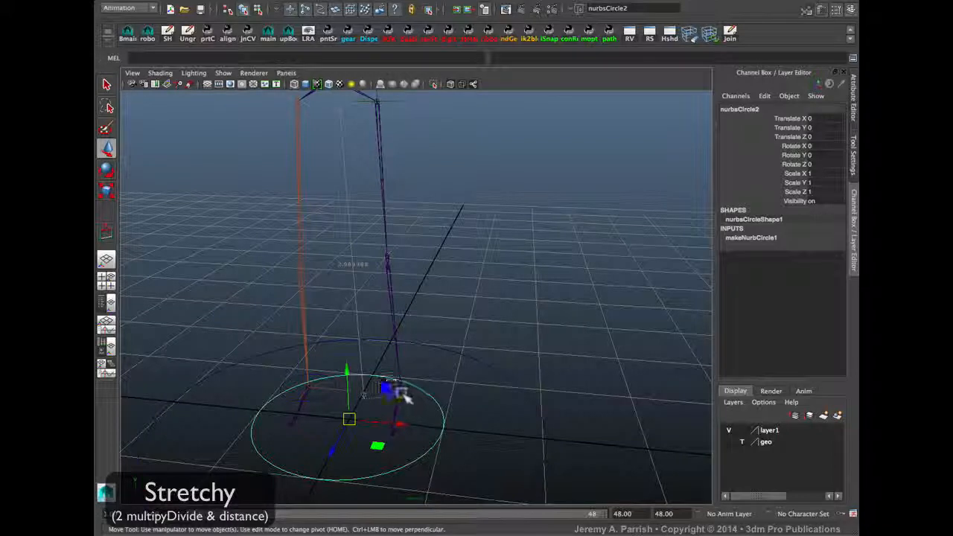
pyautogui.moveTo(404, 393); pyautogui.dragTo(400, 397)
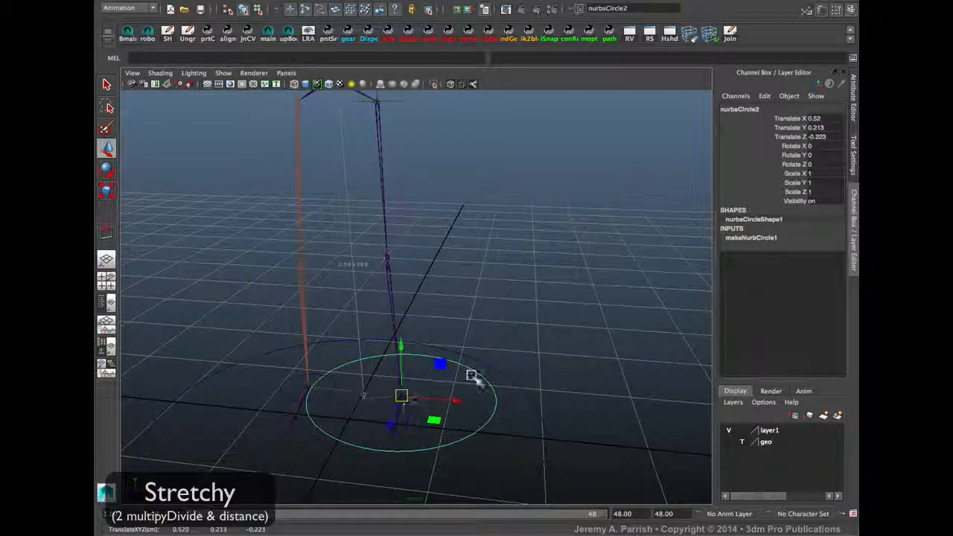
# Scale the ankle circle uniformly to about 0.253 and freeze its transformations.
pyautogui.press('r')
pyautogui.moveTo(504, 345); pyautogui.dragTo(399, 337, button='middle')
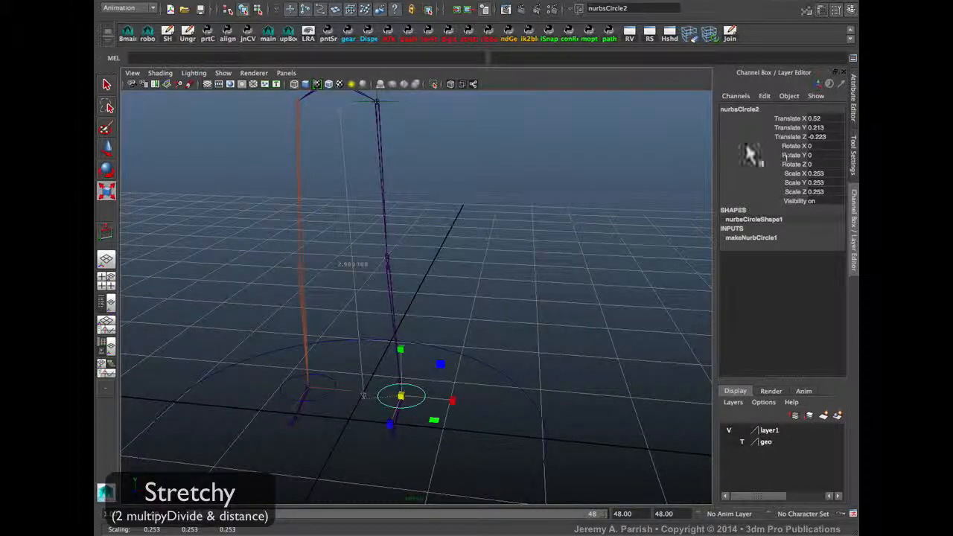
pyautogui.rightClick(735, 163)
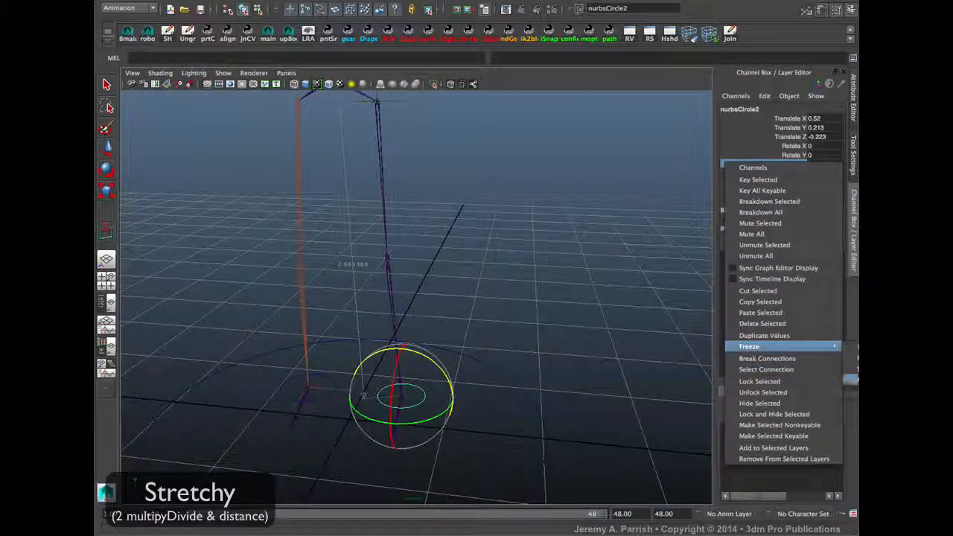
pyautogui.click(785, 346)
pyautogui.press('w')
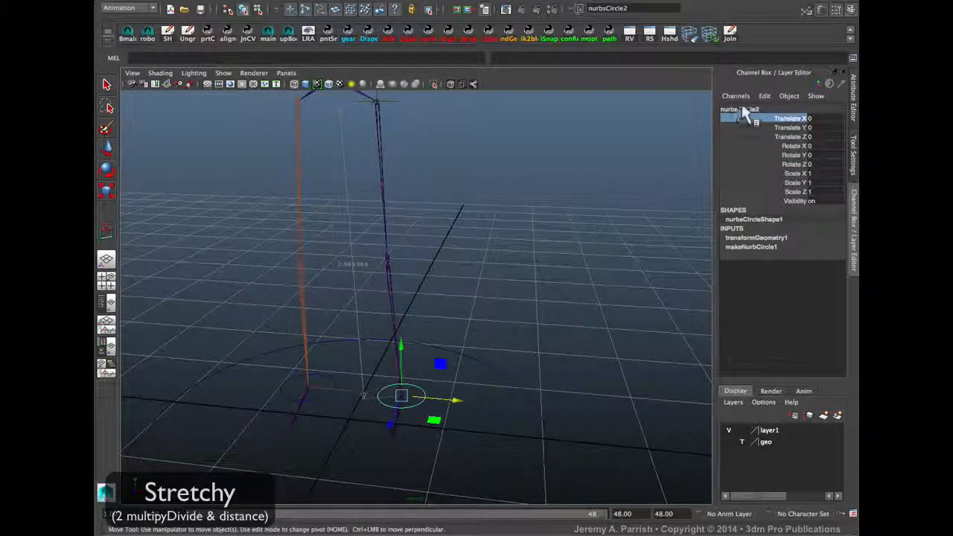
# Rename the ankle circle as IKleg_L and delete its construction history.
pyautogui.click(741, 109)
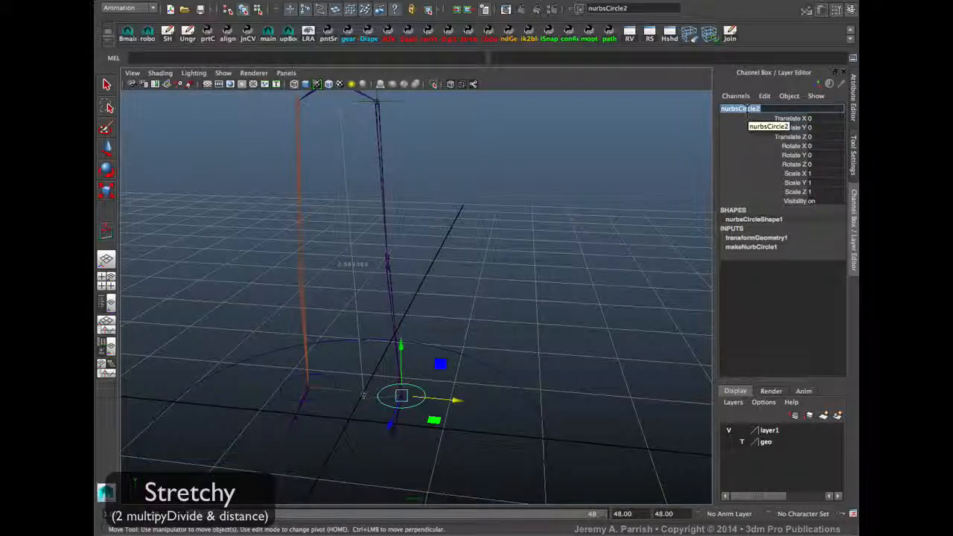
pyautogui.press('BackSpace')
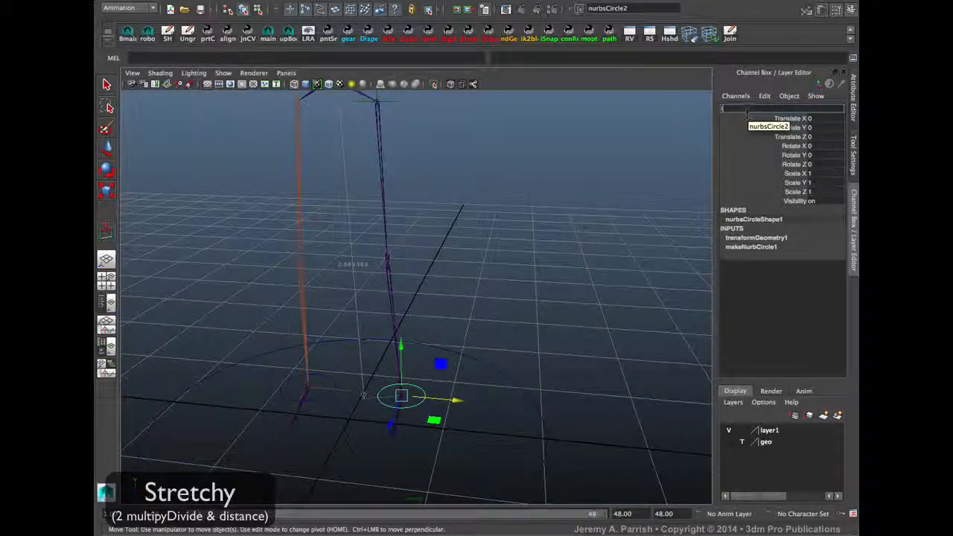
pyautogui.write('IKle')
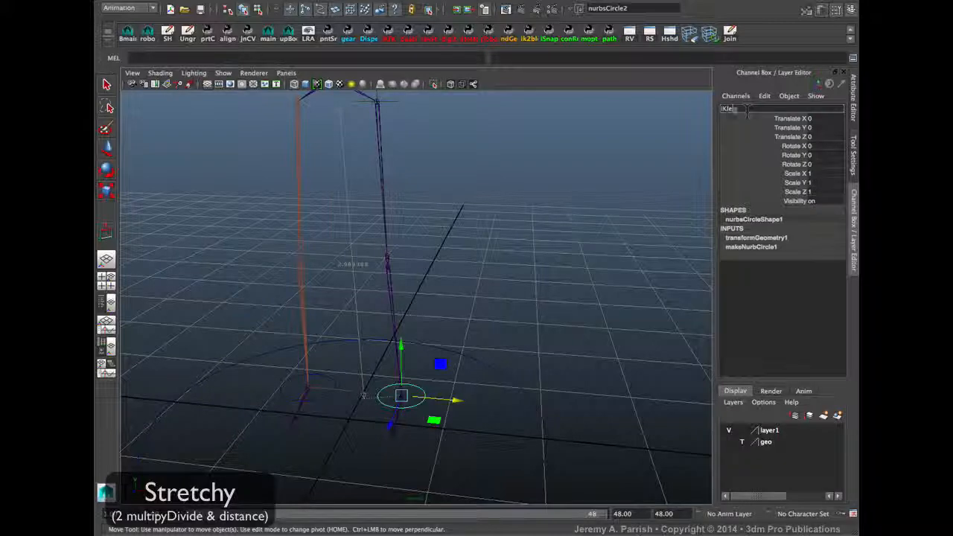
pyautogui.write('g_L')
pyautogui.press('Return')
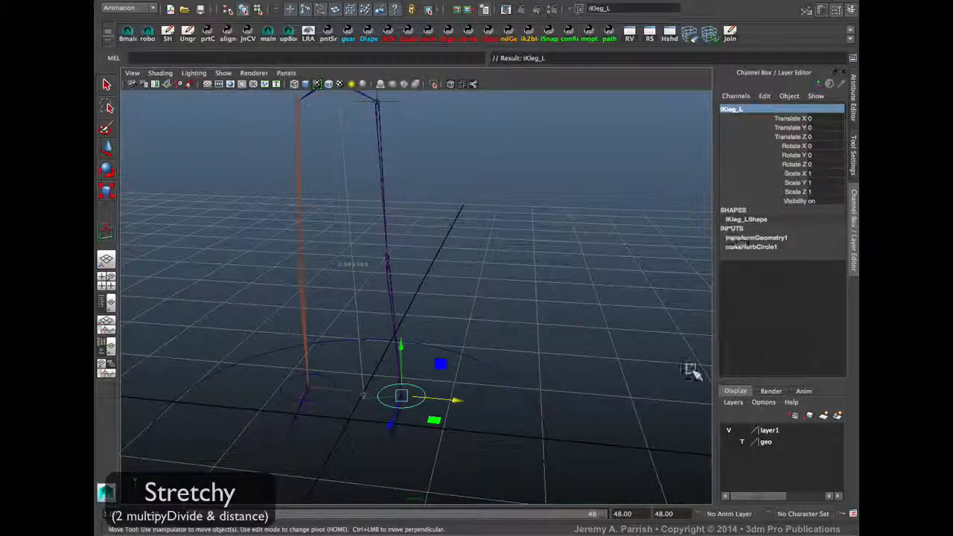
pyautogui.keyDown('alt'); pyautogui.moveTo(442, 265); pyautogui.dragTo(454, 287); pyautogui.keyUp('alt')
pyautogui.press('q')
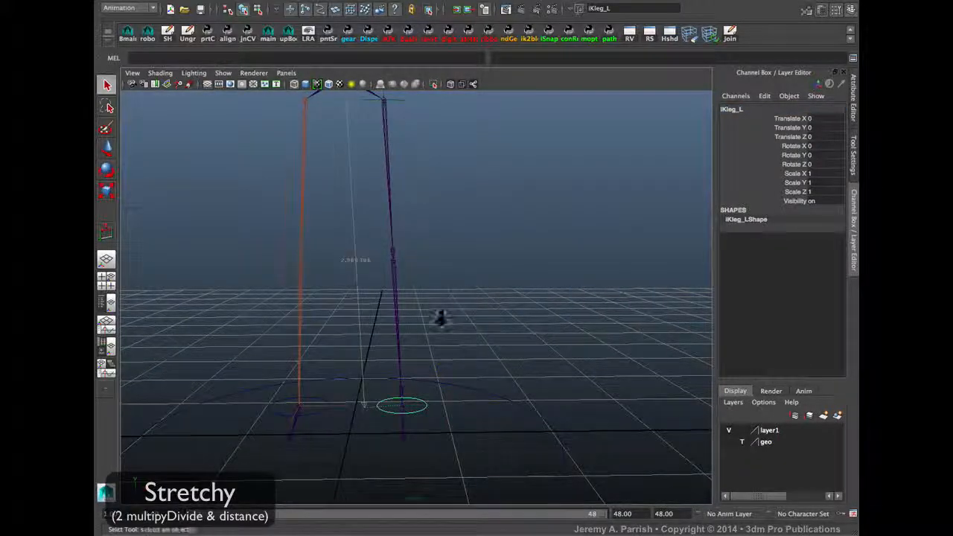
pyautogui.keyDown('alt'); pyautogui.moveTo(440, 318); pyautogui.dragTo(439, 374); pyautogui.keyUp('alt')
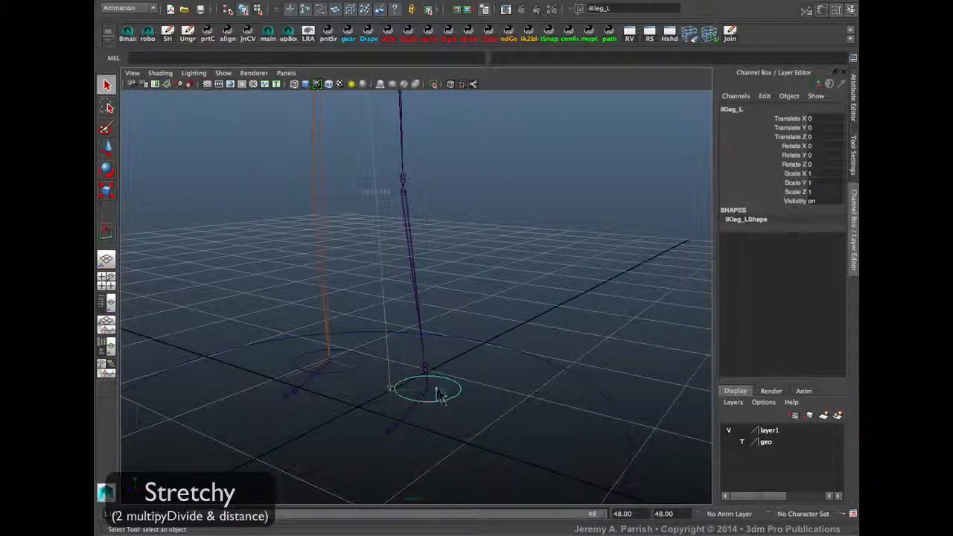
pyautogui.click(426, 390)
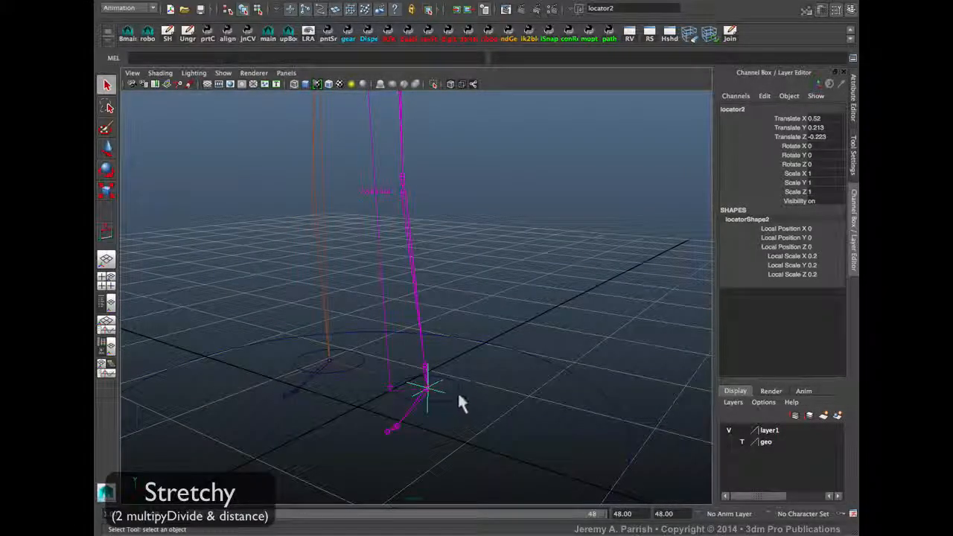
pyautogui.click(455, 394)
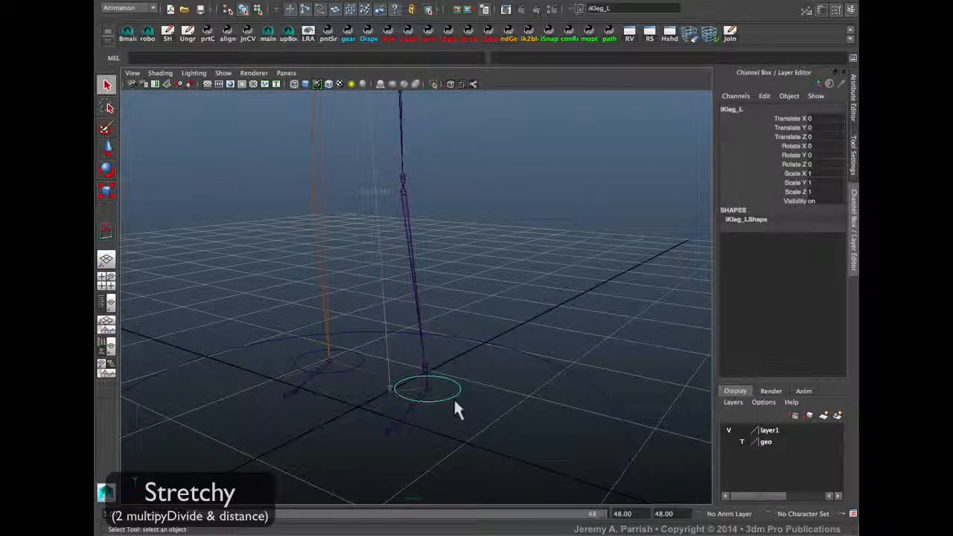
pyautogui.click(432, 388)
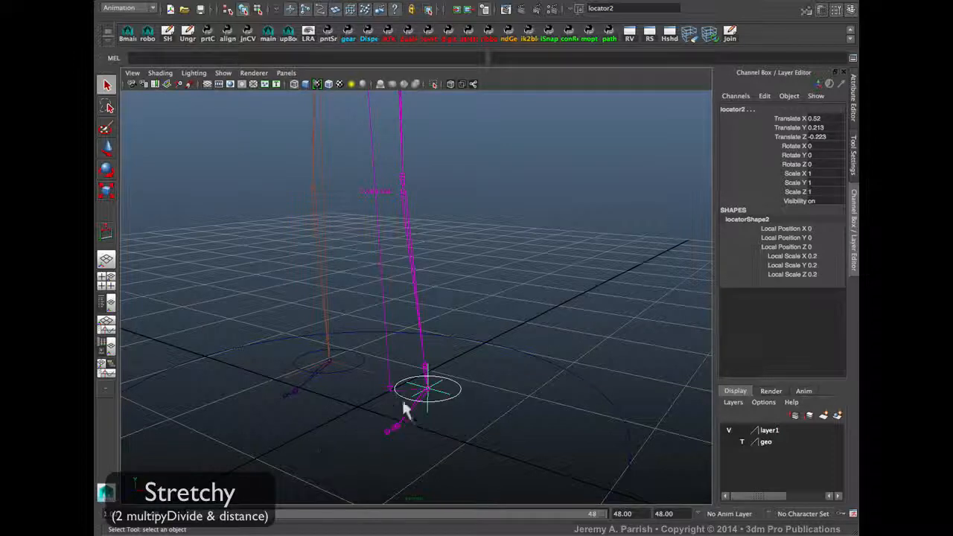
# Rename the distance locator at the left ankle as locator_L_ankleDist, following the naming of the hip locator.
pyautogui.keyDown('alt'); pyautogui.moveTo(484, 273); pyautogui.dragTo(439, 227); pyautogui.keyUp('alt')
pyautogui.click(411, 162)
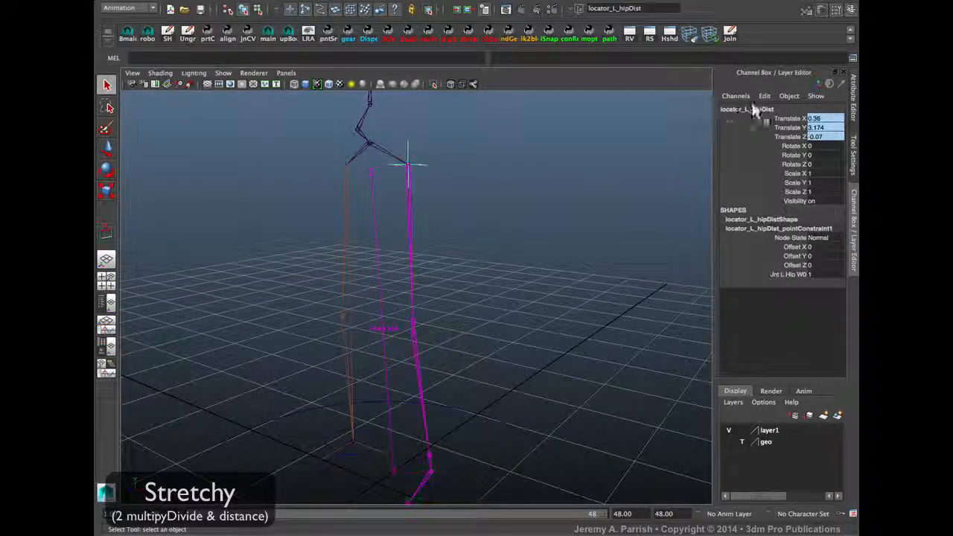
pyautogui.click(553, 439)
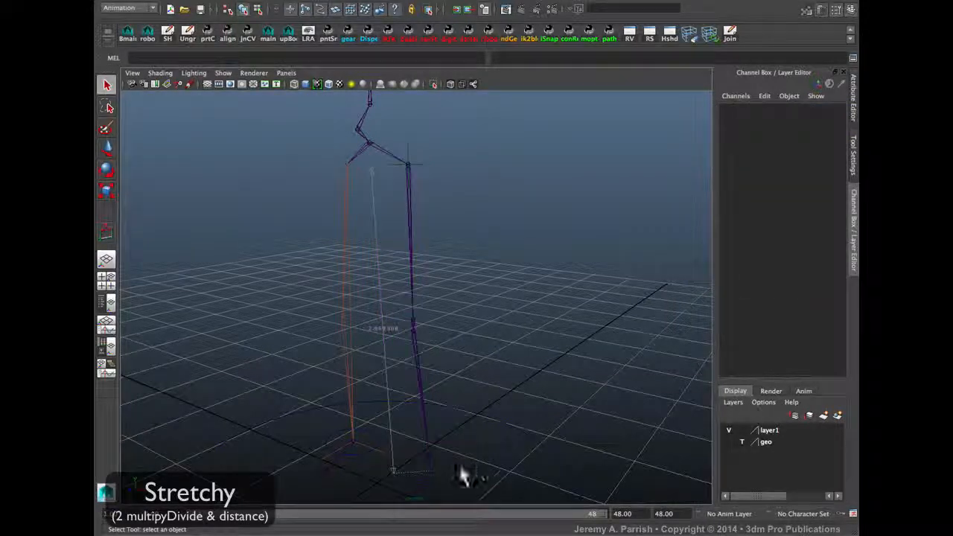
pyautogui.click(433, 474)
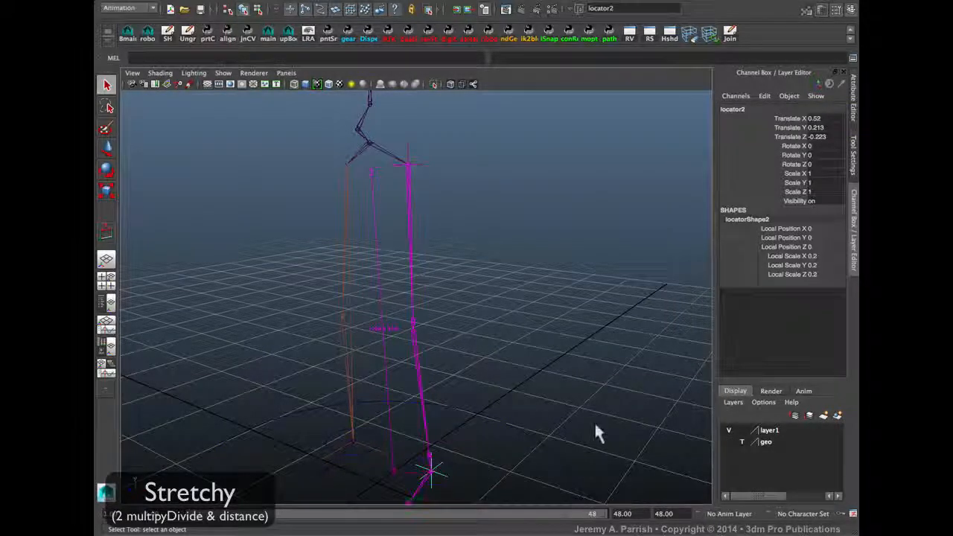
pyautogui.click(738, 111)
pyautogui.write('locator_L_hipDist')
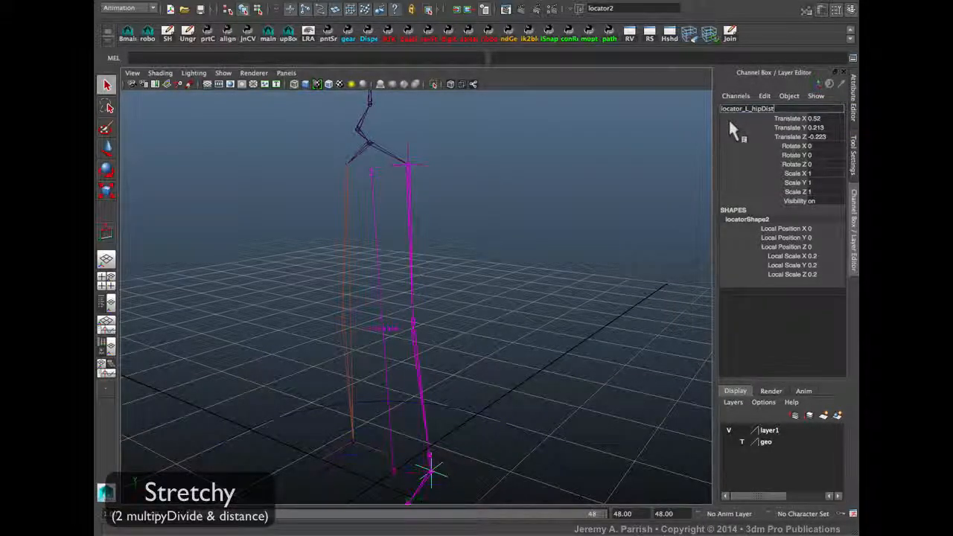
pyautogui.press('Left')
pyautogui.press('Left')
pyautogui.press('Left')
pyautogui.press('Left')
pyautogui.press('BackSpace')
pyautogui.press('BackSpace')
pyautogui.press('BackSpace')
pyautogui.write('ankle')
pyautogui.press('Return')
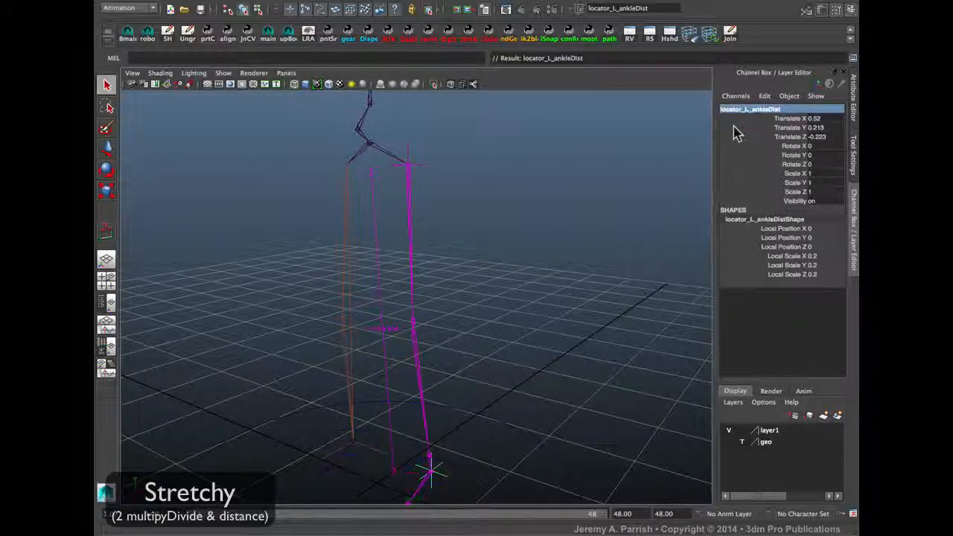
# Point-constrain locator_L_ankleDist to the IKleg_L control at the left ankle.
pyautogui.keyDown('alt'); pyautogui.moveTo(429, 300); pyautogui.dragTo(490, 372); pyautogui.keyUp('alt')
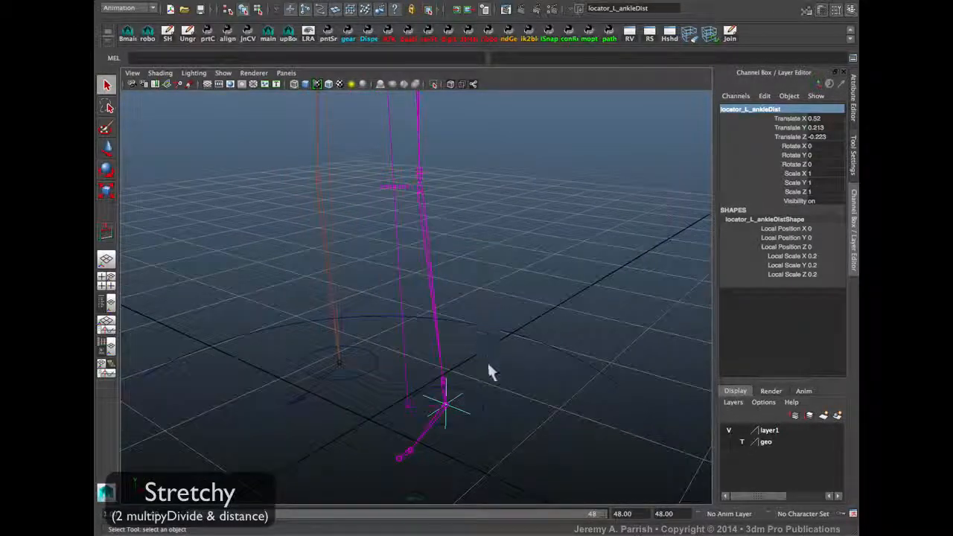
pyautogui.click(479, 402)
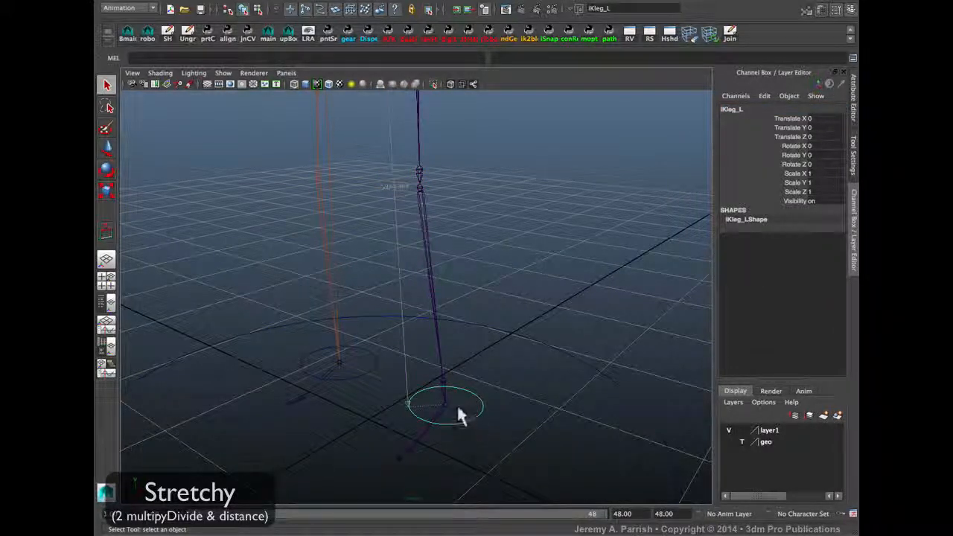
pyautogui.click(462, 413)
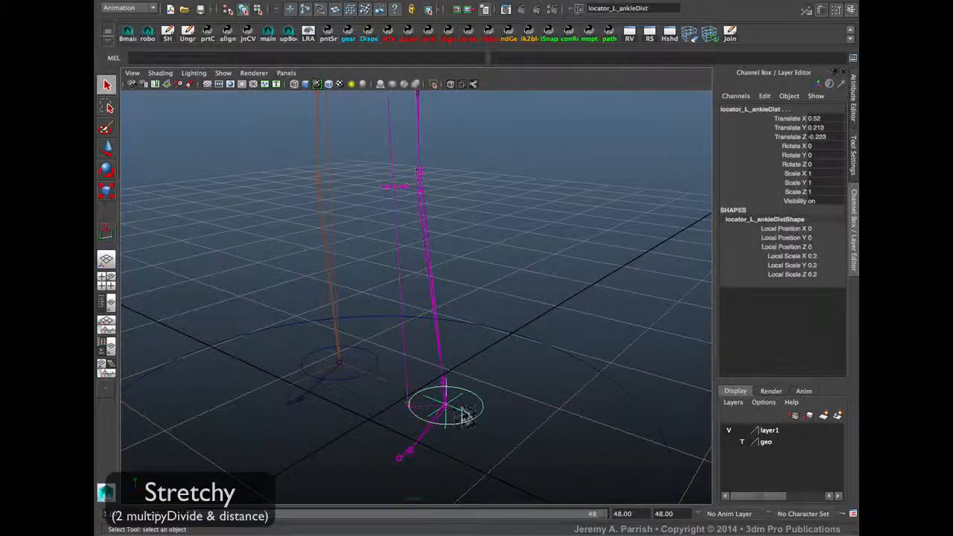
pyautogui.click(733, 2)
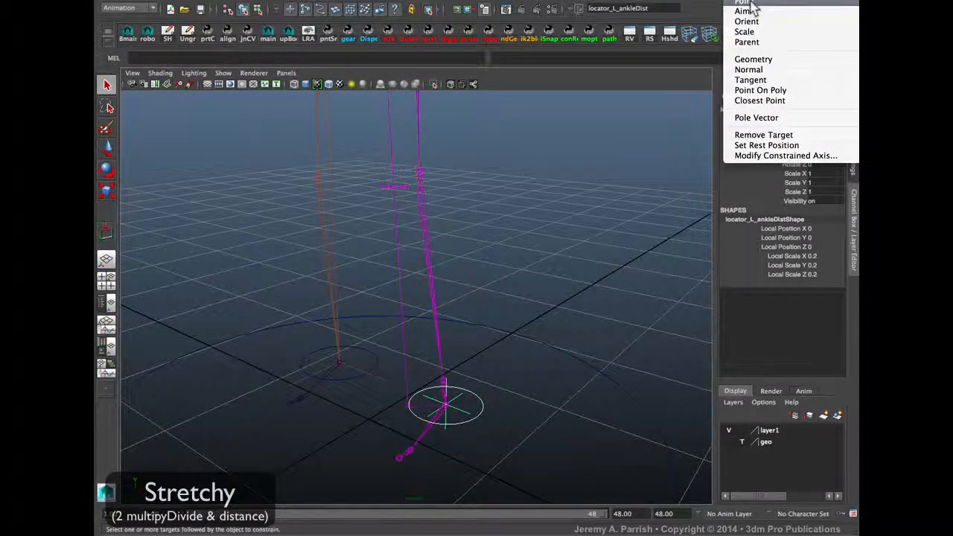
pyautogui.click(742, 2)
# Select only the IKleg_L control and activate the Move tool.
pyautogui.keyDown('alt'); pyautogui.moveTo(501, 309); pyautogui.dragTo(447, 298); pyautogui.keyUp('alt')
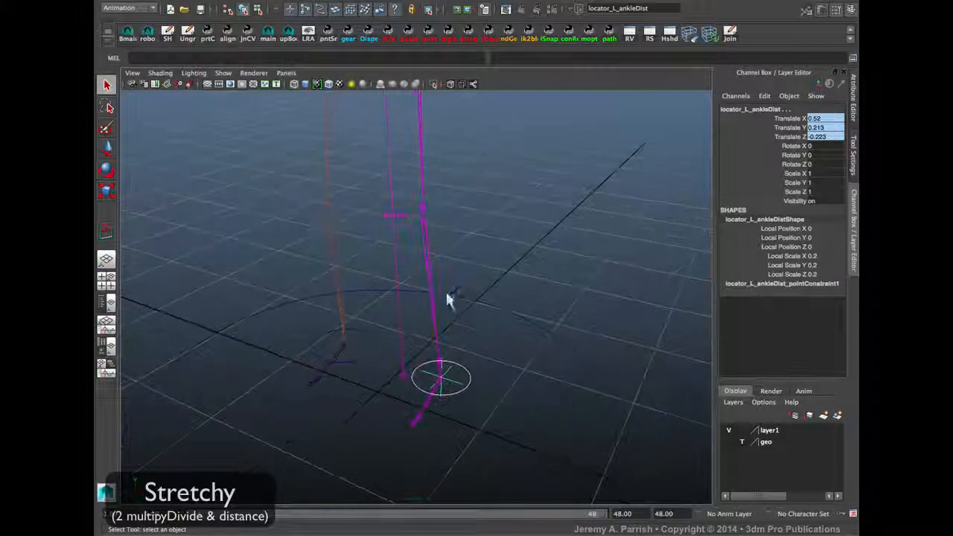
pyautogui.click(464, 385)
pyautogui.click(465, 384)
pyautogui.keyDown('alt'); pyautogui.moveTo(468, 384); pyautogui.dragTo(402, 373); pyautogui.keyUp('alt')
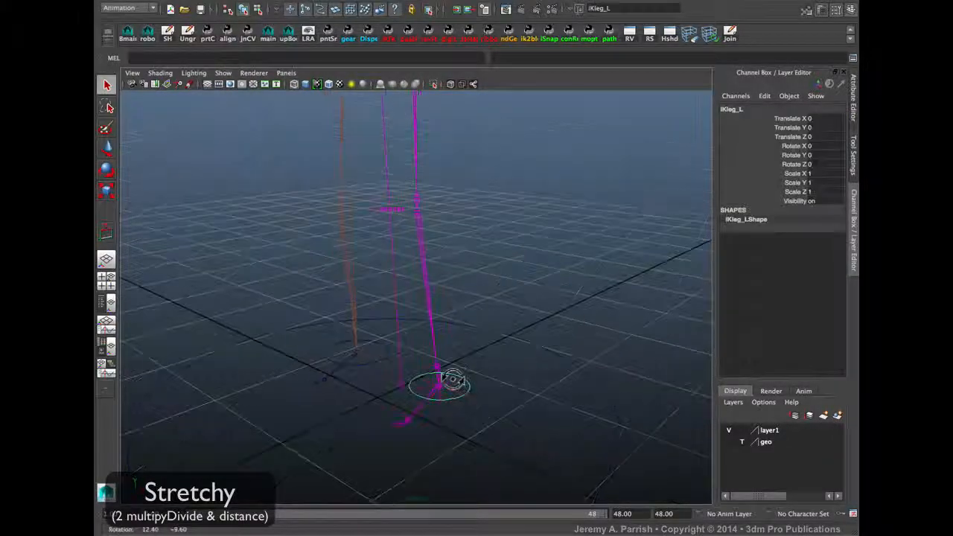
pyautogui.press('w')
pyautogui.keyDown('alt'); pyautogui.moveTo(516, 445); pyautogui.dragTo(484, 365); pyautogui.keyUp('alt')
pyautogui.keyDown('alt'); pyautogui.moveTo(485, 366); pyautogui.dragTo(490, 368, button='right'); pyautogui.keyUp('alt')
pyautogui.keyDown('alt'); pyautogui.moveTo(490, 368); pyautogui.dragTo(459, 284); pyautogui.keyUp('alt')
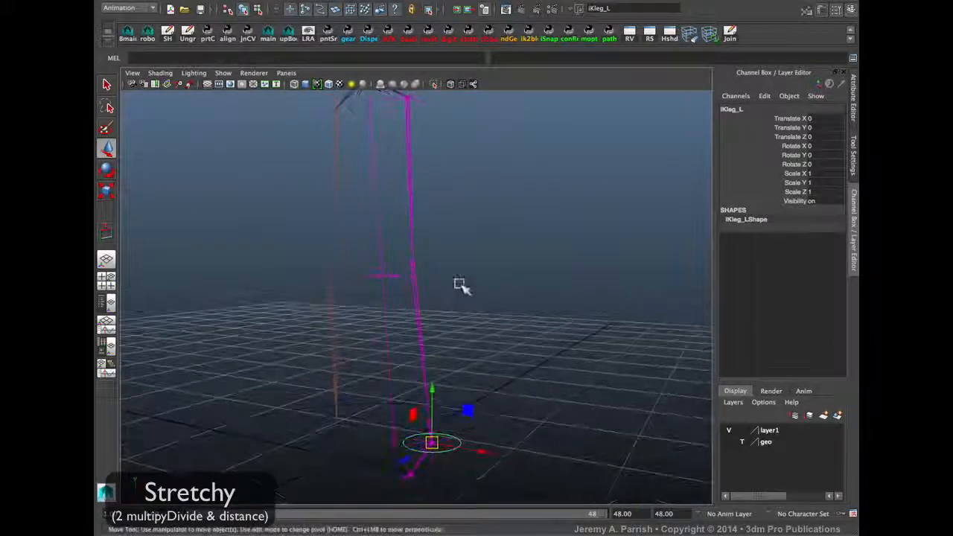
# Check the Scale X channels and input nodes of jnt_L_hip and jnt_L_knee.
pyautogui.click(405, 250)
pyautogui.click(411, 262)
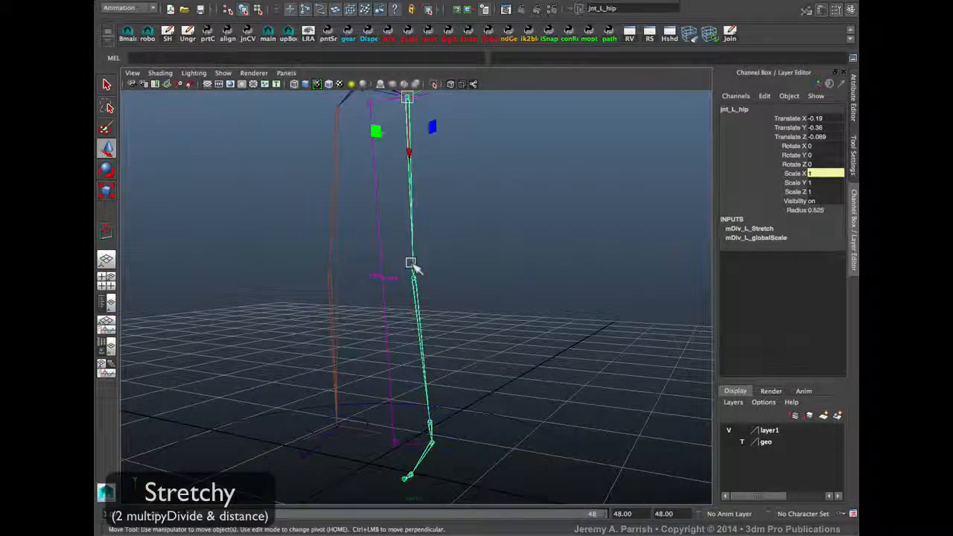
pyautogui.click(412, 263)
pyautogui.click(420, 344)
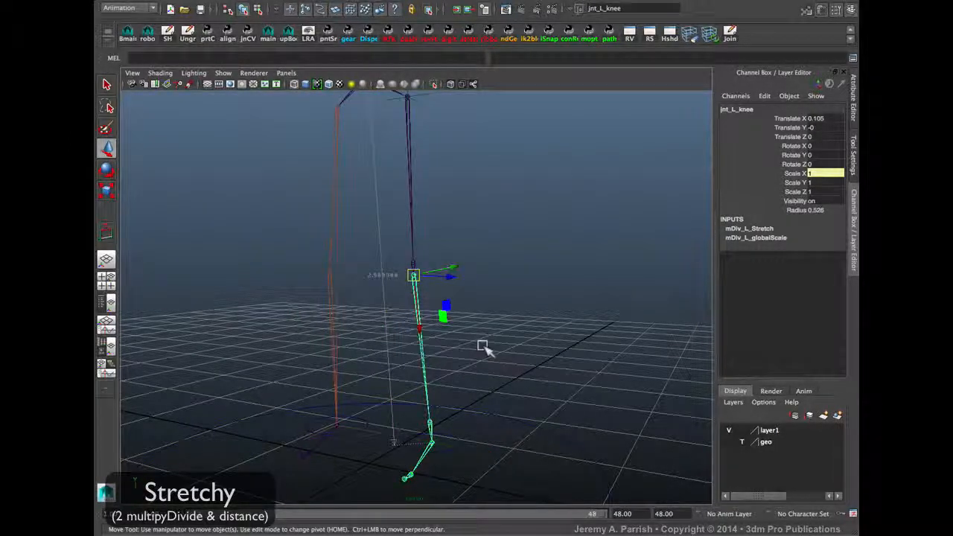
# Test the constraint by moving IKleg_L up and down along Y, and undo the move.
pyautogui.keyDown('alt'); pyautogui.moveTo(481, 344); pyautogui.dragTo(425, 334, button='right'); pyautogui.keyUp('alt')
pyautogui.keyDown('alt'); pyautogui.moveTo(425, 334); pyautogui.dragTo(447, 346); pyautogui.keyUp('alt')
pyautogui.click(450, 404)
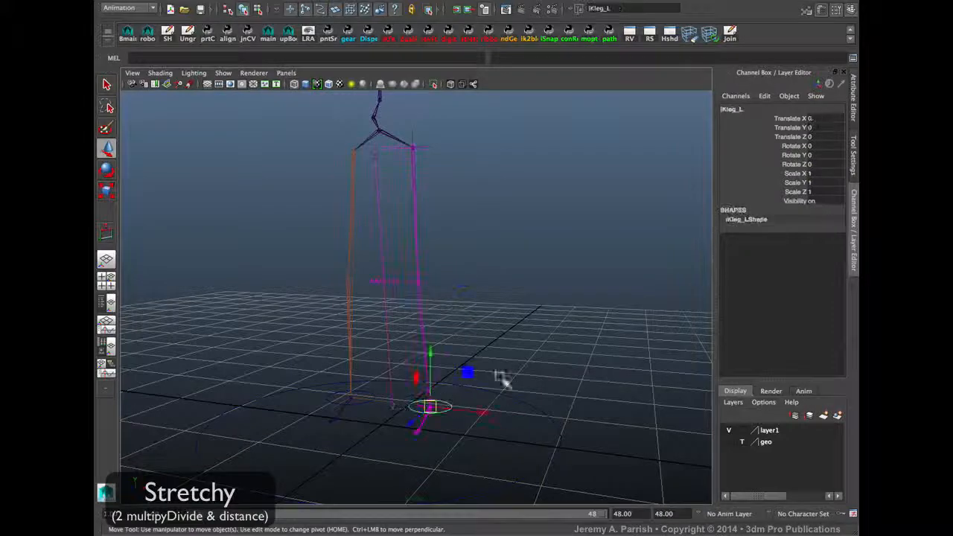
pyautogui.keyDown('alt'); pyautogui.moveTo(503, 379); pyautogui.dragTo(433, 324); pyautogui.keyUp('alt')
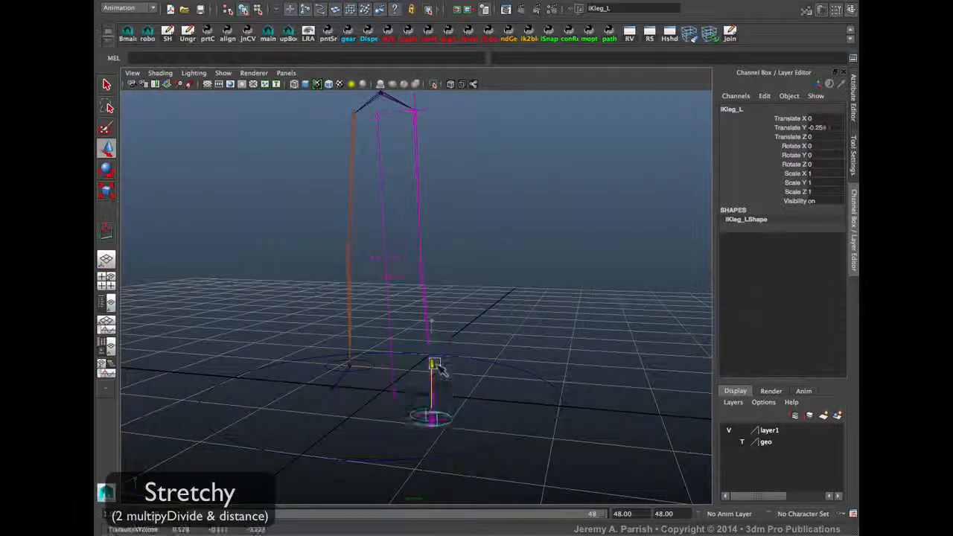
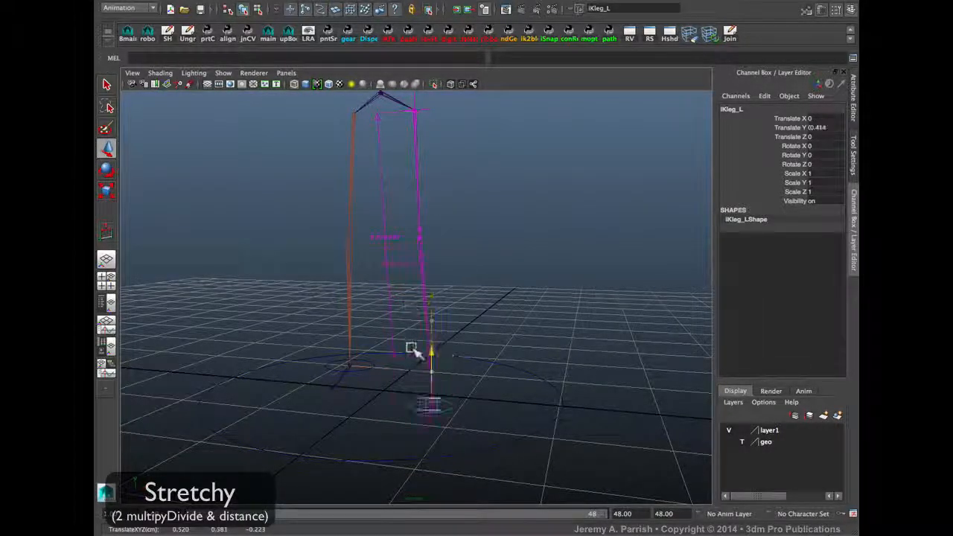
pyautogui.moveTo(411, 350); pyautogui.dragTo(392, 294)
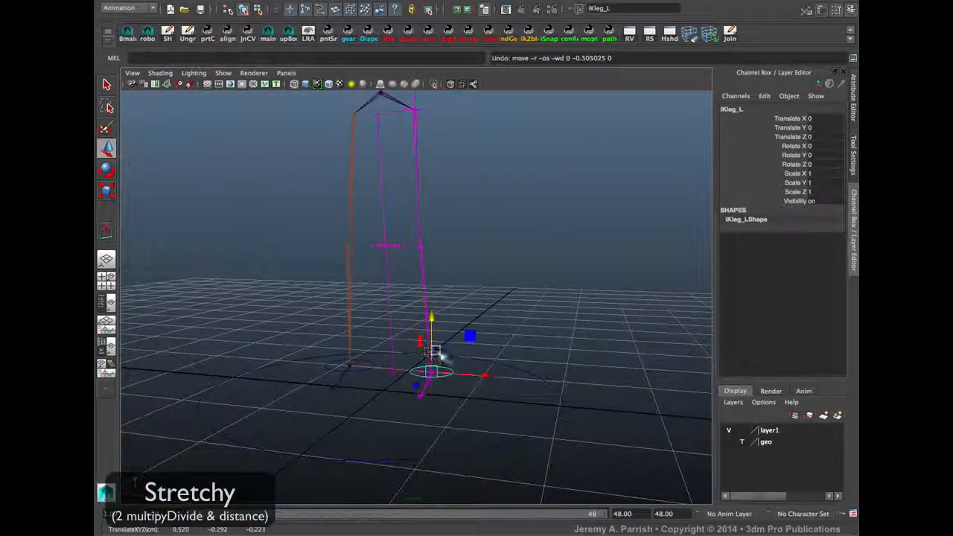
# Raise IKleg_L about 1.62 units along Y to test the distance again, and undo the move.
pyautogui.keyDown('alt'); pyautogui.moveTo(473, 171); pyautogui.dragTo(398, 202); pyautogui.keyUp('alt')
pyautogui.keyDown('alt'); pyautogui.moveTo(397, 201); pyautogui.dragTo(424, 234, button='right'); pyautogui.keyUp('alt')
pyautogui.keyDown('alt'); pyautogui.moveTo(424, 234); pyautogui.dragTo(430, 221); pyautogui.keyUp('alt')
pyautogui.keyDown('alt'); pyautogui.moveTo(429, 221); pyautogui.dragTo(454, 255, button='middle'); pyautogui.keyUp('alt')
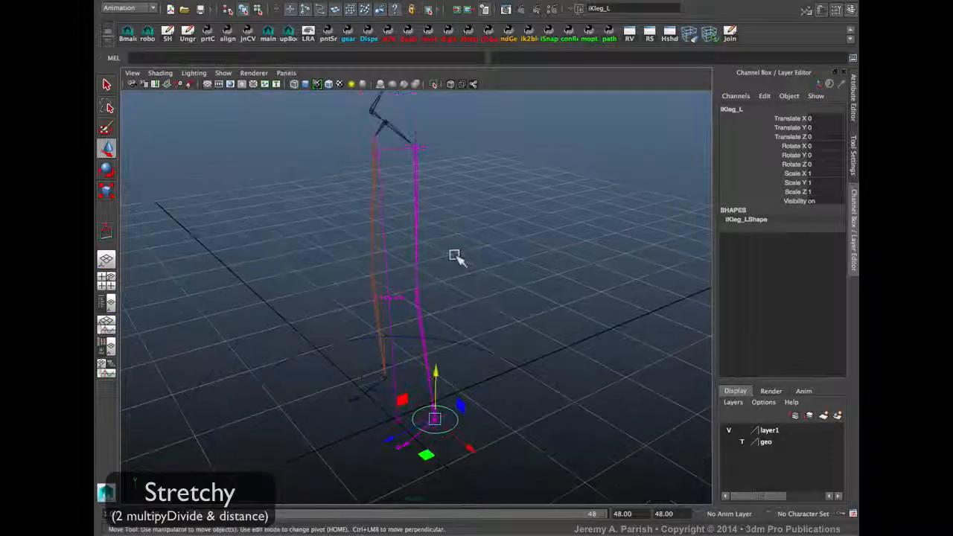
pyautogui.keyDown('alt'); pyautogui.moveTo(454, 255); pyautogui.dragTo(441, 227); pyautogui.keyUp('alt')
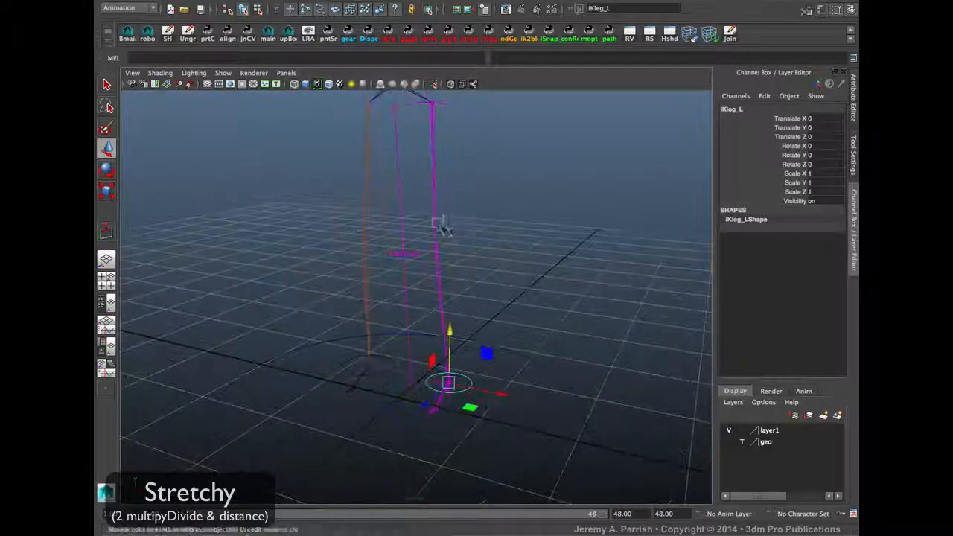
pyautogui.keyDown('alt'); pyautogui.moveTo(455, 244); pyautogui.dragTo(448, 267, button='middle'); pyautogui.keyUp('alt')
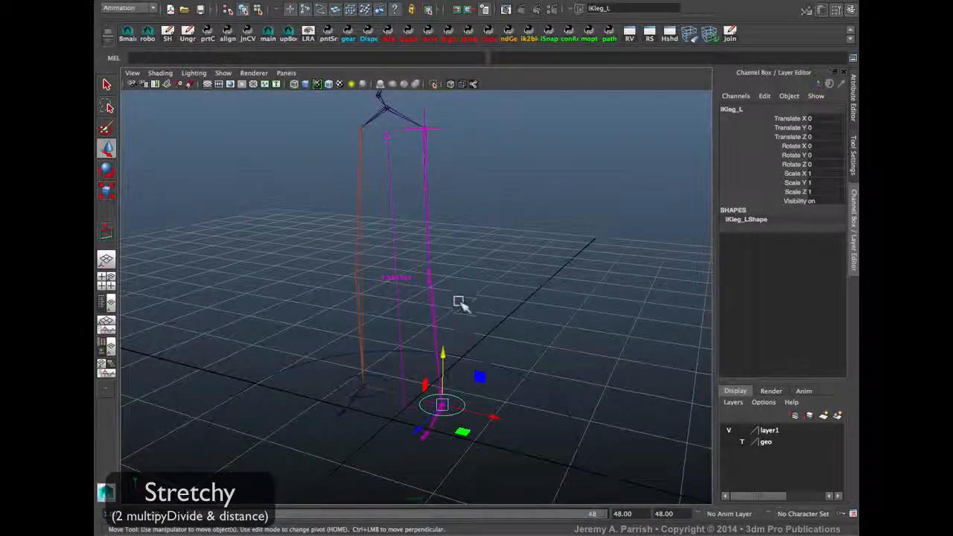
pyautogui.click(472, 257)
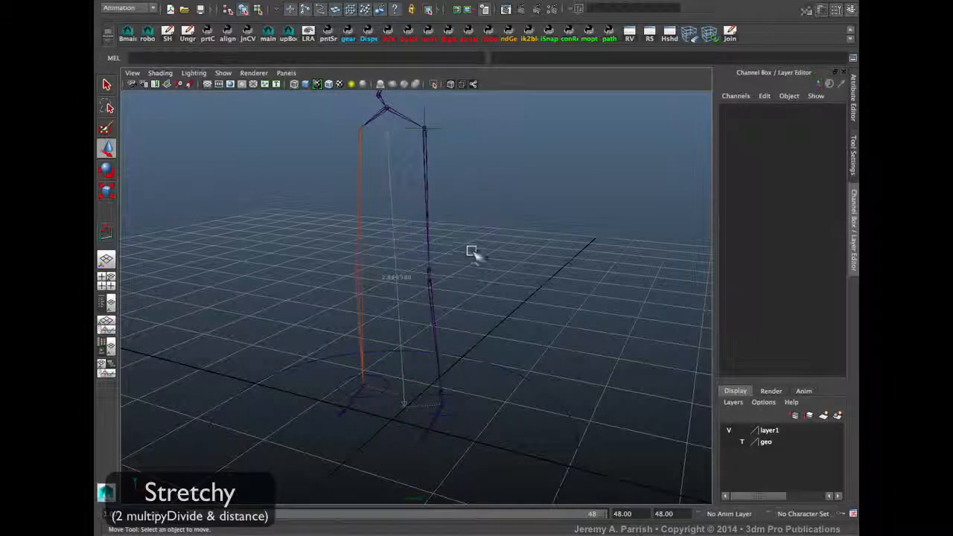
pyautogui.click(426, 216)
pyautogui.keyDown('alt'); pyautogui.moveTo(470, 275); pyautogui.dragTo(440, 261); pyautogui.keyUp('alt')
pyautogui.click(438, 383)
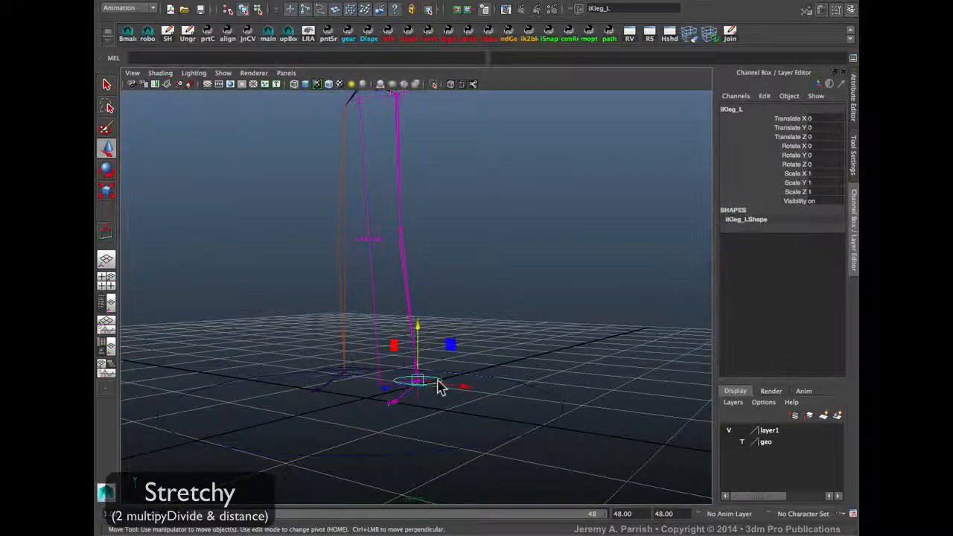
pyautogui.moveTo(419, 329); pyautogui.dragTo(414, 174)
pyautogui.hotkey('ctrl', 'z')
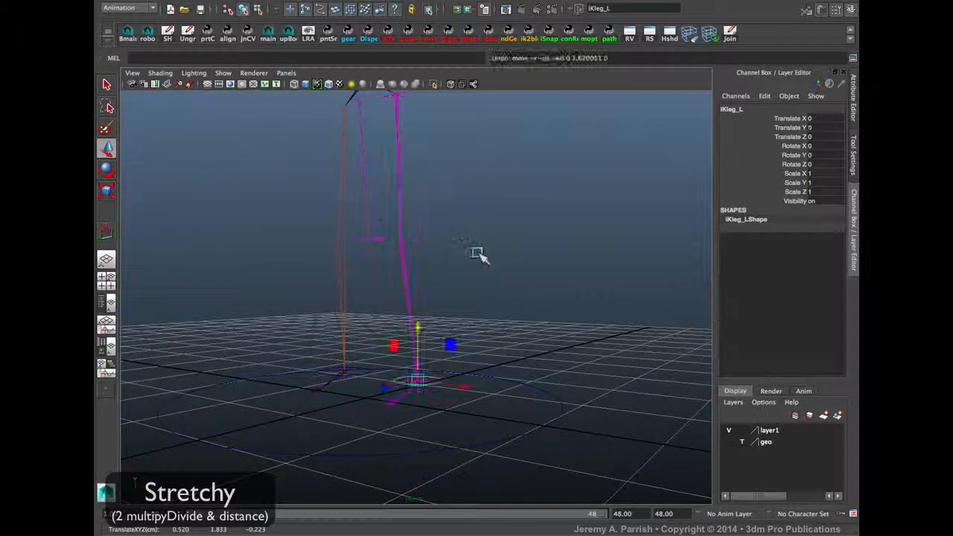
# Check the Scale X inputs of the left knee and hip joints again, and reselect IKleg_L.
pyautogui.keyDown('alt'); pyautogui.moveTo(449, 260); pyautogui.dragTo(463, 272); pyautogui.keyUp('alt')
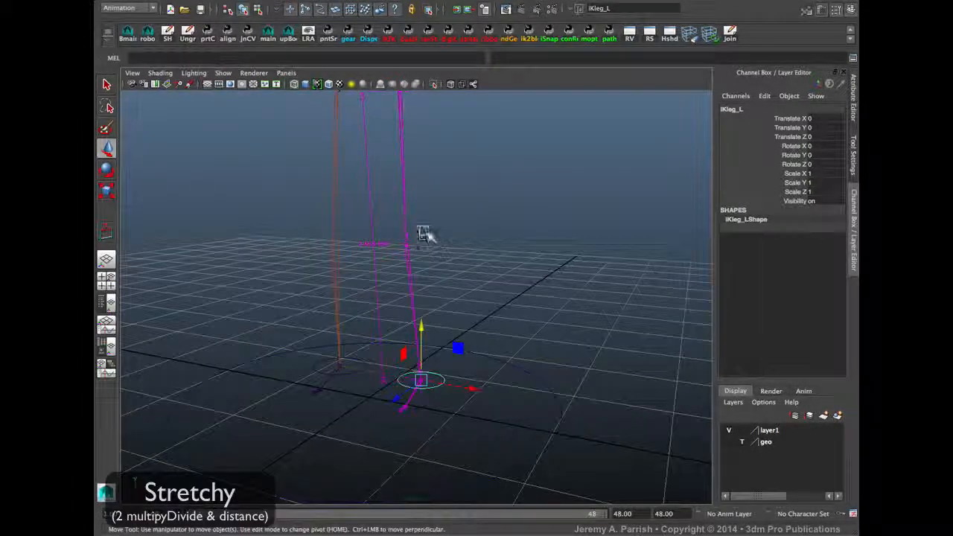
pyautogui.press('q')
pyautogui.click(407, 252)
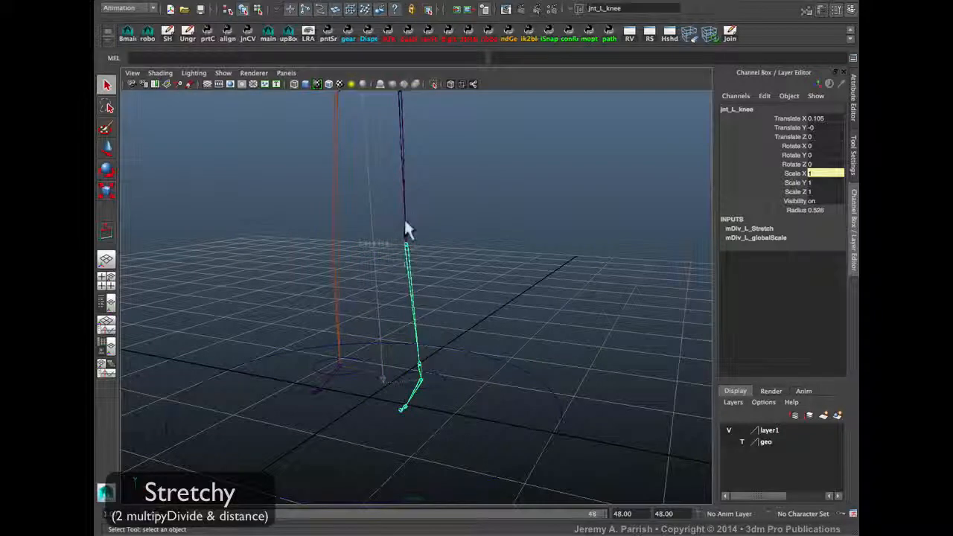
pyautogui.click(404, 231)
pyautogui.click(405, 230)
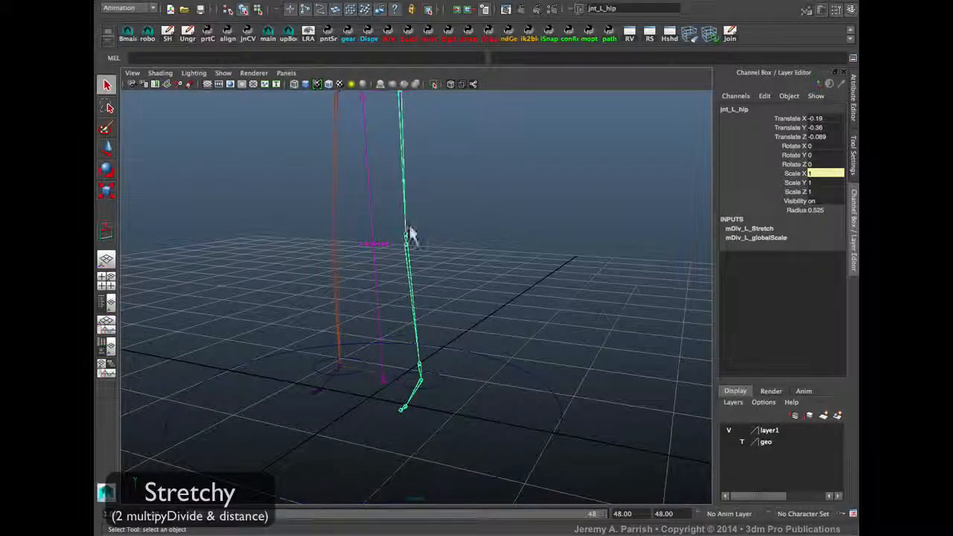
pyautogui.keyDown('alt'); pyautogui.moveTo(460, 336); pyautogui.dragTo(453, 393); pyautogui.keyUp('alt')
pyautogui.click(438, 385)
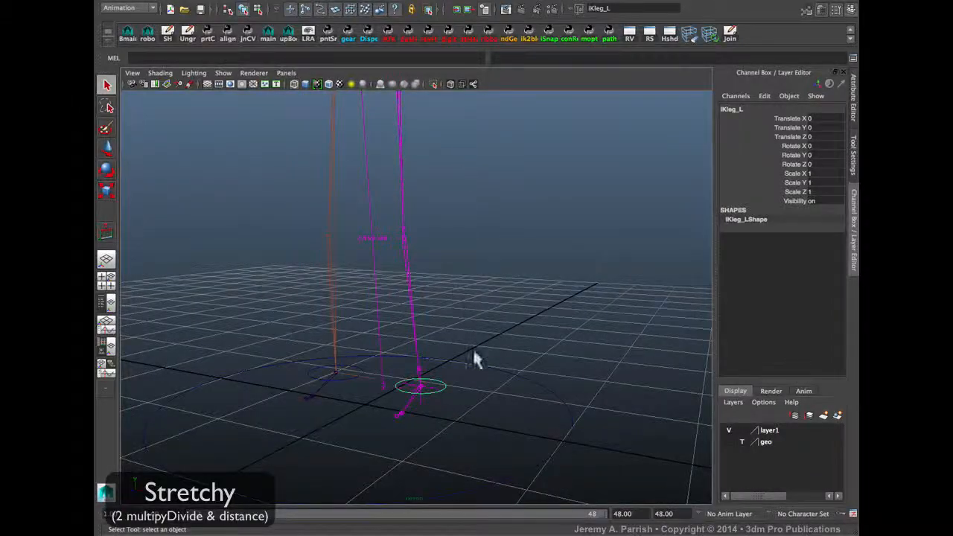
pyautogui.moveTo(476, 357)
pyautogui.keyDown('alt'); pyautogui.mouseDown()
pyautogui.moveTo(468, 330)
pyautogui.moveTo(476, 347)
pyautogui.moveTo(472, 339)
pyautogui.mouseUp(); pyautogui.keyUp('alt')
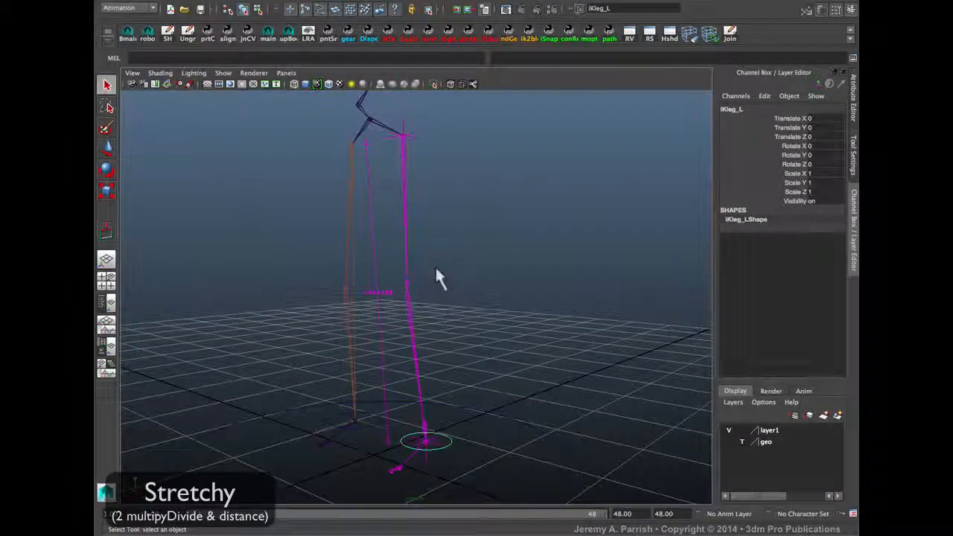
# Show the limit attributes of jnt_L_hip and enable a minimum Scale X limit of 1.00.
pyautogui.click(404, 244)
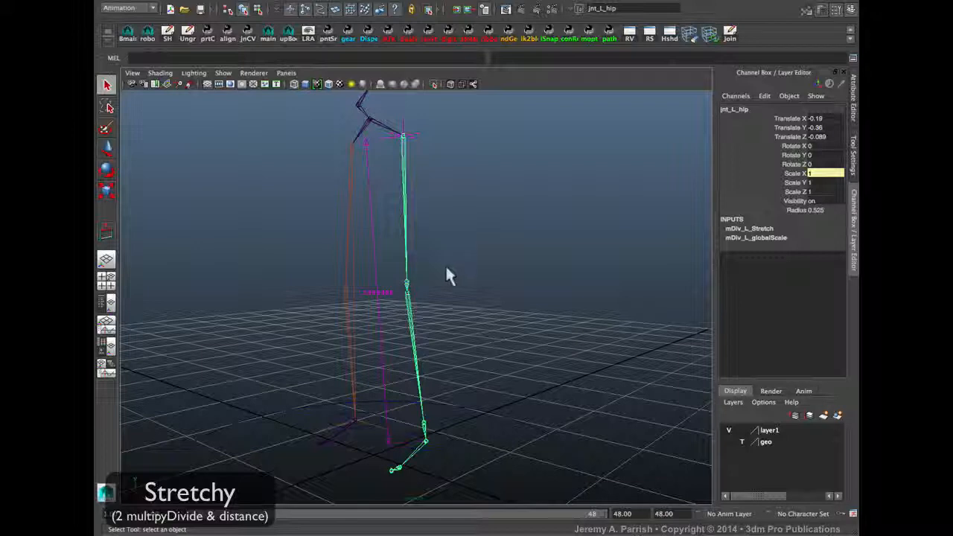
pyautogui.hotkey('ctrl', 'a')
pyautogui.click(836, 105)
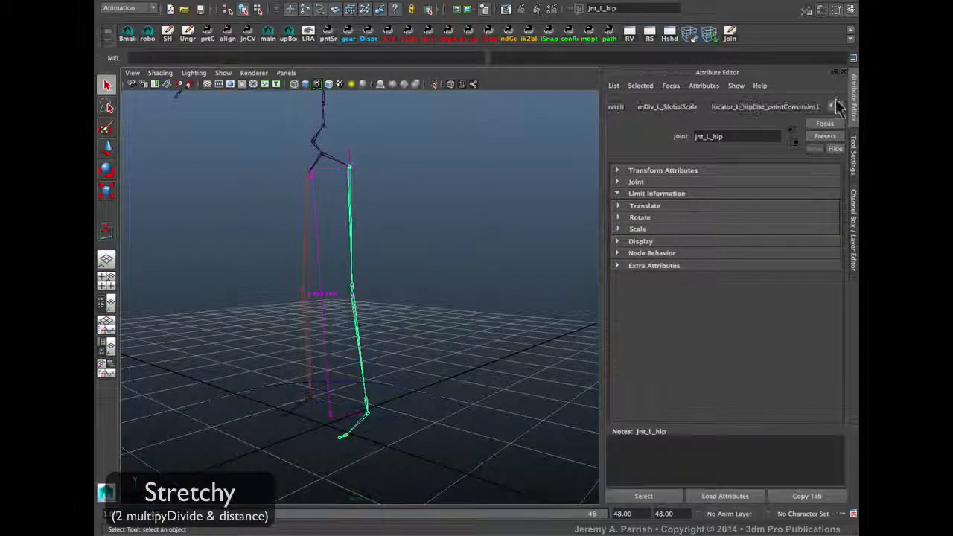
pyautogui.click(836, 105)
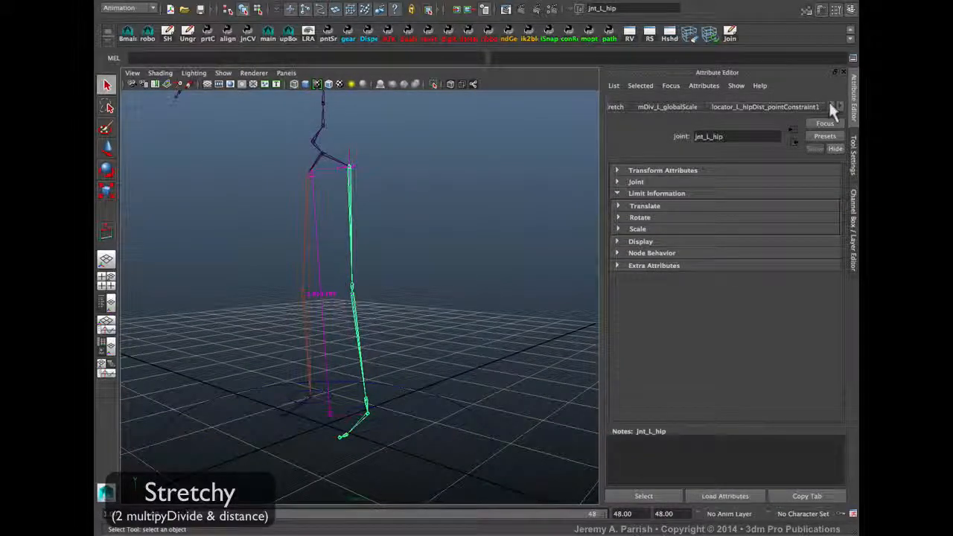
pyautogui.click(832, 107)
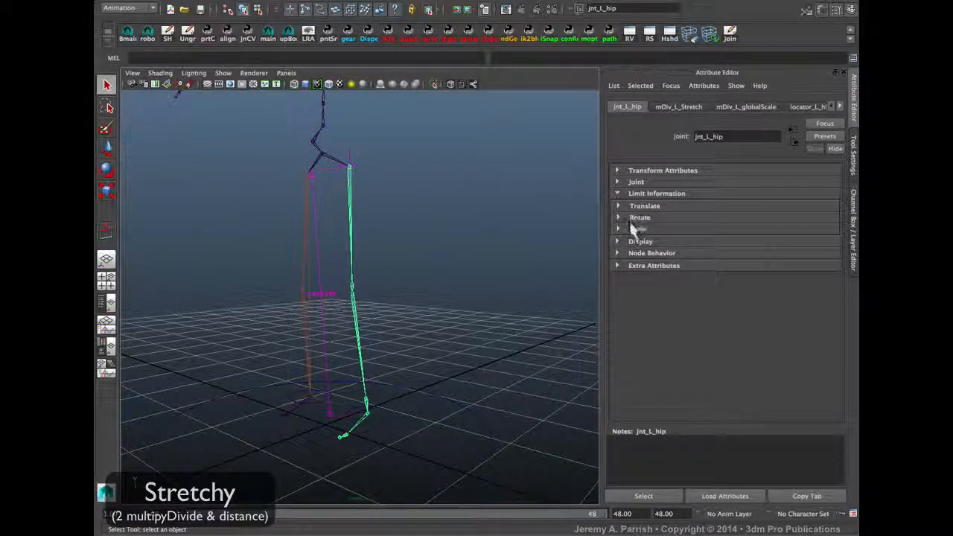
pyautogui.click(631, 228)
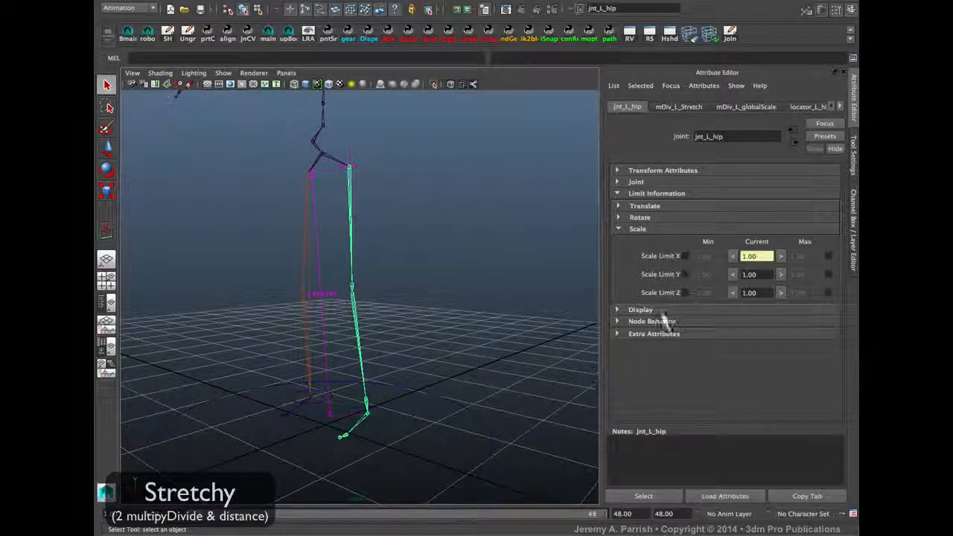
pyautogui.doubleClick(750, 256)
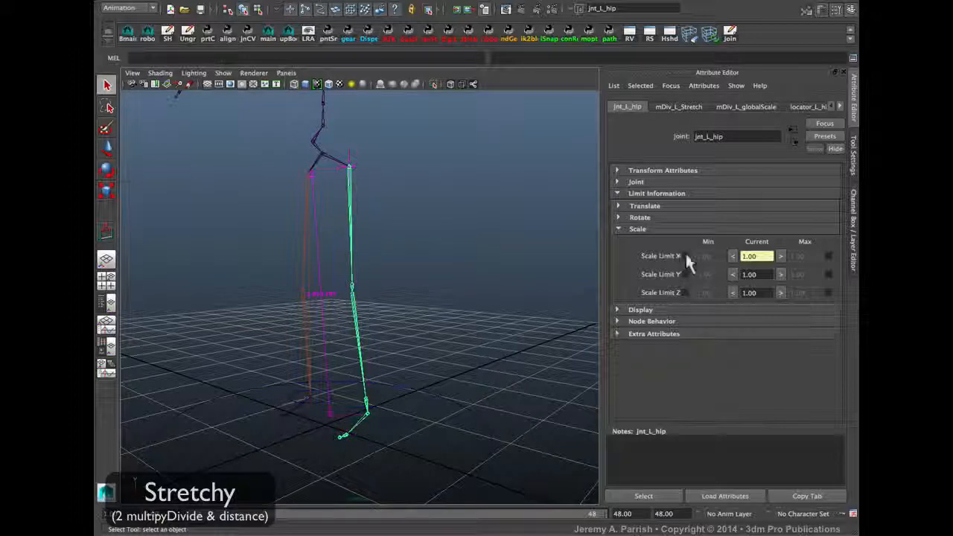
pyautogui.click(729, 256)
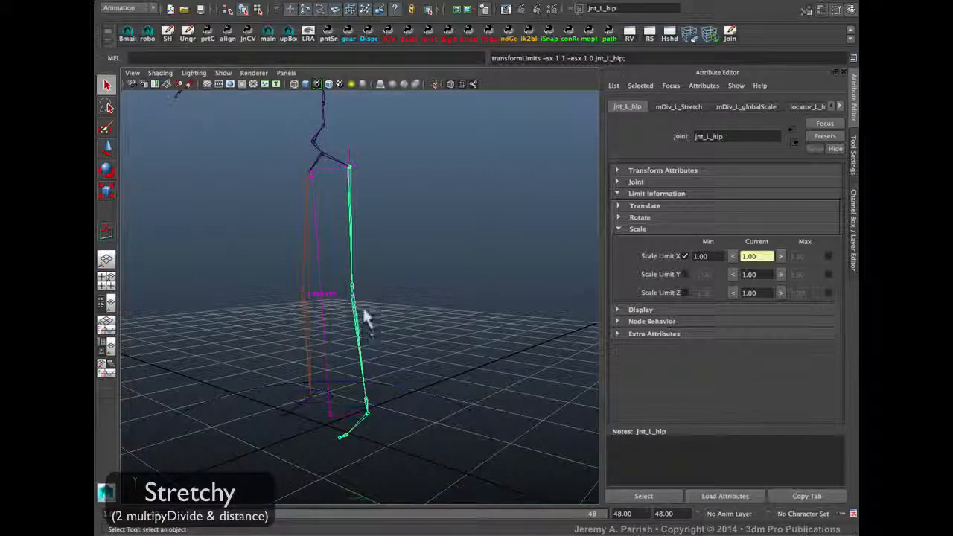
# Enable a minimum Scale X limit of 1.00 on both jnt_L_kneeRoot and jnt_L_knee.
pyautogui.click(352, 286)
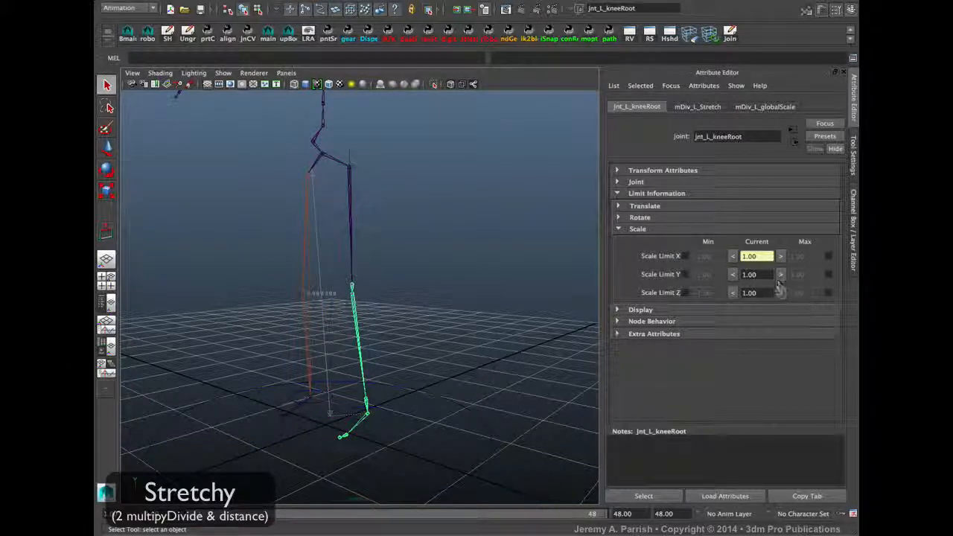
pyautogui.click(683, 256)
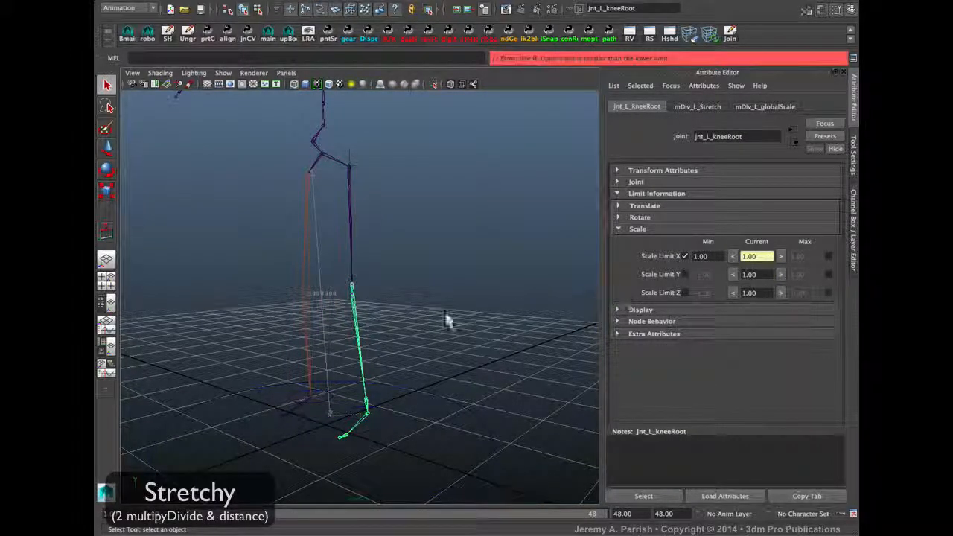
pyautogui.click(351, 301)
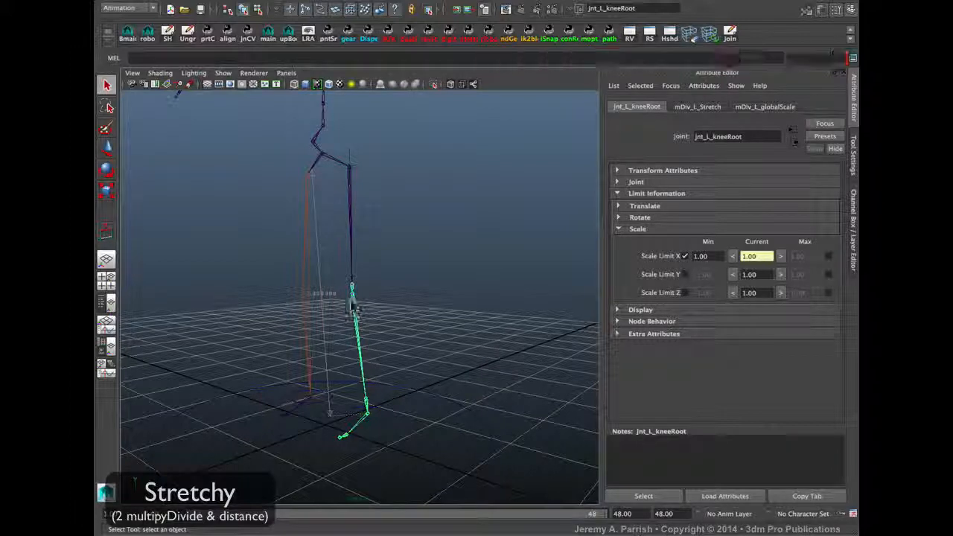
pyautogui.click(683, 256)
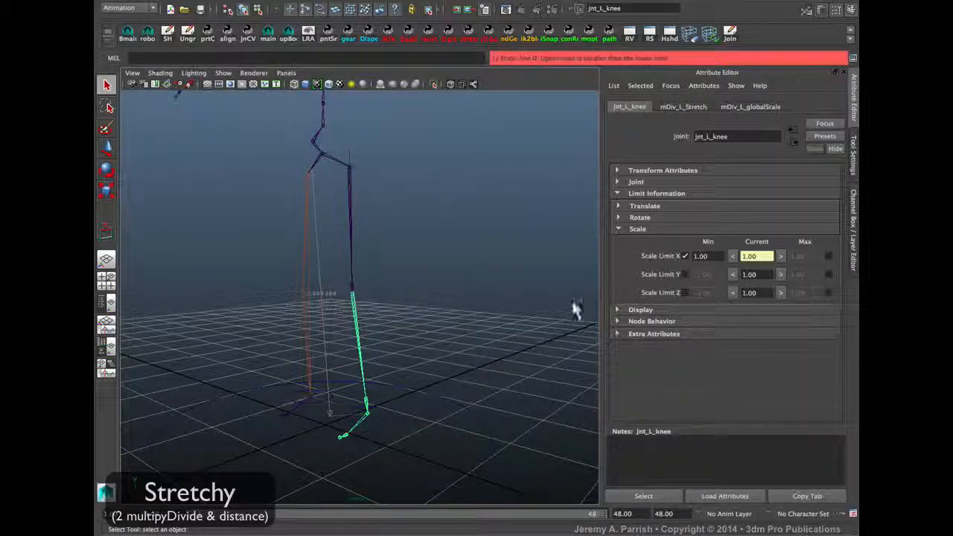
# Raise IKleg_L about 1.3 units along Y to test the scale limits, and undo the move.
pyautogui.click(377, 410)
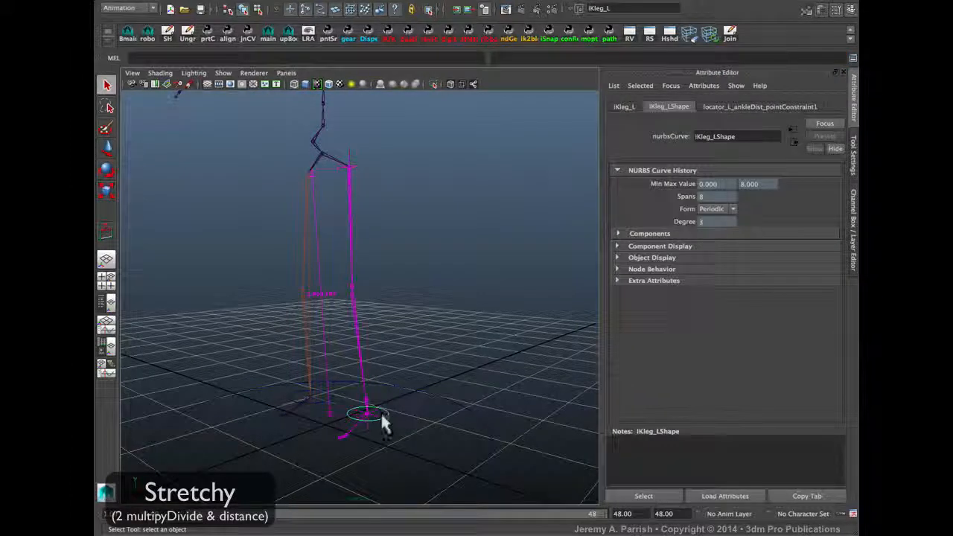
pyautogui.press('w')
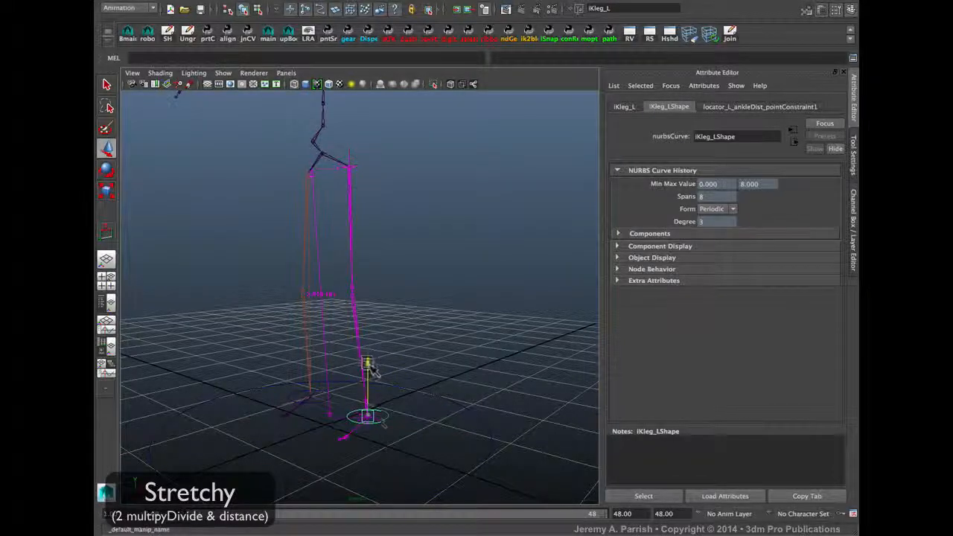
pyautogui.moveTo(368, 365); pyautogui.dragTo(338, 253)
pyautogui.hotkey('ctrl', 'z')
pyautogui.hotkey('ctrl', 'z')
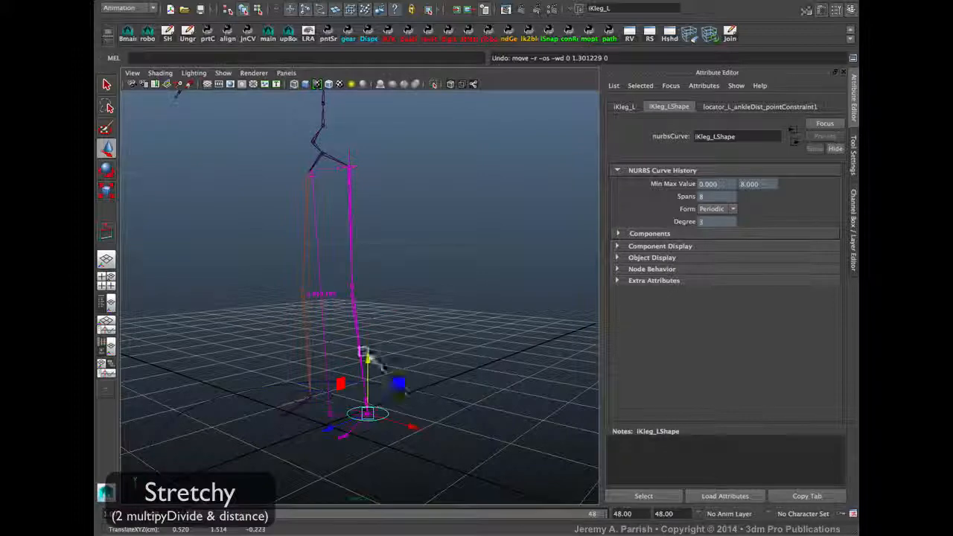
# Enable a minimum Scale X limit of 1.00 on jnt_L_ankleRoot.
pyautogui.scroll(5, 400, 394)
pyautogui.scroll(-5, 400, 394)
pyautogui.click(404, 350)
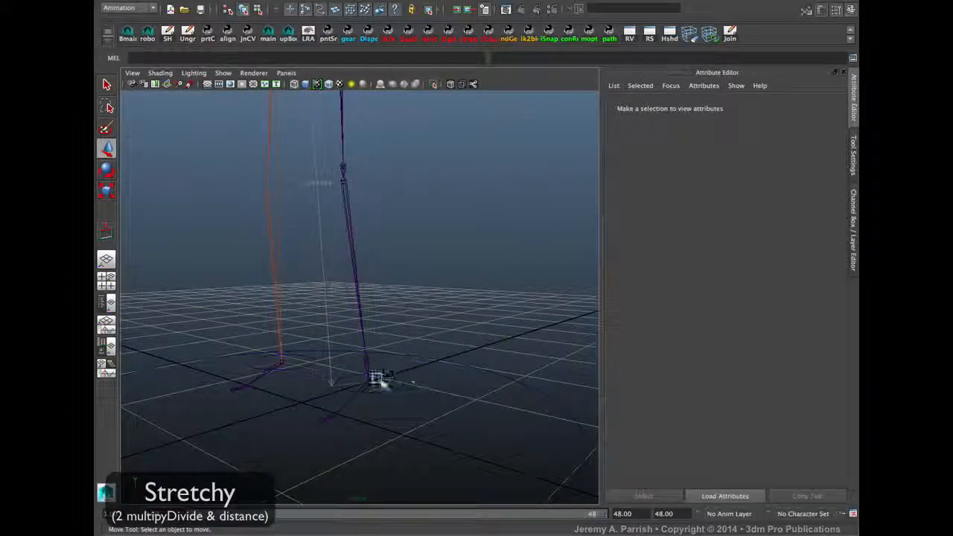
pyautogui.click(360, 360)
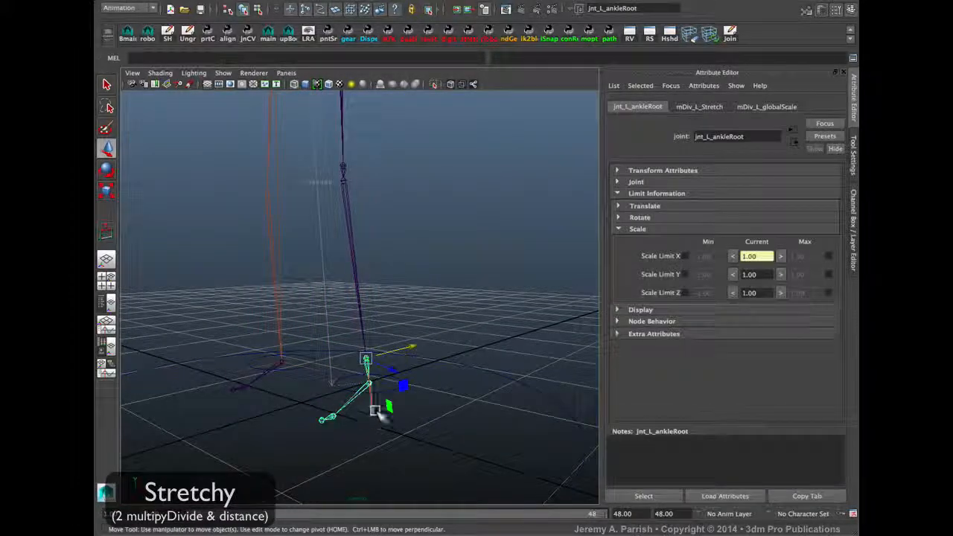
pyautogui.click(685, 256)
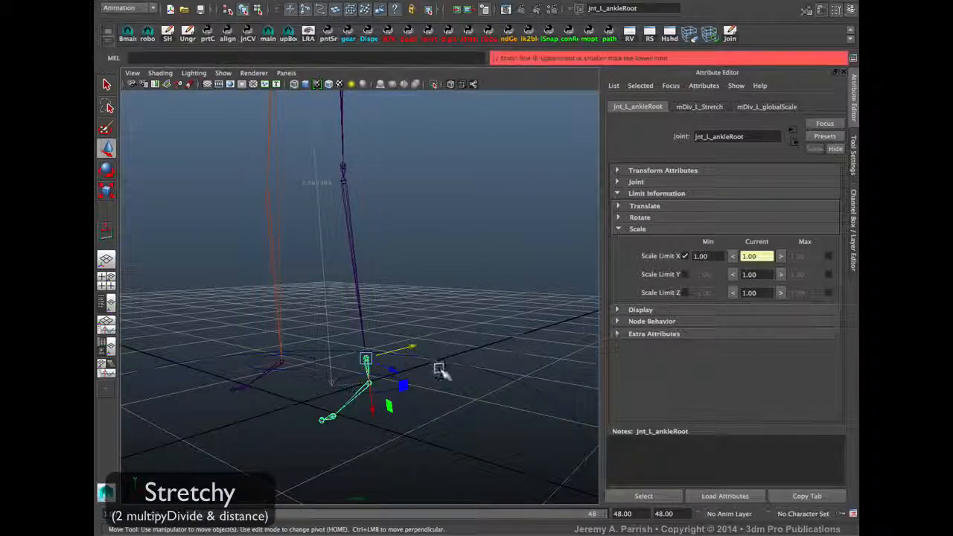
# Reselect IKleg_L, test its movement along Y, and clear the selection.
pyautogui.click(435, 370)
pyautogui.click(398, 386)
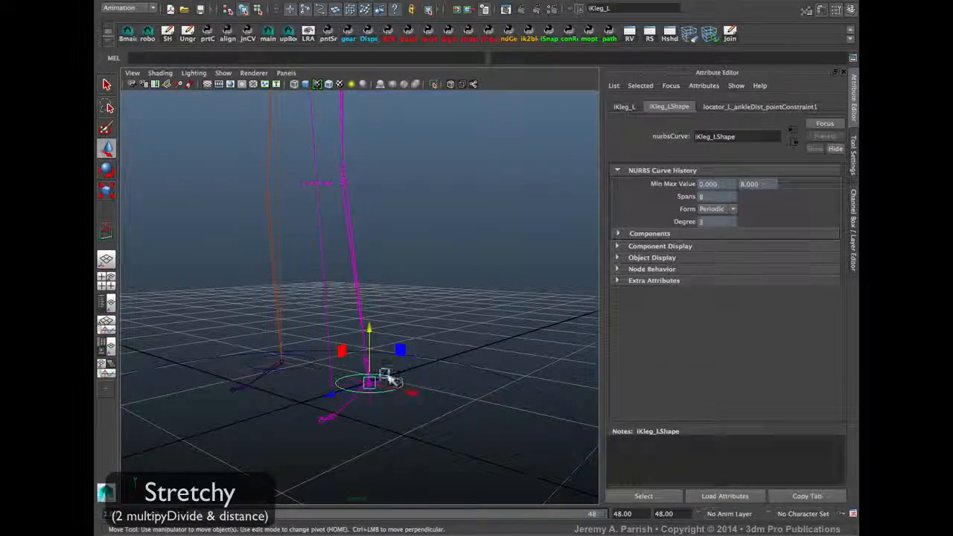
pyautogui.moveTo(370, 328)
pyautogui.mouseDown()
pyautogui.moveTo(372, 251)
pyautogui.moveTo(372, 329)
pyautogui.mouseUp()
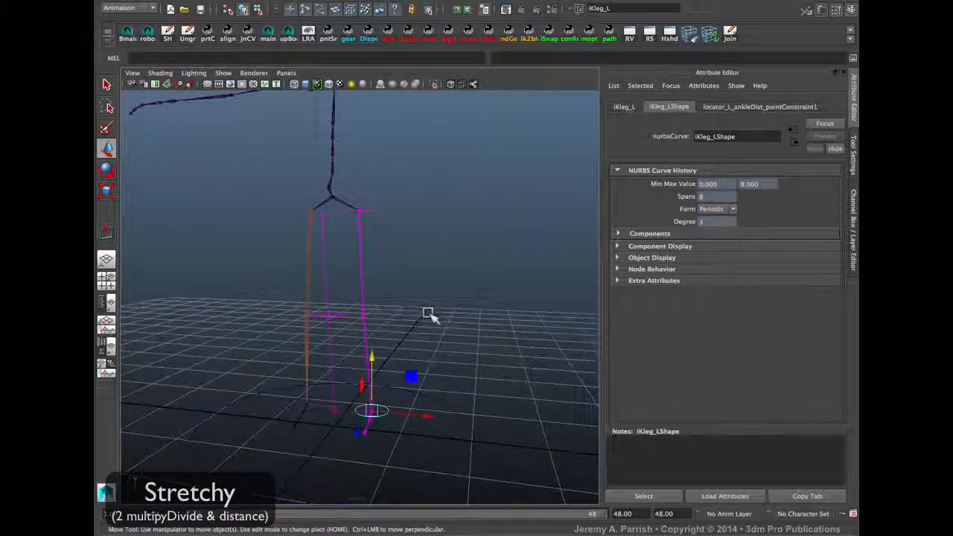
pyautogui.click(491, 235)
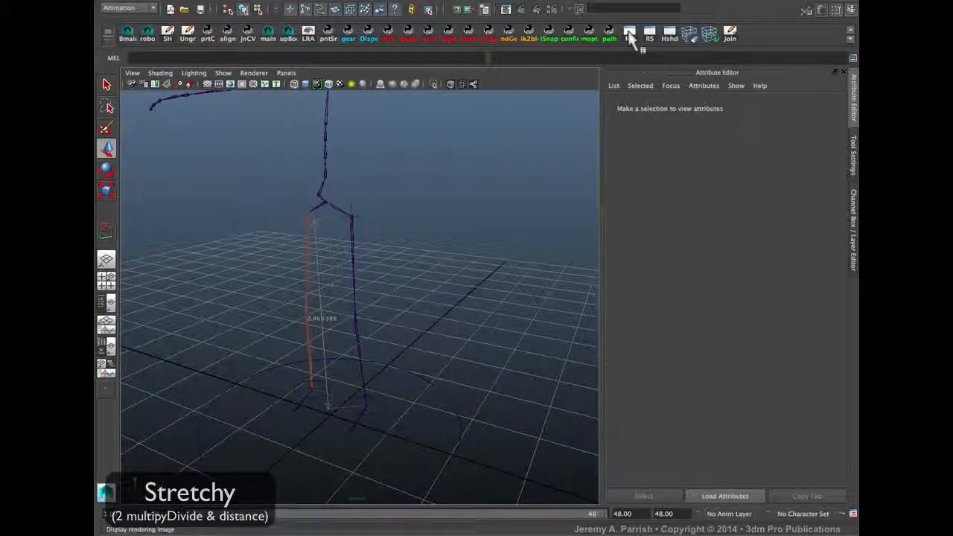
# Create an IK handle from jnt_L_hip to the left ankle joint with the IK Handle Tool.
pyautogui.click(677, 1)
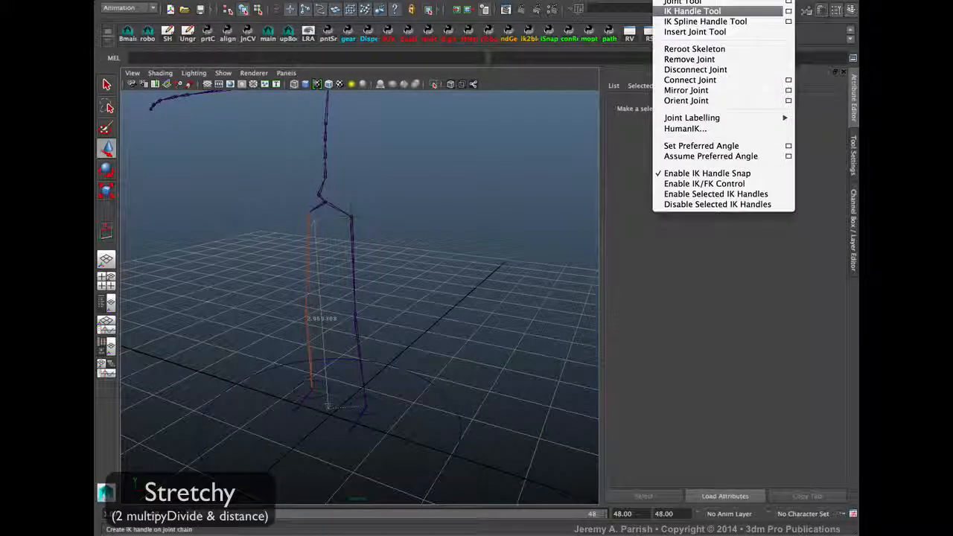
pyautogui.click(685, 12)
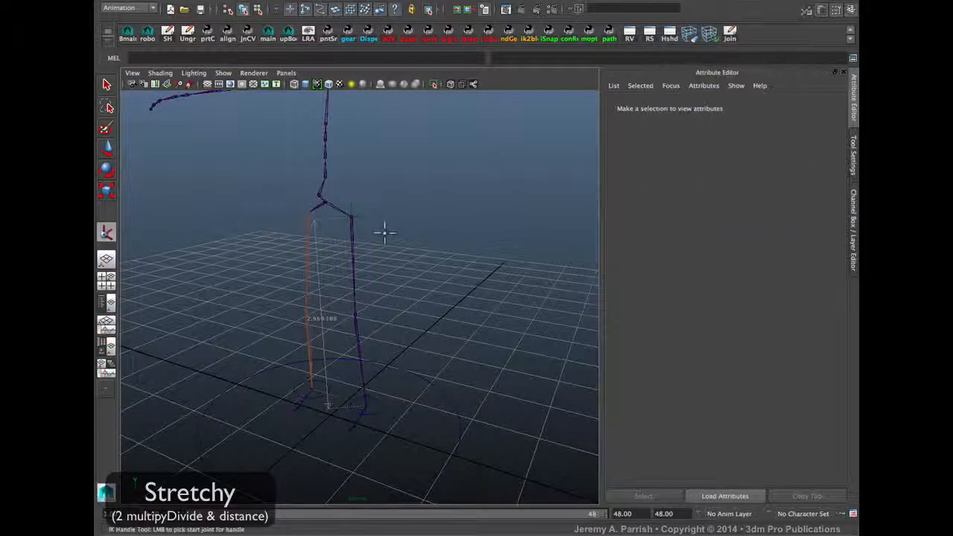
pyautogui.click(350, 216)
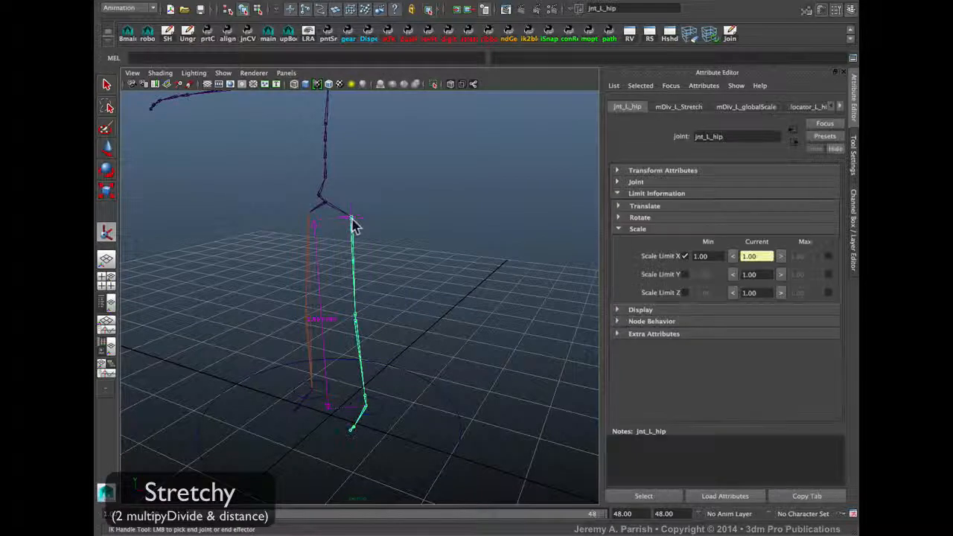
pyautogui.click(364, 406)
pyautogui.press('w')
pyautogui.click(393, 401)
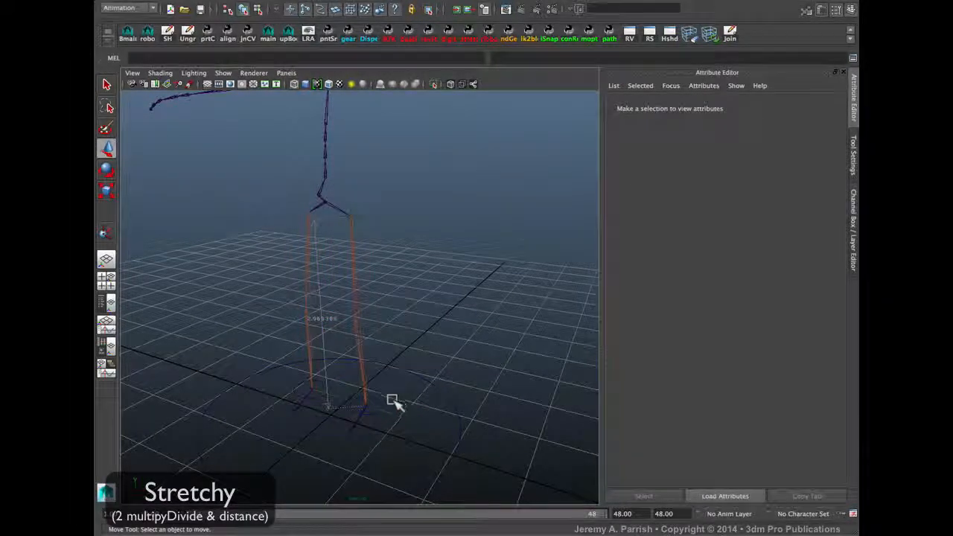
# Parent the new left leg IK handle under the IKleg_L control.
pyautogui.click(379, 404)
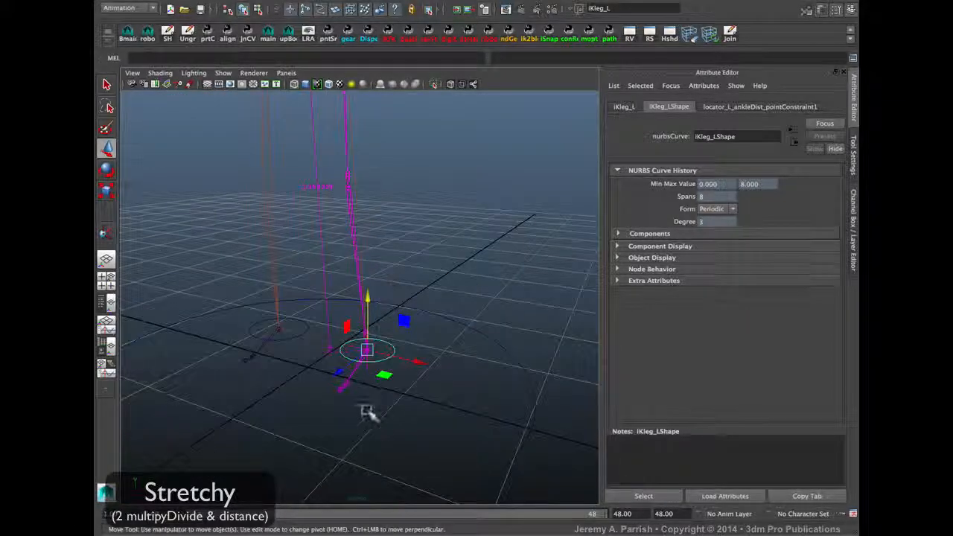
pyautogui.click(385, 383)
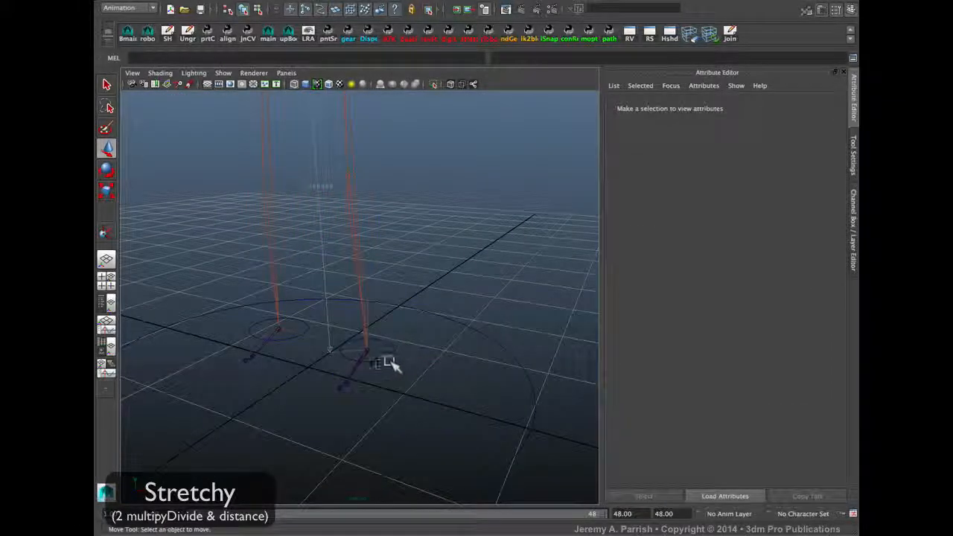
pyautogui.click(402, 359)
pyautogui.press('q')
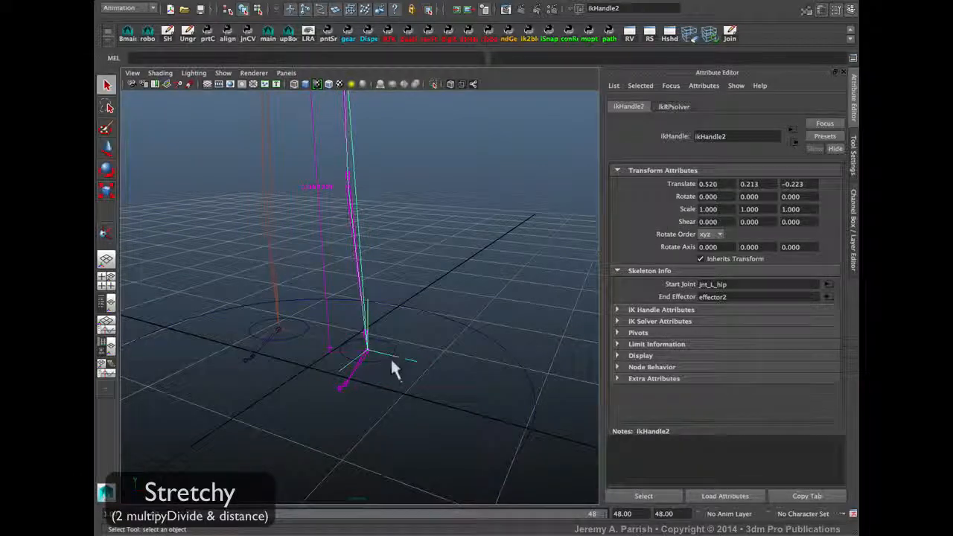
pyautogui.click(384, 360)
pyautogui.click(383, 358)
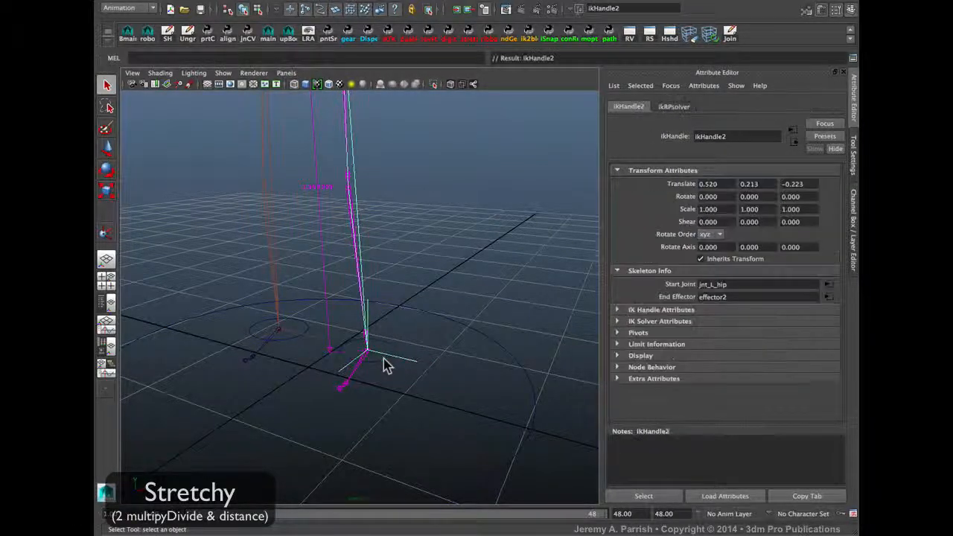
# Test the leg IK by moving IKleg_L up and about 1.91 units down along Y, and undo the moves.
pyautogui.click(369, 352)
pyautogui.keyDown('alt'); pyautogui.moveTo(402, 357); pyautogui.dragTo(394, 355, button='right'); pyautogui.keyUp('alt')
pyautogui.keyDown('alt'); pyautogui.moveTo(394, 356); pyautogui.dragTo(406, 393, button='middle'); pyautogui.keyUp('alt')
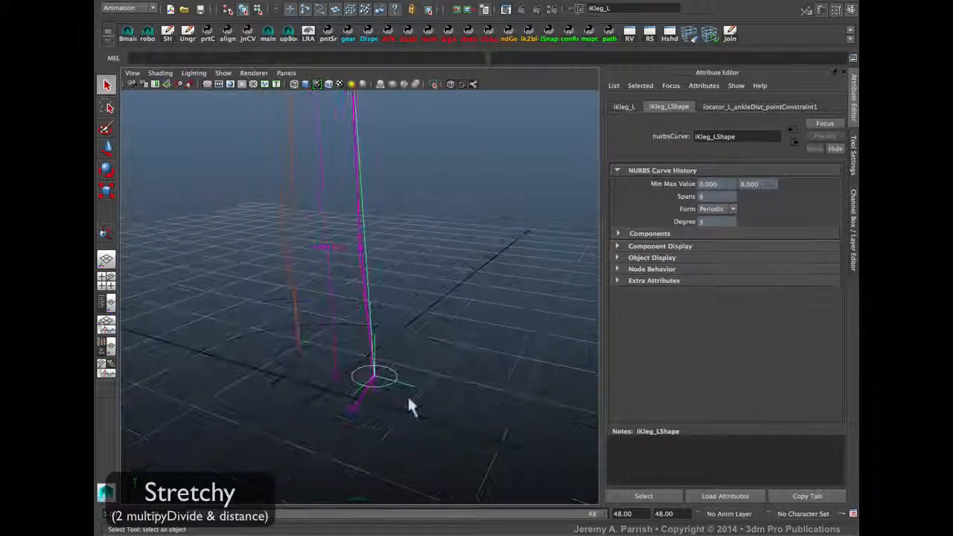
pyautogui.press('w')
pyautogui.moveTo(374, 322); pyautogui.dragTo(340, 299)
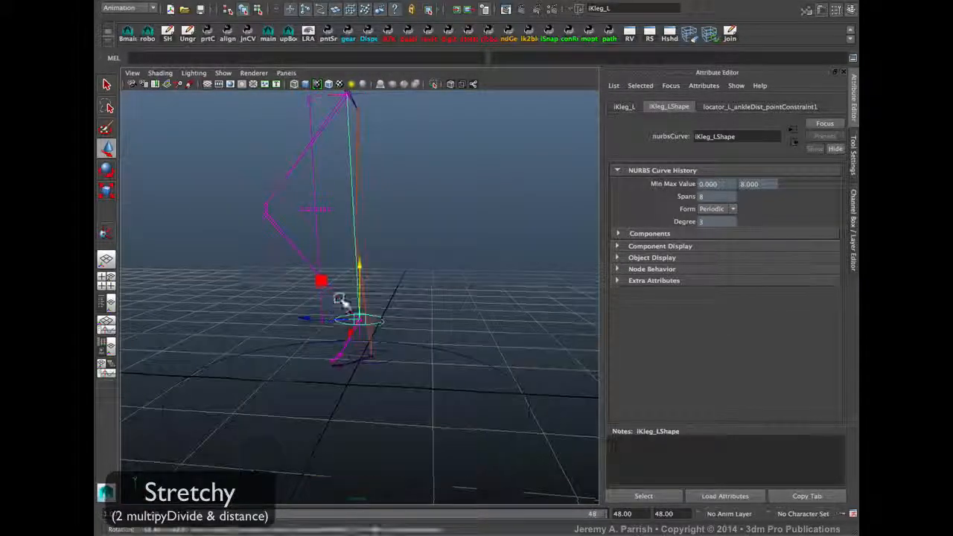
pyautogui.keyDown('alt'); pyautogui.moveTo(342, 300); pyautogui.dragTo(347, 369, button='middle'); pyautogui.keyUp('alt')
pyautogui.keyDown('alt'); pyautogui.moveTo(372, 330); pyautogui.dragTo(470, 317); pyautogui.keyUp('alt')
pyautogui.keyDown('alt'); pyautogui.moveTo(458, 347); pyautogui.dragTo(429, 290, button='middle'); pyautogui.keyUp('alt')
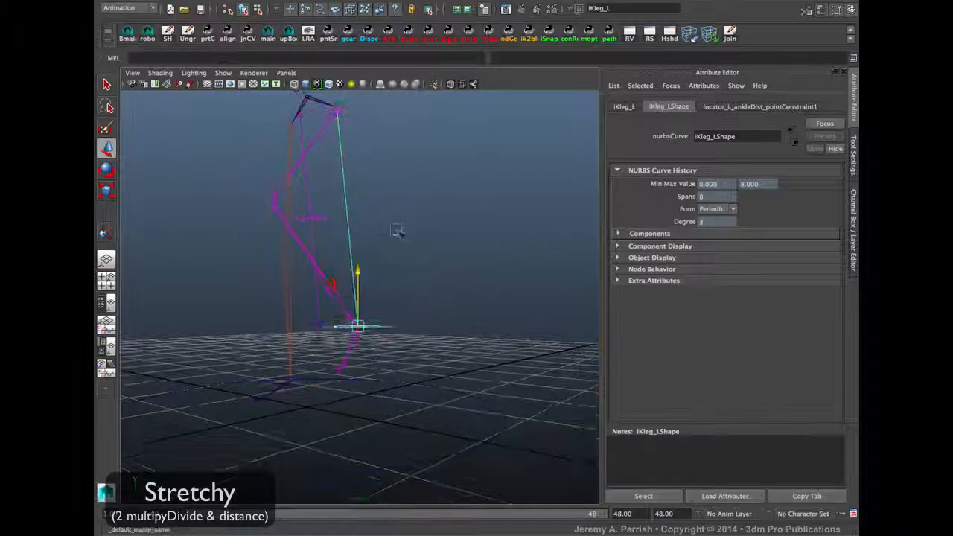
pyautogui.moveTo(398, 231); pyautogui.dragTo(384, 365, button='middle')
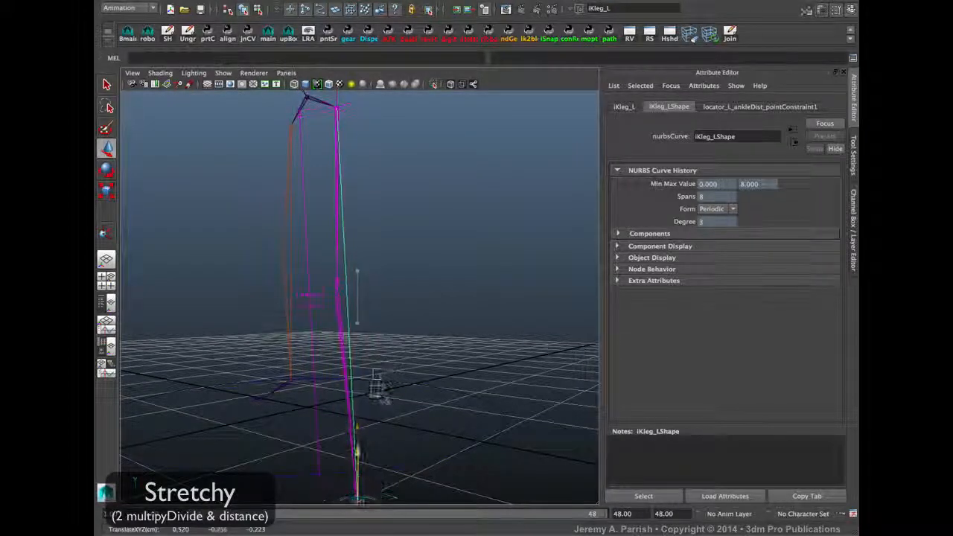
pyautogui.hotkey('ctrl', 'z')
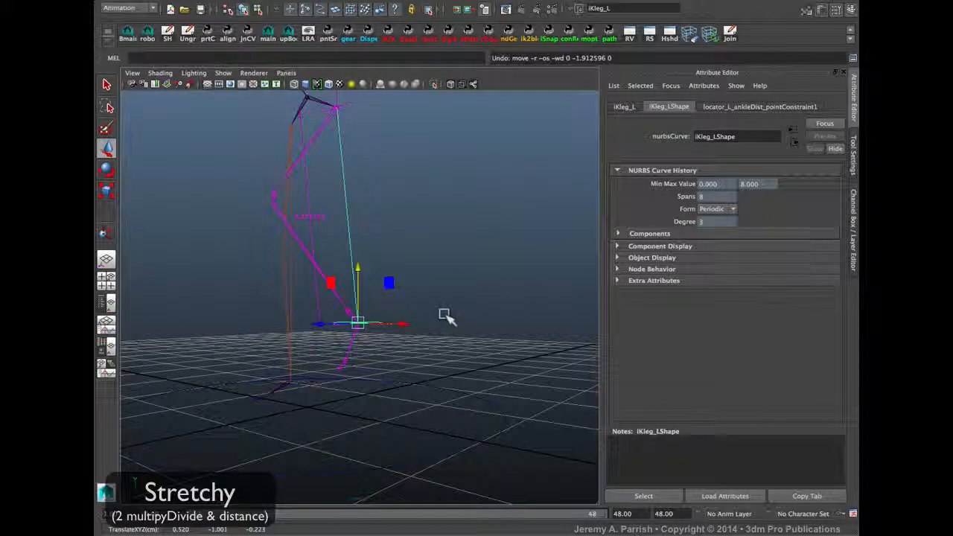
pyautogui.hotkey('ctrl', 'z')
pyautogui.keyDown('alt'); pyautogui.moveTo(449, 273); pyautogui.dragTo(441, 280); pyautogui.keyUp('alt')
pyautogui.keyDown('alt'); pyautogui.moveTo(366, 250); pyautogui.dragTo(382, 250, button='right'); pyautogui.keyUp('alt')
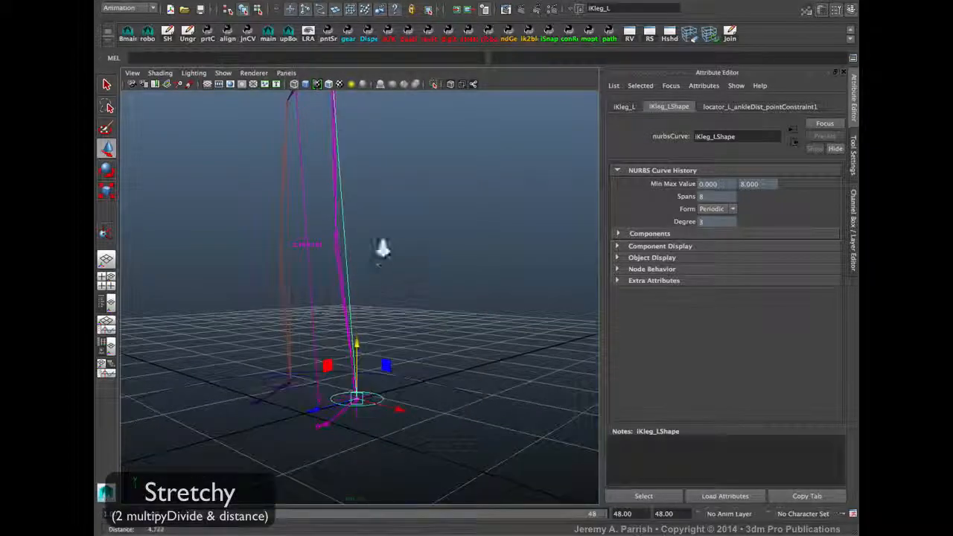
pyautogui.keyDown('alt'); pyautogui.moveTo(383, 251); pyautogui.dragTo(411, 262, button='middle'); pyautogui.keyUp('alt')
pyautogui.keyDown('alt'); pyautogui.moveTo(411, 266); pyautogui.dragTo(256, 215); pyautogui.keyUp('alt')
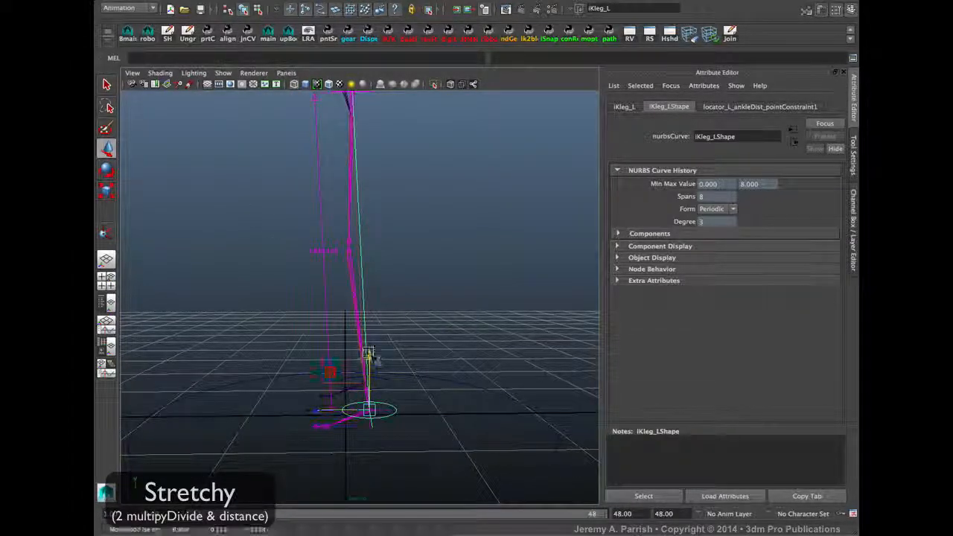
# Set Input 1X of the mDiv_L_globalScale node feeding jnt_L_knee to 2.98.
pyautogui.moveTo(369, 356); pyautogui.dragTo(533, 329)
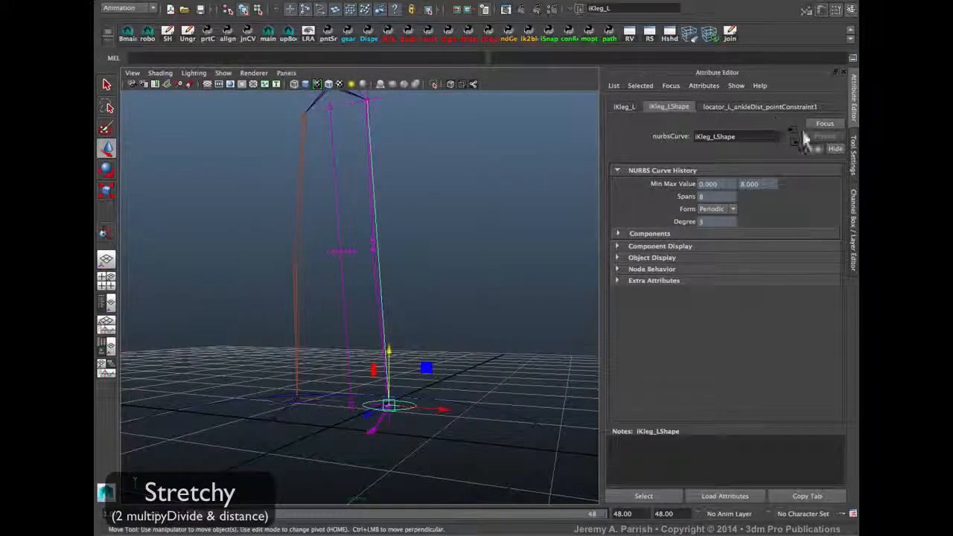
pyautogui.click(852, 205)
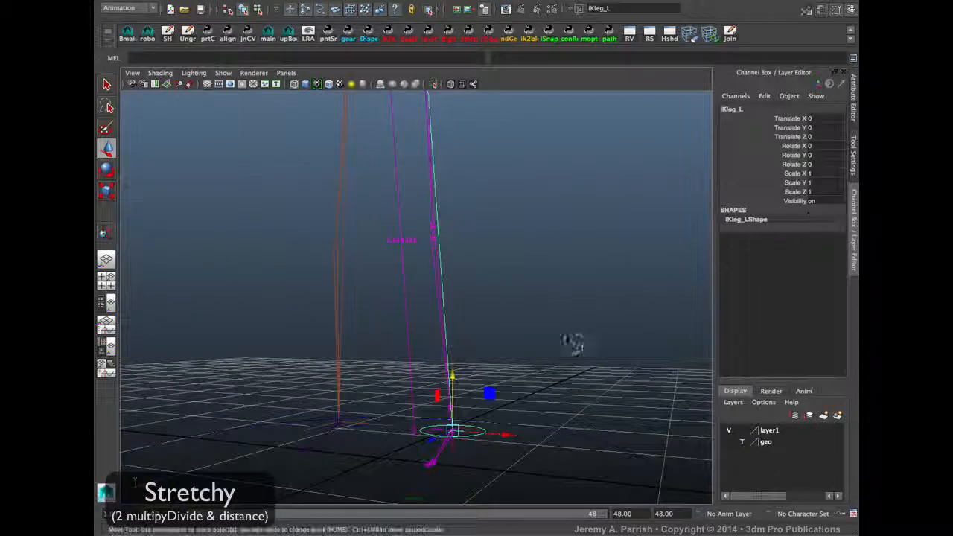
pyautogui.keyDown('alt'); pyautogui.moveTo(571, 342); pyautogui.dragTo(512, 283); pyautogui.keyUp('alt')
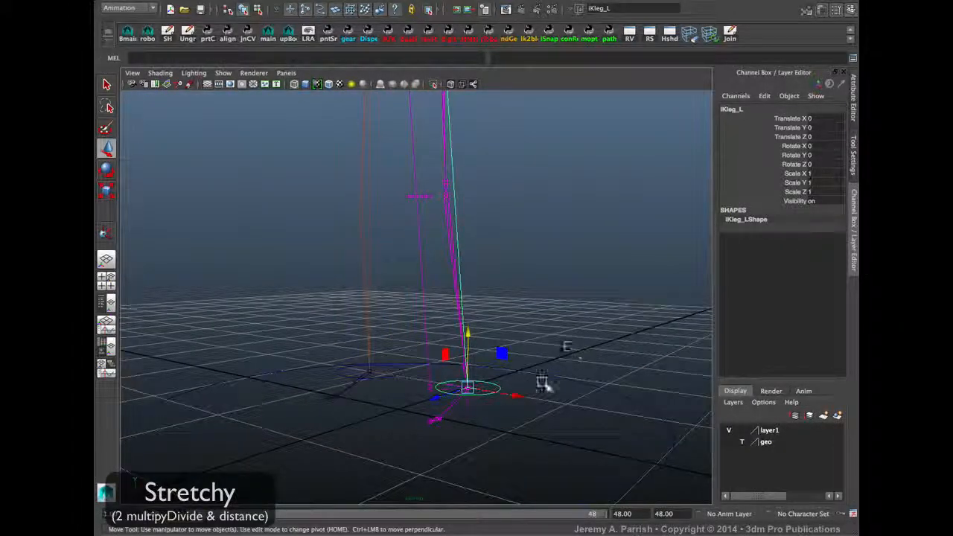
pyautogui.click(482, 429)
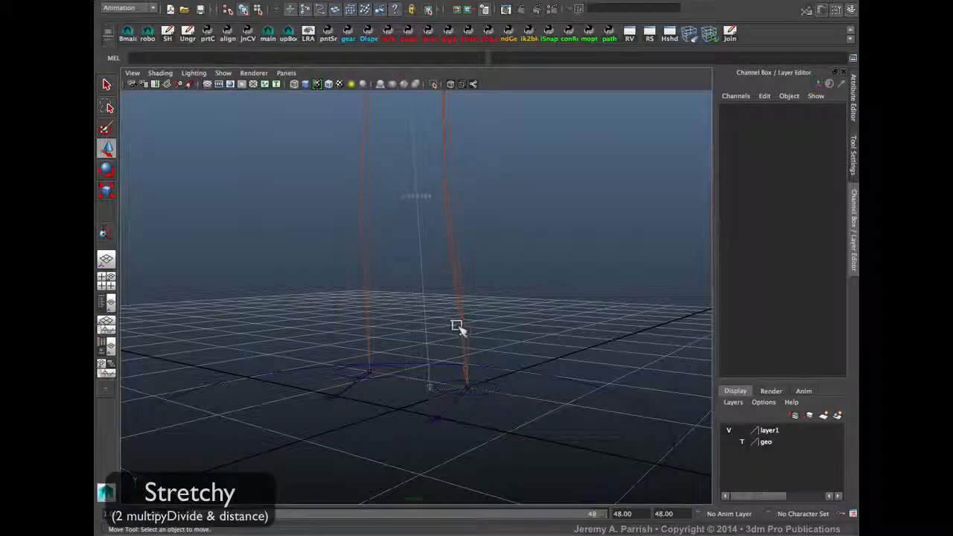
pyautogui.click(468, 368)
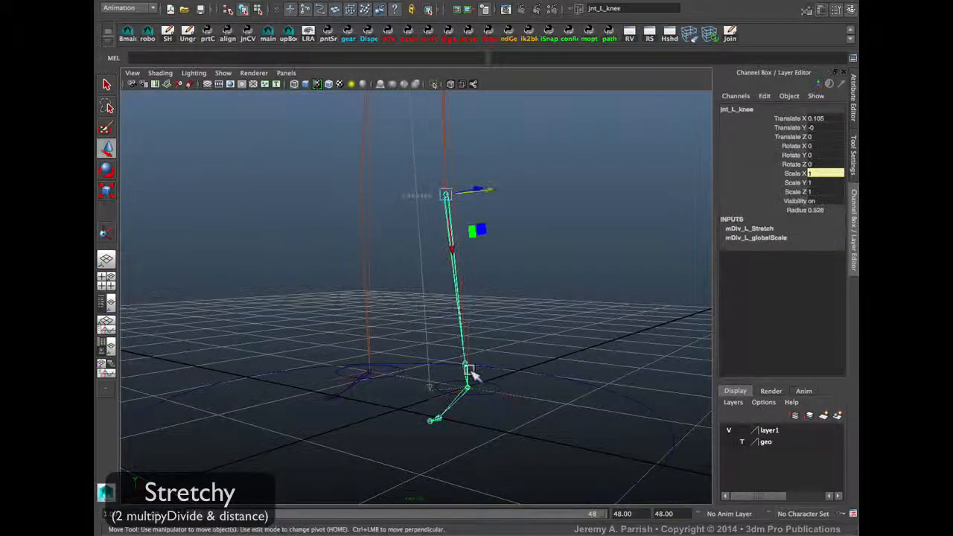
pyautogui.click(733, 237)
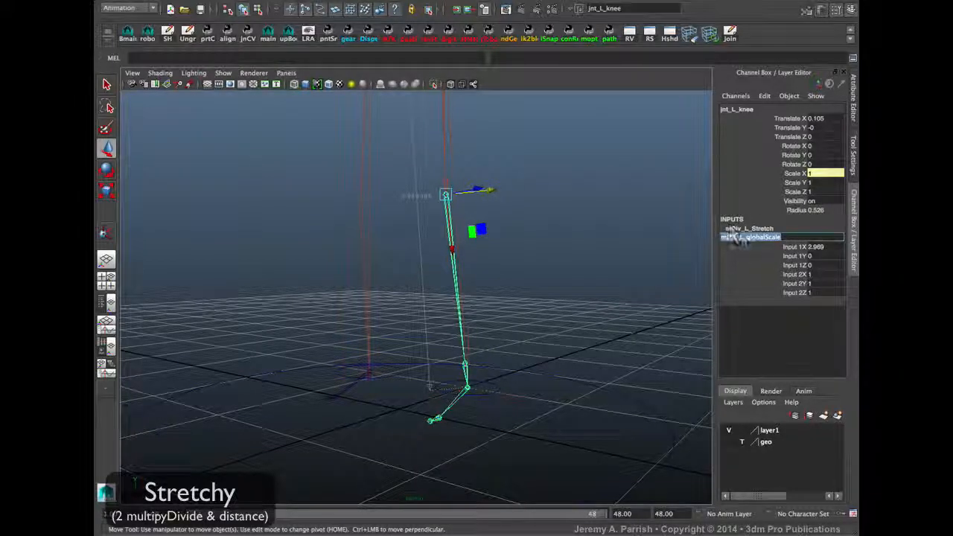
pyautogui.doubleClick(815, 246)
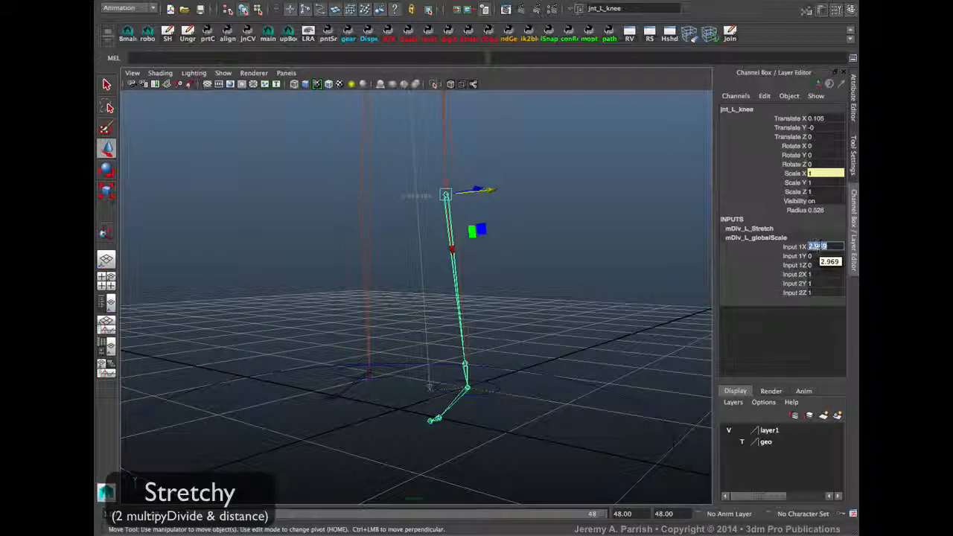
pyautogui.click(818, 247)
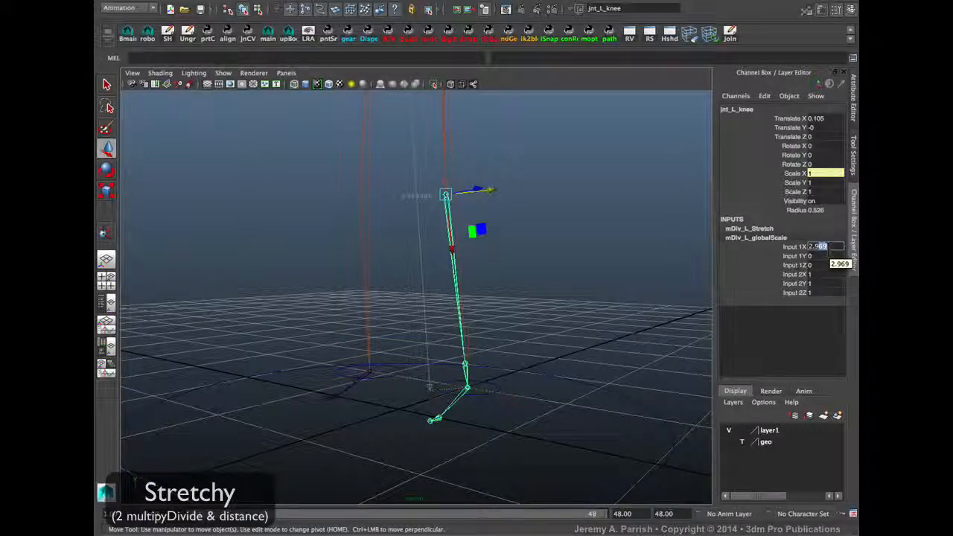
pyautogui.press('Return')
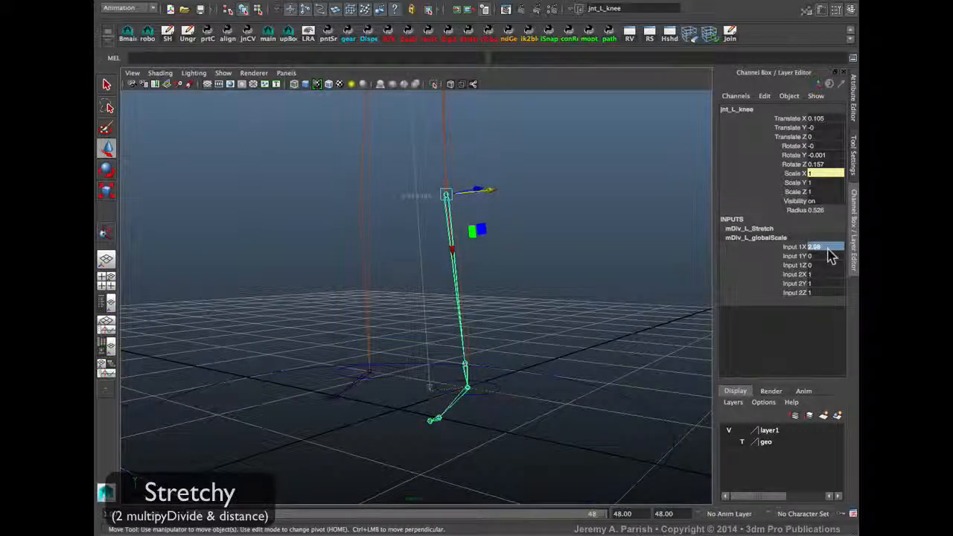
# Test when the left leg starts stretching by moving IKleg_L slightly along Y, and reset its Translate Y to 0.
pyautogui.click(476, 383)
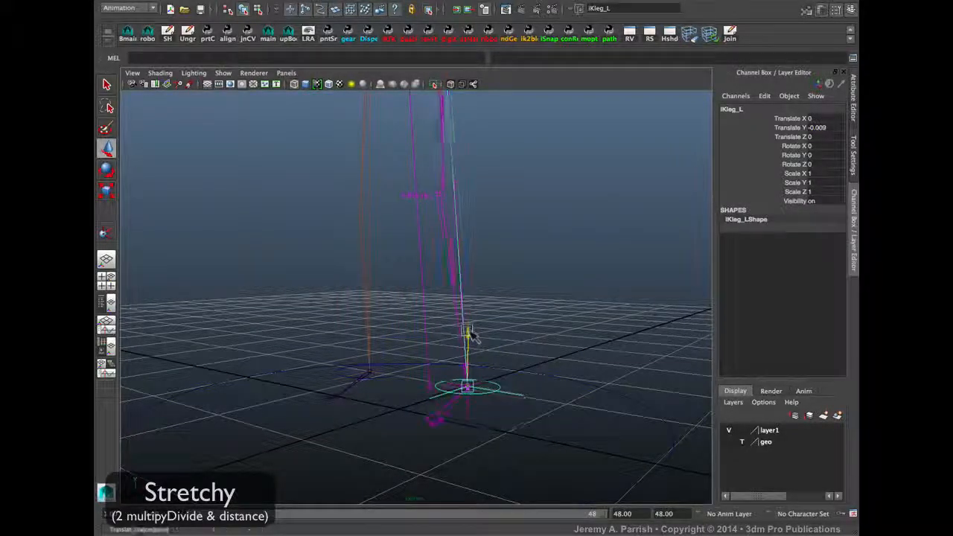
pyautogui.moveTo(471, 337); pyautogui.dragTo(472, 344)
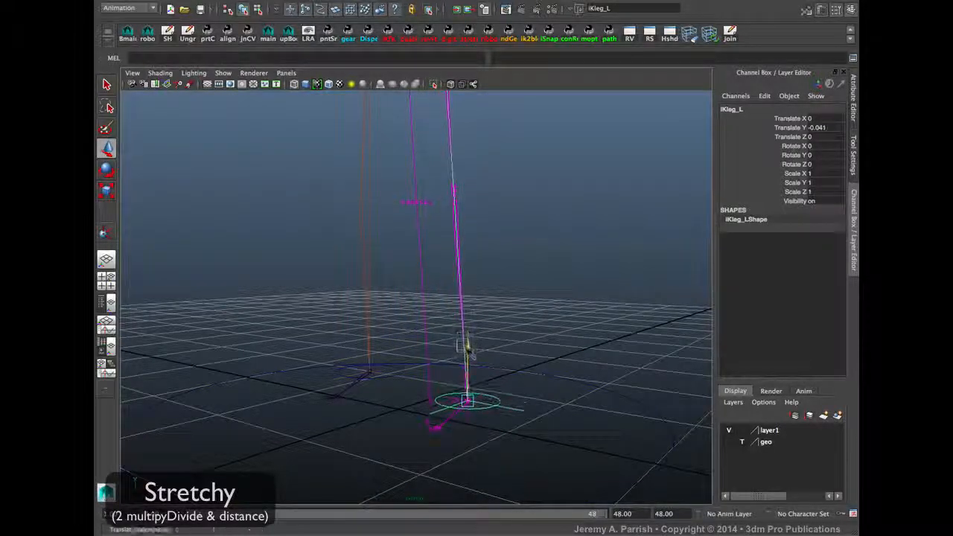
pyautogui.moveTo(458, 396)
pyautogui.mouseDown()
pyautogui.moveTo(455, 426)
pyautogui.moveTo(459, 356)
pyautogui.moveTo(447, 395)
pyautogui.mouseUp()
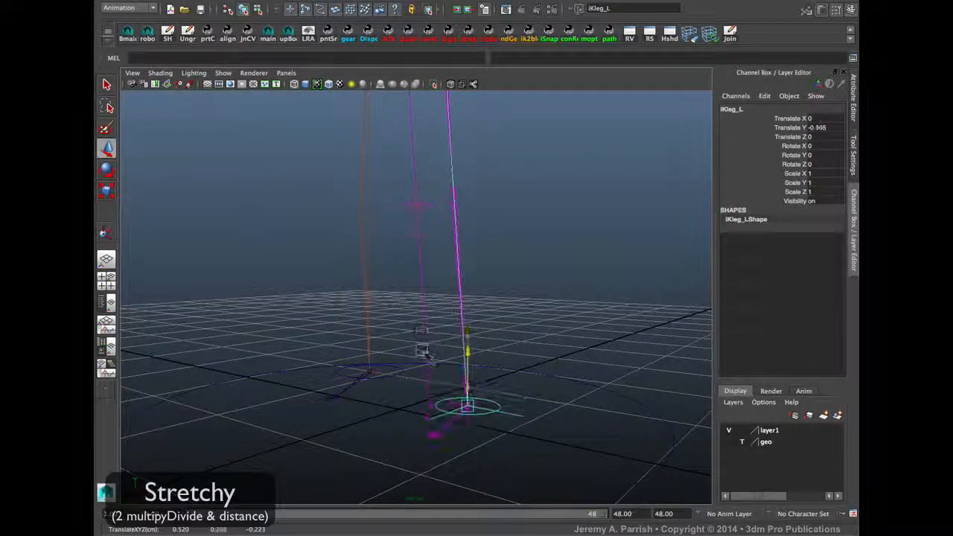
pyautogui.moveTo(422, 343); pyautogui.dragTo(421, 335)
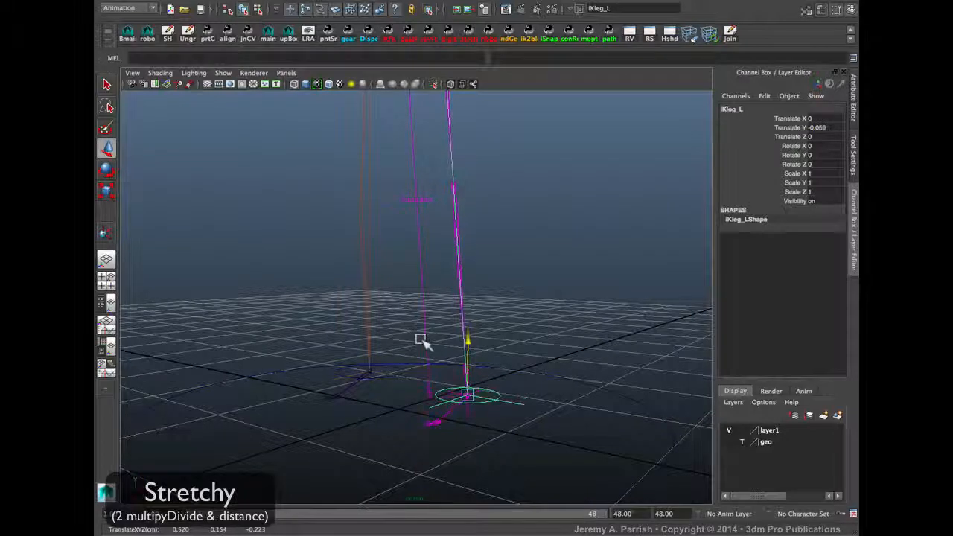
pyautogui.moveTo(419, 336); pyautogui.dragTo(415, 325)
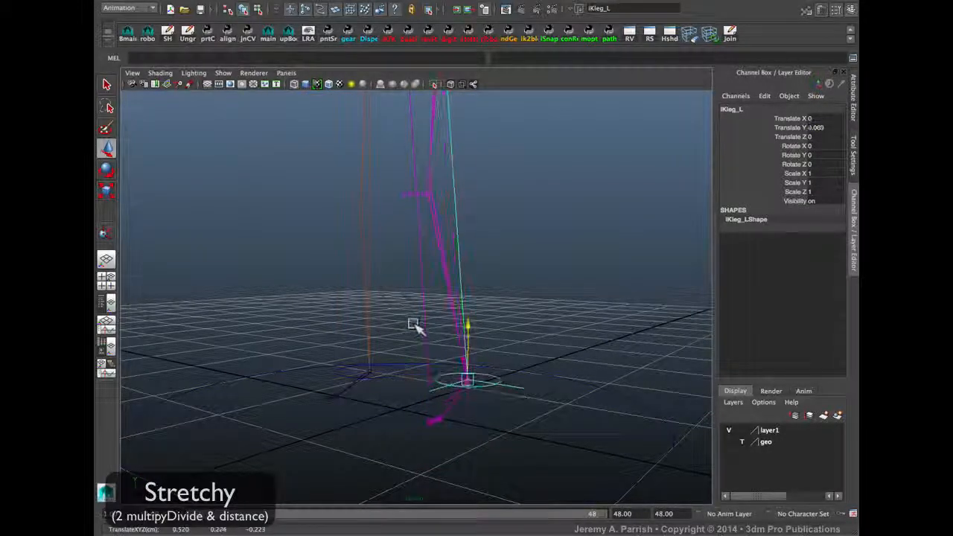
pyautogui.click(832, 128)
pyautogui.write('0')
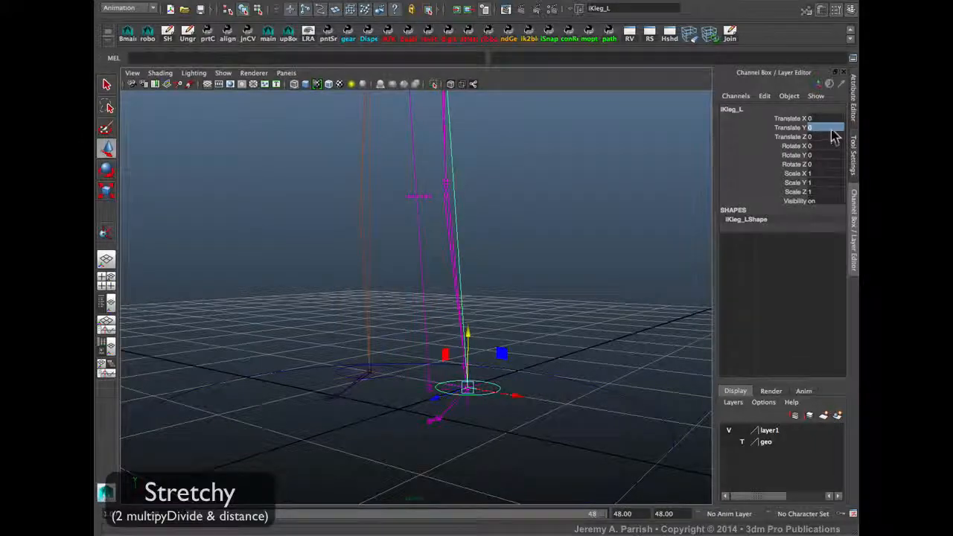
pyautogui.press('Return')
# Scale the skelMain control uniformly down to about 0.397 to test the stretchy leg under global scaling.
pyautogui.keyDown('alt'); pyautogui.moveTo(428, 421); pyautogui.dragTo(533, 447); pyautogui.keyUp('alt')
pyautogui.moveTo(499, 406); pyautogui.dragTo(547, 450)
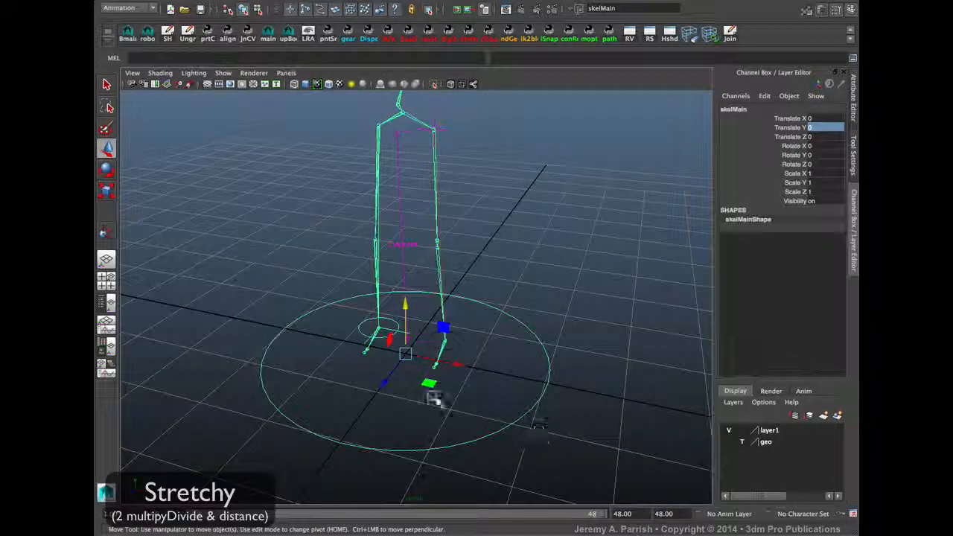
pyautogui.moveTo(434, 398)
pyautogui.keyDown('alt'); pyautogui.mouseDown()
pyautogui.moveTo(385, 389)
pyautogui.moveTo(457, 389)
pyautogui.moveTo(445, 402)
pyautogui.mouseUp(); pyautogui.keyUp('alt')
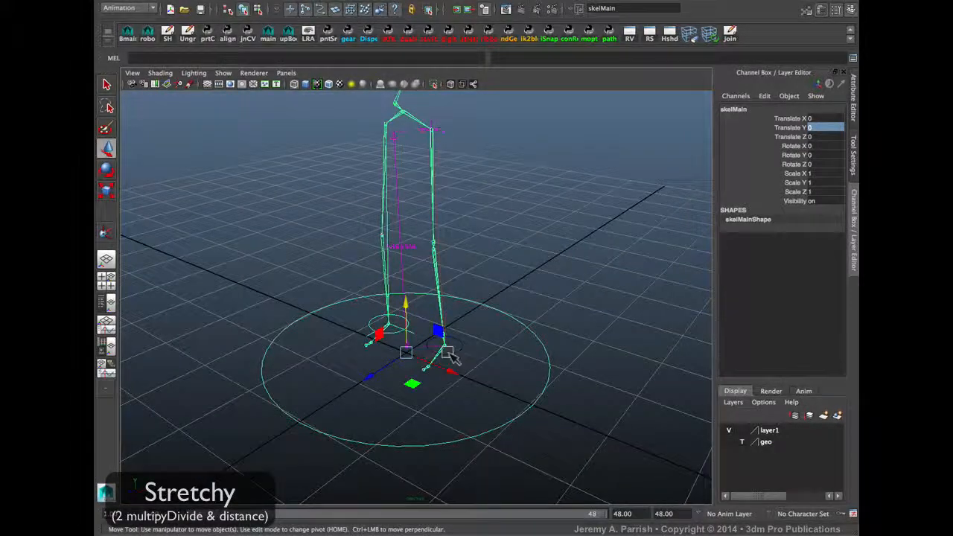
pyautogui.click(451, 354)
pyautogui.moveTo(516, 441); pyautogui.dragTo(436, 460)
pyautogui.press('Down')
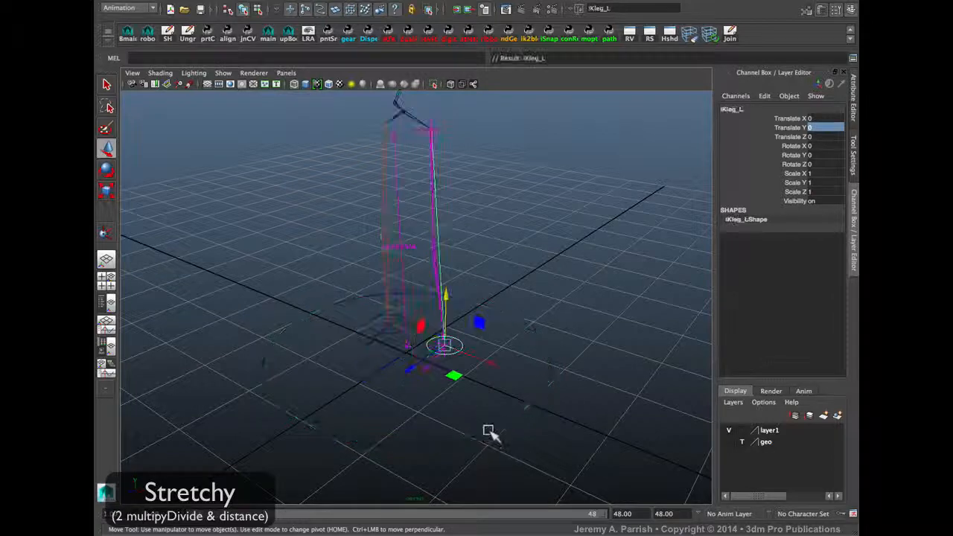
pyautogui.moveTo(488, 420); pyautogui.dragTo(519, 419)
pyautogui.press('r')
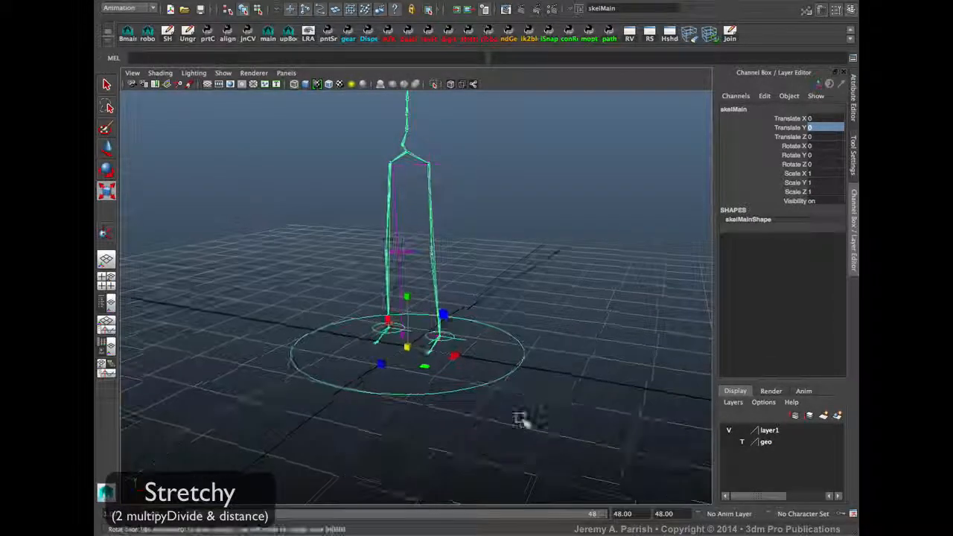
pyautogui.moveTo(600, 406); pyautogui.dragTo(296, 423, button='middle')
pyautogui.keyDown('alt'); pyautogui.moveTo(296, 424); pyautogui.dragTo(422, 436, button='right'); pyautogui.keyUp('alt')
pyautogui.click(436, 366)
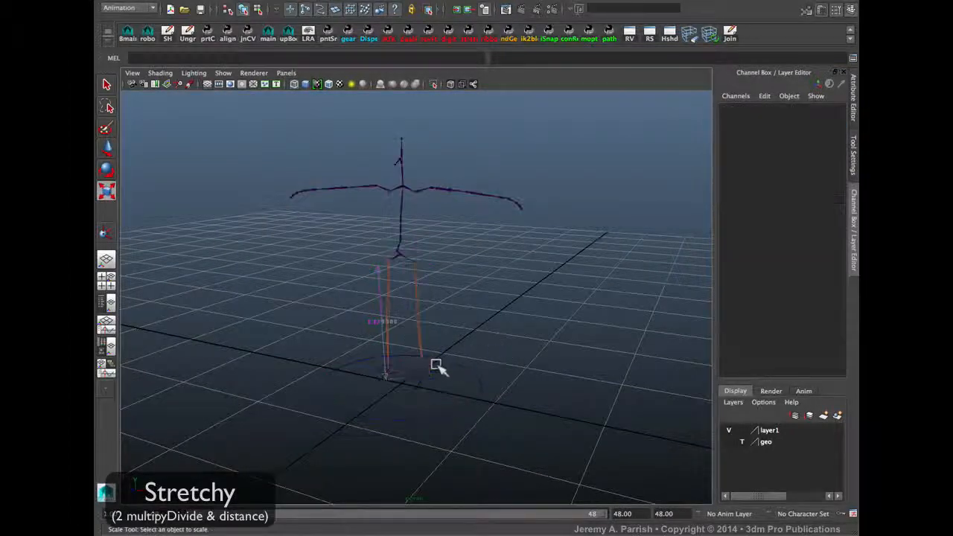
# Test the scaled-down leg by moving IKleg_L up and down along Y, ending at about -2.509.
pyautogui.click(430, 370)
pyautogui.press('w')
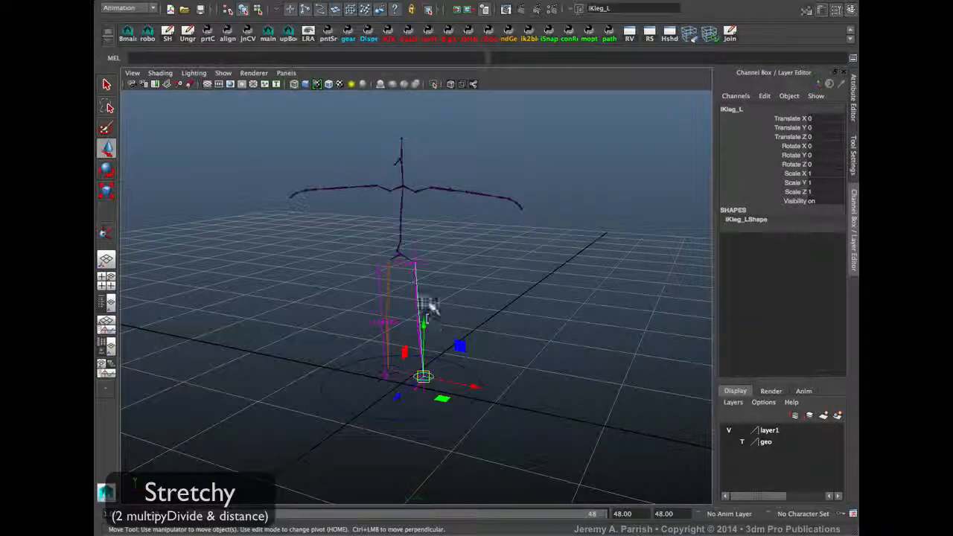
pyautogui.moveTo(428, 319); pyautogui.dragTo(433, 348)
pyautogui.moveTo(429, 404); pyautogui.dragTo(449, 305)
pyautogui.moveTo(447, 404); pyautogui.dragTo(448, 423)
pyautogui.keyDown('alt'); pyautogui.moveTo(440, 379); pyautogui.dragTo(351, 355); pyautogui.keyUp('alt')
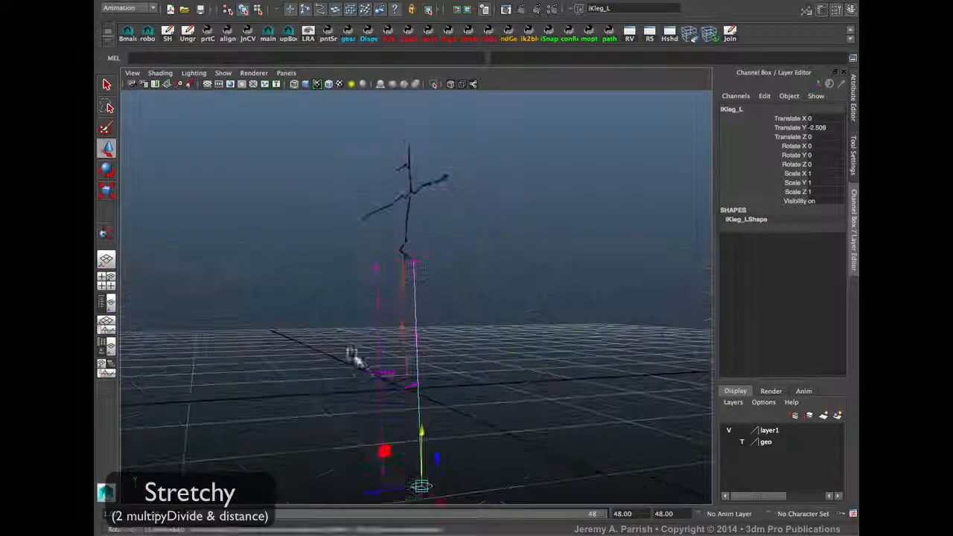
pyautogui.keyDown('alt'); pyautogui.moveTo(350, 355); pyautogui.dragTo(419, 431, button='right'); pyautogui.keyUp('alt')
pyautogui.keyDown('alt'); pyautogui.moveTo(419, 432); pyautogui.dragTo(475, 430); pyautogui.keyUp('alt')
pyautogui.keyDown('alt'); pyautogui.moveTo(456, 340); pyautogui.dragTo(446, 319); pyautogui.keyUp('alt')
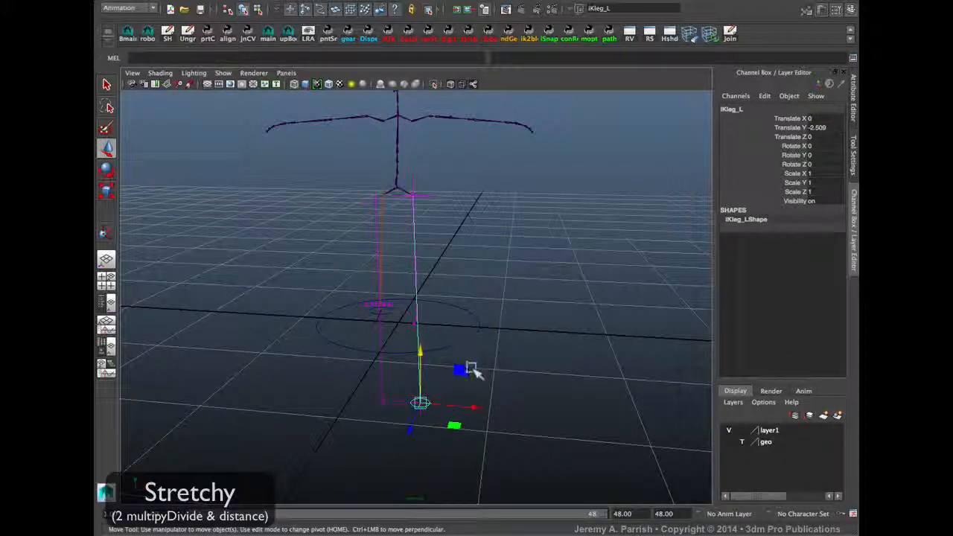
# Undo the IKleg_L test moves and the uniform scaling of skelMain.
pyautogui.click(463, 326)
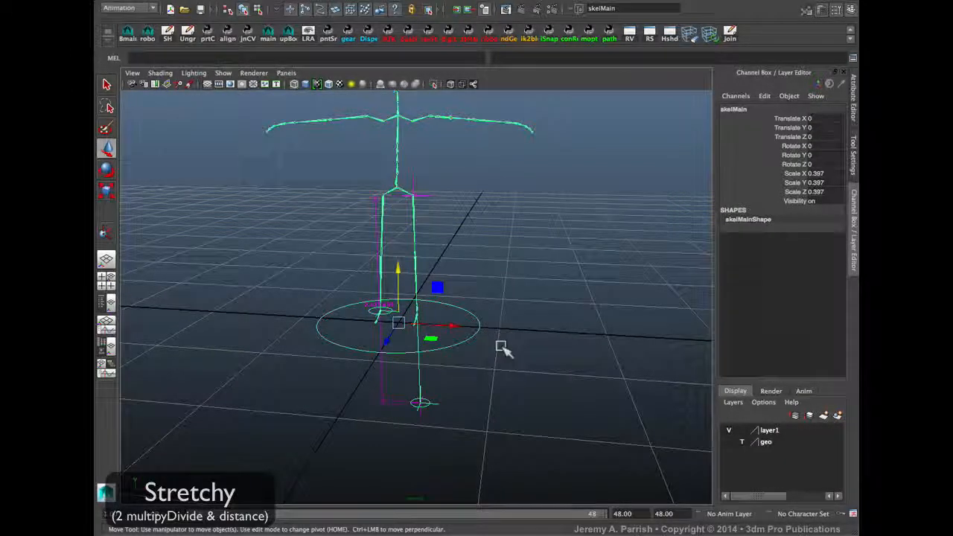
pyautogui.hotkey('ctrl', 'z')
pyautogui.hotkey('ctrl', 'z')
pyautogui.hotkey('ctrl', 'z')
pyautogui.hotkey('ctrl', 'z')
pyautogui.hotkey('ctrl', 'z')
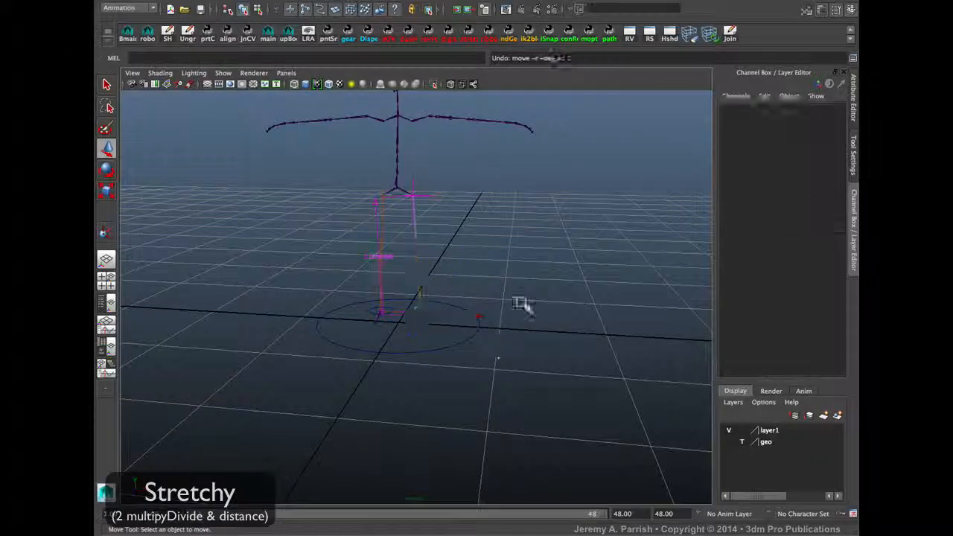
# Inspect the mDiv_L_globalScale input of jnt_L_knee and clear the selection.
pyautogui.keyDown('alt'); pyautogui.moveTo(585, 253); pyautogui.dragTo(492, 218, button='right'); pyautogui.keyUp('alt')
pyautogui.keyDown('alt'); pyautogui.moveTo(492, 217); pyautogui.dragTo(491, 273, button='middle'); pyautogui.keyUp('alt')
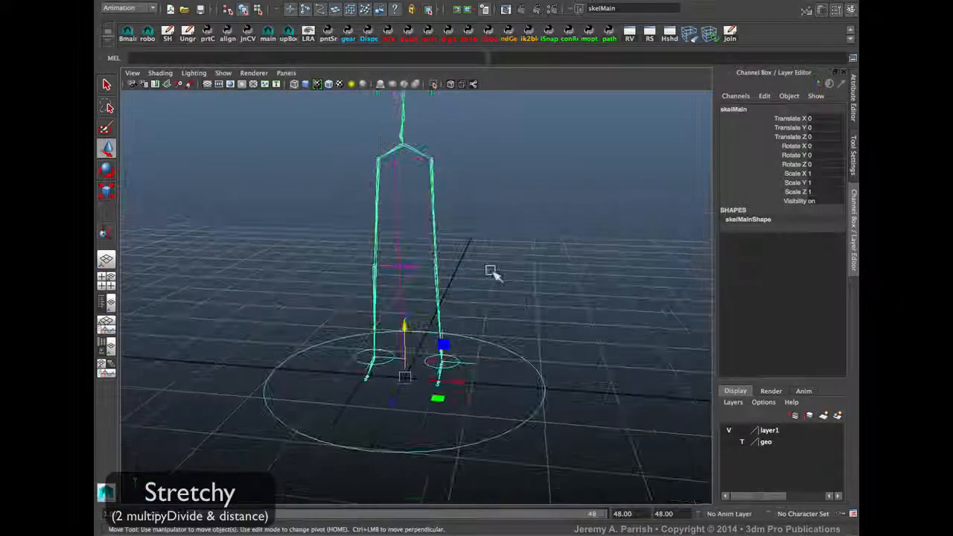
pyautogui.keyDown('alt'); pyautogui.moveTo(491, 272); pyautogui.dragTo(451, 272); pyautogui.keyUp('alt')
pyautogui.keyDown('alt'); pyautogui.moveTo(445, 274); pyautogui.dragTo(452, 301, button='right'); pyautogui.keyUp('alt')
pyautogui.click(422, 272)
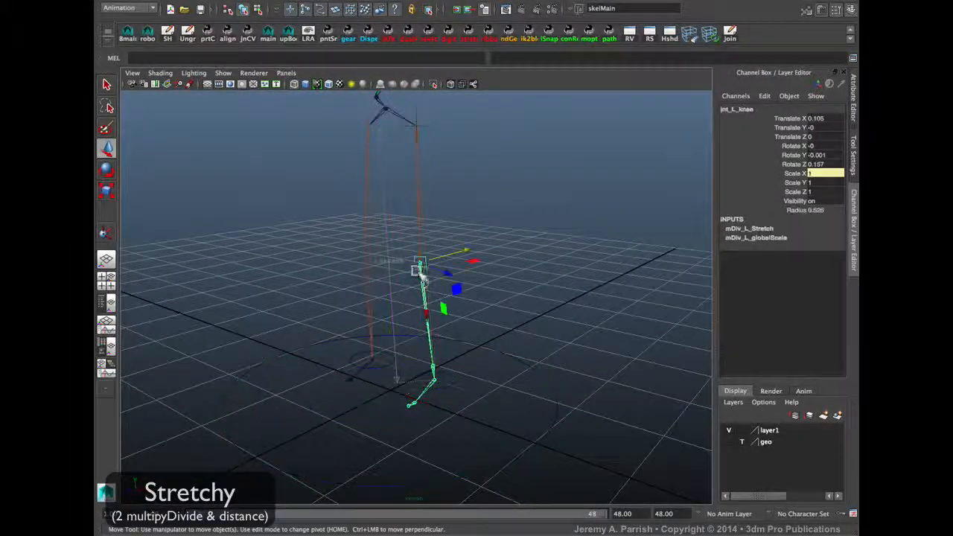
pyautogui.click(736, 235)
pyautogui.click(525, 324)
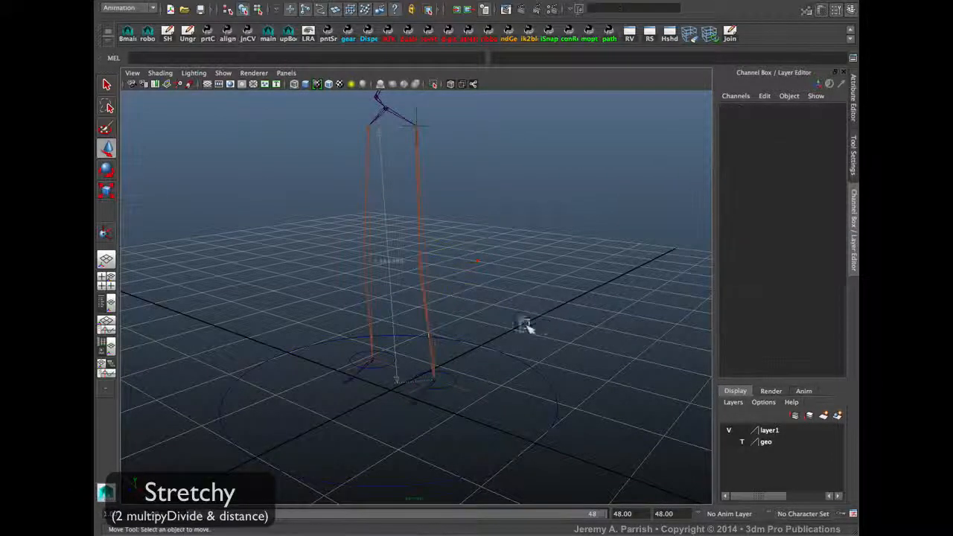
# Select the skelMain control and open the Connection Editor with it loaded as the output object.
pyautogui.keyDown('alt'); pyautogui.moveTo(514, 319); pyautogui.dragTo(529, 315); pyautogui.keyUp('alt')
pyautogui.keyDown('alt'); pyautogui.moveTo(390, 325); pyautogui.dragTo(399, 336, button='right'); pyautogui.keyUp('alt')
pyautogui.keyDown('alt'); pyautogui.moveTo(400, 335); pyautogui.dragTo(418, 328); pyautogui.keyUp('alt')
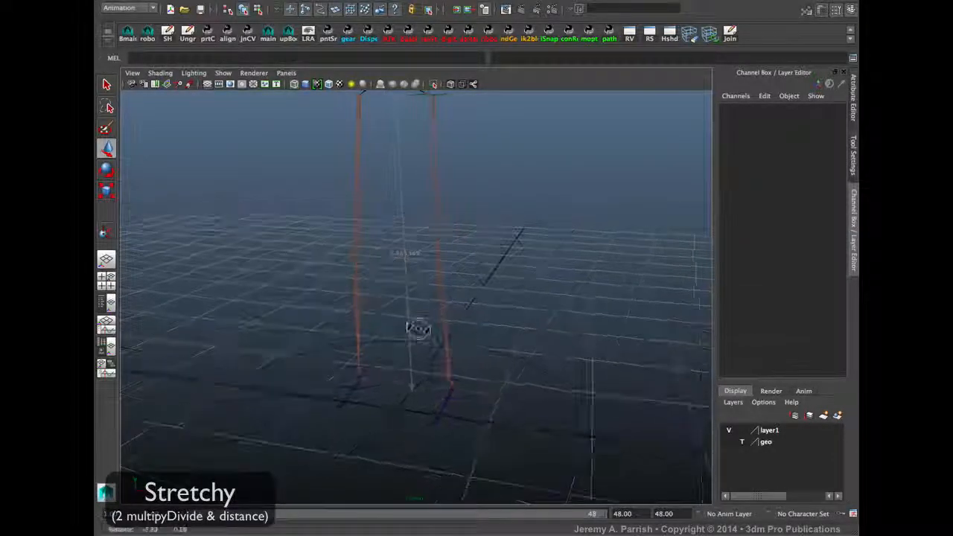
pyautogui.click(564, 387)
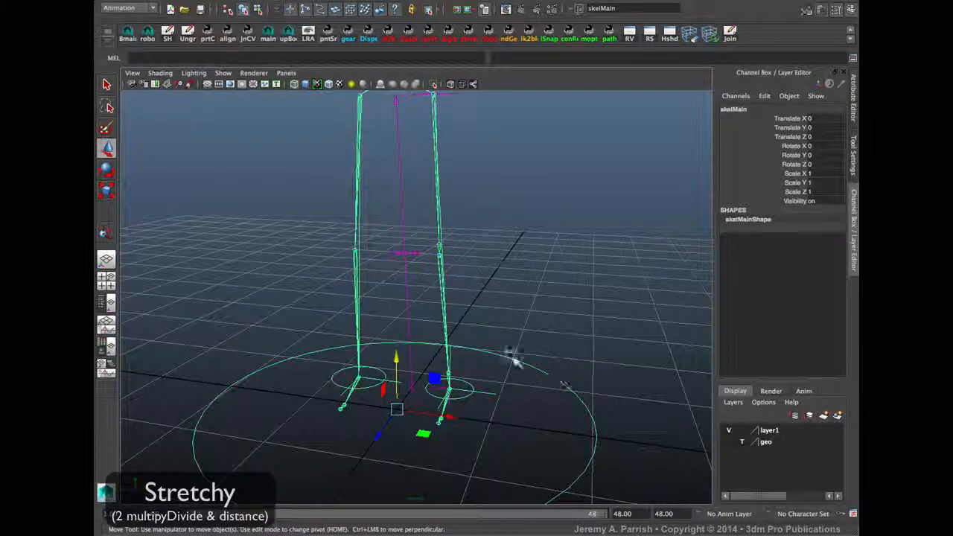
pyautogui.press('f')
pyautogui.keyDown('alt'); pyautogui.moveTo(510, 426); pyautogui.dragTo(514, 434); pyautogui.keyUp('alt')
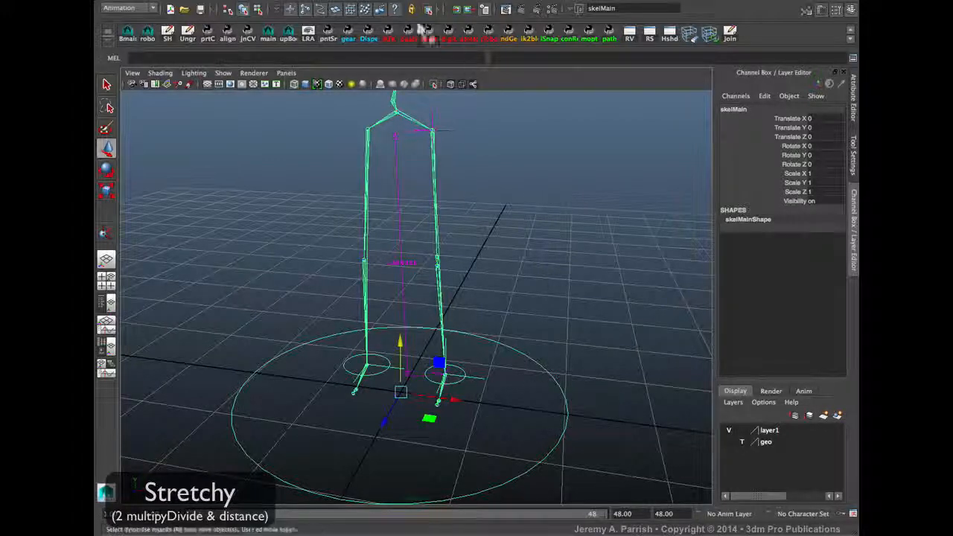
pyautogui.click(348, 1)
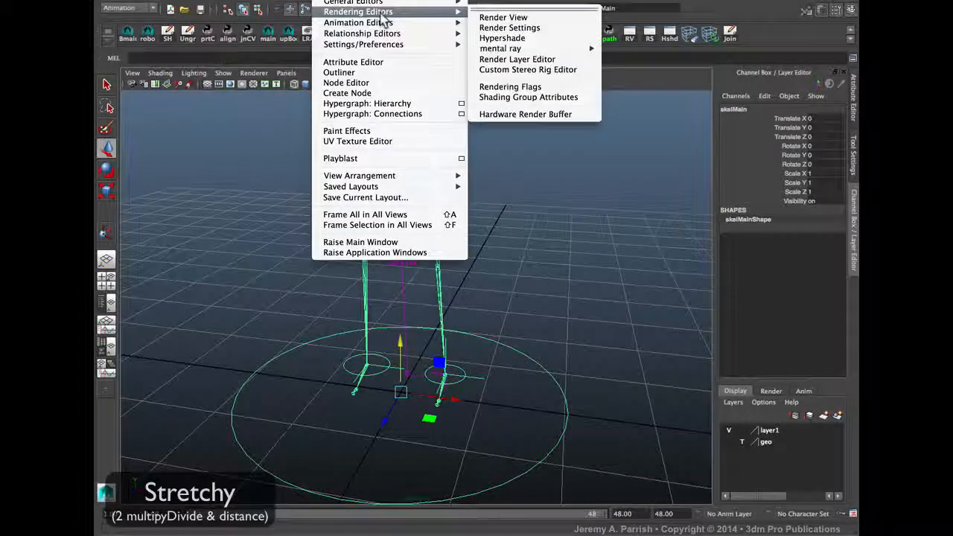
pyautogui.moveTo(365, 3)
pyautogui.click(514, 27)
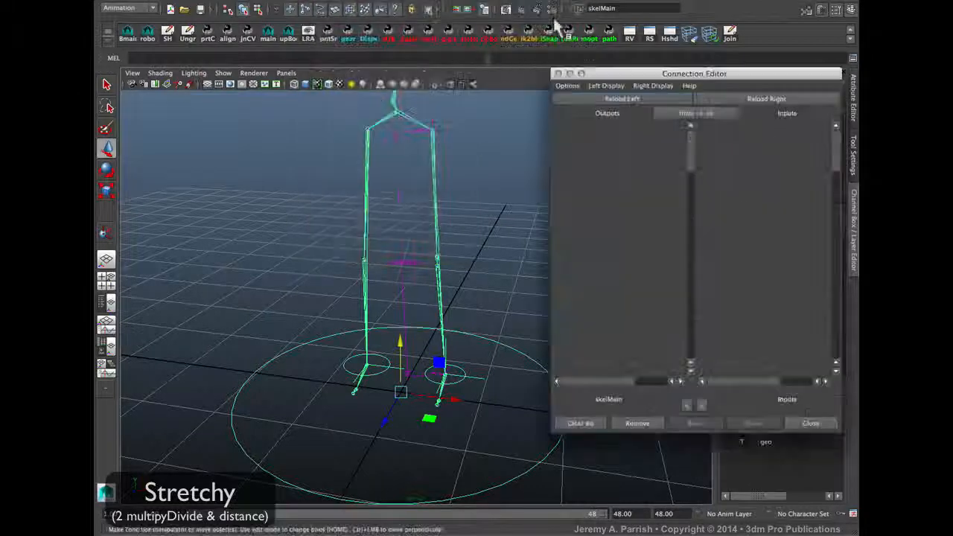
# Limit skelMain's listed outputs to keyable attributes and expand its scale attribute into scaleX, scaleY and scaleZ.
pyautogui.click(606, 86)
pyautogui.click(628, 147)
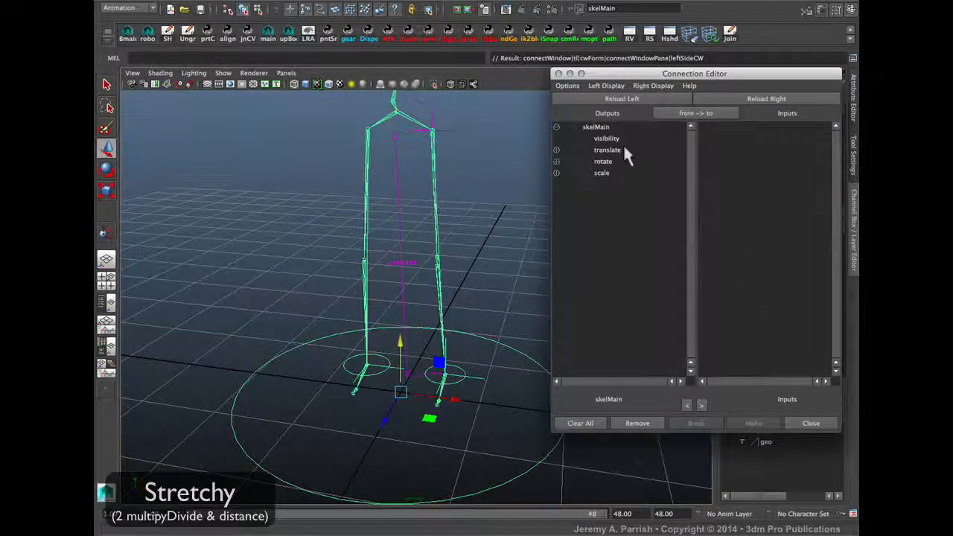
pyautogui.click(555, 173)
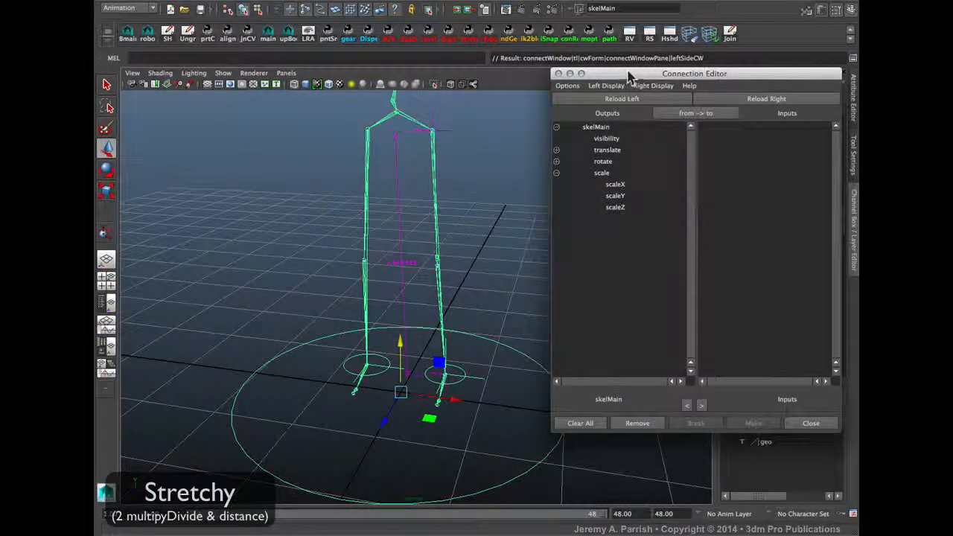
# Select the mDiv_L_globalScale utility node in the Hypershade and load it as the input object of the Connection Editor.
pyautogui.moveTo(627, 78); pyautogui.dragTo(782, 139)
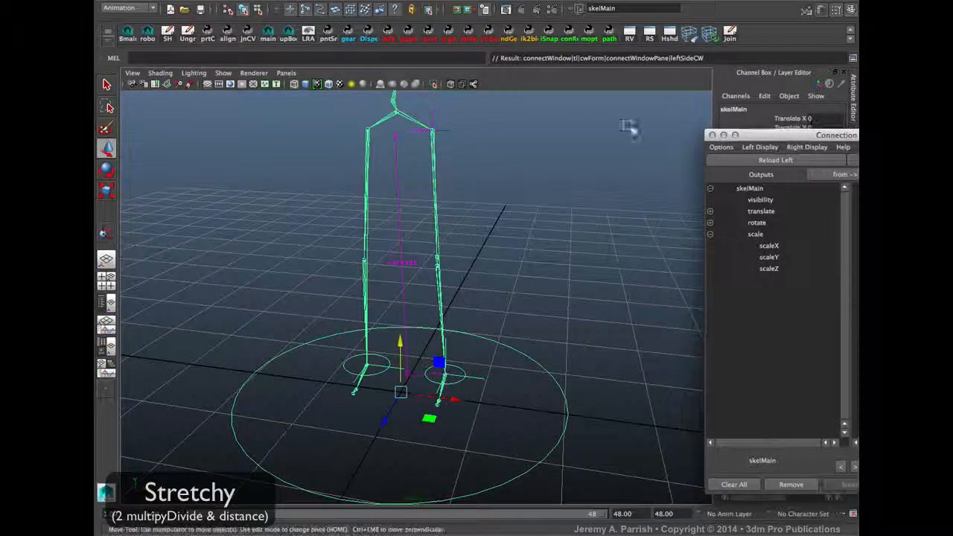
pyautogui.keyDown('alt'); pyautogui.moveTo(629, 128); pyautogui.dragTo(449, 280); pyautogui.keyUp('alt')
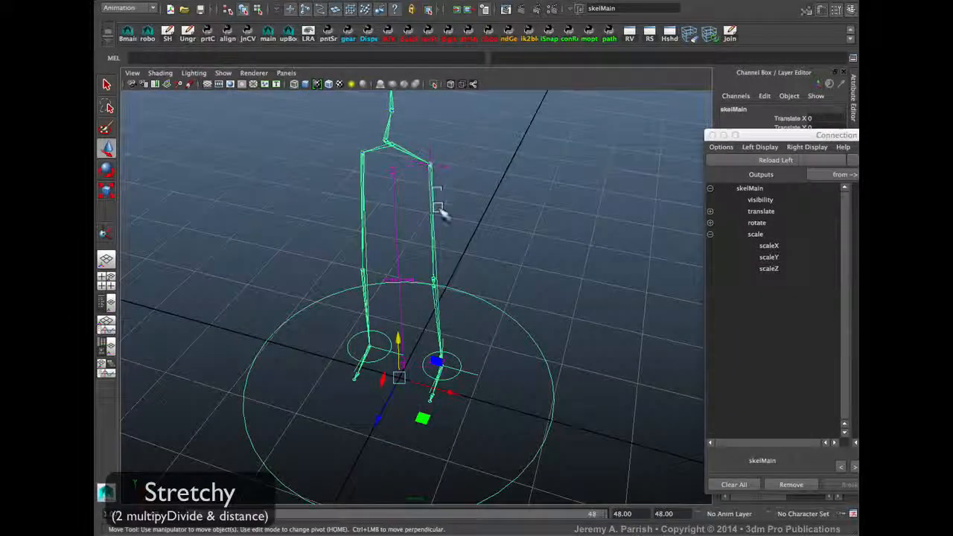
pyautogui.moveTo(793, 136); pyautogui.dragTo(576, 160)
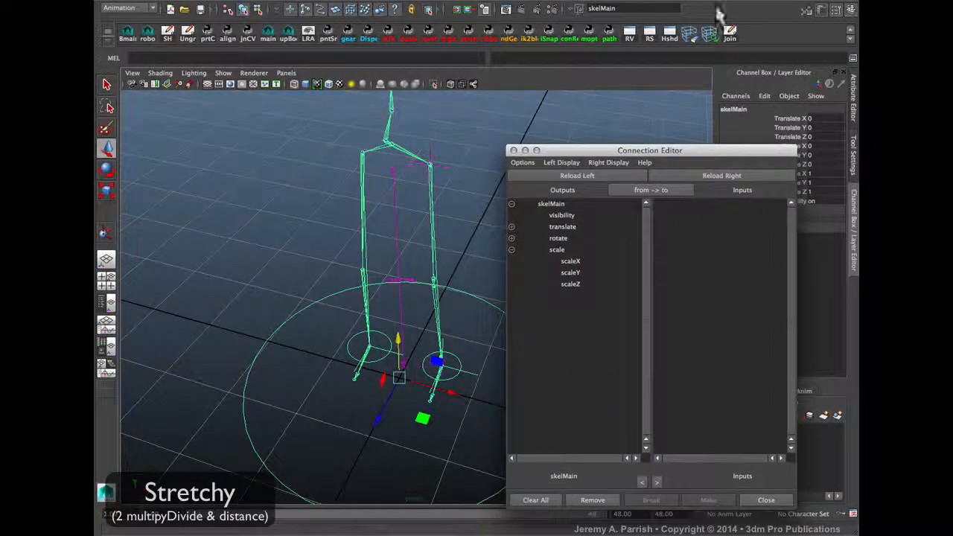
pyautogui.click(669, 33)
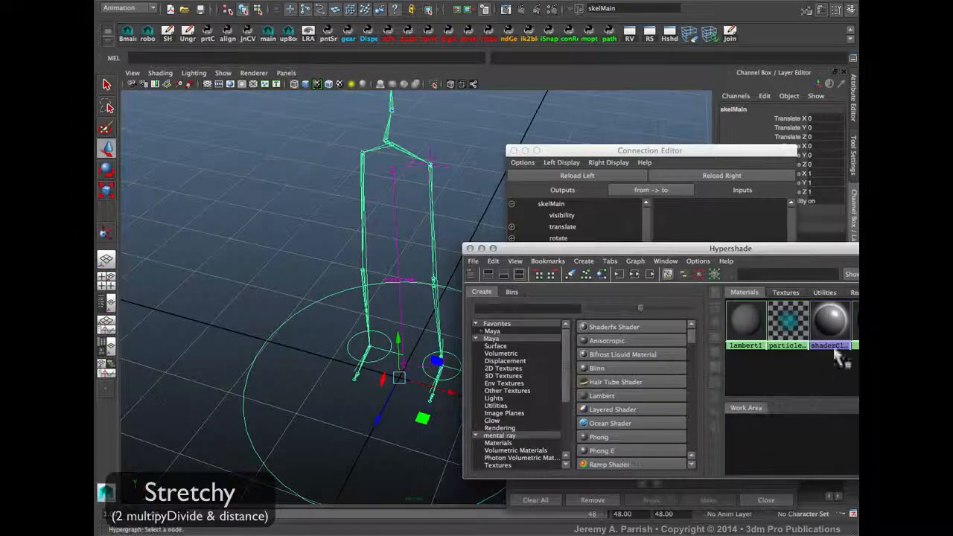
pyautogui.click(823, 291)
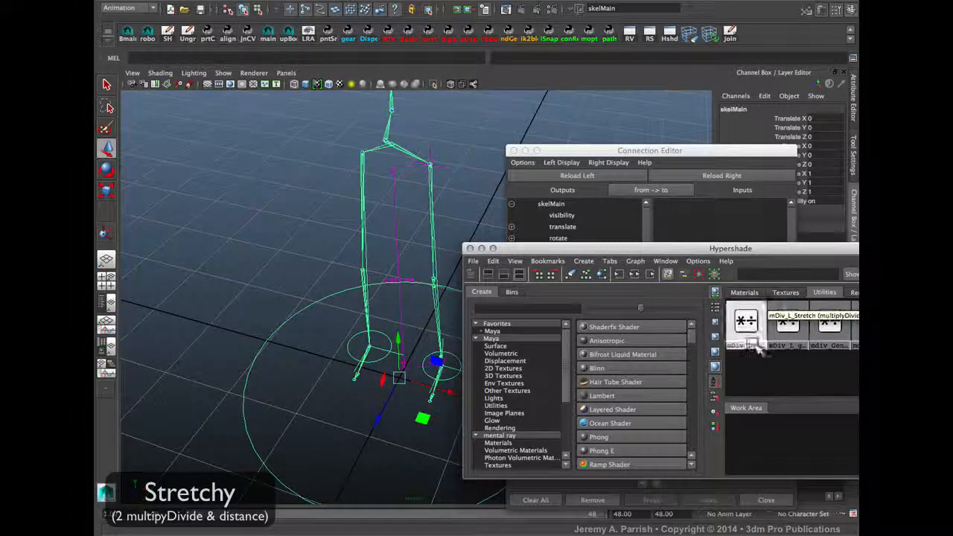
pyautogui.click(781, 327)
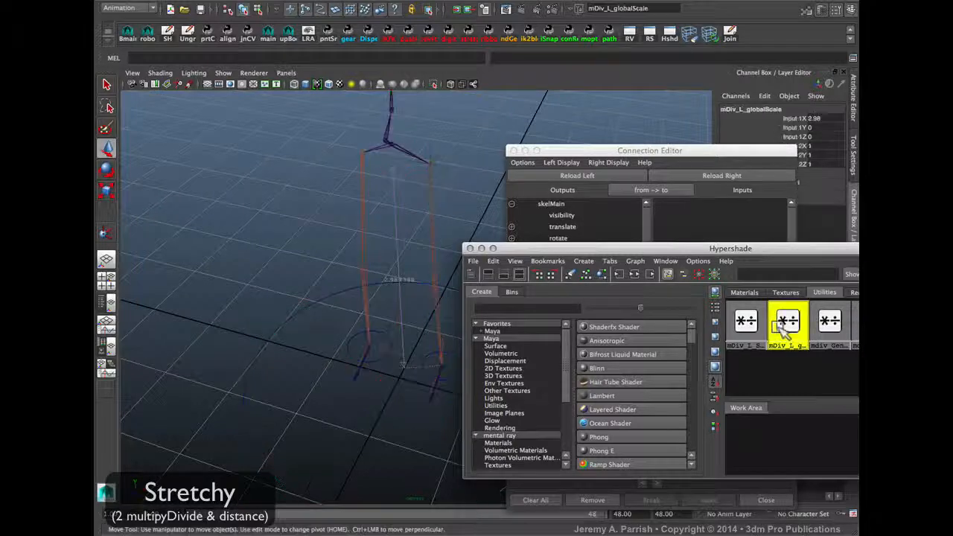
pyautogui.click(721, 175)
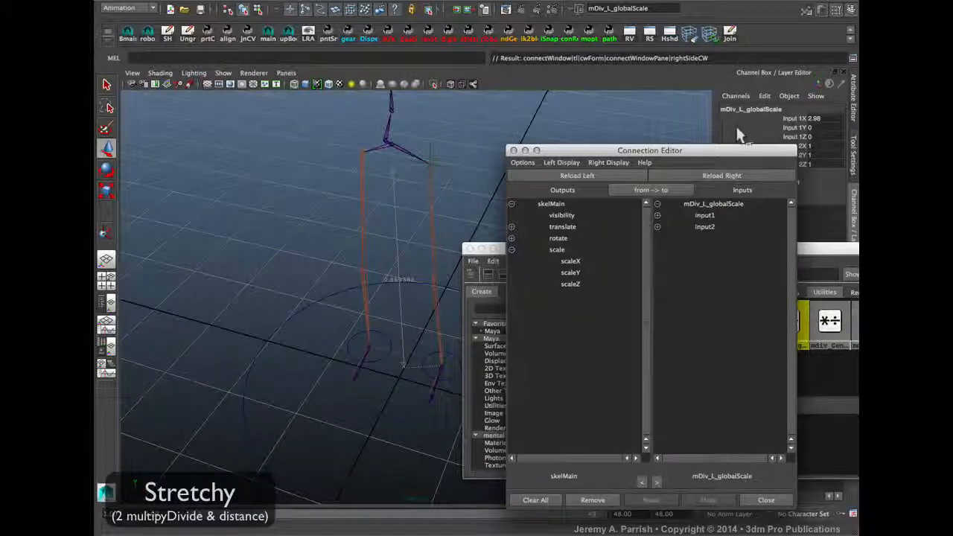
# Expand input2 of mDiv_L_globalScale and connect skelMain's scaleY output to input2X.
pyautogui.moveTo(739, 151); pyautogui.dragTo(487, 136)
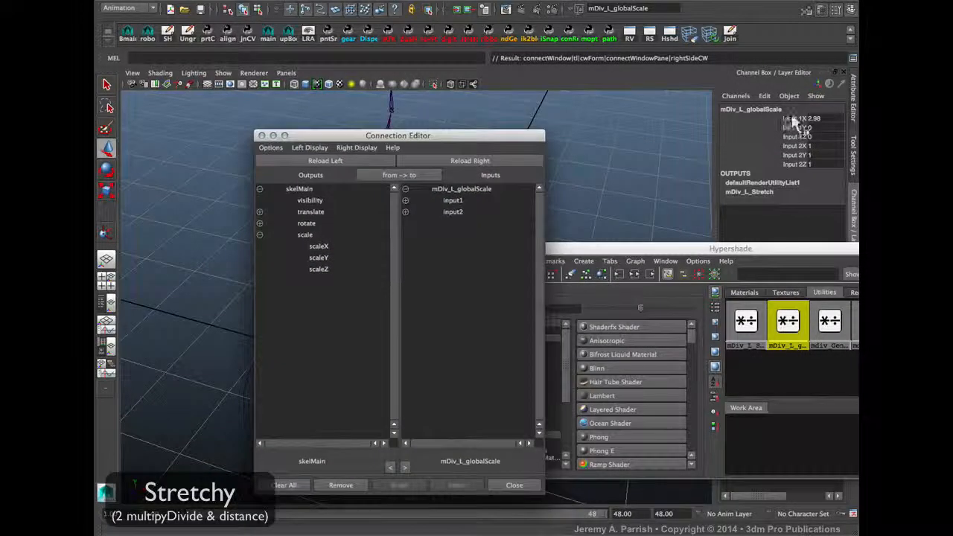
pyautogui.click(817, 118)
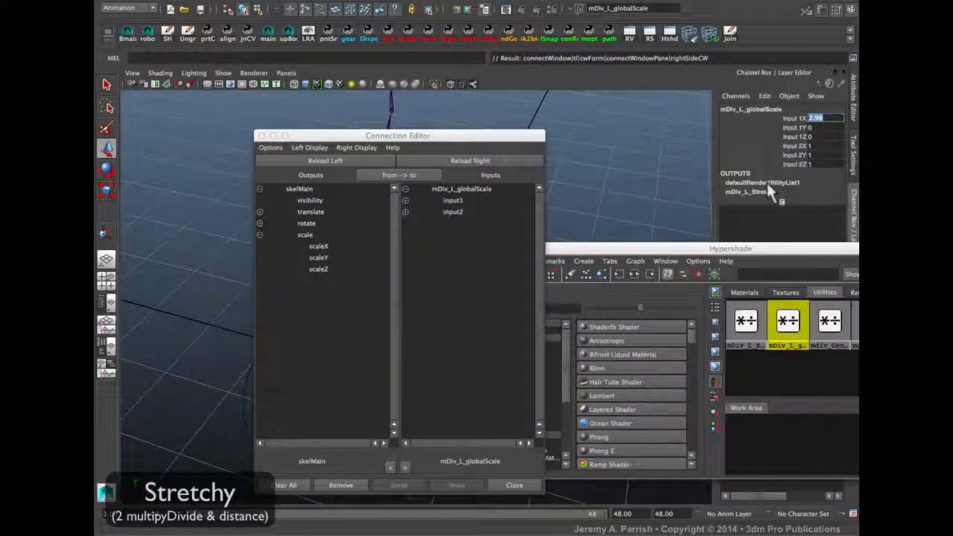
pyautogui.click(816, 145)
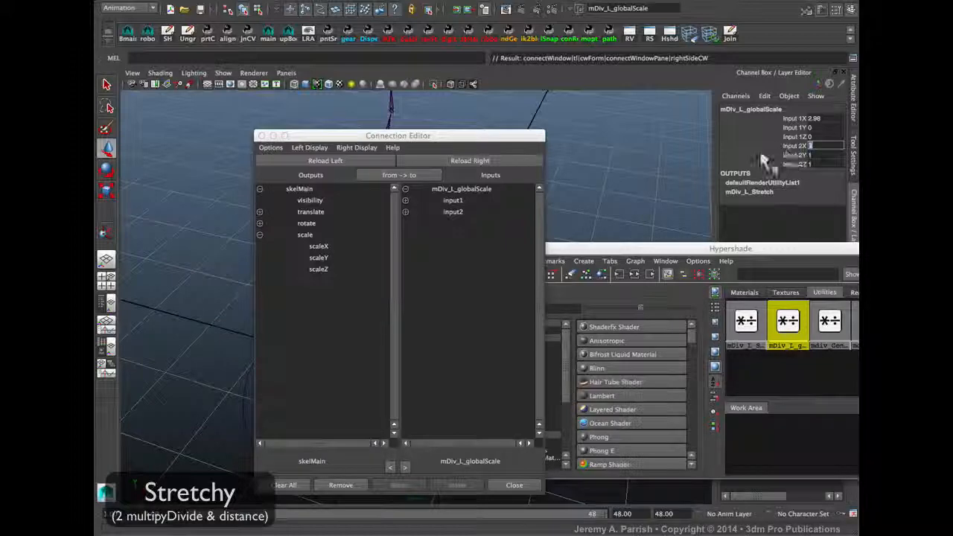
pyautogui.click(404, 212)
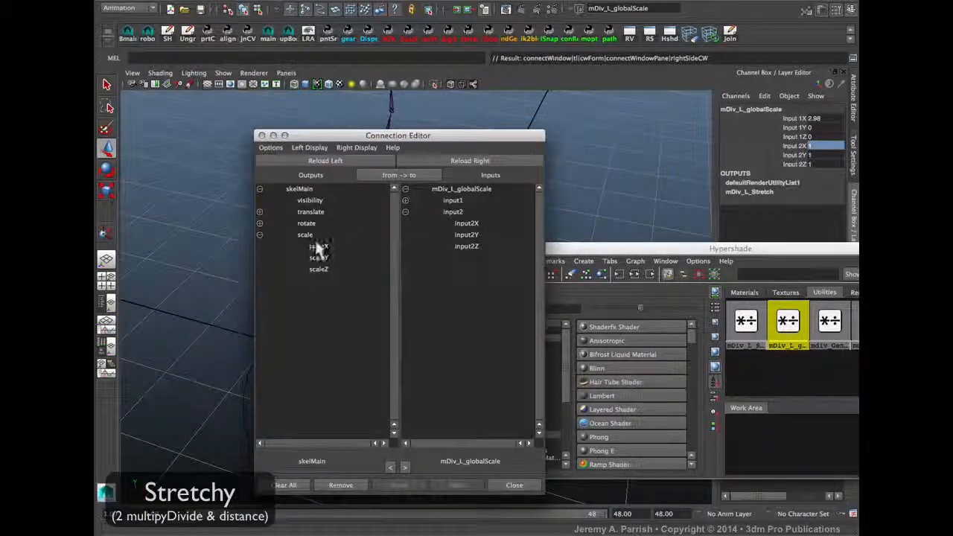
pyautogui.click(317, 257)
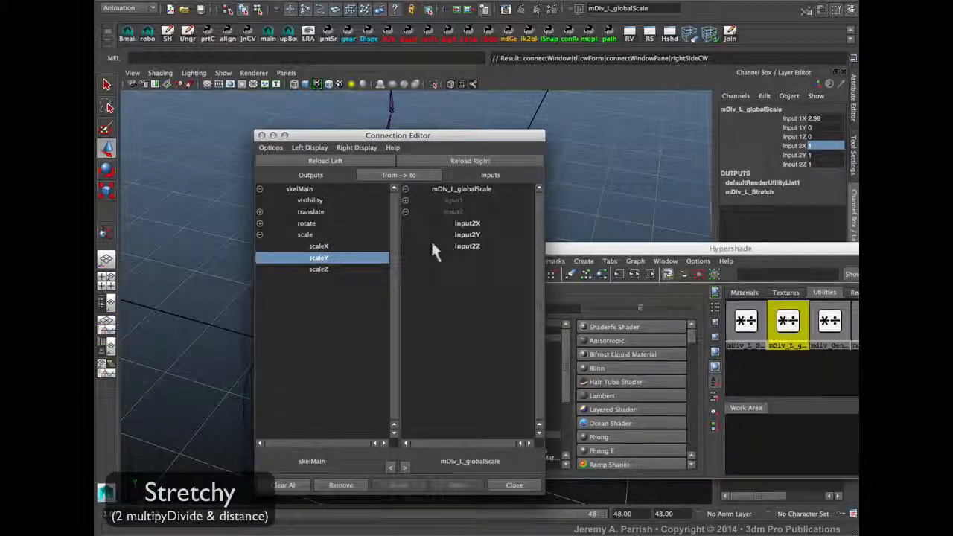
pyautogui.click(458, 222)
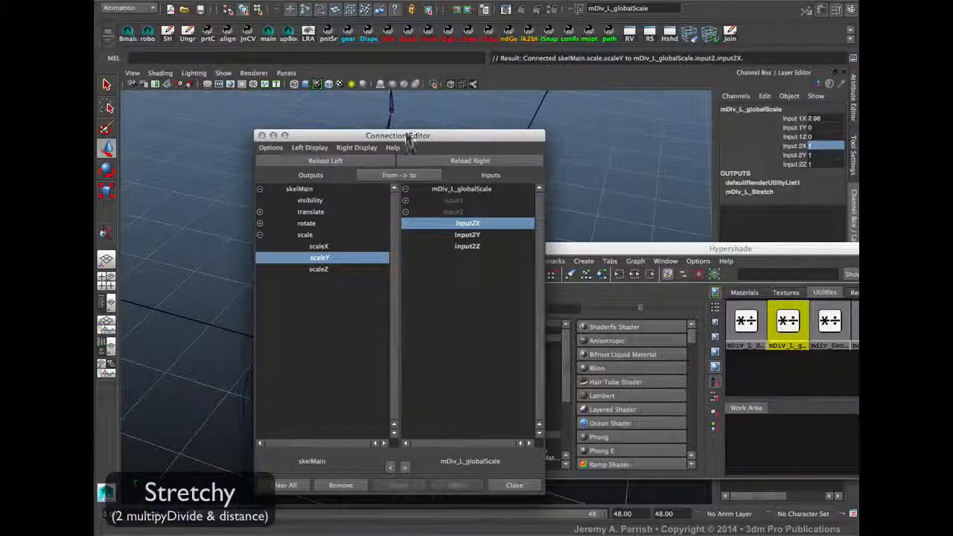
# Check the Input 2X and Input 2Y channels of mDiv_L_globalScale, and close the Connection Editor and Hypershade.
pyautogui.moveTo(447, 139); pyautogui.dragTo(583, 158)
pyautogui.click(762, 155)
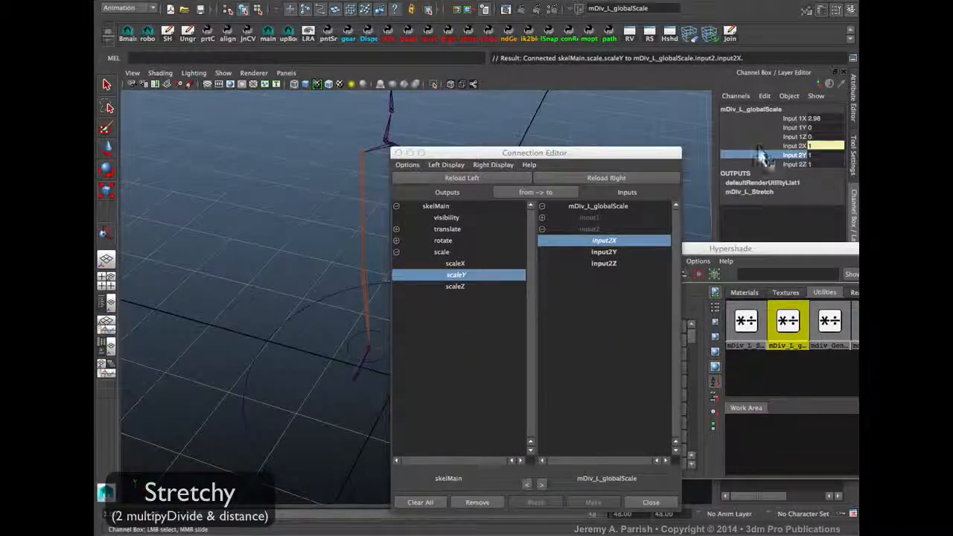
pyautogui.click(822, 145)
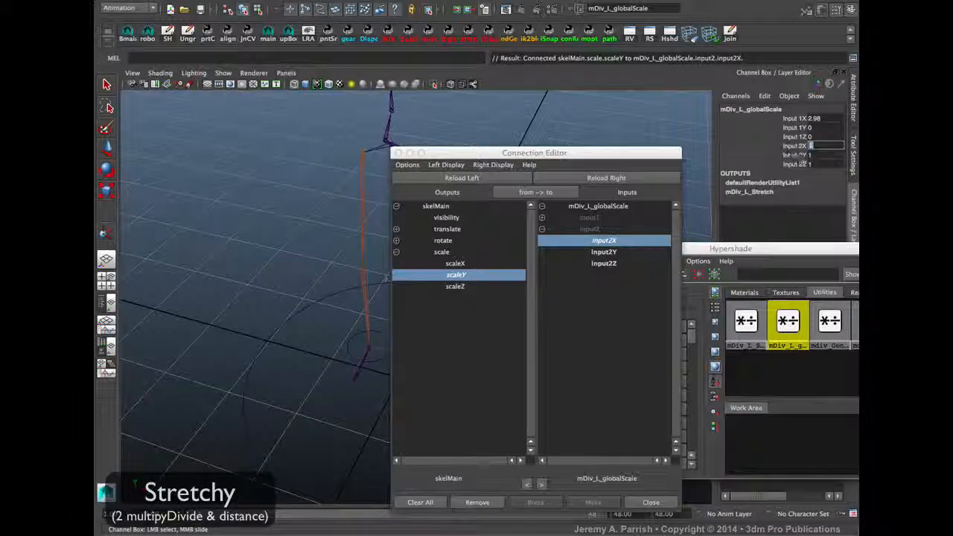
pyautogui.click(815, 155)
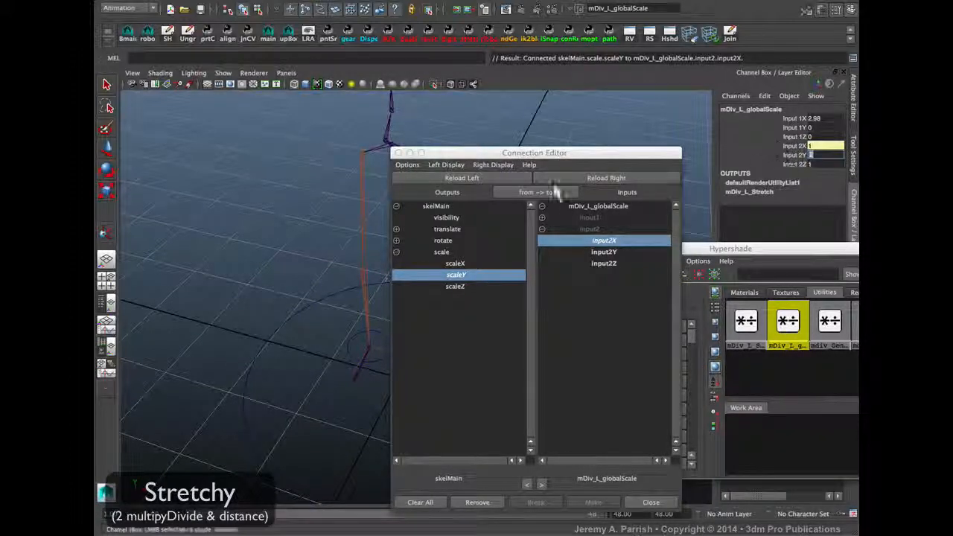
pyautogui.click(398, 152)
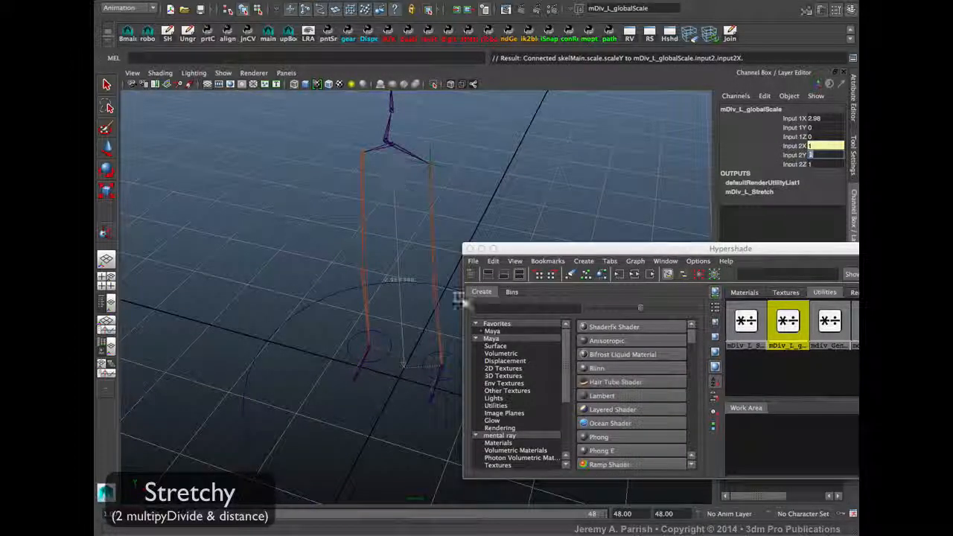
pyautogui.click(468, 248)
# Select the extend_jnt_R_hip control at the right ankle and examine the right leg from several angles.
pyautogui.moveTo(442, 395)
pyautogui.keyDown('alt'); pyautogui.mouseDown()
pyautogui.moveTo(437, 379)
pyautogui.moveTo(443, 413)
pyautogui.mouseUp(); pyautogui.keyUp('alt')
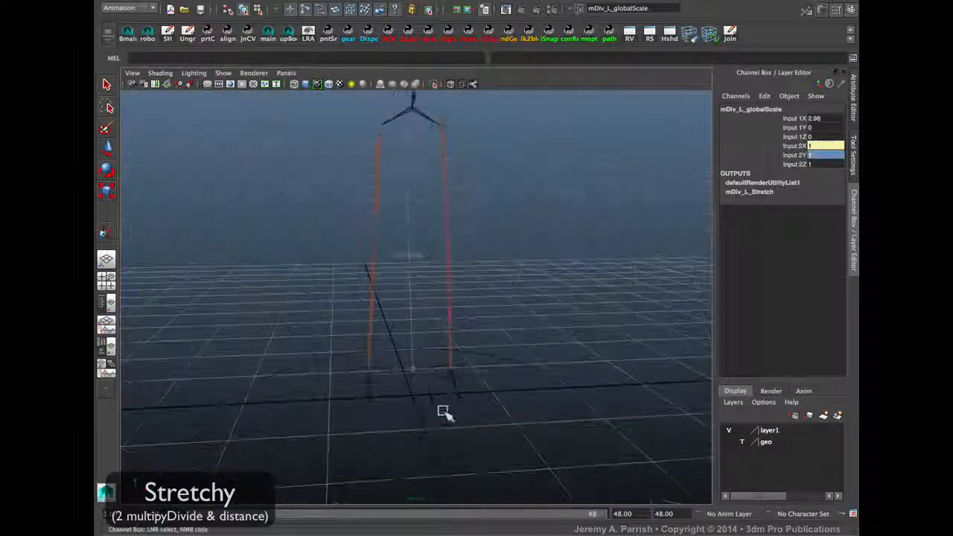
pyautogui.press('w')
pyautogui.click(357, 375)
pyautogui.click(360, 376)
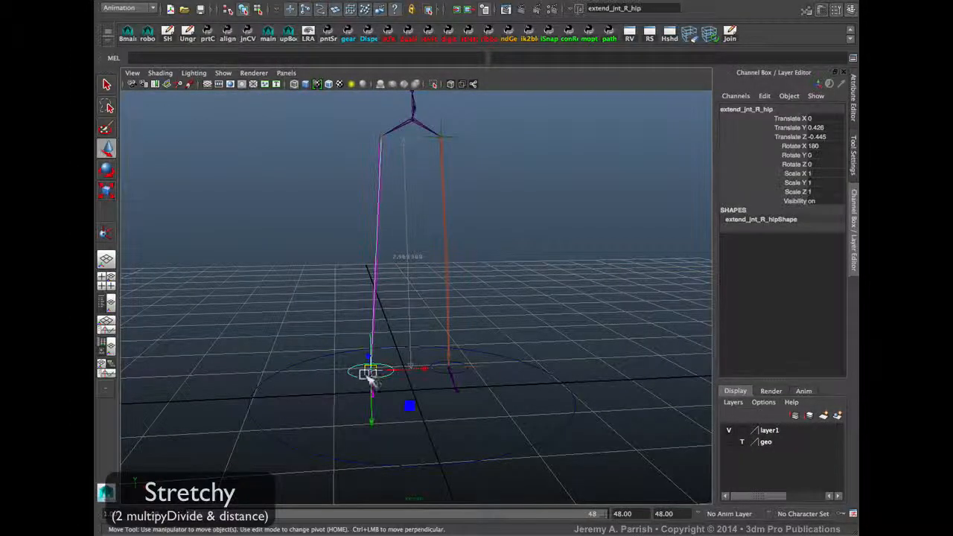
pyautogui.keyDown('alt'); pyautogui.moveTo(370, 378); pyautogui.dragTo(351, 383); pyautogui.keyUp('alt')
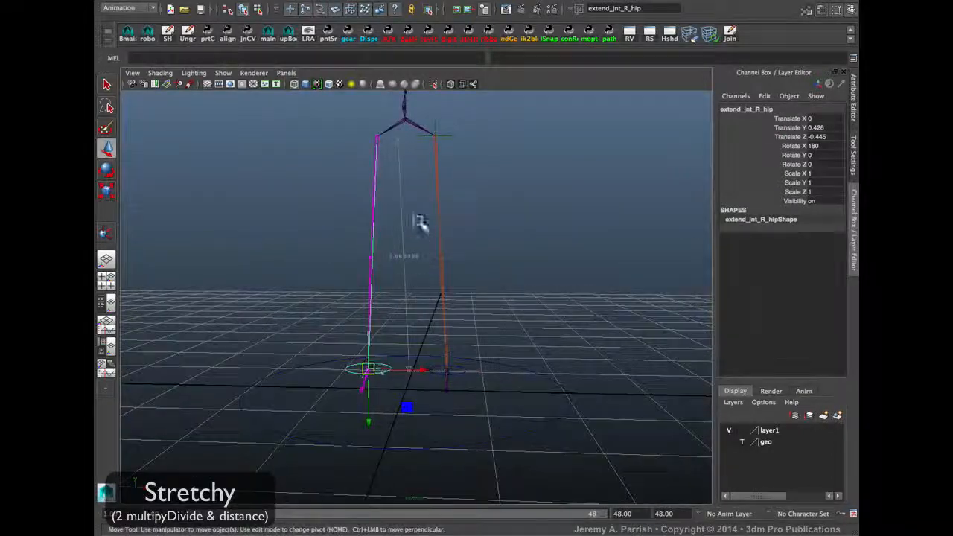
pyautogui.keyDown('alt'); pyautogui.moveTo(423, 396); pyautogui.dragTo(390, 426); pyautogui.keyUp('alt')
pyautogui.keyDown('alt'); pyautogui.moveTo(410, 407); pyautogui.dragTo(590, 425); pyautogui.keyUp('alt')
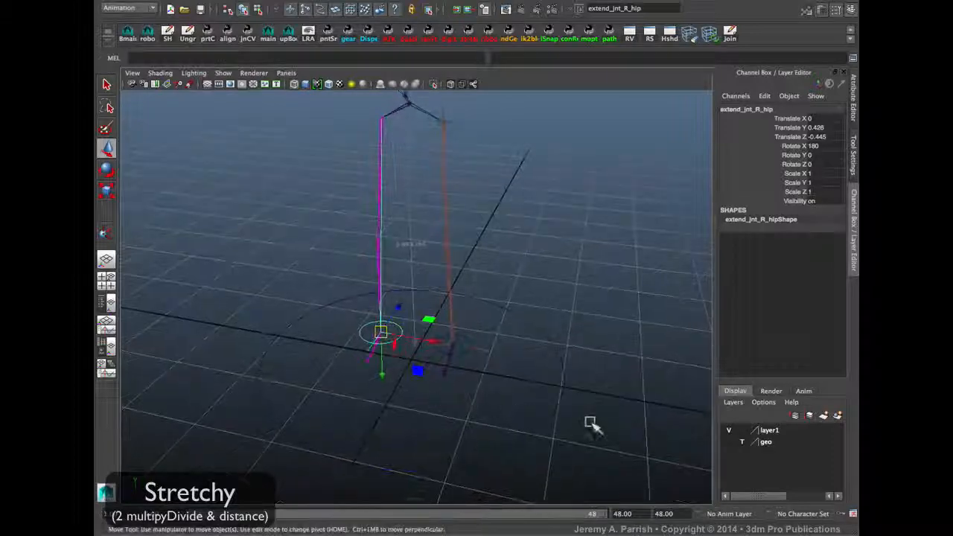
# Scale the skelMain control uniformly to about 1.761 and examine how both legs respond.
pyautogui.moveTo(578, 494); pyautogui.dragTo(491, 363)
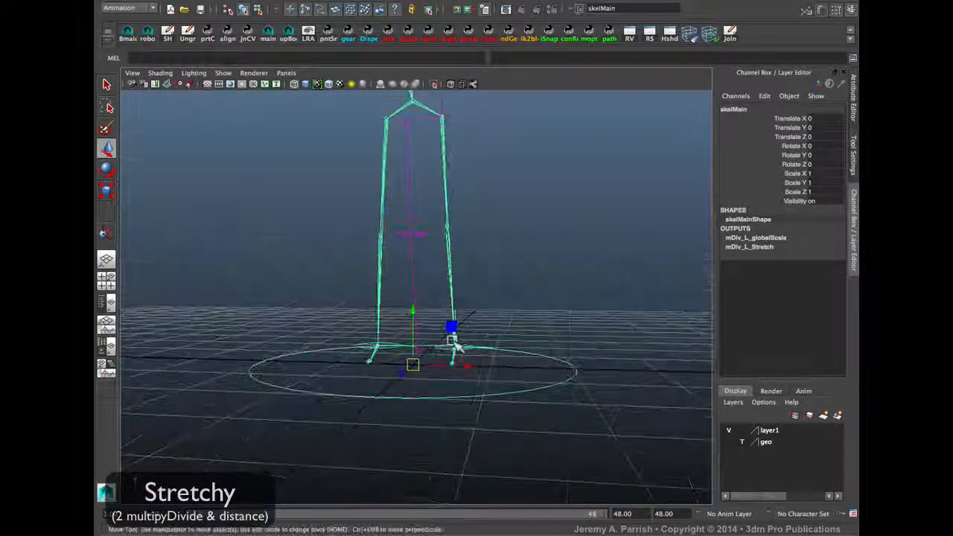
pyautogui.press('r')
pyautogui.keyDown('alt'); pyautogui.moveTo(506, 363); pyautogui.dragTo(341, 323, button='right'); pyautogui.keyUp('alt')
pyautogui.keyDown('alt'); pyautogui.moveTo(340, 323); pyautogui.dragTo(257, 351); pyautogui.keyUp('alt')
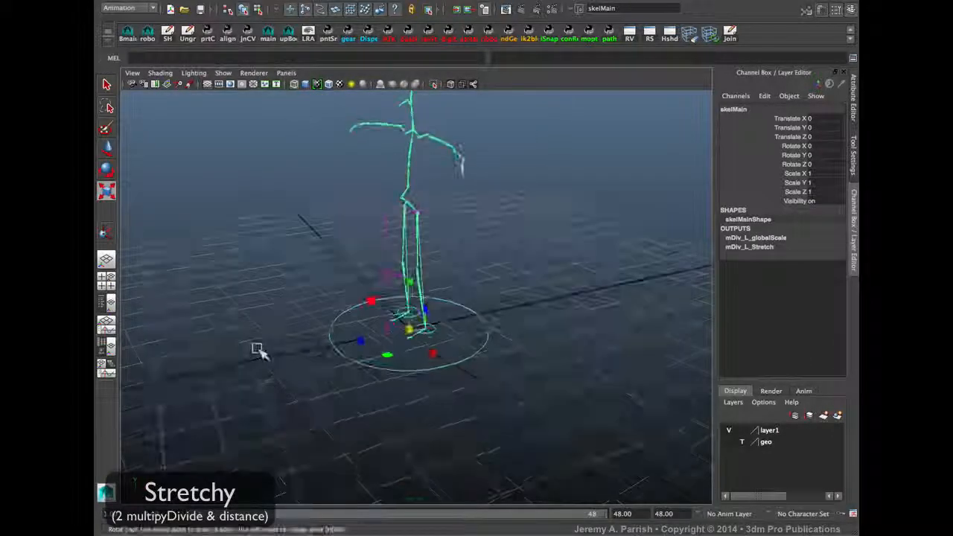
pyautogui.moveTo(257, 352); pyautogui.dragTo(400, 394, button='middle')
pyautogui.moveTo(474, 404); pyautogui.dragTo(532, 409, button='middle')
pyautogui.keyDown('alt'); pyautogui.moveTo(532, 408); pyautogui.dragTo(451, 302); pyautogui.keyUp('alt')
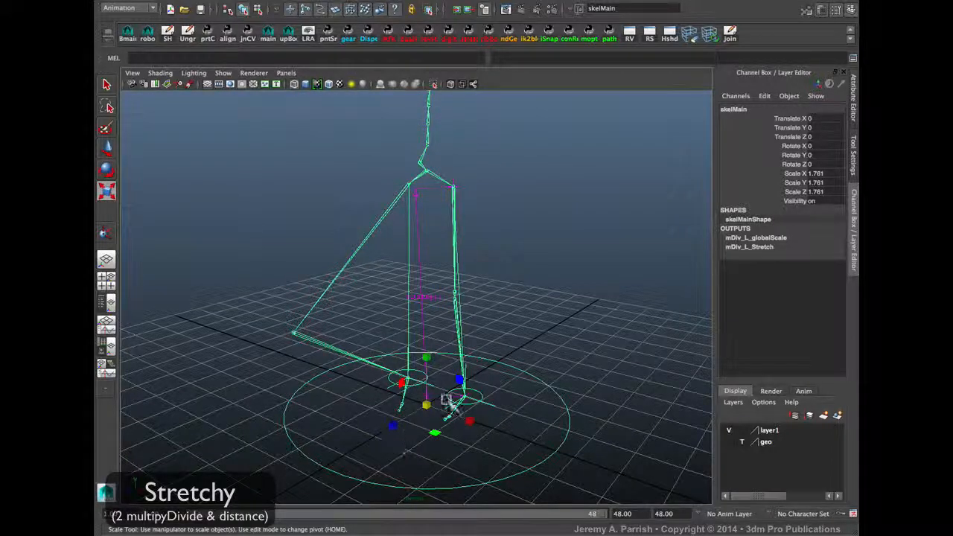
pyautogui.keyDown('alt'); pyautogui.moveTo(472, 403); pyautogui.dragTo(457, 366, button='right'); pyautogui.keyUp('alt')
pyautogui.keyDown('alt'); pyautogui.moveTo(514, 345); pyautogui.dragTo(481, 412); pyautogui.keyUp('alt')
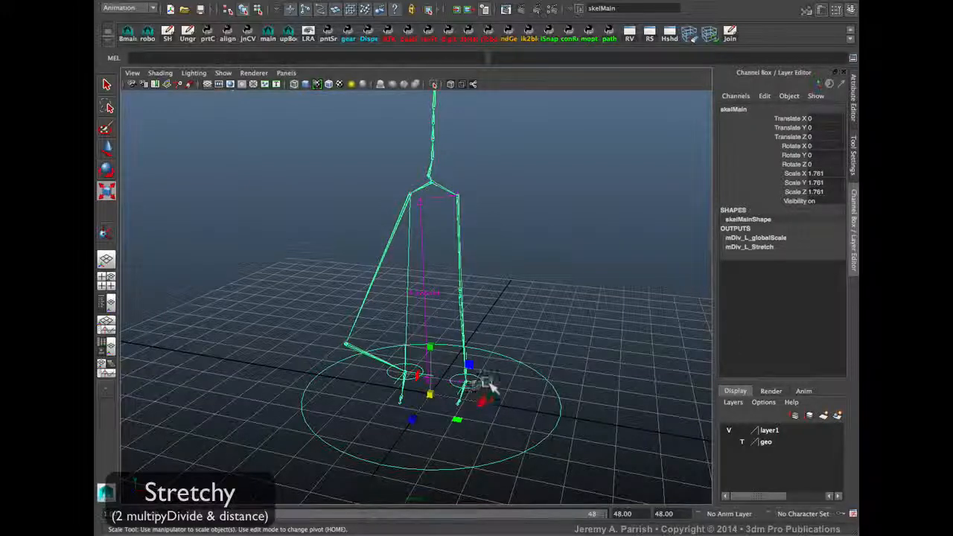
pyautogui.keyDown('alt'); pyautogui.moveTo(467, 390); pyautogui.dragTo(450, 342); pyautogui.keyUp('alt')
# Test the left leg's stretch by moving IKleg_L down and up along Y, and undo the moves.
pyautogui.press('w')
pyautogui.click(489, 370)
pyautogui.click(429, 325)
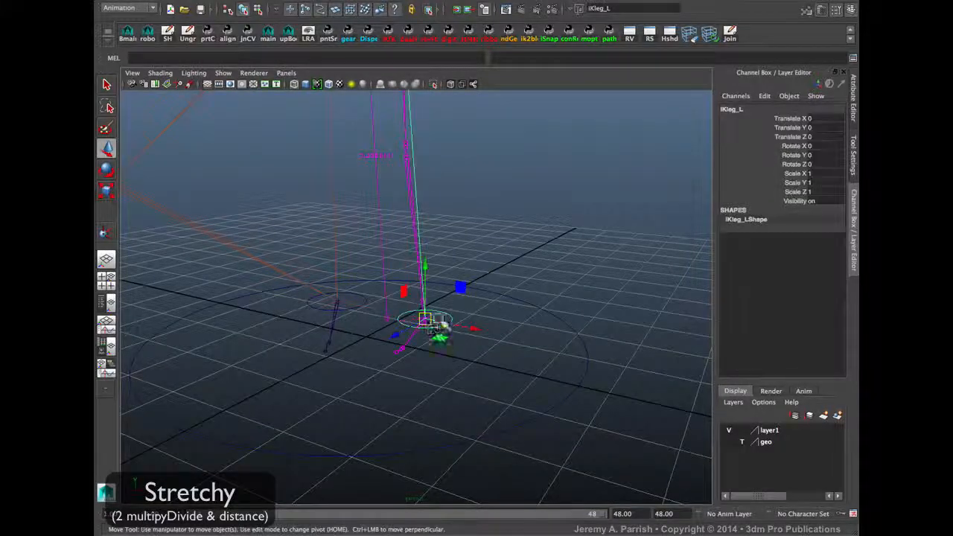
pyautogui.keyDown('alt'); pyautogui.moveTo(533, 315); pyautogui.dragTo(430, 307); pyautogui.keyUp('alt')
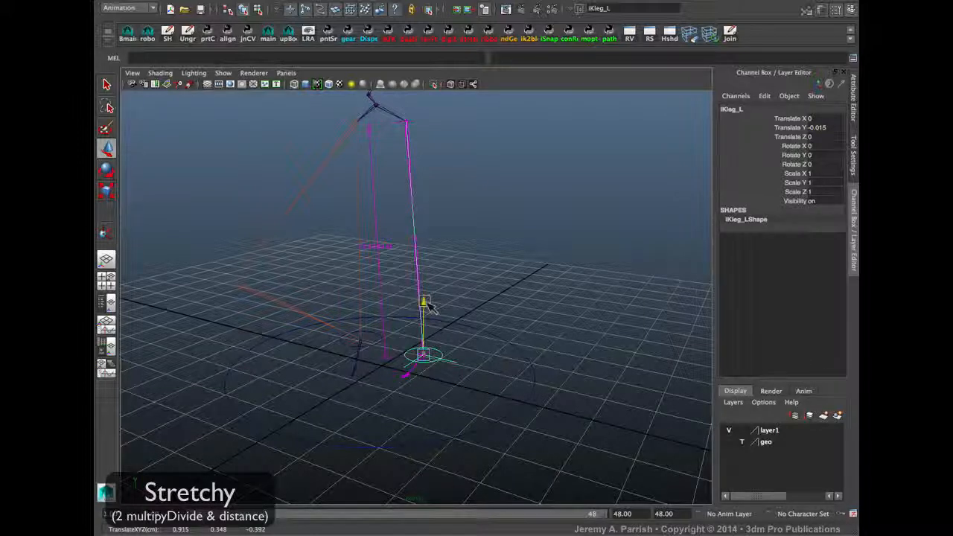
pyautogui.moveTo(413, 348); pyautogui.dragTo(399, 365)
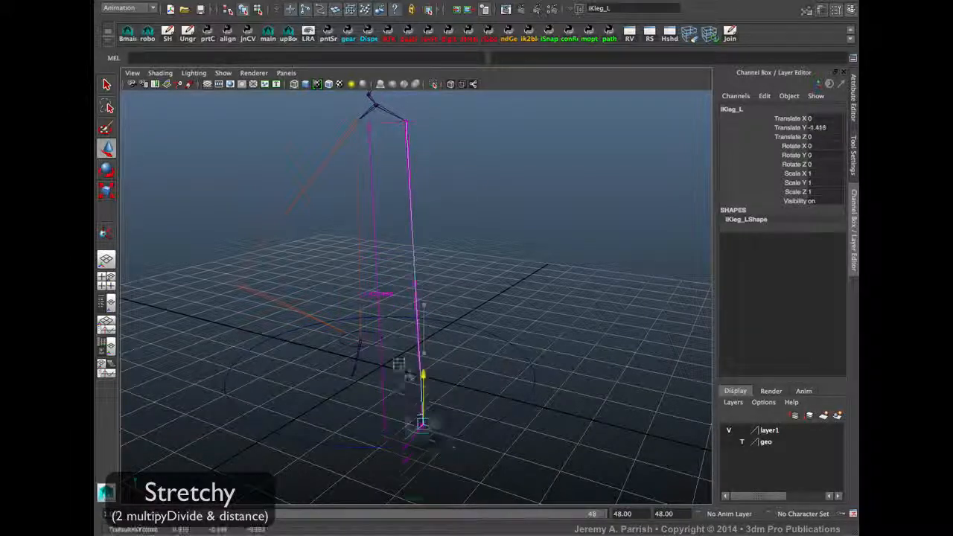
pyautogui.moveTo(392, 294); pyautogui.dragTo(386, 315, button='middle')
pyautogui.moveTo(385, 238); pyautogui.dragTo(379, 298, button='middle')
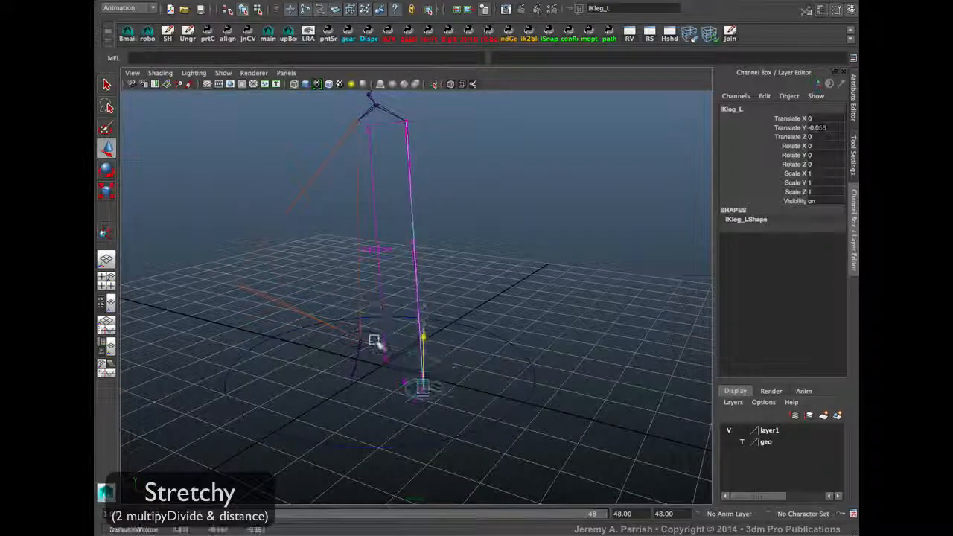
pyautogui.hotkey('ctrl', 'z')
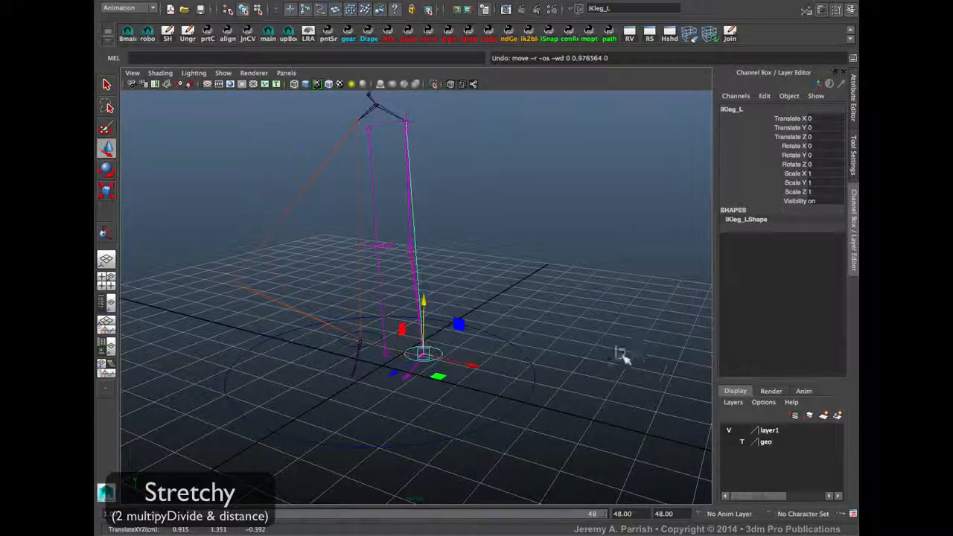
# Select the right leg's ikHandle1 and the jnt_R_knee joint to inspect their channels and input nodes.
pyautogui.keyDown('alt'); pyautogui.moveTo(500, 362); pyautogui.dragTo(536, 365); pyautogui.keyUp('alt')
pyautogui.scroll(3, 496, 425)
pyautogui.keyDown('alt'); pyautogui.moveTo(496, 426); pyautogui.dragTo(339, 368); pyautogui.keyUp('alt')
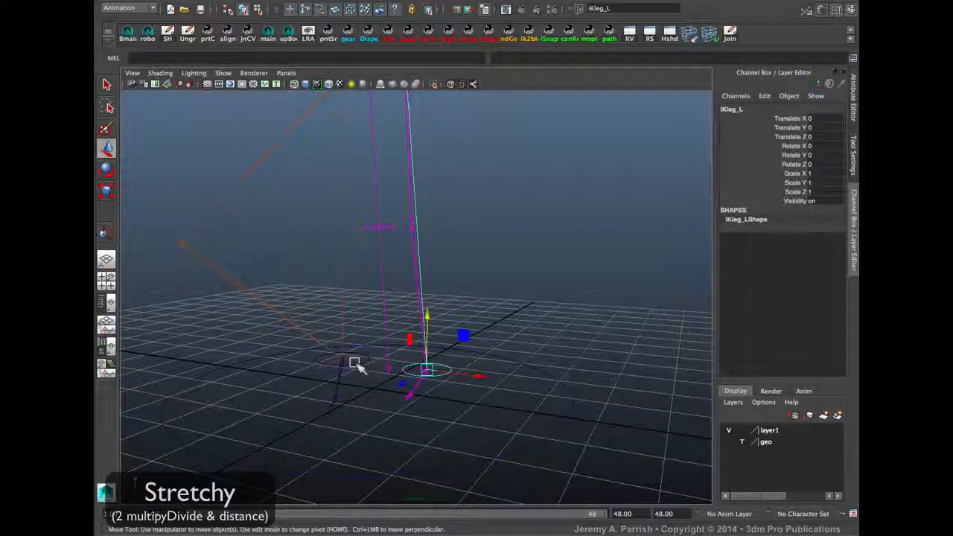
pyautogui.click(355, 371)
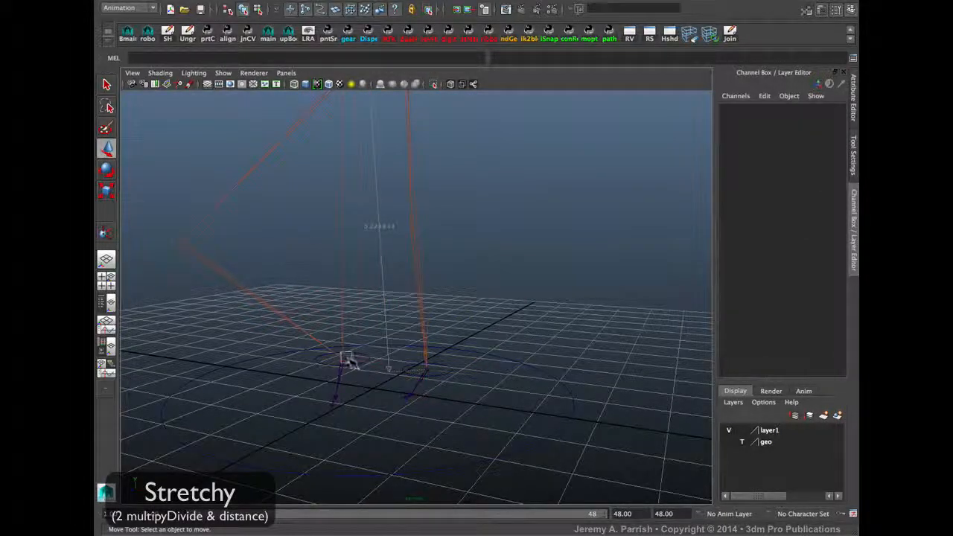
pyautogui.click(349, 361)
pyautogui.keyDown('alt'); pyautogui.moveTo(349, 408); pyautogui.dragTo(400, 425); pyautogui.keyUp('alt')
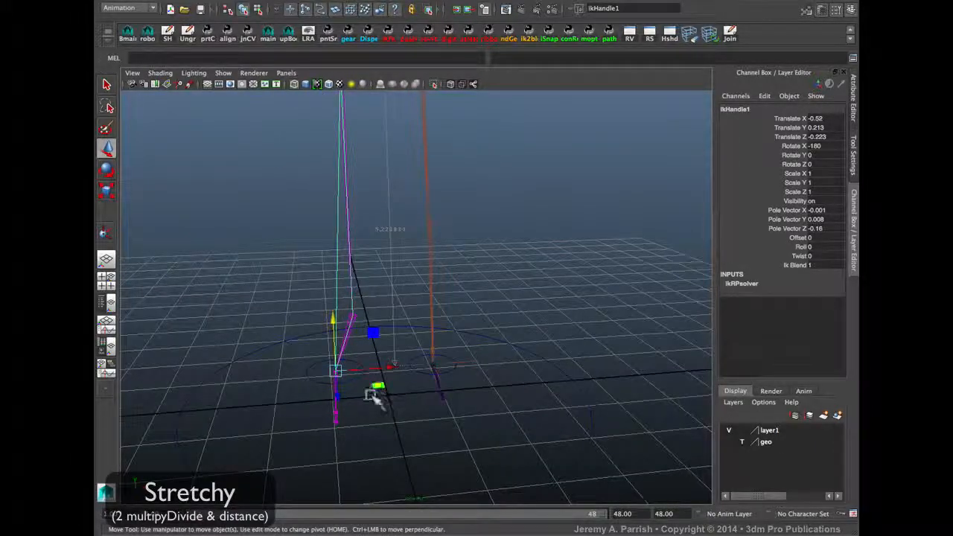
pyautogui.keyDown('alt'); pyautogui.moveTo(370, 397); pyautogui.dragTo(365, 370); pyautogui.keyUp('alt')
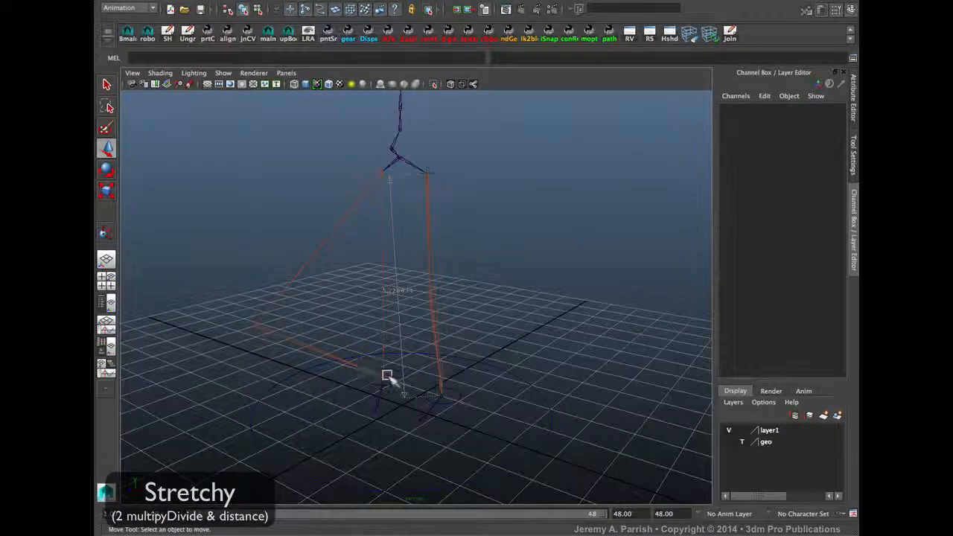
pyautogui.click(367, 372)
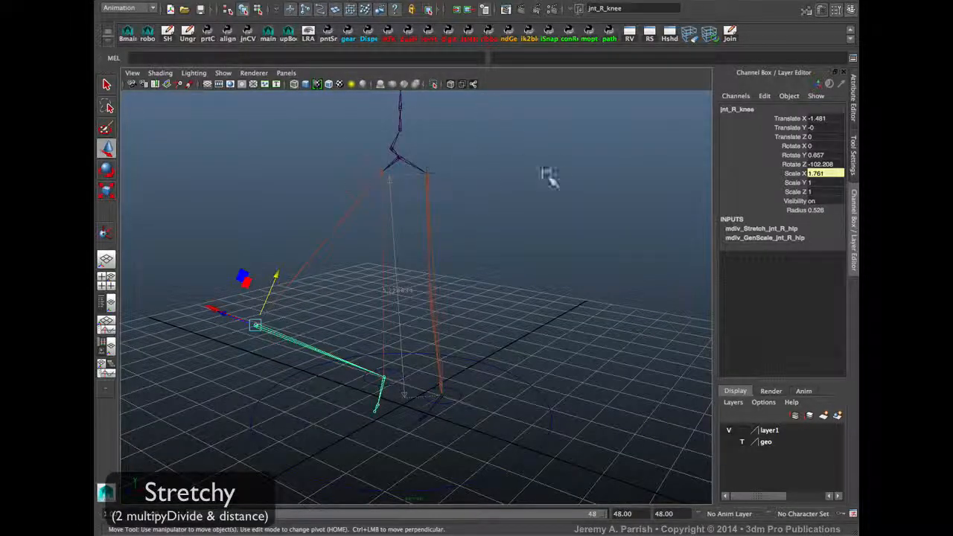
# Open the Hypershade's utility nodes and select the mdiv_GenScale_jnt_R_hip multiplyDivide node.
pyautogui.click(668, 41)
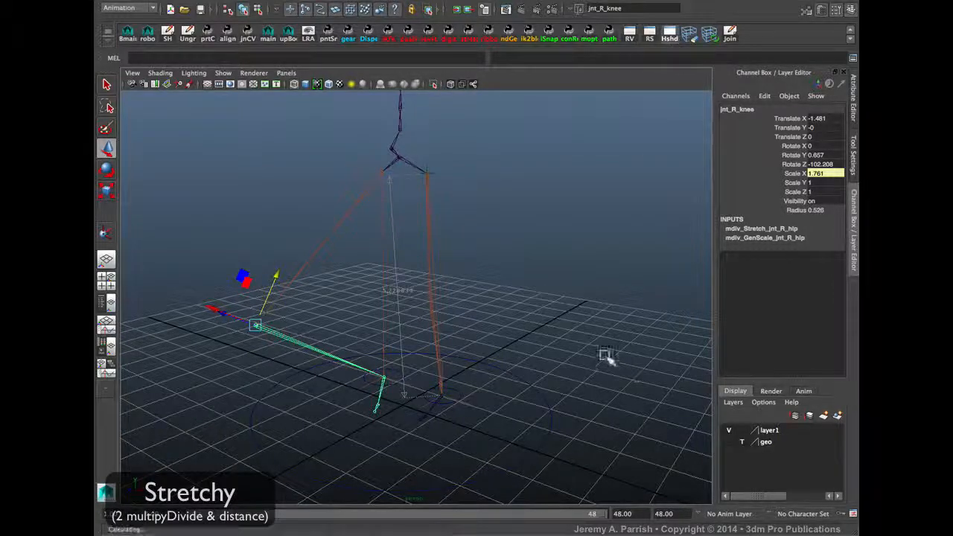
pyautogui.moveTo(691, 255); pyautogui.dragTo(384, 231)
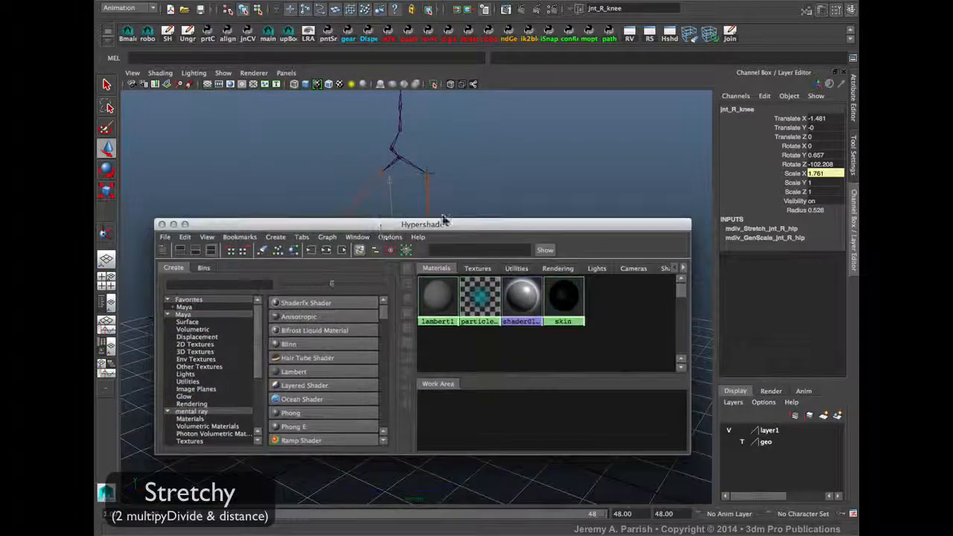
pyautogui.click(515, 268)
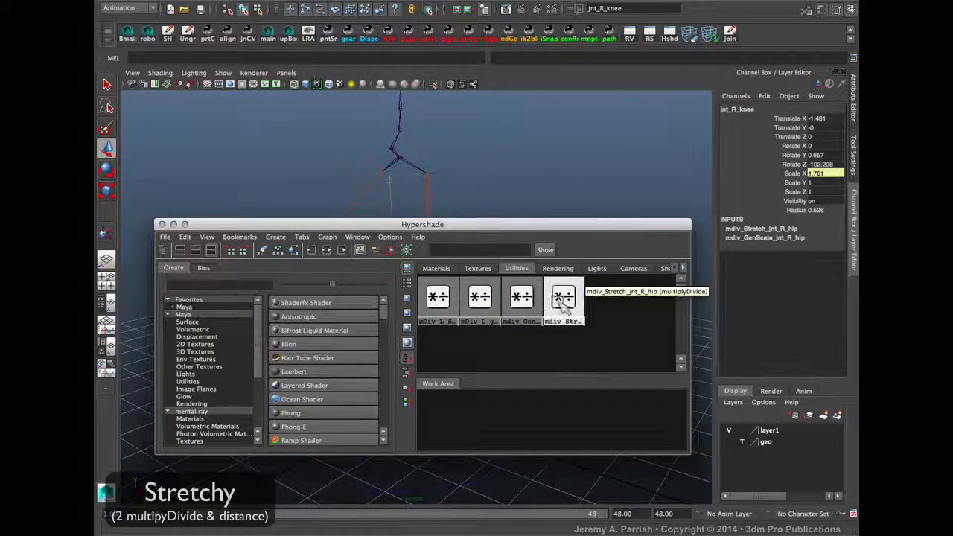
pyautogui.click(522, 302)
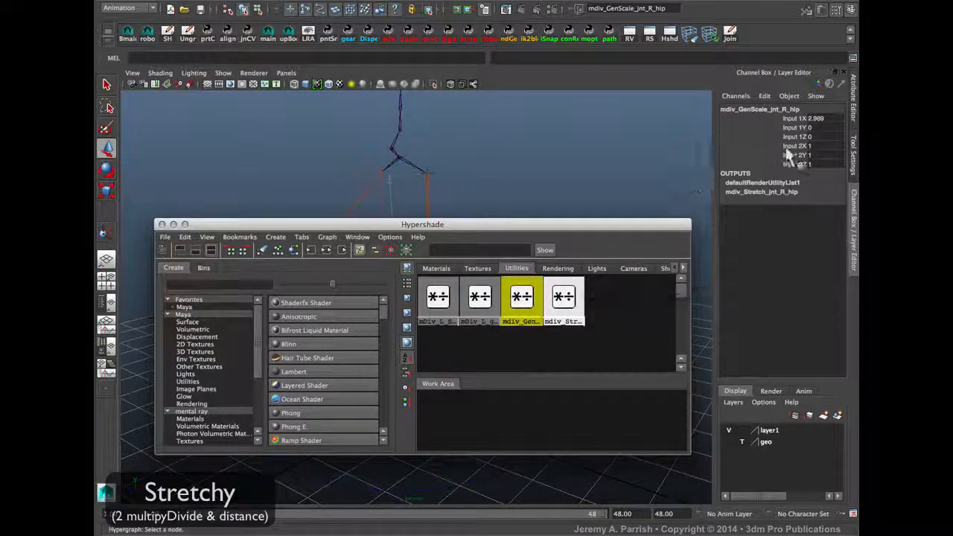
pyautogui.moveTo(469, 224); pyautogui.dragTo(433, 133)
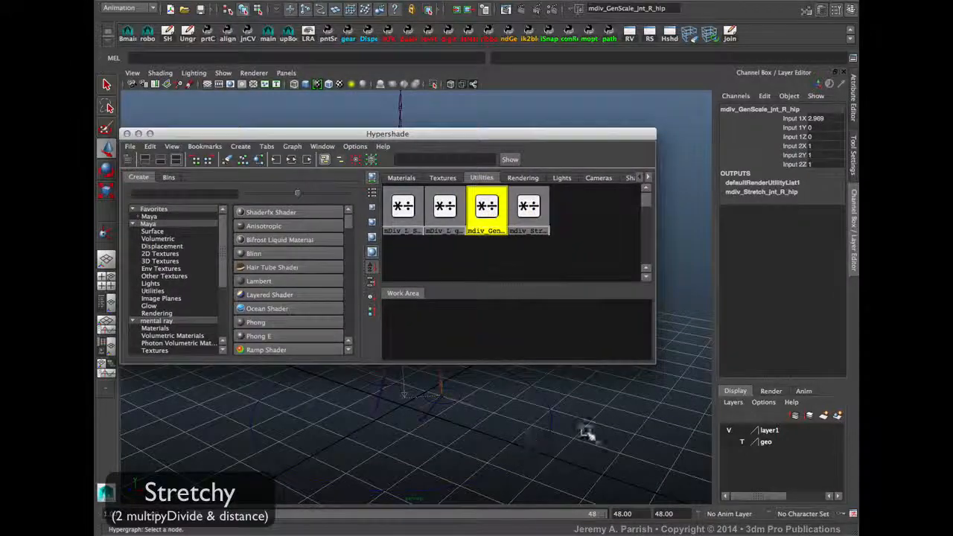
# Load mdiv_GenScale_jnt_R_hip and skelMain in the Connection Editor and set skelMain as the source of the connection.
pyautogui.click(552, 443)
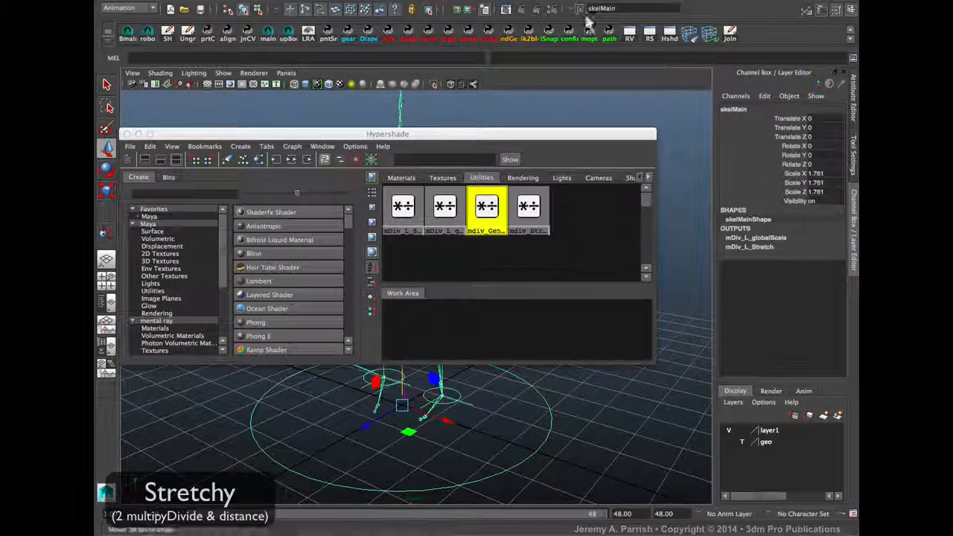
pyautogui.click(331, 0)
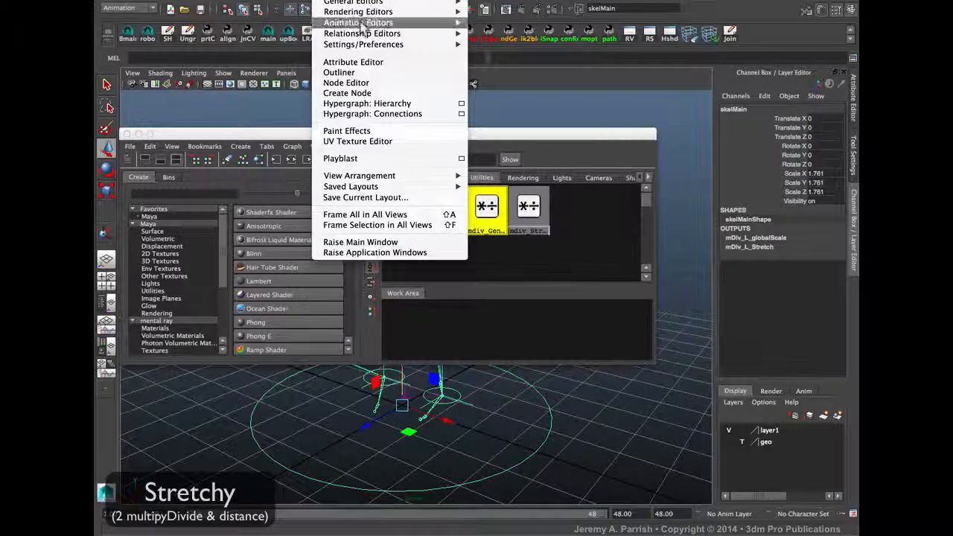
pyautogui.moveTo(450, 3)
pyautogui.click(514, 28)
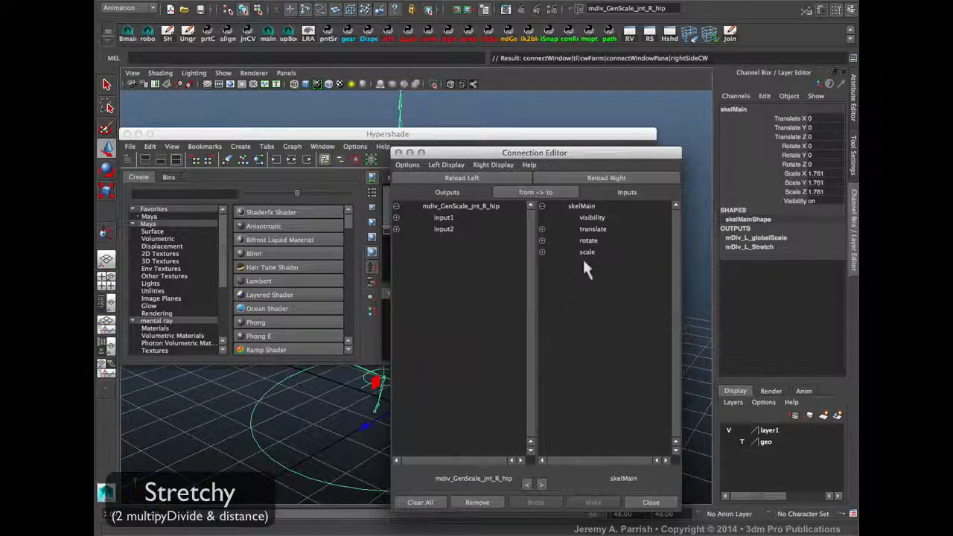
pyautogui.click(542, 192)
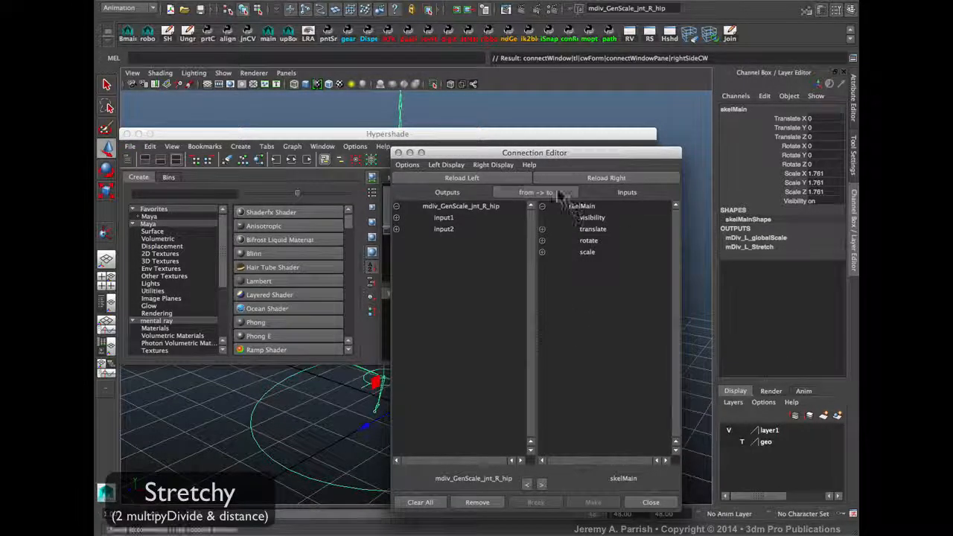
# Connect skelMain's scaleY to input2X of mdiv_GenScale_jnt_R_hip, and close the Connection Editor and Hypershade.
pyautogui.click(541, 250)
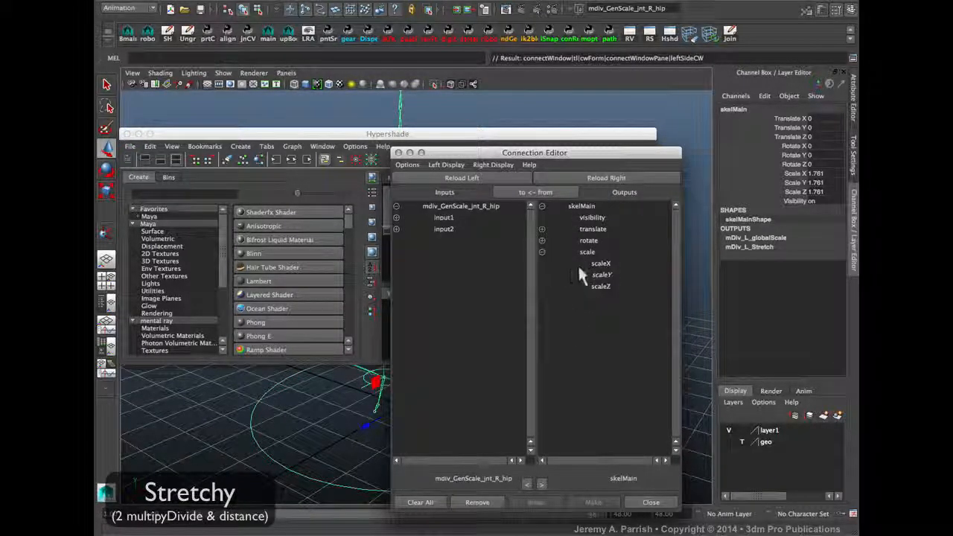
pyautogui.click(600, 274)
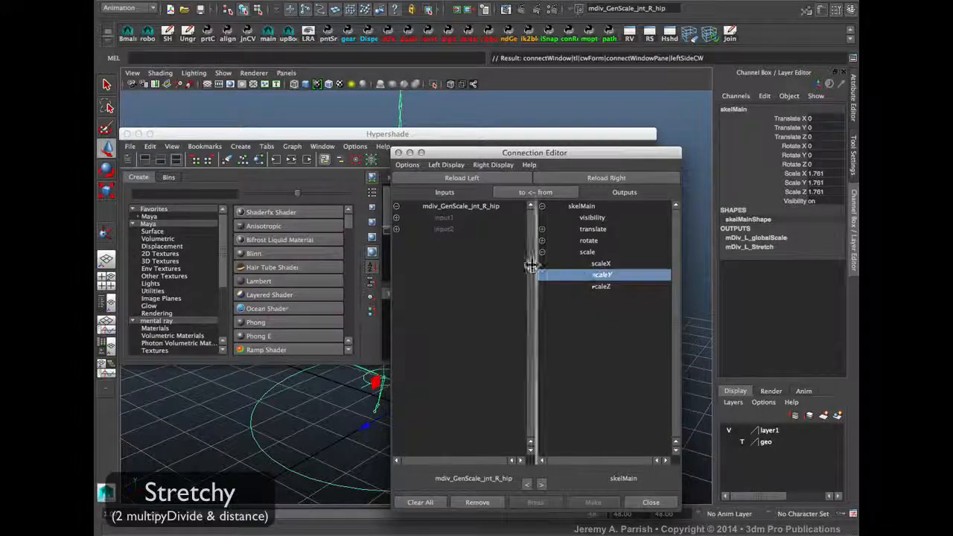
pyautogui.click(396, 228)
pyautogui.click(457, 240)
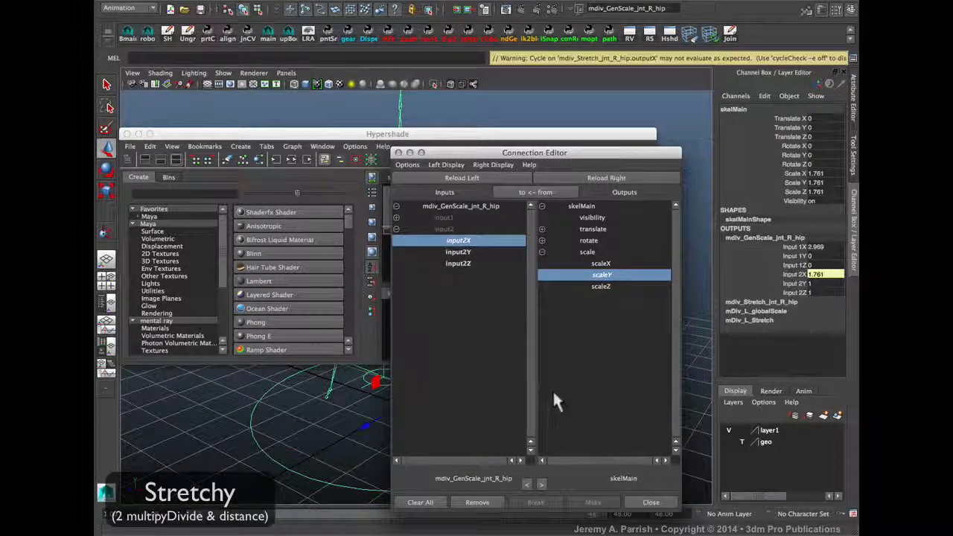
pyautogui.click(651, 502)
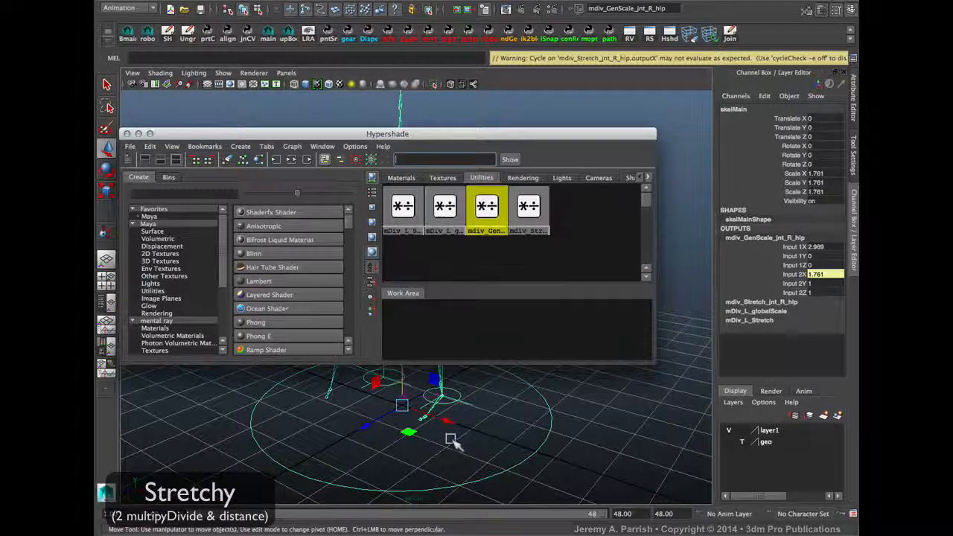
pyautogui.click(127, 133)
# Test the right leg's stretch by moving the extend_jnt_R_hip control down and up along Y, and undo the moves.
pyautogui.keyDown('alt'); pyautogui.moveTo(376, 380); pyautogui.dragTo(484, 278); pyautogui.keyUp('alt')
pyautogui.keyDown('alt'); pyautogui.moveTo(544, 330); pyautogui.dragTo(414, 425); pyautogui.keyUp('alt')
pyautogui.click(412, 403)
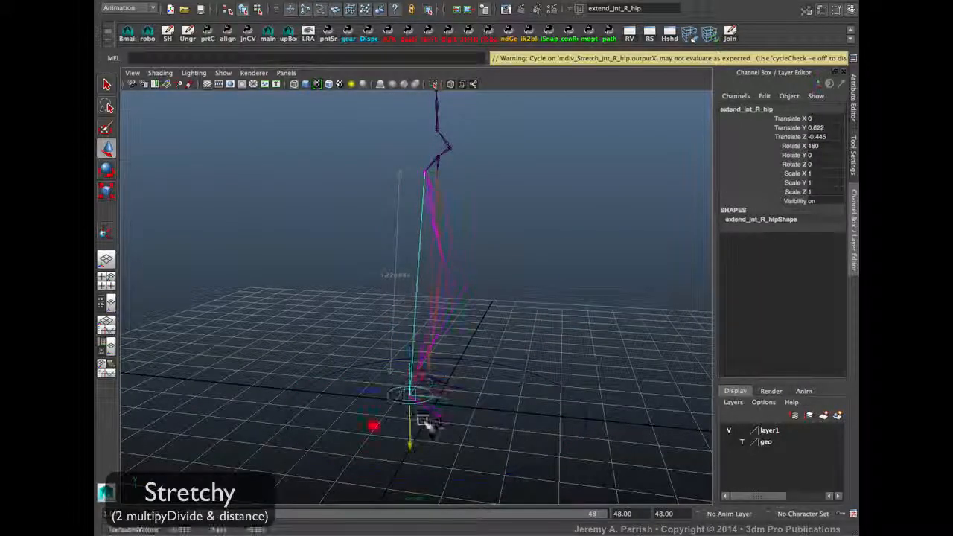
pyautogui.keyDown('alt'); pyautogui.moveTo(524, 370); pyautogui.dragTo(346, 377); pyautogui.keyUp('alt')
pyautogui.moveTo(381, 425); pyautogui.dragTo(384, 441)
pyautogui.moveTo(383, 399); pyautogui.dragTo(393, 357)
pyautogui.moveTo(389, 423); pyautogui.dragTo(389, 360)
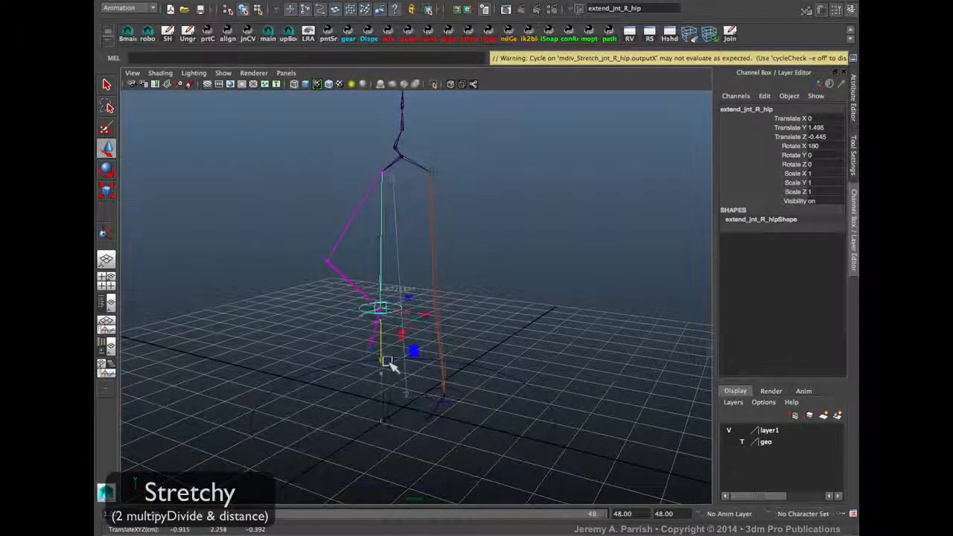
pyautogui.hotkey('ctrl', 'z')
# Scale the skelMain control uniformly to about 1.119 and examine how both legs respond.
pyautogui.keyDown('alt'); pyautogui.moveTo(522, 328); pyautogui.dragTo(487, 422); pyautogui.keyUp('alt')
pyautogui.click(556, 444)
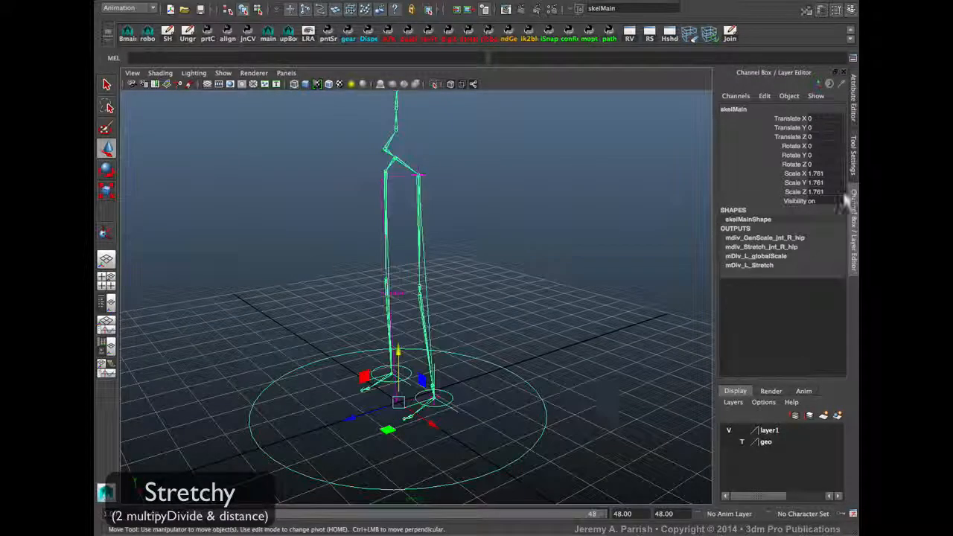
pyautogui.keyDown('alt'); pyautogui.moveTo(587, 251); pyautogui.dragTo(556, 245, button='right'); pyautogui.keyUp('alt')
pyautogui.keyDown('alt'); pyautogui.moveTo(559, 245); pyautogui.dragTo(581, 272, button='middle'); pyautogui.keyUp('alt')
pyautogui.keyDown('alt'); pyautogui.moveTo(577, 278); pyautogui.dragTo(557, 279, button='right'); pyautogui.keyUp('alt')
pyautogui.keyDown('alt'); pyautogui.moveTo(557, 282); pyautogui.dragTo(546, 291); pyautogui.keyUp('alt')
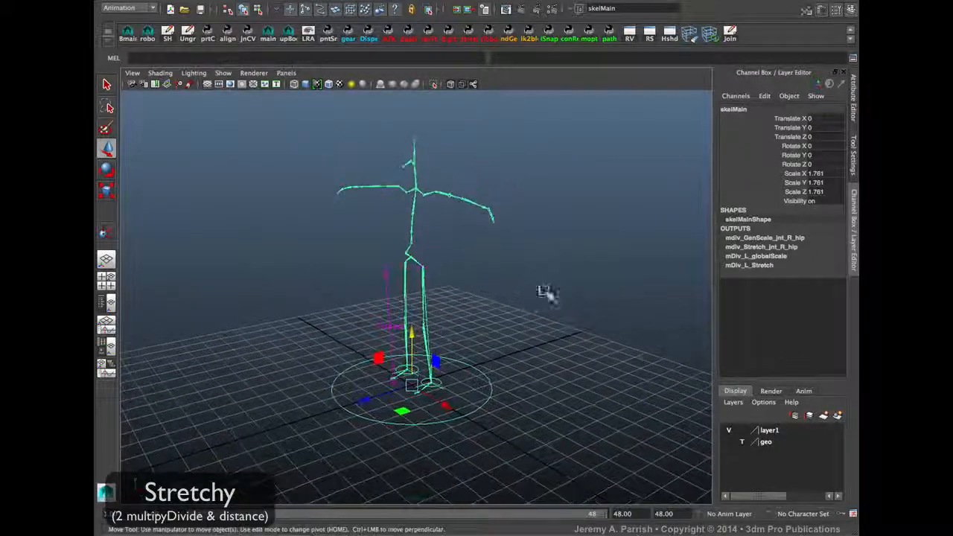
pyautogui.press('r')
pyautogui.moveTo(489, 381); pyautogui.dragTo(261, 356, button='middle')
pyautogui.keyDown('alt'); pyautogui.moveTo(260, 357); pyautogui.dragTo(358, 462, button='right'); pyautogui.keyUp('alt')
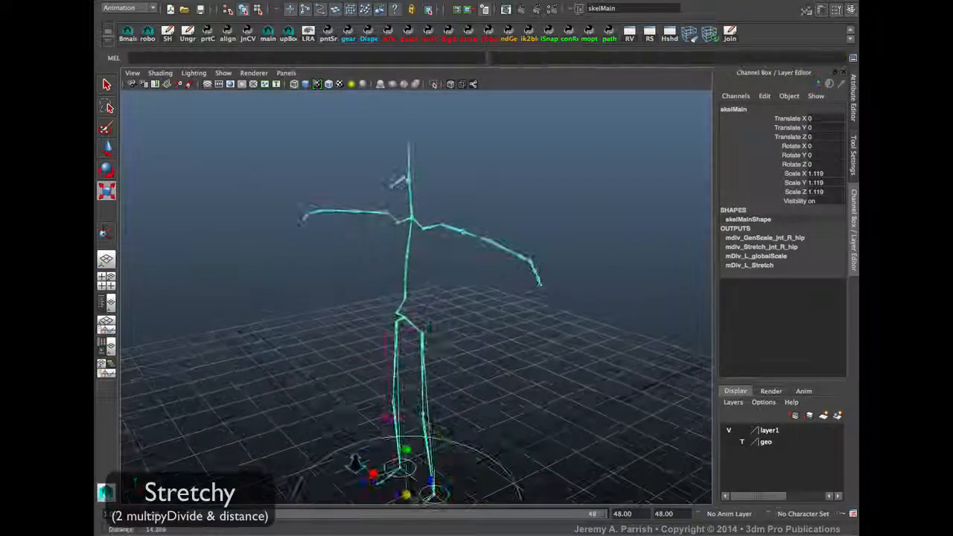
pyautogui.keyDown('alt'); pyautogui.moveTo(358, 462); pyautogui.dragTo(396, 445); pyautogui.keyUp('alt')
pyautogui.keyDown('alt'); pyautogui.moveTo(396, 445); pyautogui.dragTo(380, 318, button='middle'); pyautogui.keyUp('alt')
pyautogui.keyDown('alt'); pyautogui.moveTo(380, 318); pyautogui.dragTo(404, 345, button='right'); pyautogui.keyUp('alt')
pyautogui.keyDown('alt'); pyautogui.moveTo(408, 348); pyautogui.dragTo(440, 350); pyautogui.keyUp('alt')
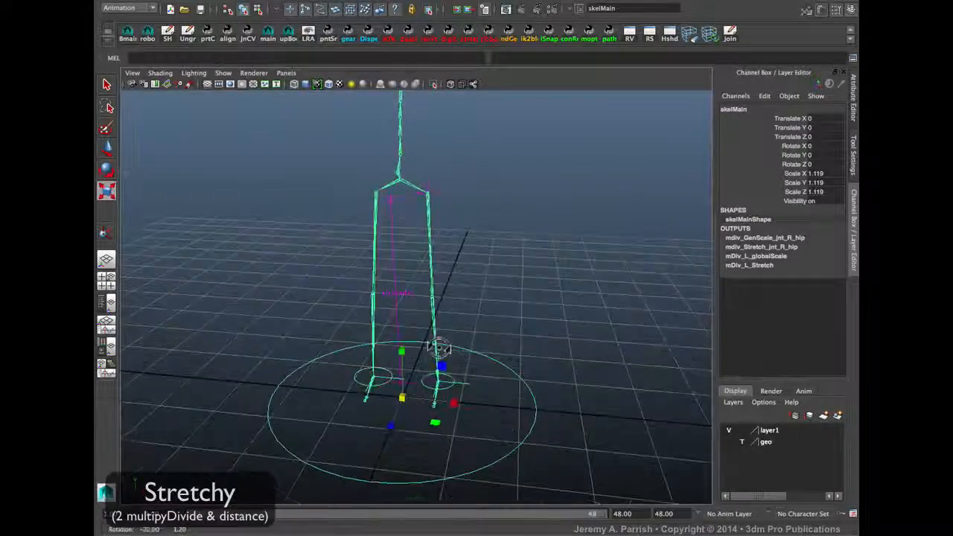
# Show the Outliner beside the perspective view and group locator_L_hipDist with distanceDimension1.
pyautogui.click(400, 294)
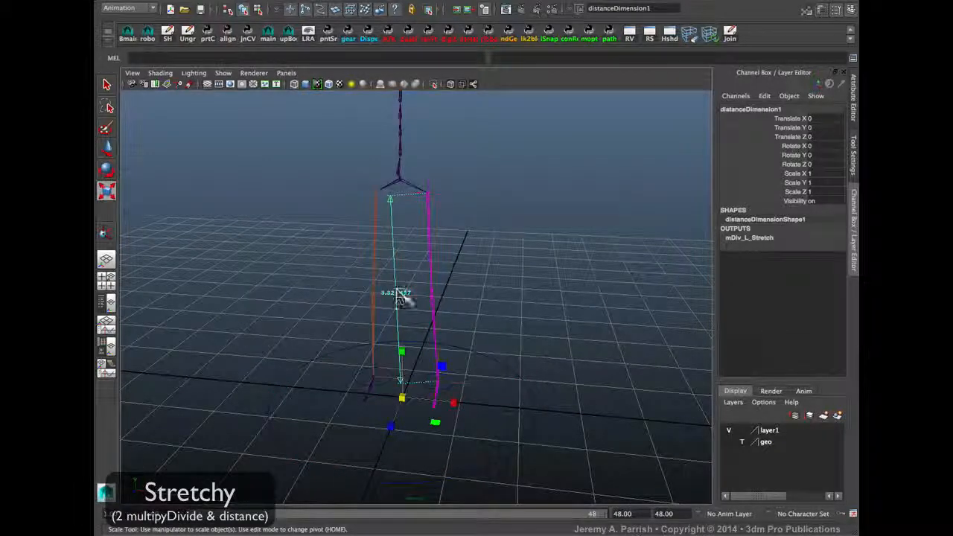
pyautogui.press('q')
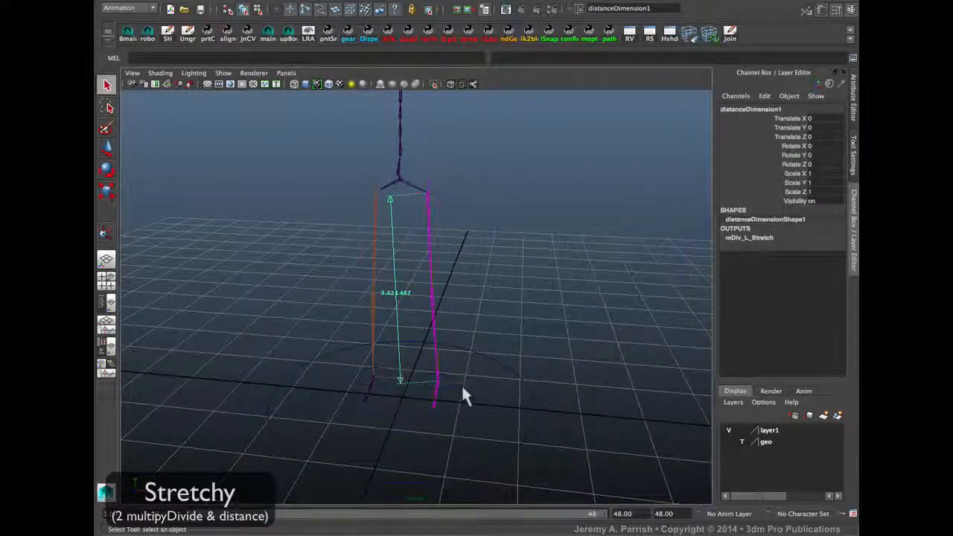
pyautogui.click(461, 384)
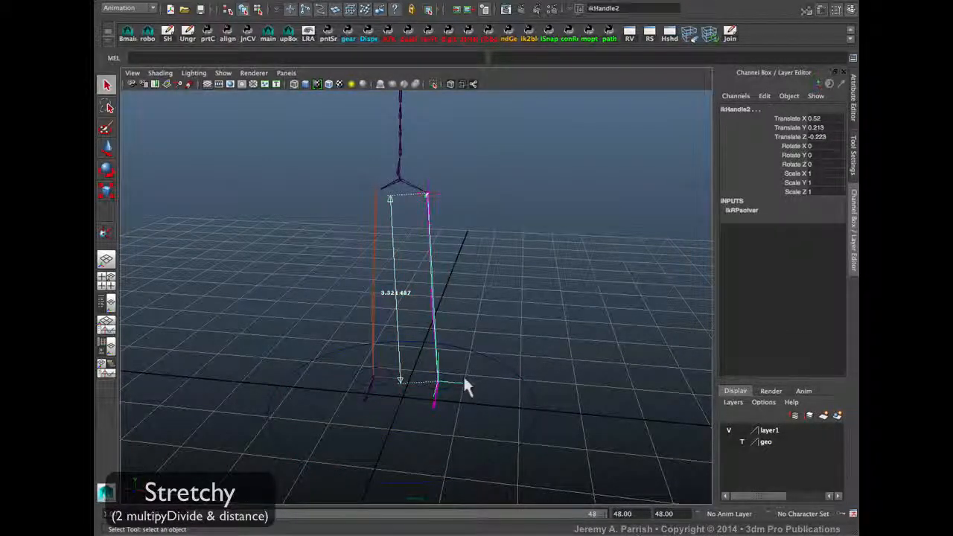
pyautogui.click(429, 188)
pyautogui.keyDown('alt'); pyautogui.moveTo(419, 213); pyautogui.dragTo(451, 235); pyautogui.keyUp('alt')
pyautogui.click(107, 301)
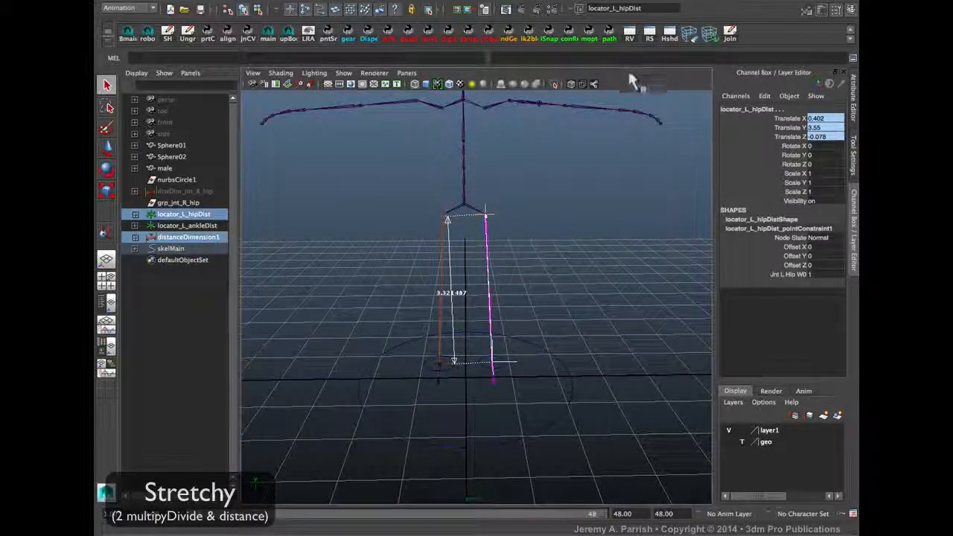
pyautogui.hotkey('ctrl', 'g')
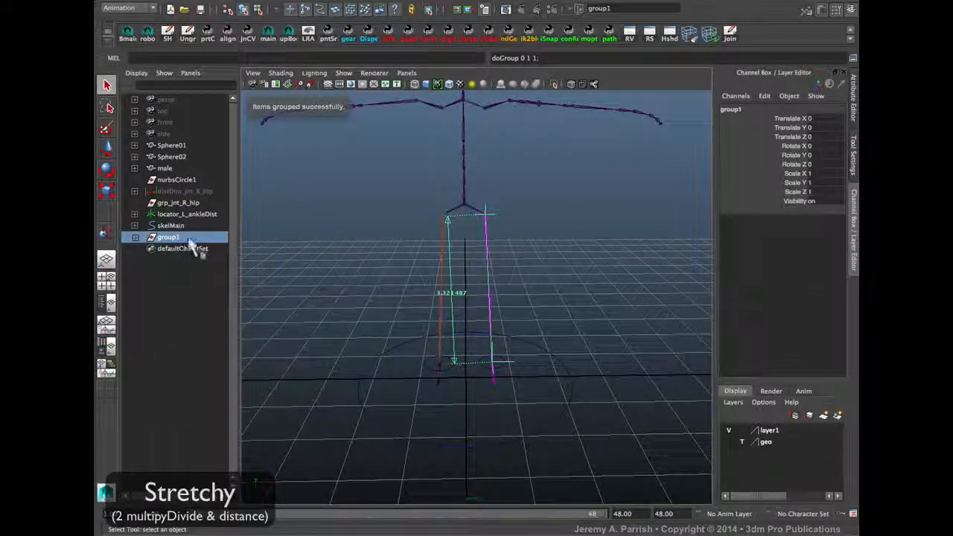
# Rename the new group as stretchPart_grp.
pyautogui.doubleClick(157, 238)
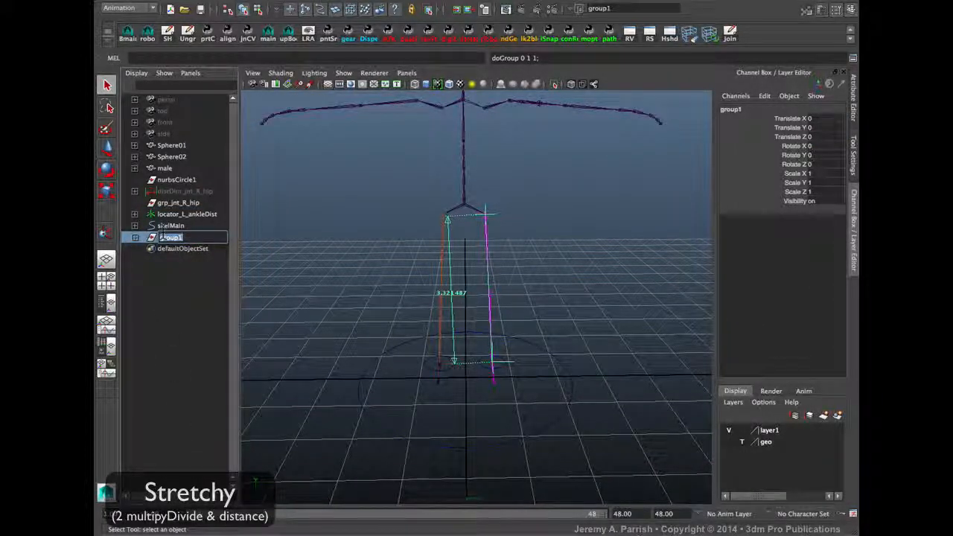
pyautogui.write('stretch')
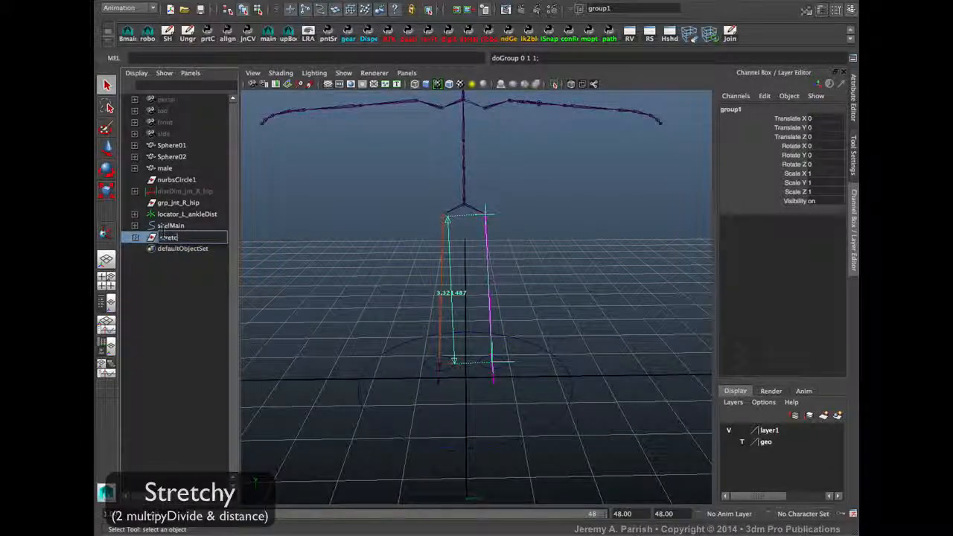
pyautogui.write('P')
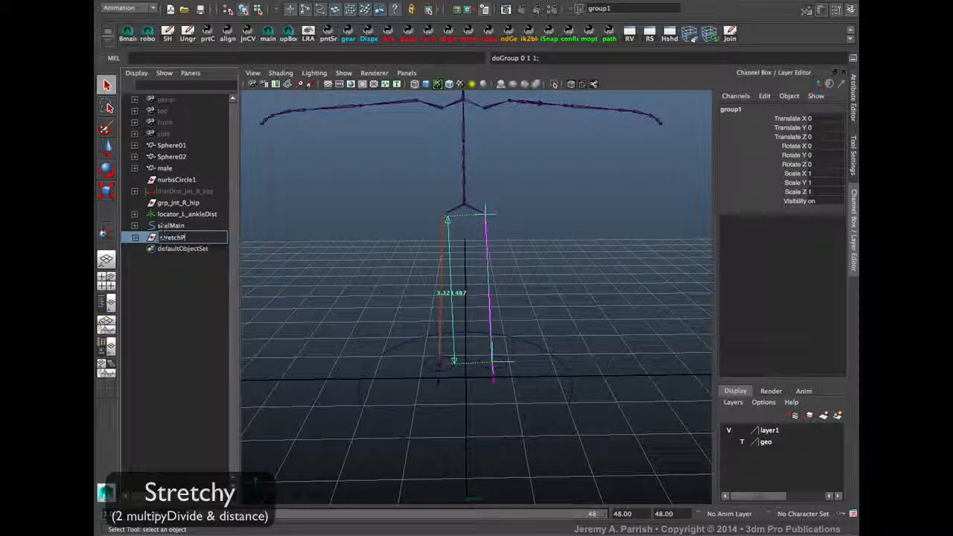
pyautogui.write('art_grp')
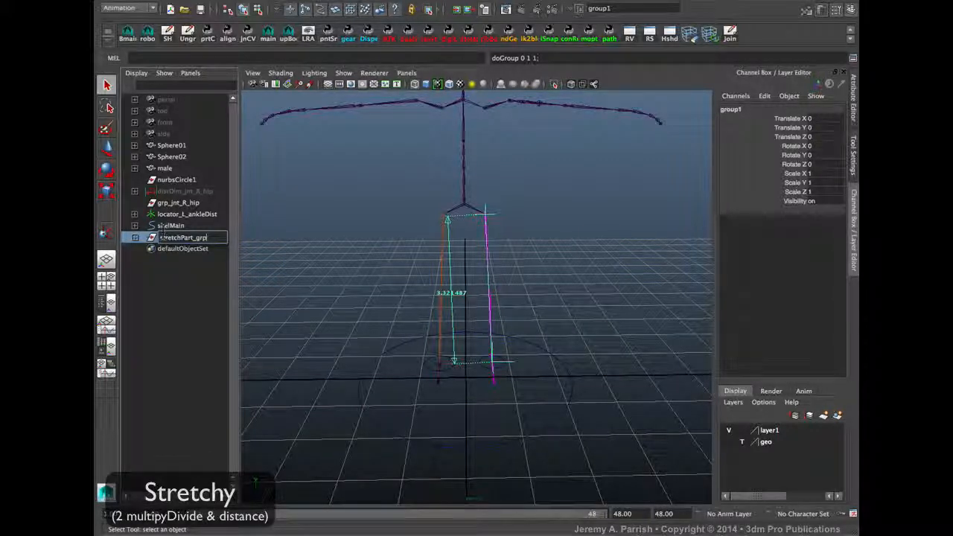
pyautogui.press('Return')
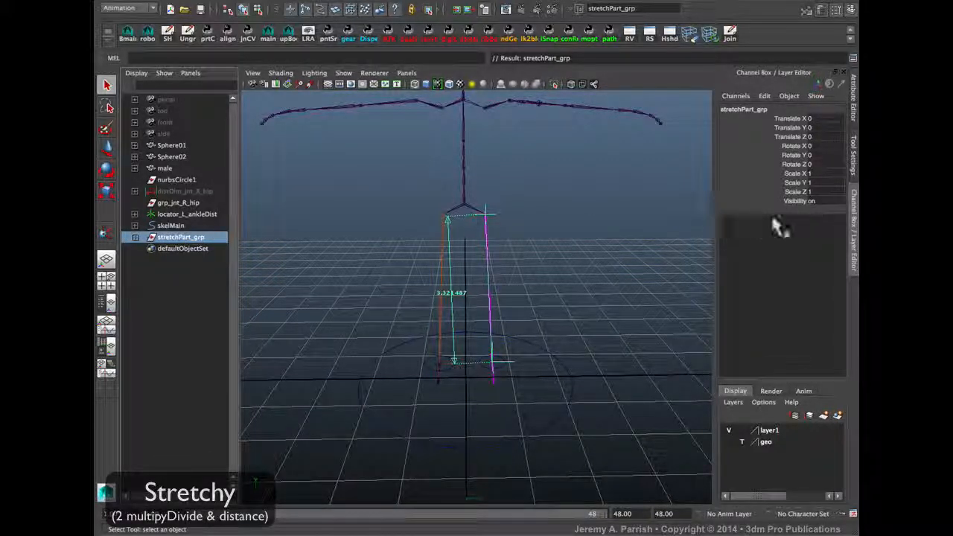
# Hide stretchPart_grp by setting its Visibility to 0.
pyautogui.click(832, 200)
pyautogui.write('0')
pyautogui.press('Return')
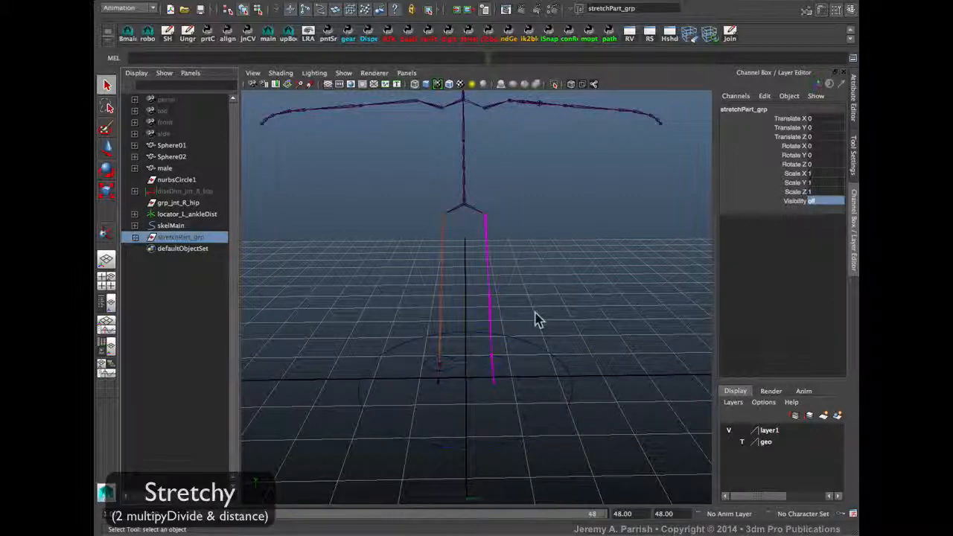
# Parent locator_L_ankleDist under stretchPart_grp and select the group to check it.
pyautogui.keyDown('alt'); pyautogui.moveTo(513, 334); pyautogui.dragTo(507, 379); pyautogui.keyUp('alt')
pyautogui.click(485, 369)
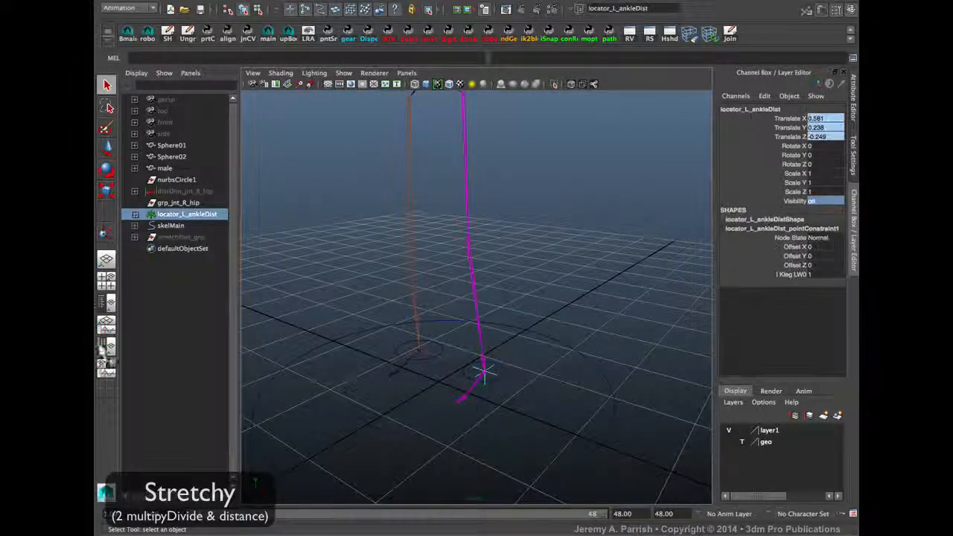
pyautogui.keyDown('ctrl'); pyautogui.click(181, 237); pyautogui.keyUp('ctrl')
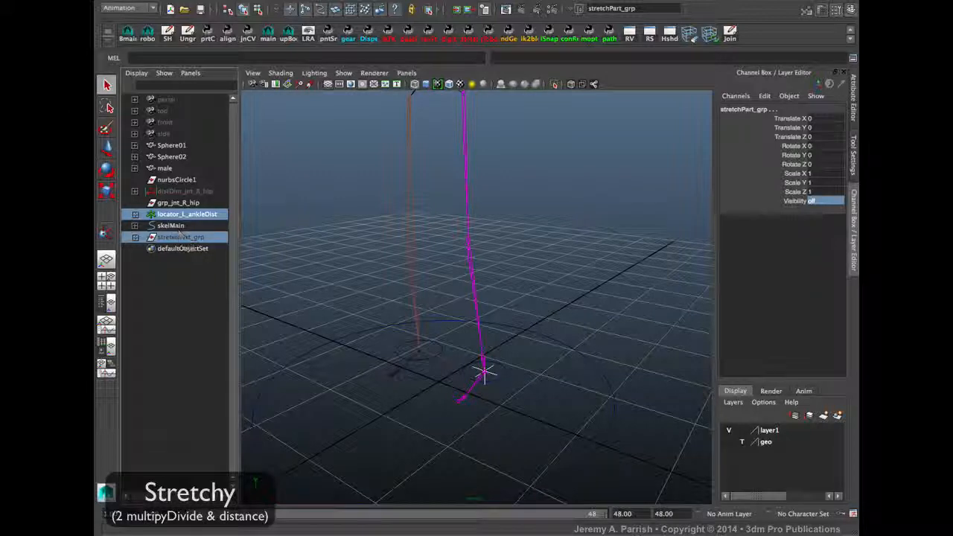
pyautogui.click(489, 411)
pyautogui.click(485, 370)
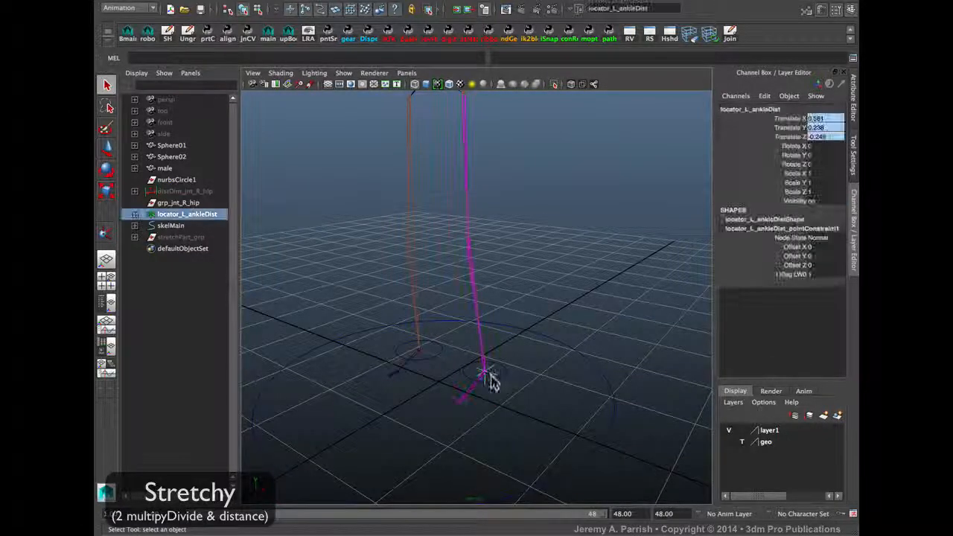
pyautogui.keyDown('ctrl'); pyautogui.click(162, 237); pyautogui.keyUp('ctrl')
pyautogui.press('p')
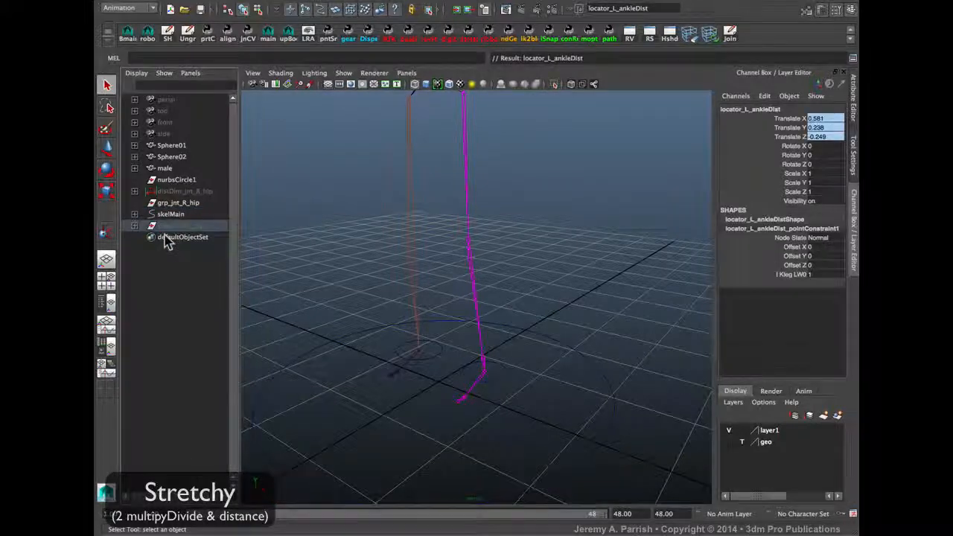
pyautogui.click(209, 224)
pyautogui.click(498, 380)
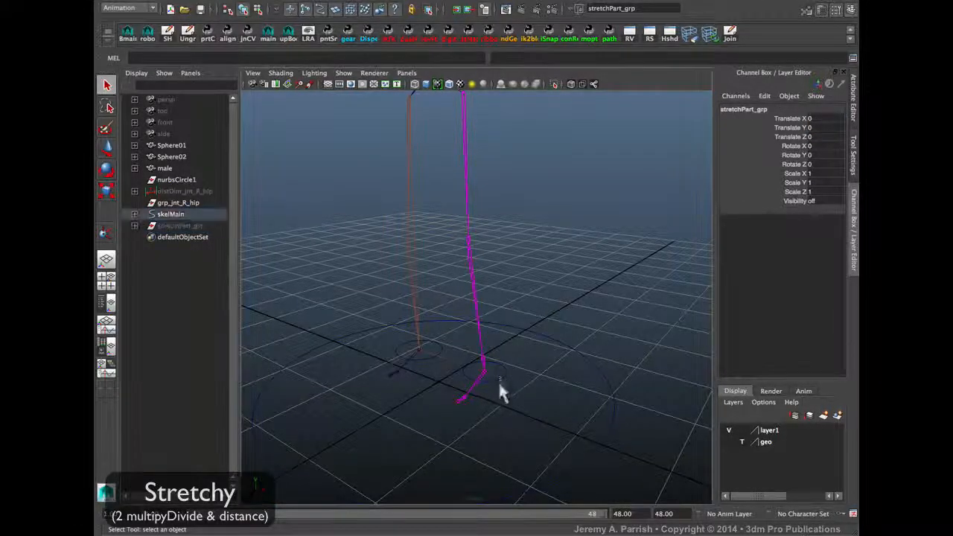
# Try moving the left foot control IKleg_L to check how the left leg follows, undoing each test move.
pyautogui.keyDown('alt'); pyautogui.moveTo(498, 381); pyautogui.dragTo(564, 396); pyautogui.keyUp('alt')
pyautogui.press('w')
pyautogui.moveTo(484, 338); pyautogui.dragTo(412, 355)
pyautogui.hotkey('ctrl', 'z')
pyautogui.hotkey('ctrl', 'z')
pyautogui.keyDown('alt'); pyautogui.moveTo(412, 354); pyautogui.dragTo(514, 421, button='right'); pyautogui.keyUp('alt')
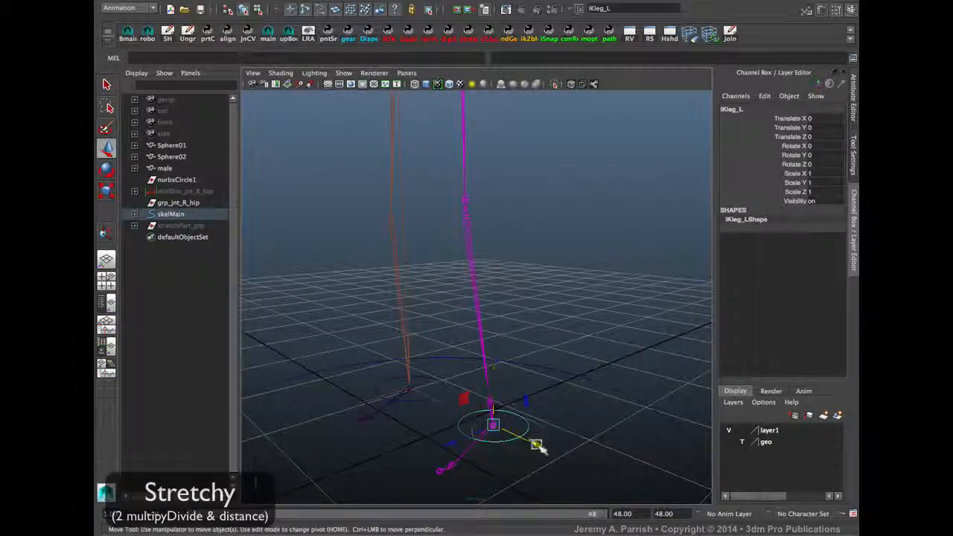
pyautogui.moveTo(533, 445); pyautogui.dragTo(549, 436)
pyautogui.hotkey('ctrl', 'z')
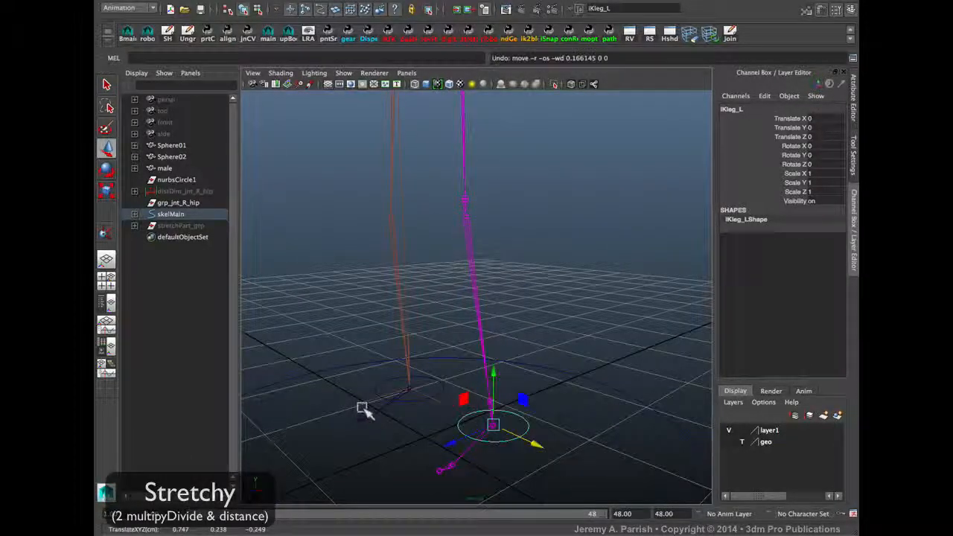
# Take ikHandle2 out of stretchPart_grp and parent it under the left foot control IKleg_L.
pyautogui.click(134, 225)
pyautogui.click(179, 248)
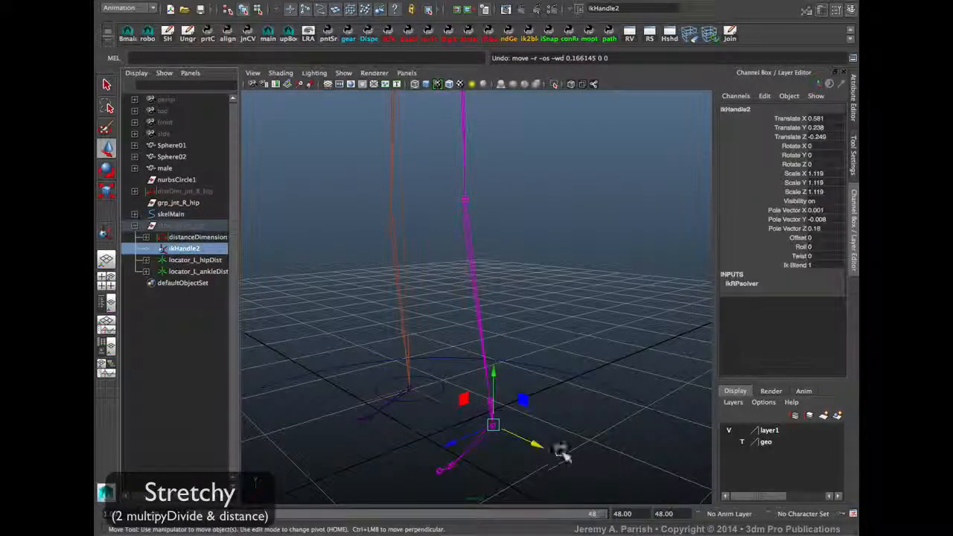
pyautogui.keyDown('shift'); pyautogui.click(503, 448); pyautogui.keyUp('shift')
pyautogui.press('p')
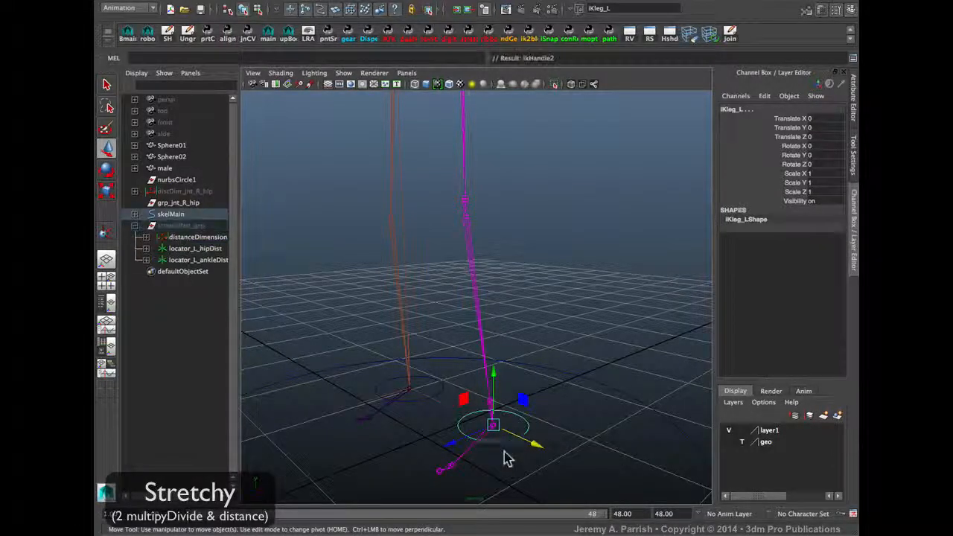
# Move IKleg_L up and down to test the left leg's bend and stretch, and reset its Translate Y to 0.
pyautogui.click(504, 439)
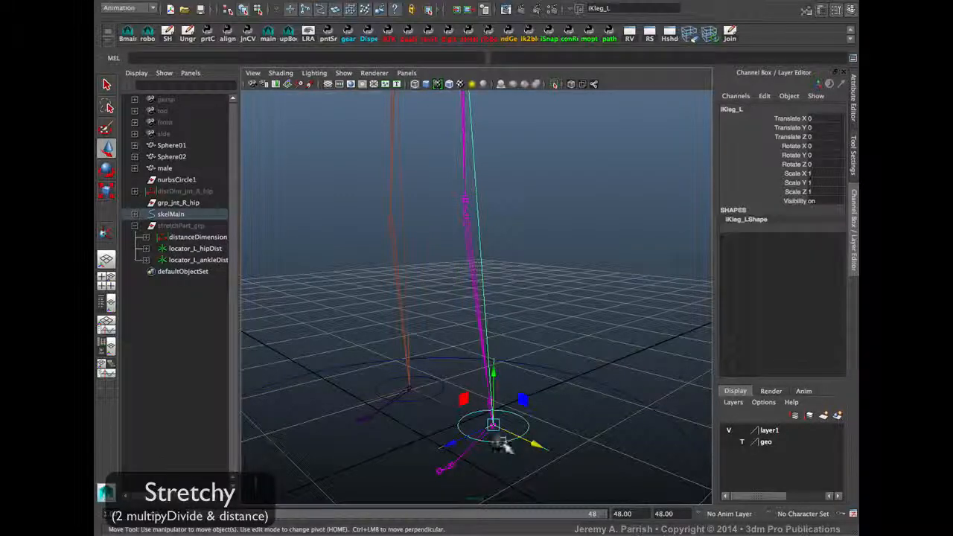
pyautogui.keyDown('alt'); pyautogui.moveTo(504, 441); pyautogui.dragTo(491, 385); pyautogui.keyUp('alt')
pyautogui.keyDown('alt'); pyautogui.moveTo(563, 344); pyautogui.dragTo(372, 434); pyautogui.keyUp('alt')
pyautogui.moveTo(370, 433); pyautogui.dragTo(375, 379, button='middle')
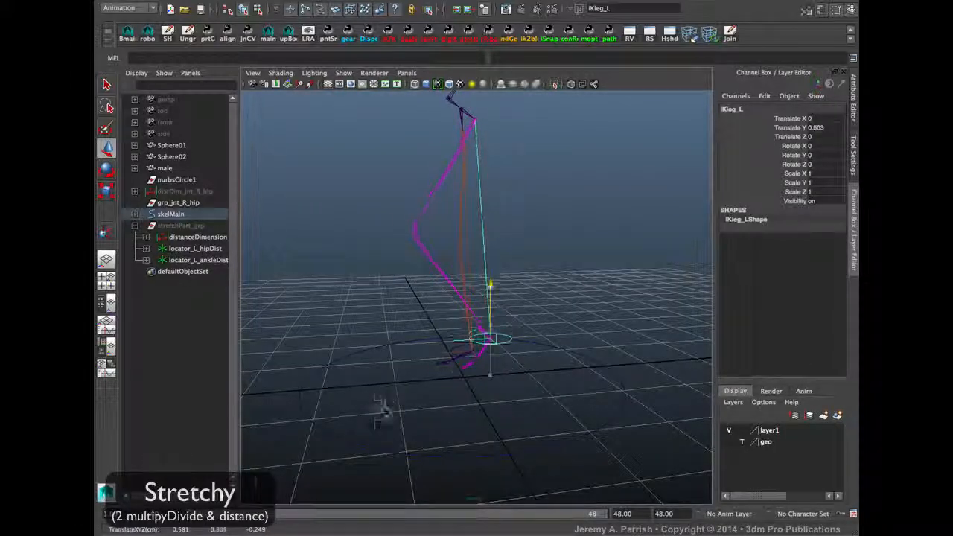
pyautogui.moveTo(396, 394); pyautogui.dragTo(399, 339, button='middle')
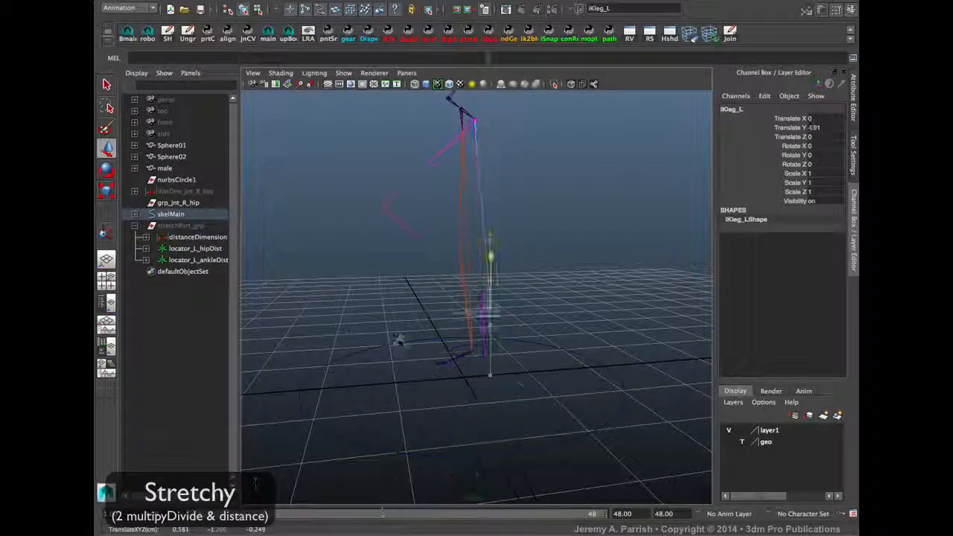
pyautogui.moveTo(387, 485); pyautogui.dragTo(374, 401, button='middle')
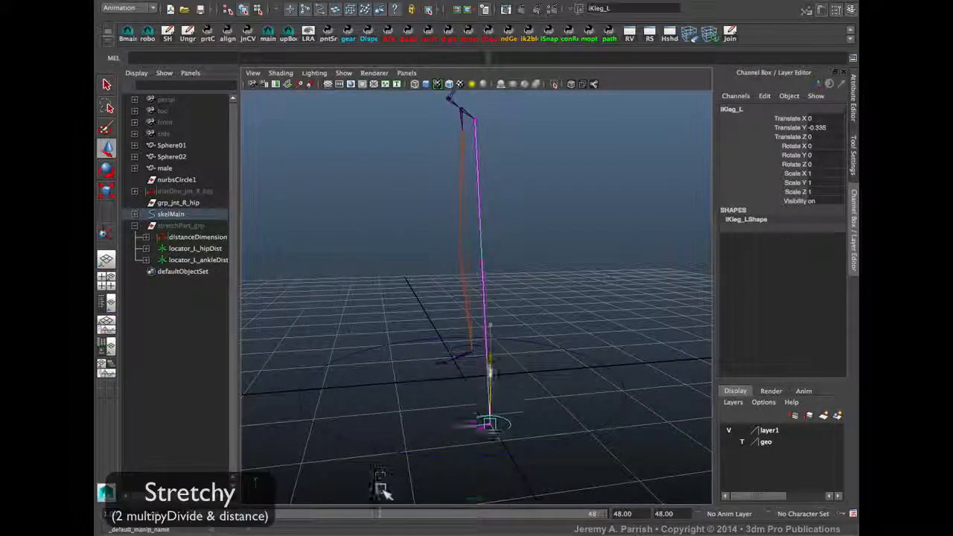
pyautogui.moveTo(378, 486); pyautogui.dragTo(365, 399, button='middle')
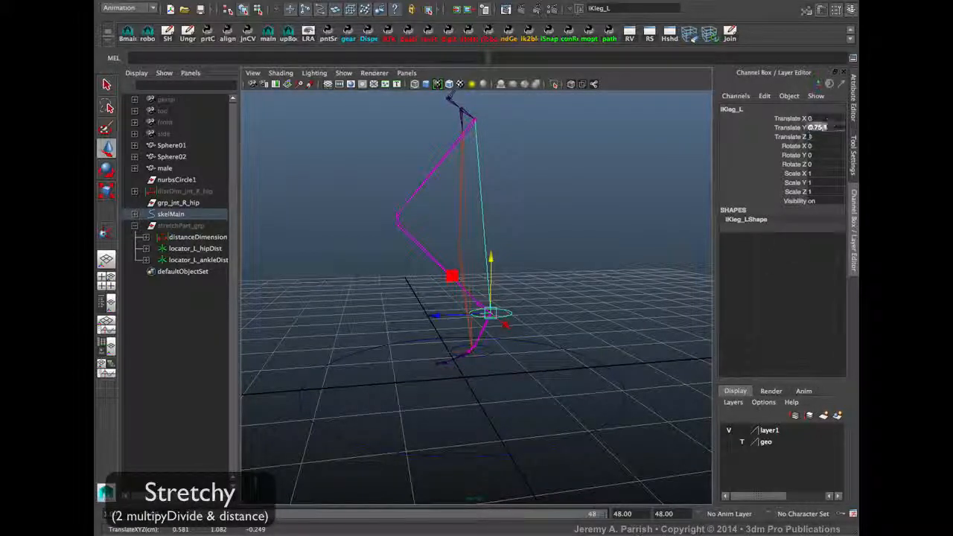
pyautogui.press('Return')
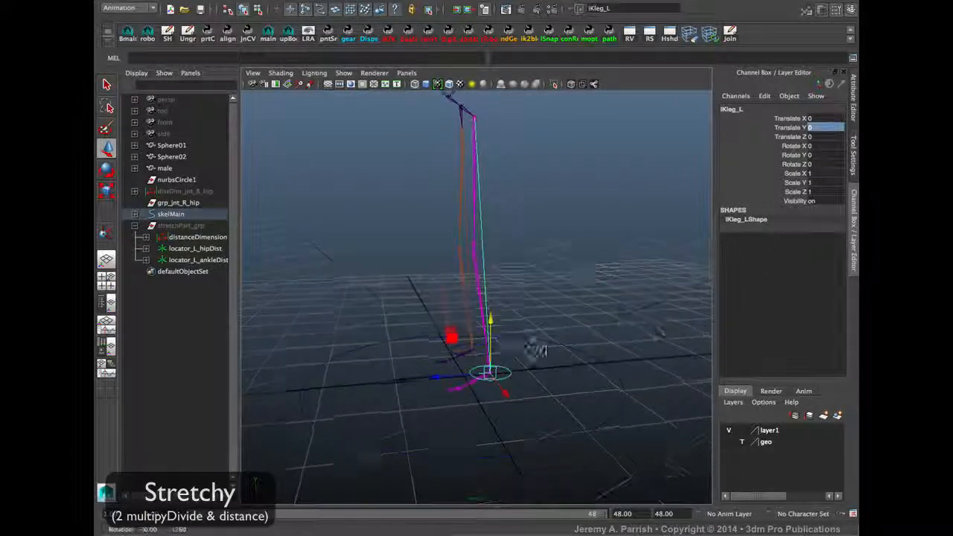